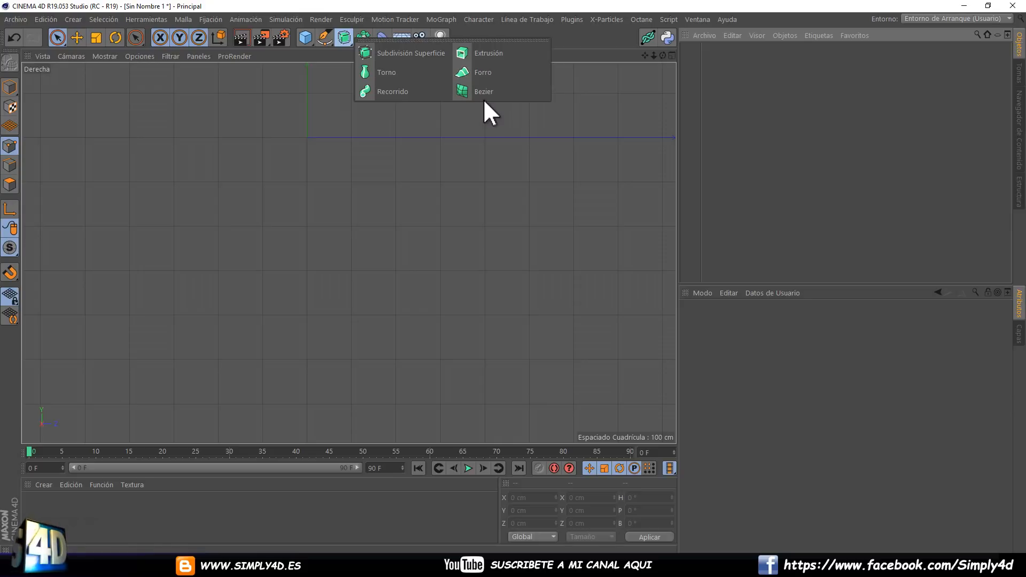
# Add a Torno generator and ready the Lápiz spline tool with Bezier type in the maximized Frontal view.
pyautogui.click(386, 71)
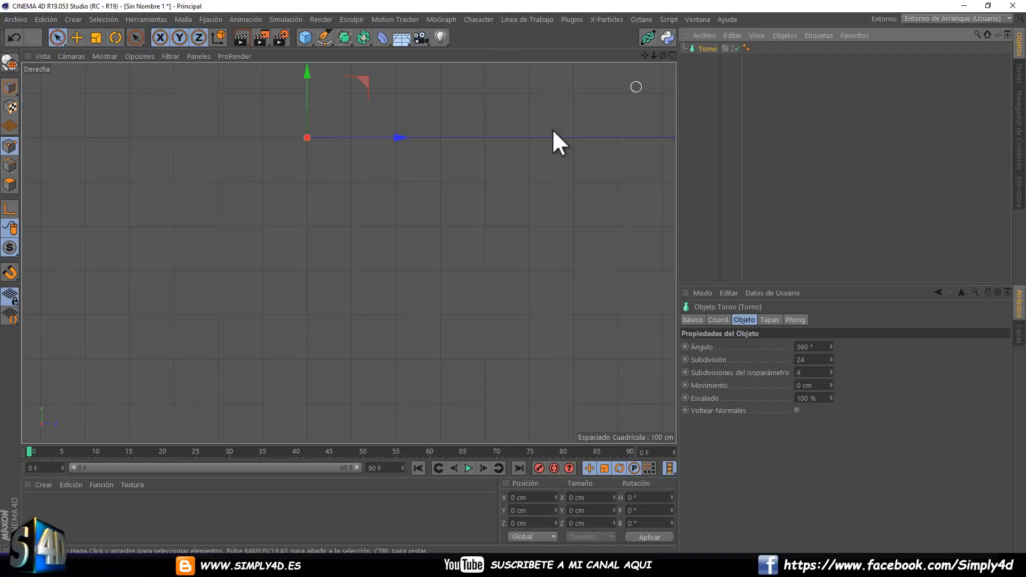
pyautogui.click(326, 36)
pyautogui.click(387, 52)
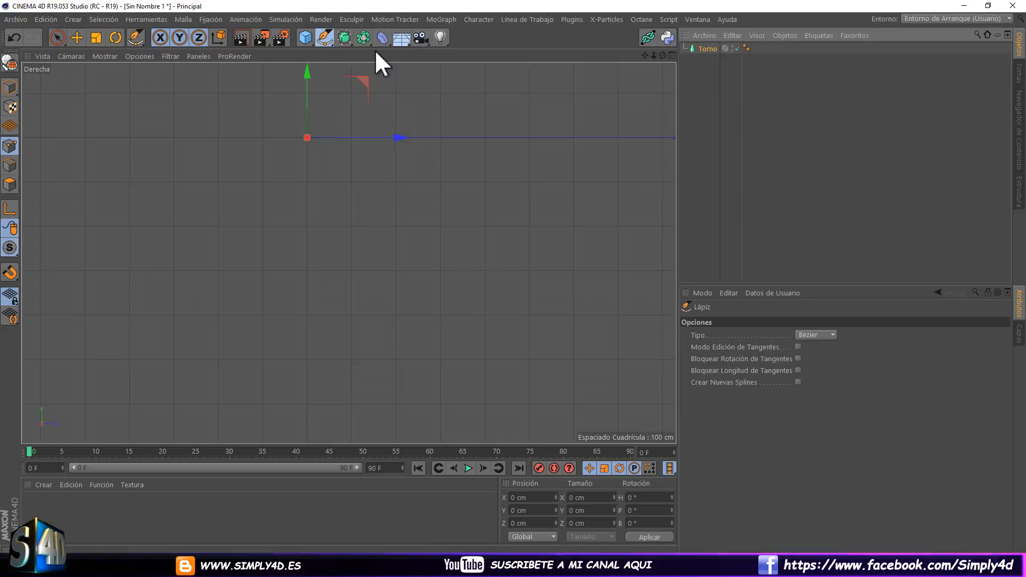
pyautogui.keyDown('alt'); pyautogui.moveTo(372, 205); pyautogui.dragTo(389, 342, button='middle'); pyautogui.keyUp('alt')
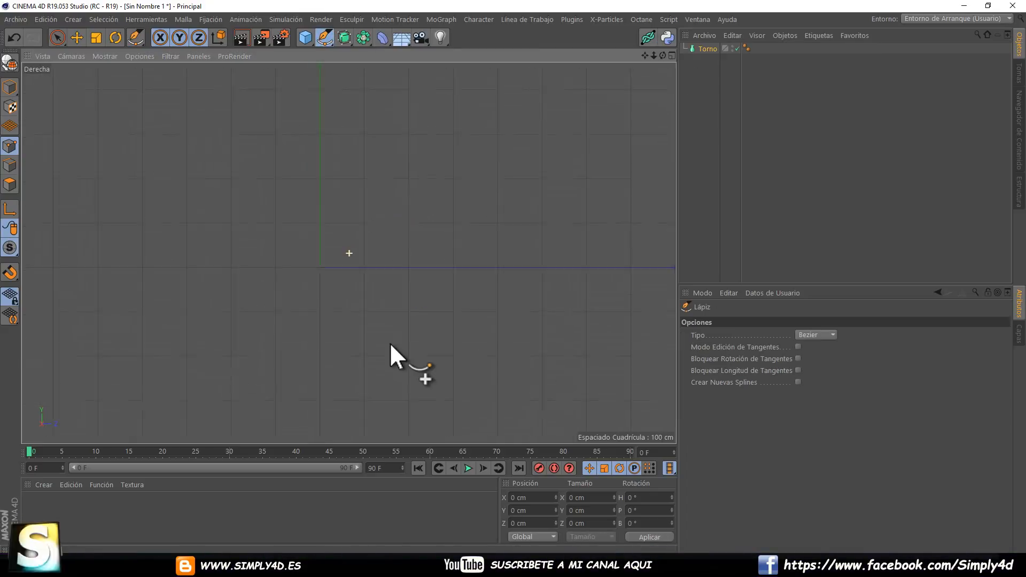
pyautogui.scroll(-5, 401, 308)
pyautogui.middleClick(404, 270)
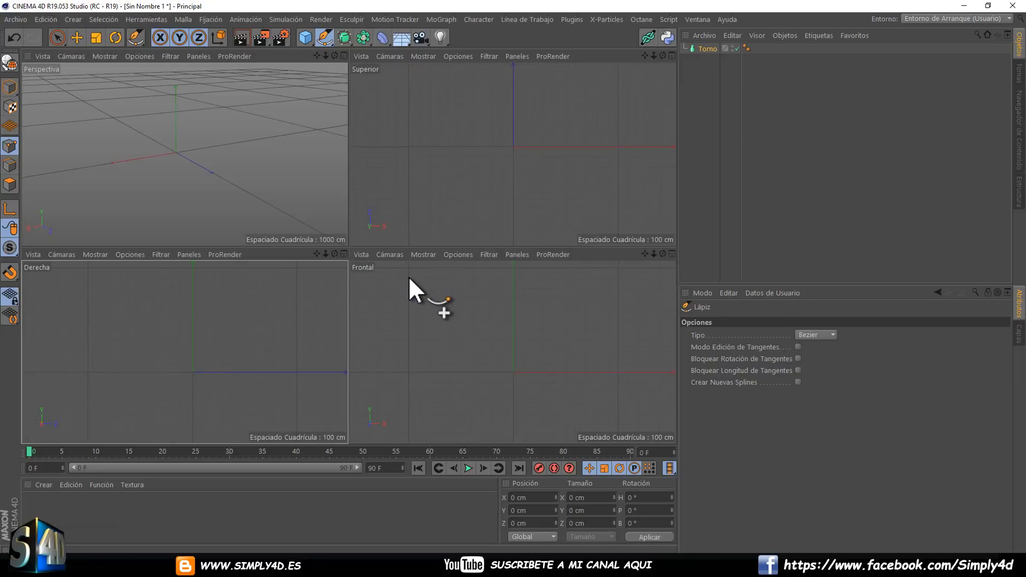
pyautogui.middleClick(434, 295)
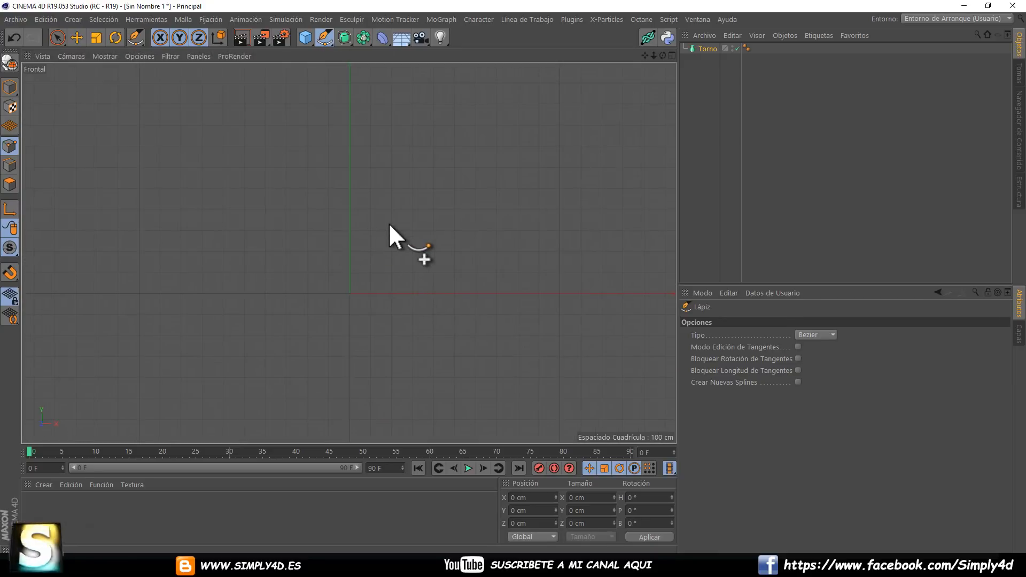
# Draw an open Bezier spline of a vase's half profile, from the flared rim down to the base centre at the origin.
pyautogui.click(408, 79)
pyautogui.moveTo(355, 133); pyautogui.dragTo(351, 147)
pyautogui.moveTo(393, 215); pyautogui.dragTo(406, 252)
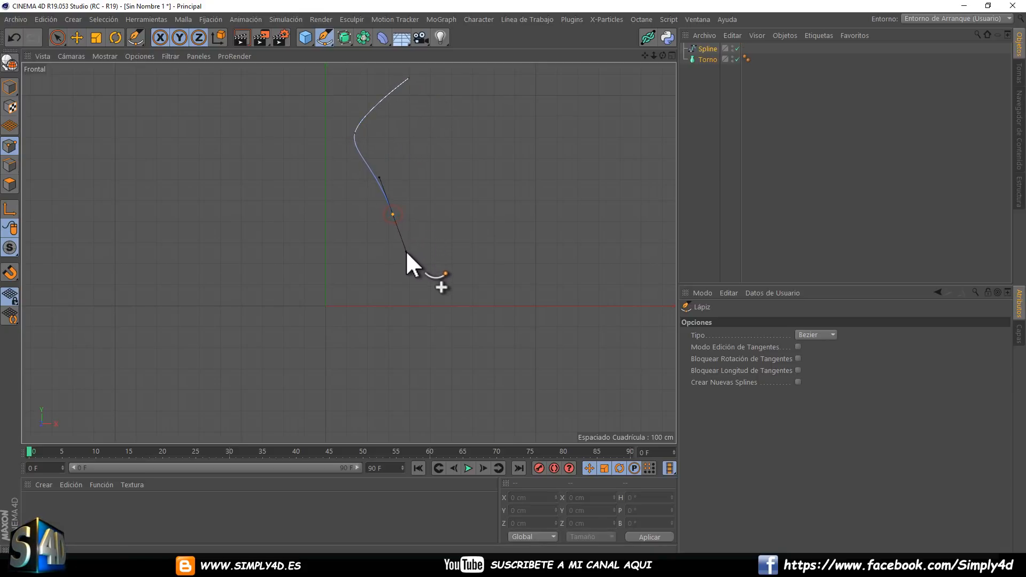
pyautogui.moveTo(392, 305); pyautogui.dragTo(357, 301)
pyautogui.click(325, 305)
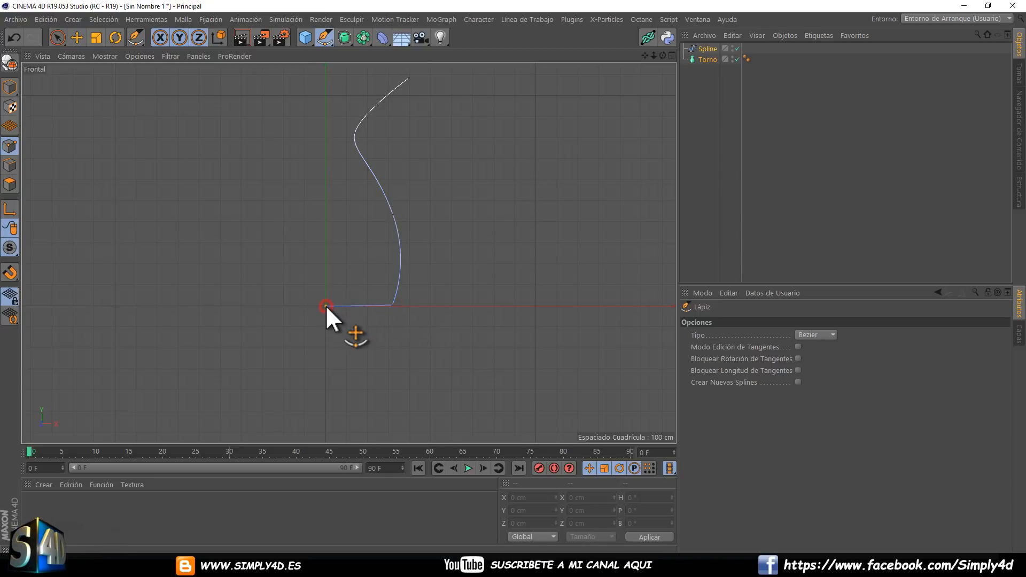
pyautogui.press('Escape')
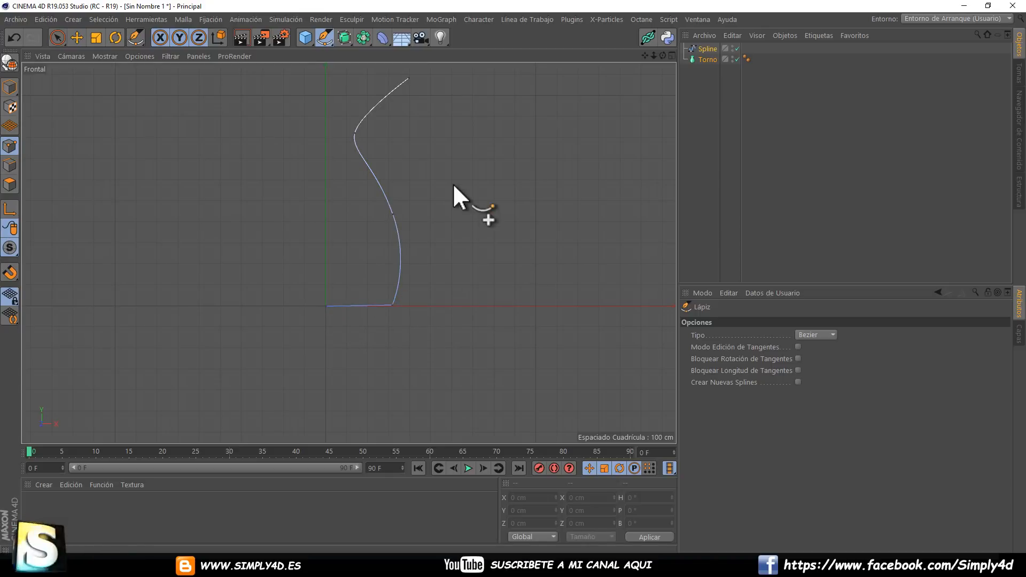
# Make the profile spline a child of Torno and inspect the revolved vase in the Perspectiva view.
pyautogui.keyDown('alt'); pyautogui.moveTo(450, 161); pyautogui.dragTo(476, 210, button='middle'); pyautogui.keyUp('alt')
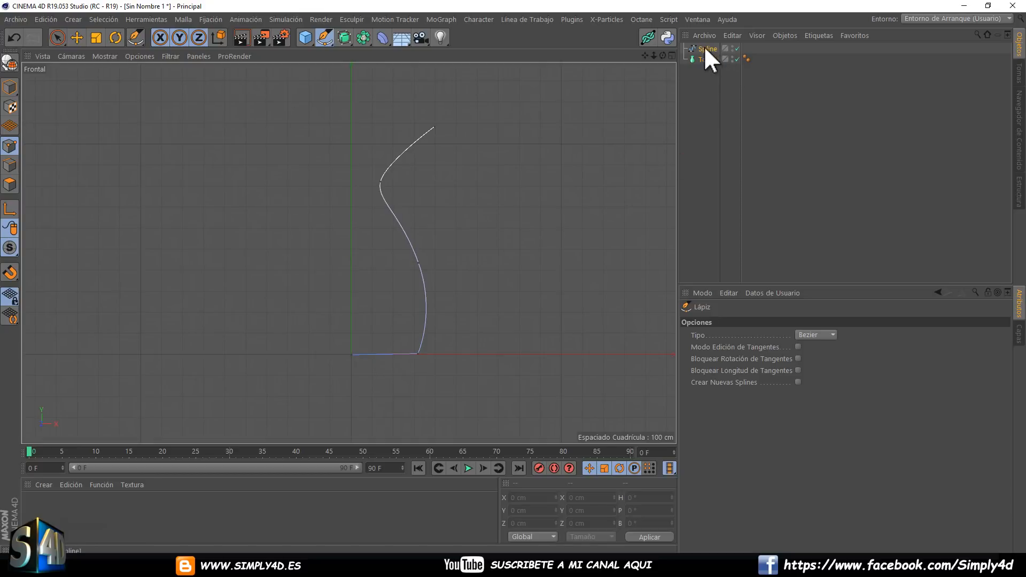
pyautogui.moveTo(707, 46); pyautogui.dragTo(704, 58)
pyautogui.middleClick(553, 159)
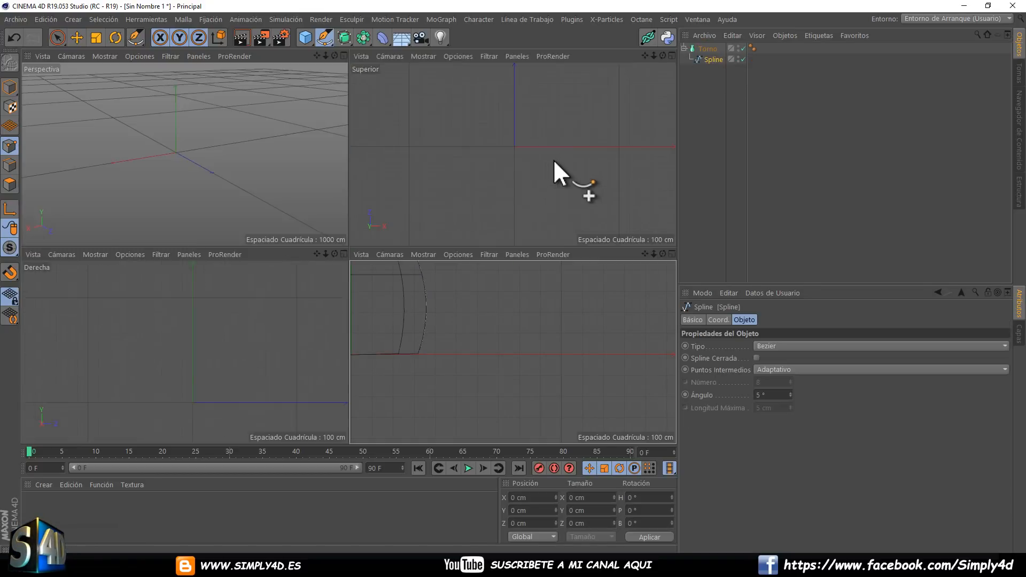
pyautogui.middleClick(265, 143)
pyautogui.scroll(-6, 266, 146)
pyautogui.keyDown('alt'); pyautogui.moveTo(300, 139); pyautogui.dragTo(303, 243, button='middle'); pyautogui.keyUp('alt')
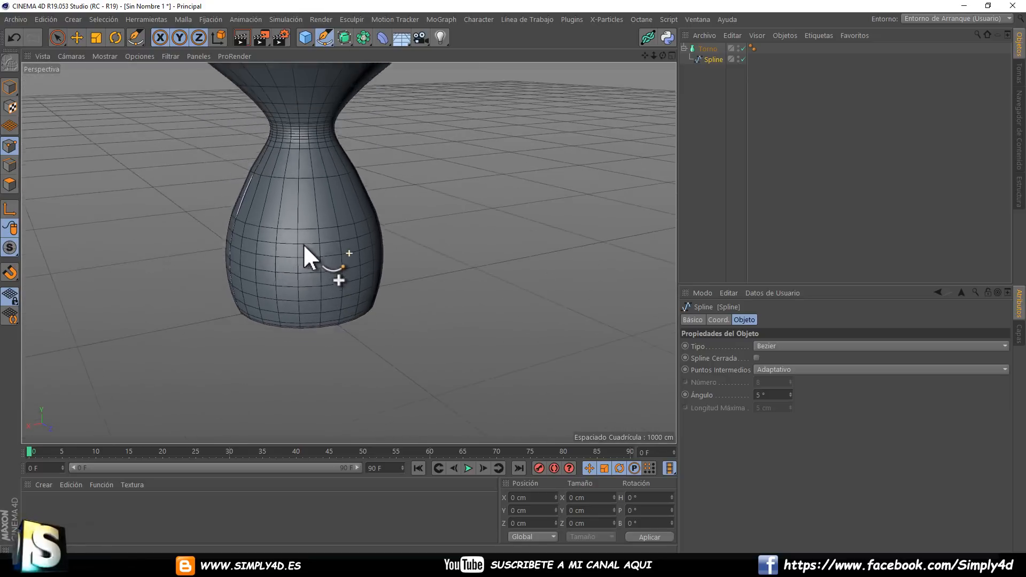
pyautogui.scroll(-2, 303, 243)
pyautogui.keyDown('alt'); pyautogui.moveTo(336, 247); pyautogui.dragTo(274, 182); pyautogui.keyUp('alt')
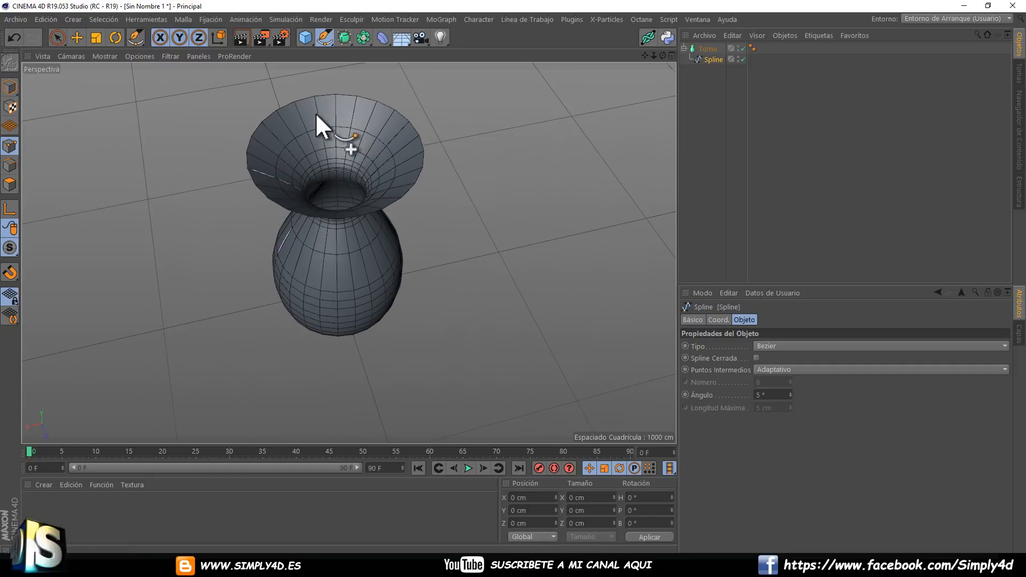
# Set the Superior view's line style to Alámbrico.
pyautogui.middleClick(474, 143)
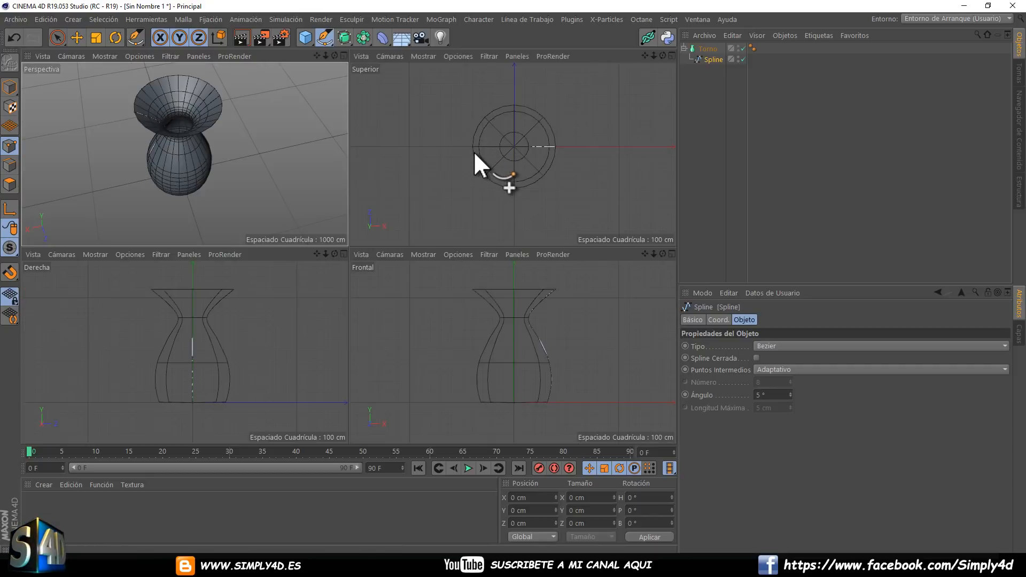
pyautogui.click(458, 56)
pyautogui.moveTo(427, 56)
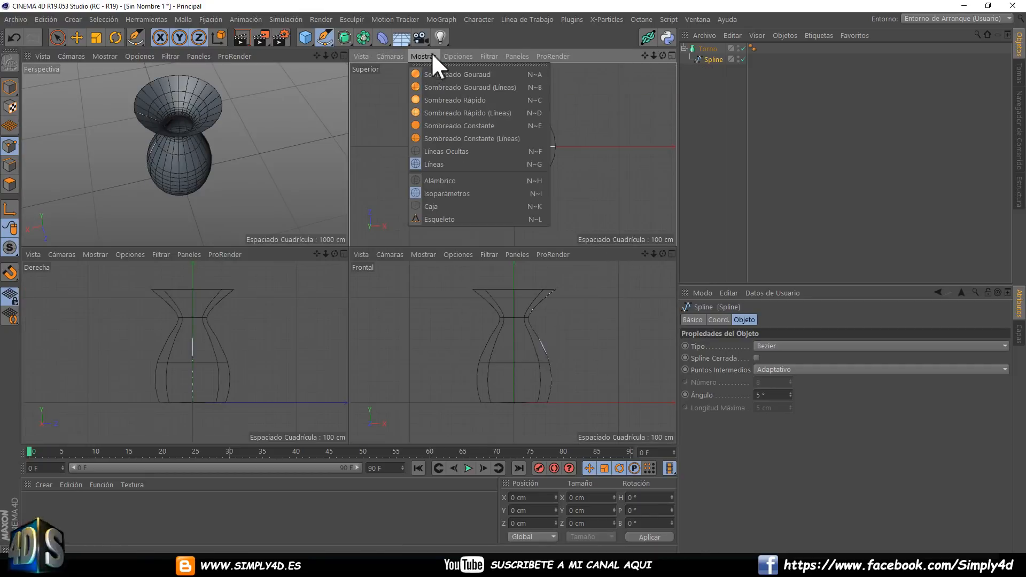
pyautogui.click(434, 179)
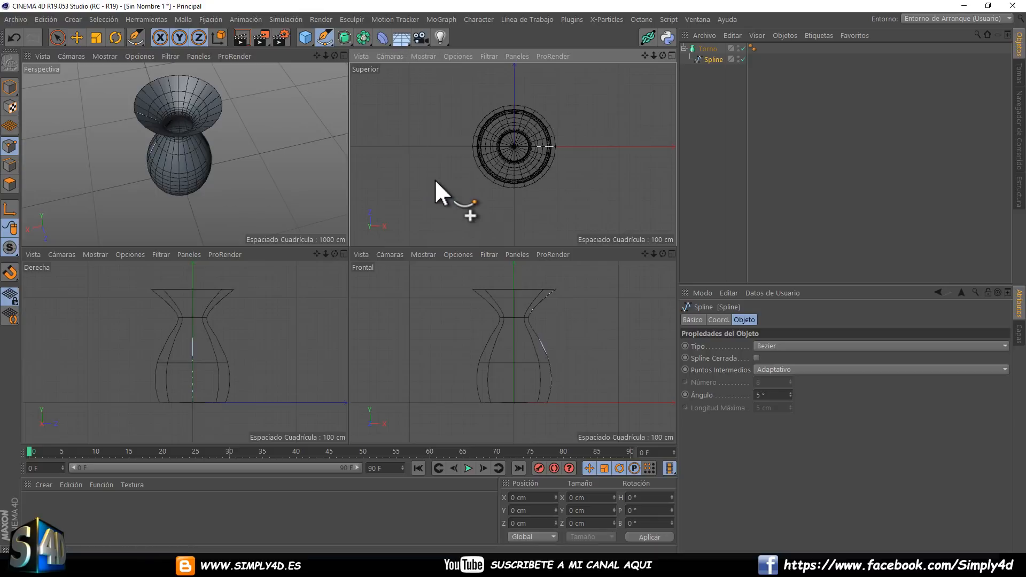
# Maximize the Superior view and set its shading to Sombreado Gouraud (Líneas).
pyautogui.middleClick(483, 155)
pyautogui.click(105, 57)
pyautogui.click(113, 73)
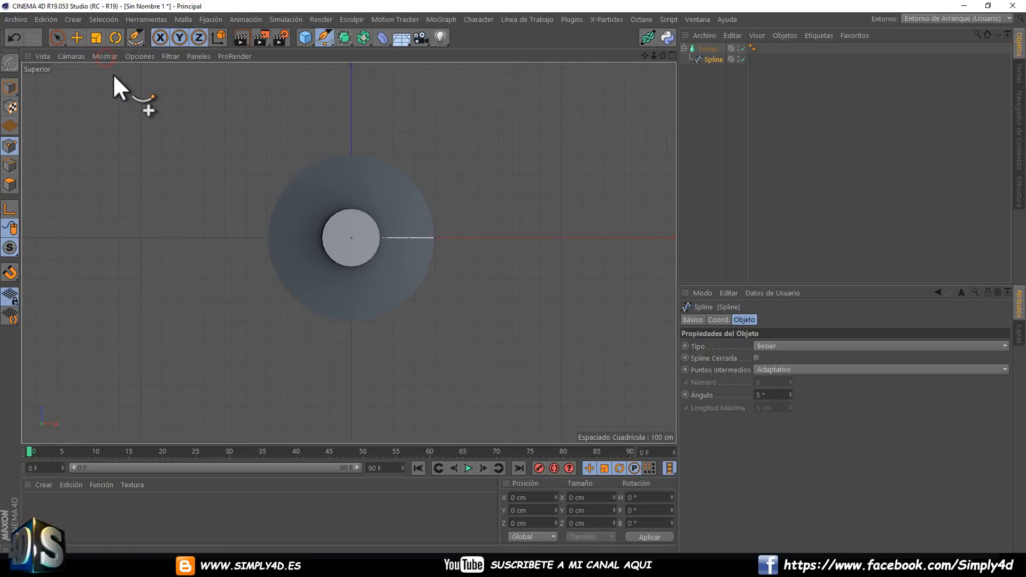
pyautogui.click(107, 56)
pyautogui.click(114, 82)
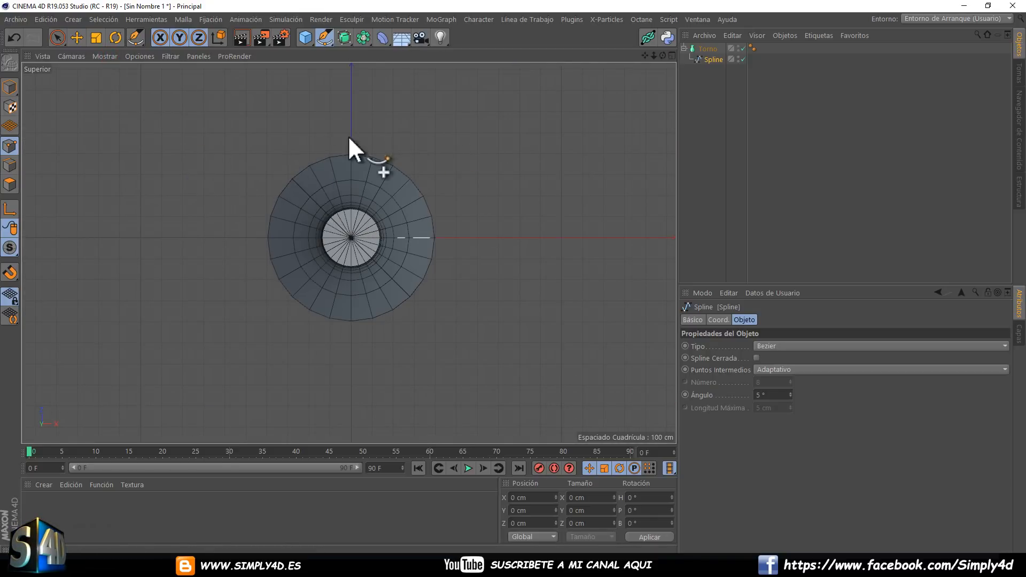
# Select Torno, reduce its Ángulo to 293°, and inspect the open vase in the Perspectiva view.
pyautogui.click(705, 49)
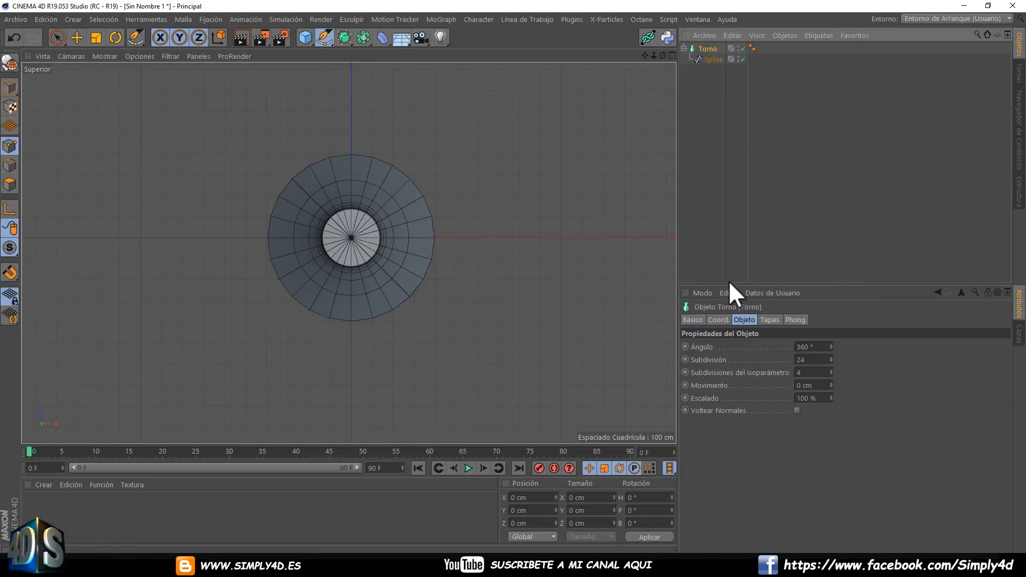
pyautogui.moveTo(728, 285); pyautogui.dragTo(729, 220)
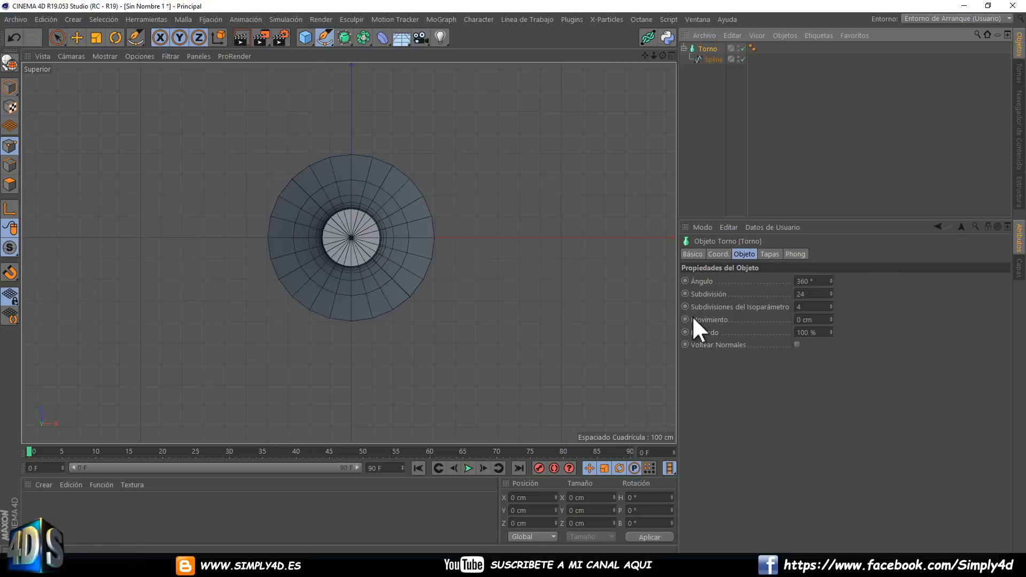
pyautogui.moveTo(831, 280); pyautogui.dragTo(830, 280)
pyautogui.middleClick(526, 185)
pyautogui.middleClick(271, 162)
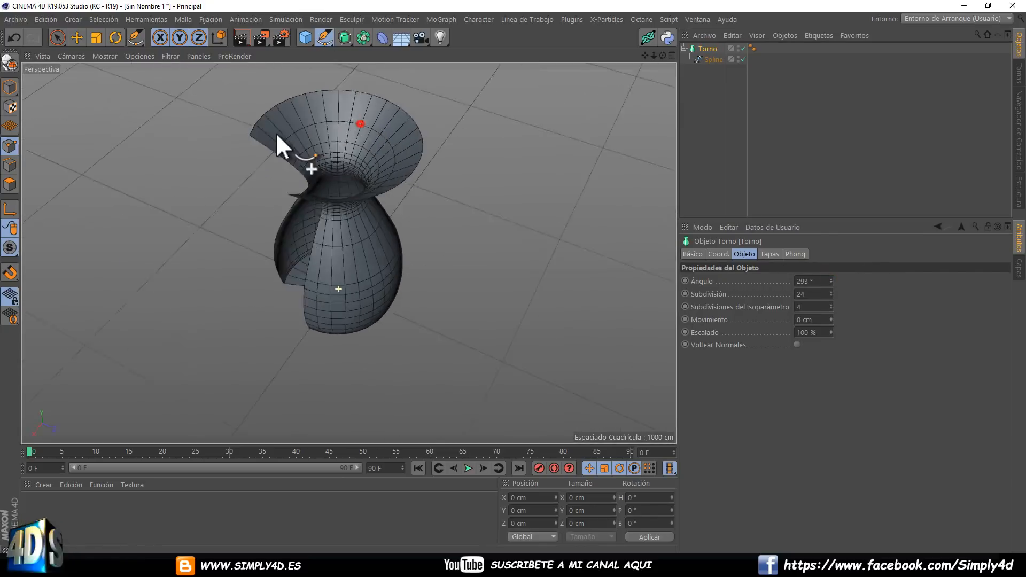
pyautogui.keyDown('alt'); pyautogui.moveTo(280, 143); pyautogui.dragTo(372, 166); pyautogui.keyUp('alt')
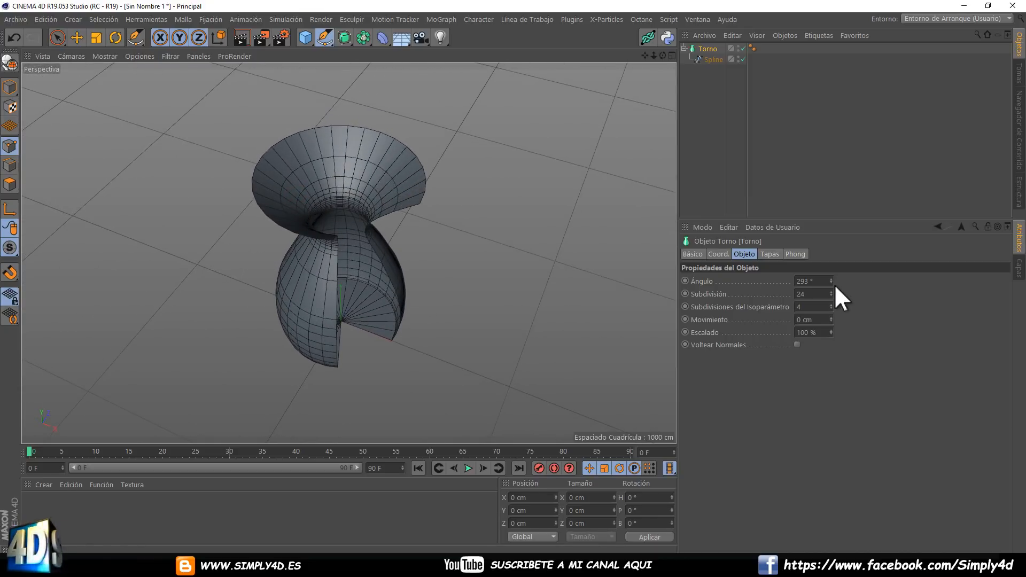
# Lower the Torno object's Ángulo to 230° and finally set it to exactly 180°.
pyautogui.moveTo(831, 280); pyautogui.dragTo(831, 278)
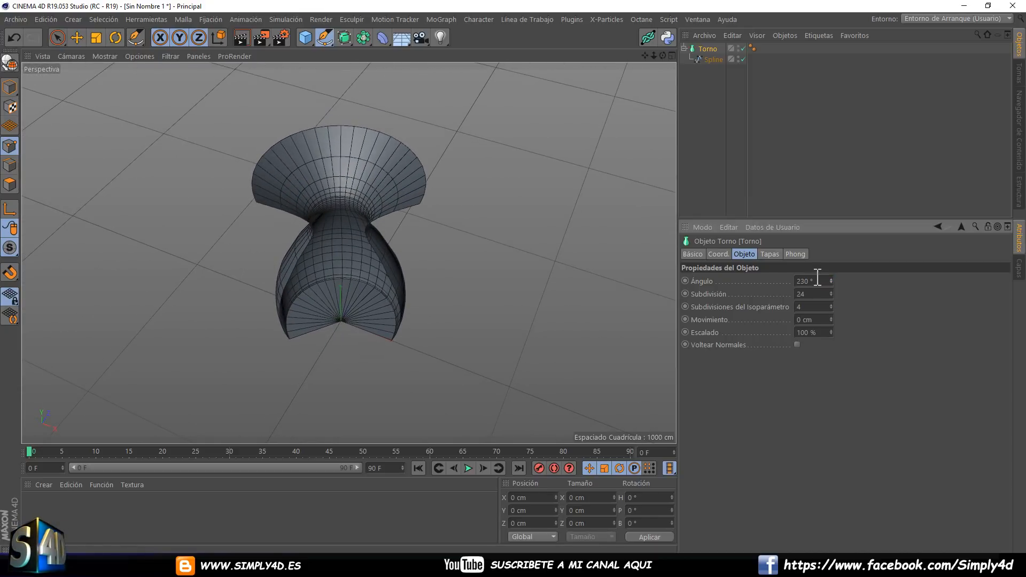
pyautogui.doubleClick(804, 281)
pyautogui.write('180')
pyautogui.press('Return')
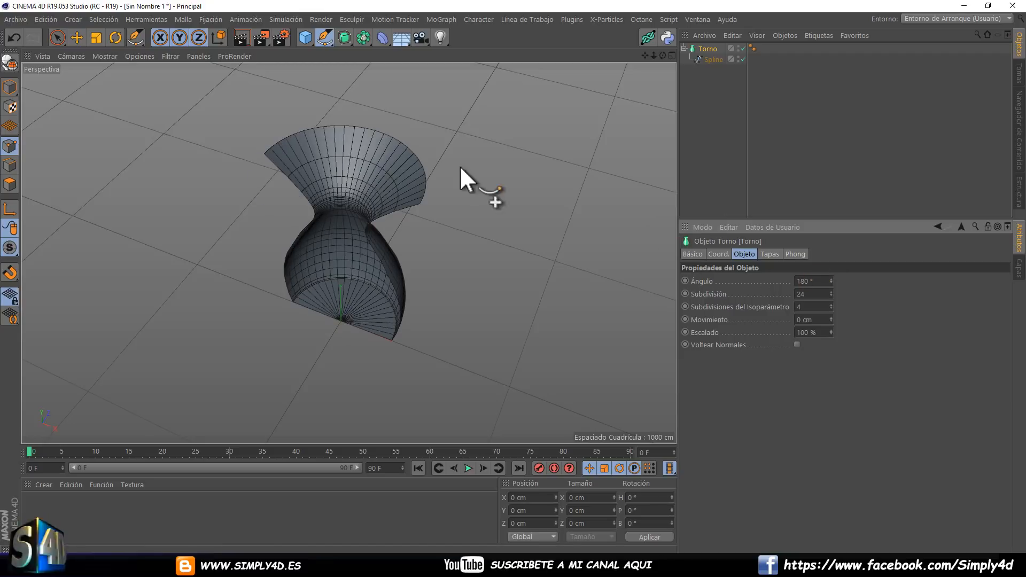
# Reduce the Torno object's Subdivisión to 9 and its Escalado to 55 %.
pyautogui.keyDown('alt'); pyautogui.moveTo(459, 166); pyautogui.dragTo(437, 188); pyautogui.keyUp('alt')
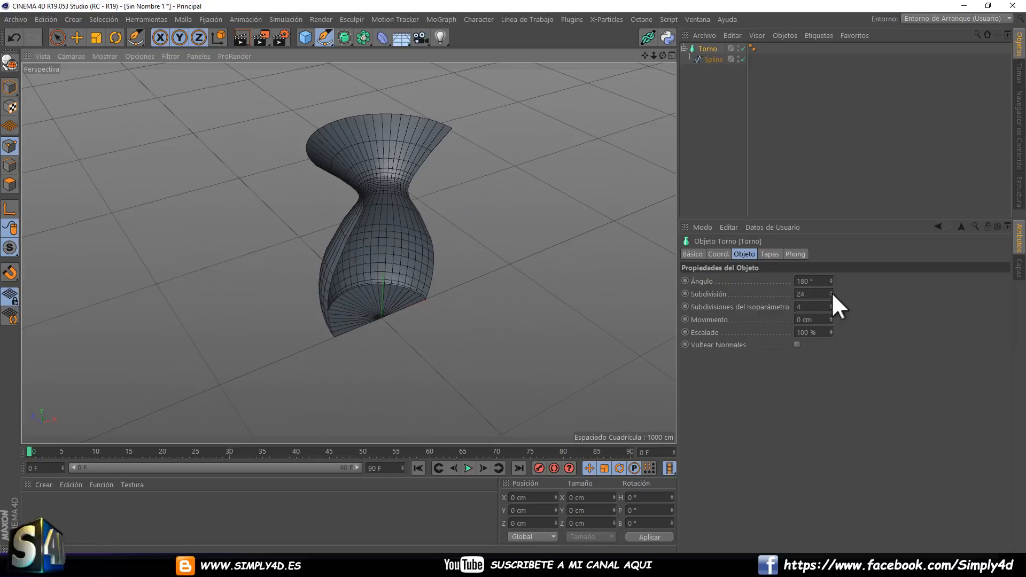
pyautogui.moveTo(831, 294); pyautogui.dragTo(831, 293)
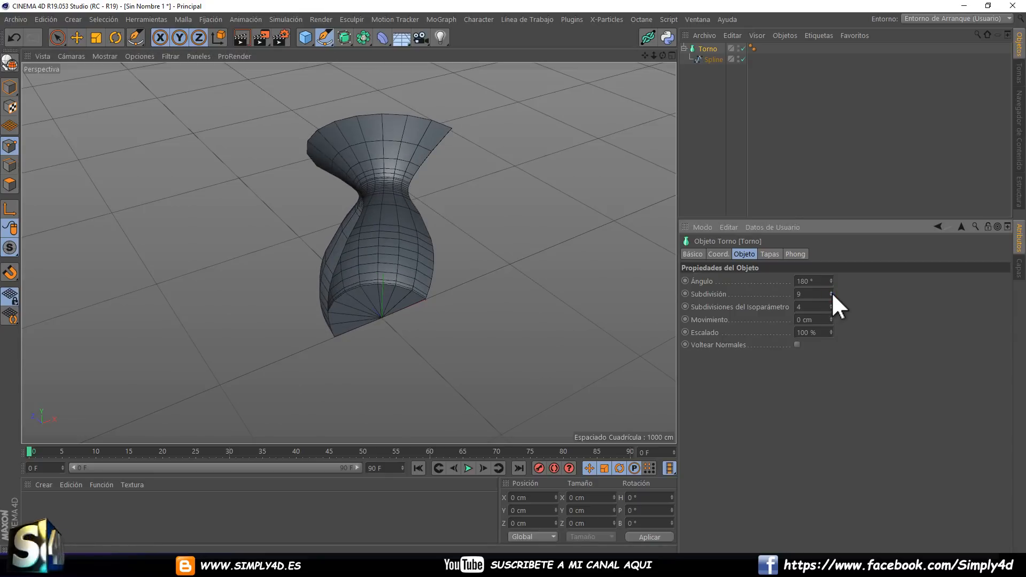
pyautogui.moveTo(831, 332); pyautogui.dragTo(832, 331)
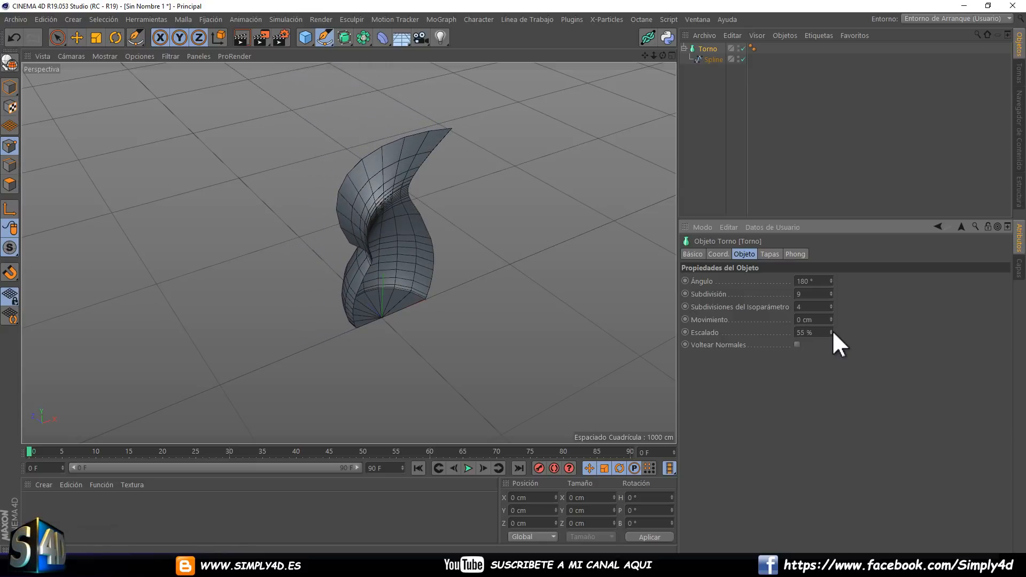
# Set the Torno object's Movimiento to -222 cm and raise its Ángulo to 542° and finally 566°.
pyautogui.moveTo(831, 281); pyautogui.dragTo(830, 281)
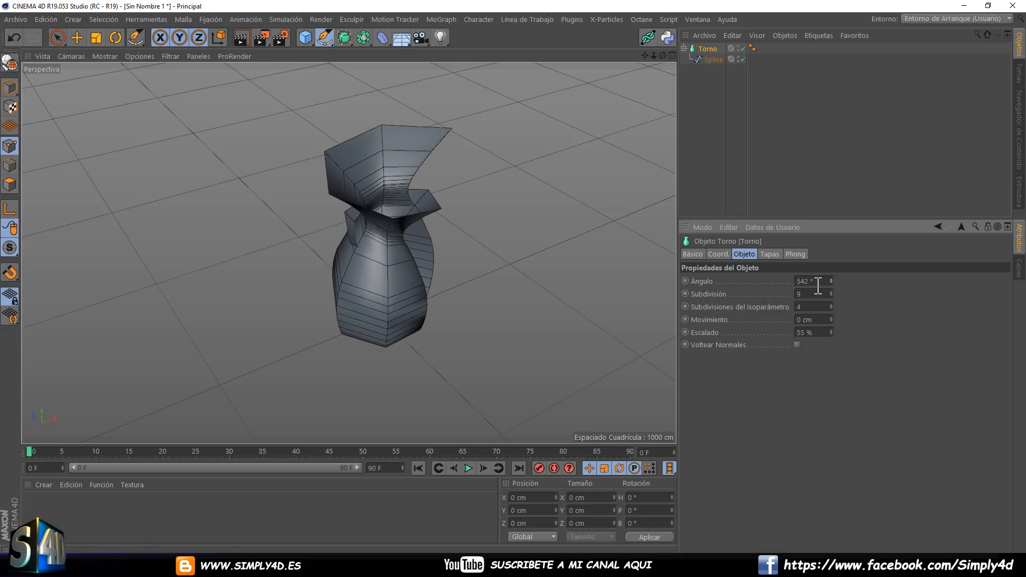
pyautogui.moveTo(830, 320); pyautogui.dragTo(427, 181)
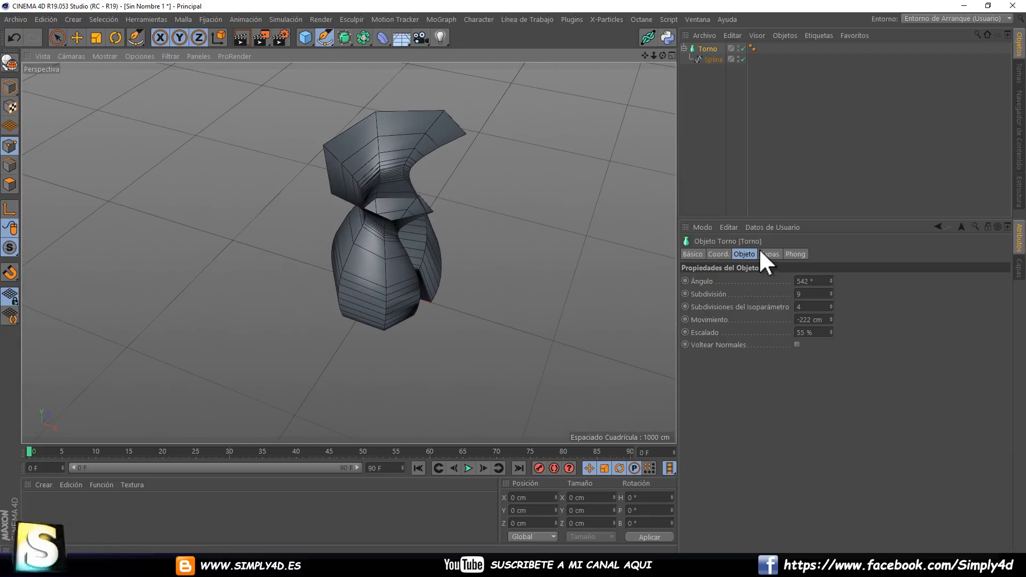
pyautogui.moveTo(831, 276)
pyautogui.mouseDown()
pyautogui.moveTo(830, 288)
pyautogui.moveTo(829, 275)
pyautogui.mouseUp()
pyautogui.keyDown('alt'); pyautogui.moveTo(445, 239); pyautogui.dragTo(387, 219); pyautogui.keyUp('alt')
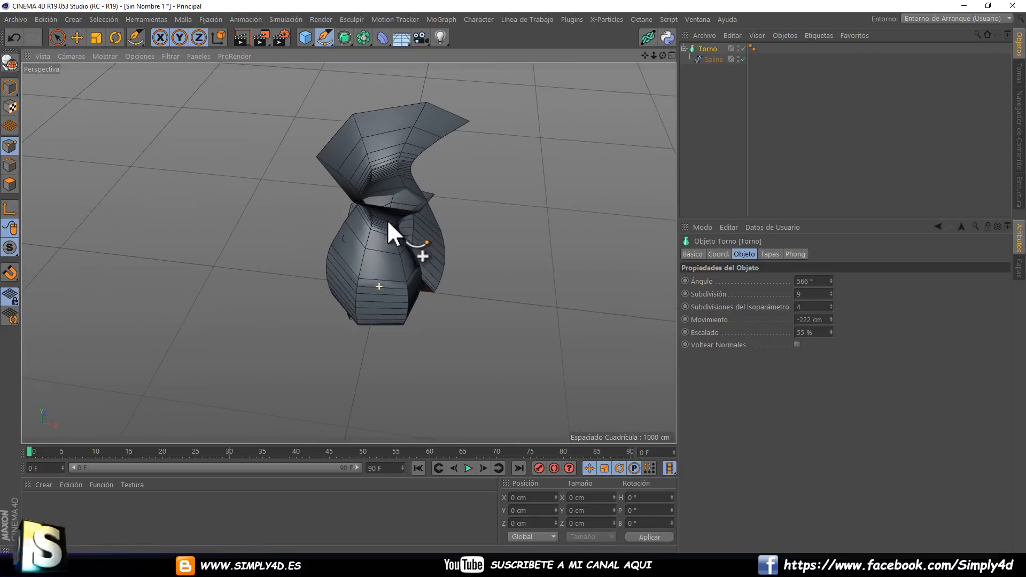
# Reset the Torno object's Movimiento to 0 cm and its Escalado to 100 %.
pyautogui.doubleClick(826, 319)
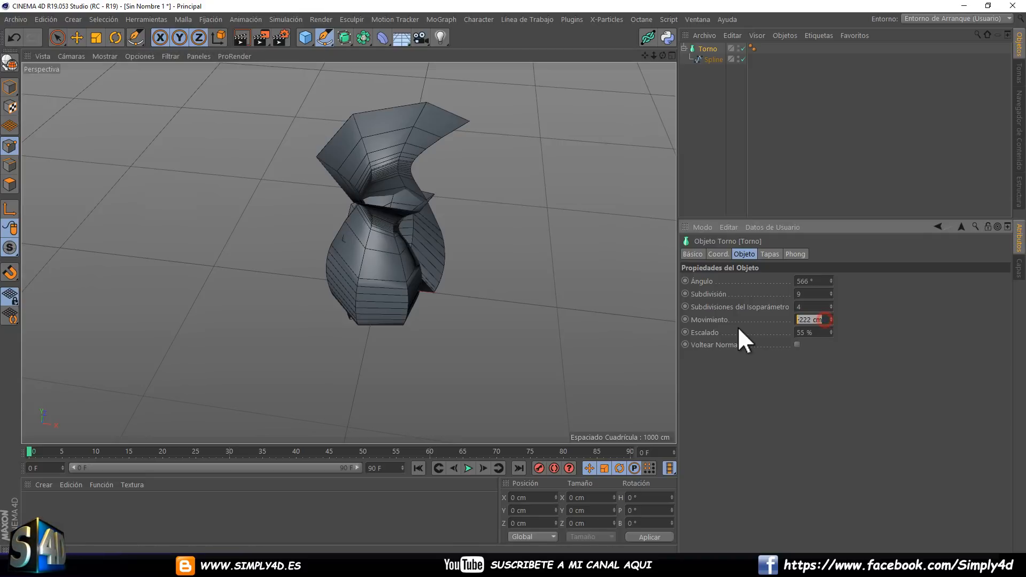
pyautogui.write('0')
pyautogui.press('Return')
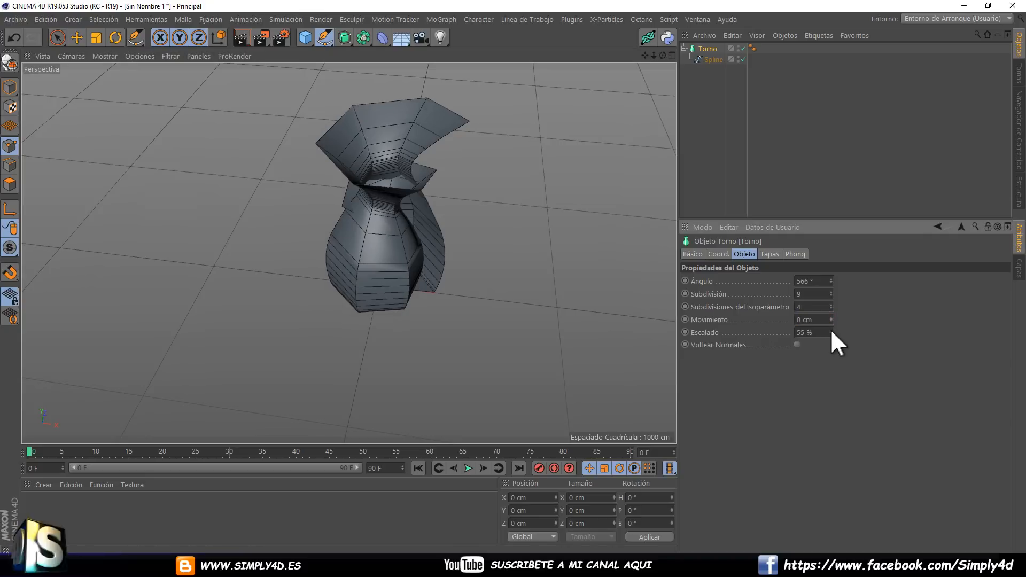
pyautogui.moveTo(831, 329); pyautogui.dragTo(830, 331)
pyautogui.doubleClick(820, 332)
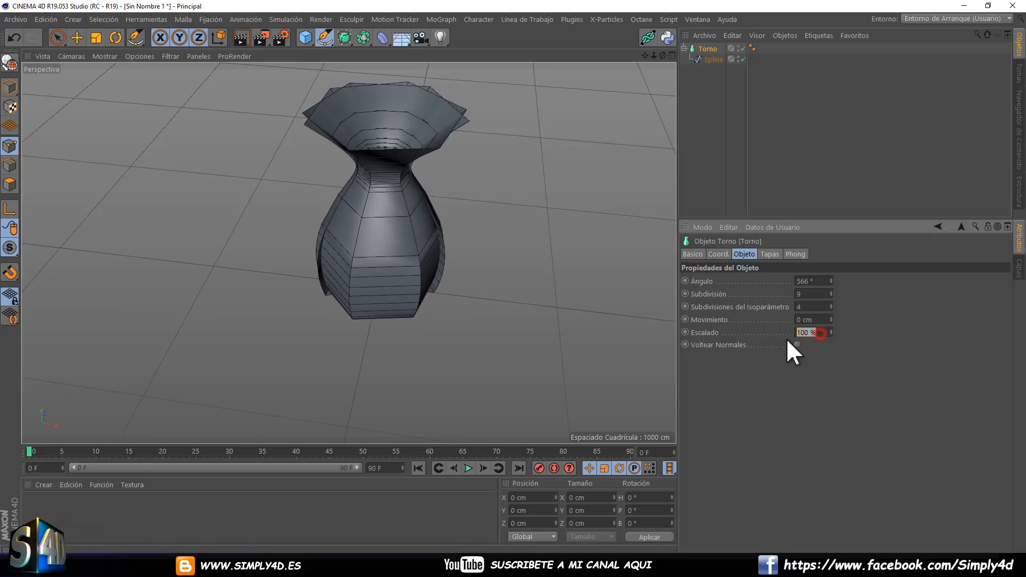
# Set the Torno object's Ángulo to 360° and its Subdivisión first to 5, finally to 18.
pyautogui.moveTo(830, 290); pyautogui.dragTo(830, 293)
pyautogui.doubleClick(806, 281)
pyautogui.write('360')
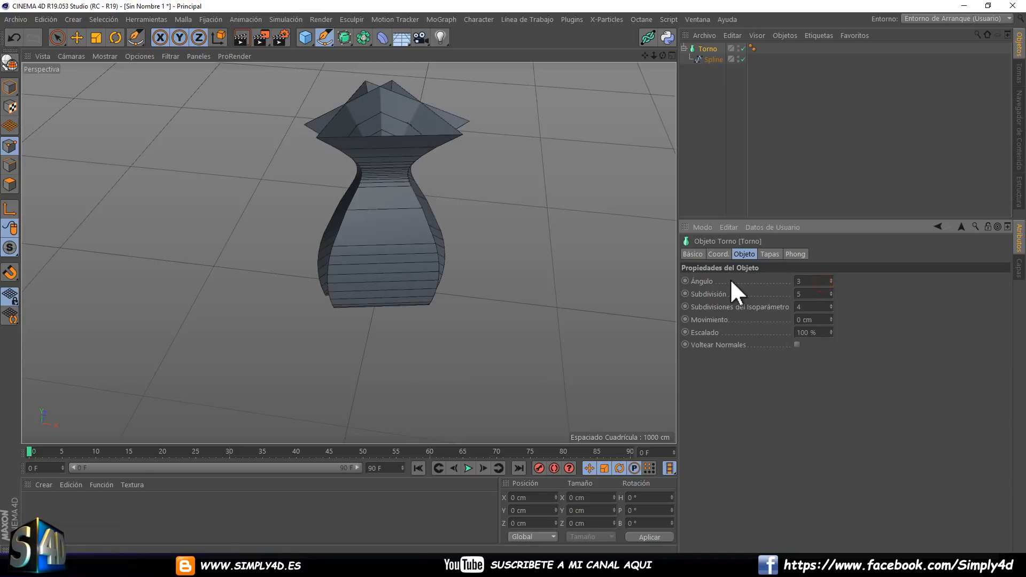
pyautogui.press('Return')
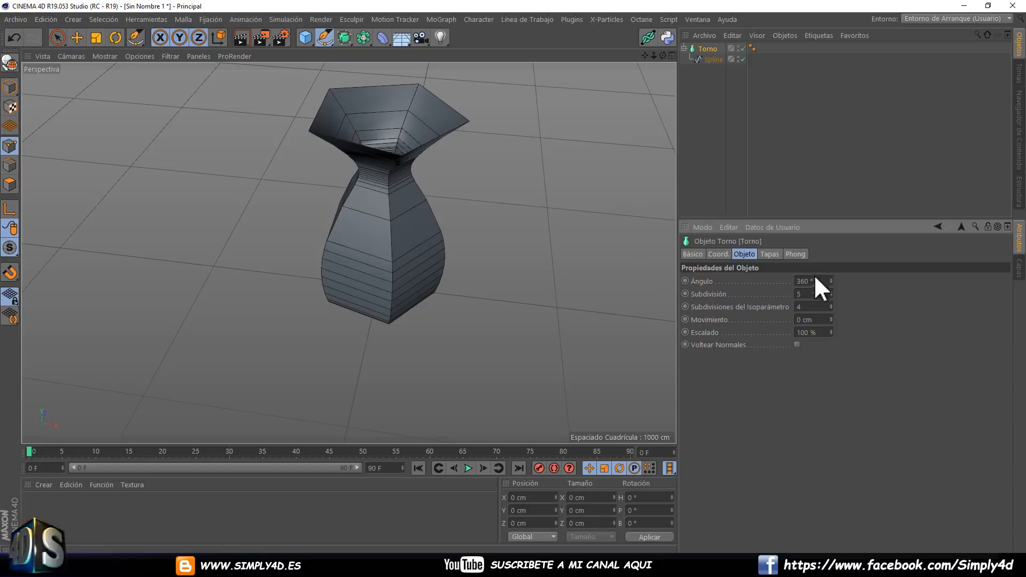
pyautogui.moveTo(829, 290); pyautogui.dragTo(829, 291)
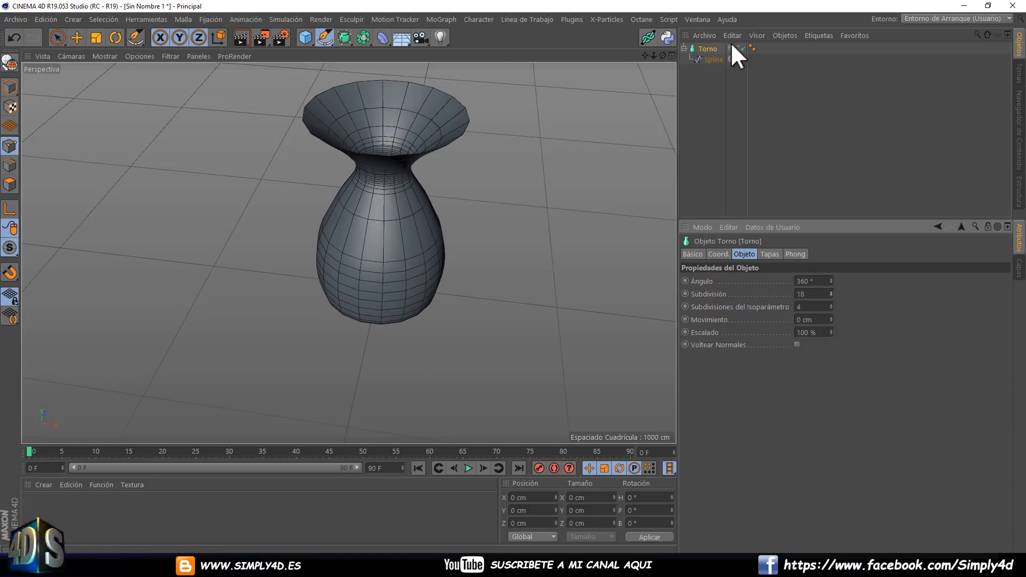
# Move the spline's belly point outward to X about 445 cm and raise it to widen the vase body.
pyautogui.click(716, 59)
pyautogui.moveTo(534, 154)
pyautogui.keyDown('alt'); pyautogui.mouseDown()
pyautogui.moveTo(502, 158)
pyautogui.moveTo(592, 151)
pyautogui.moveTo(535, 155)
pyautogui.mouseUp(); pyautogui.keyUp('alt')
pyautogui.moveTo(57, 35); pyautogui.dragTo(107, 56)
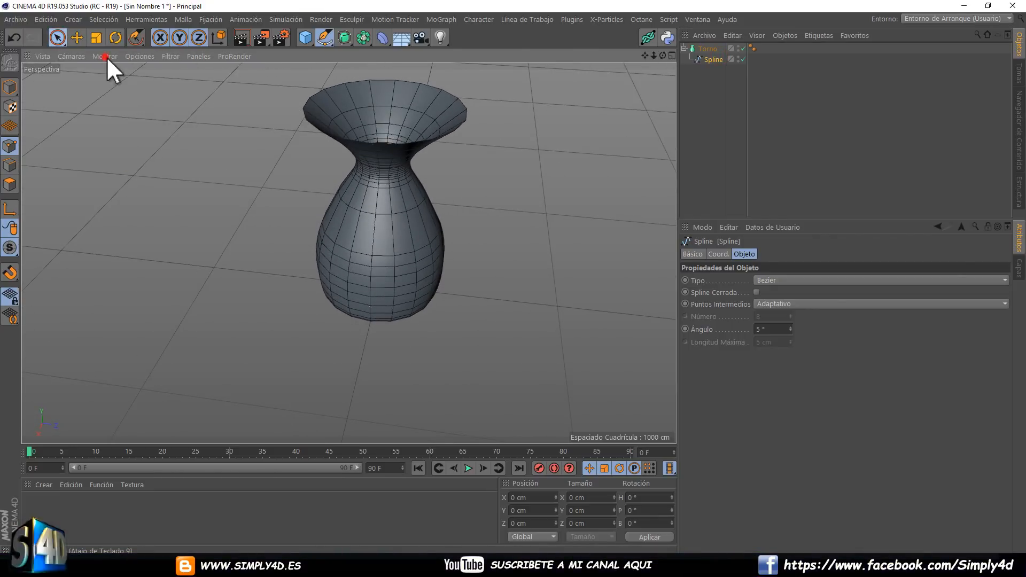
pyautogui.click(740, 48)
pyautogui.click(378, 253)
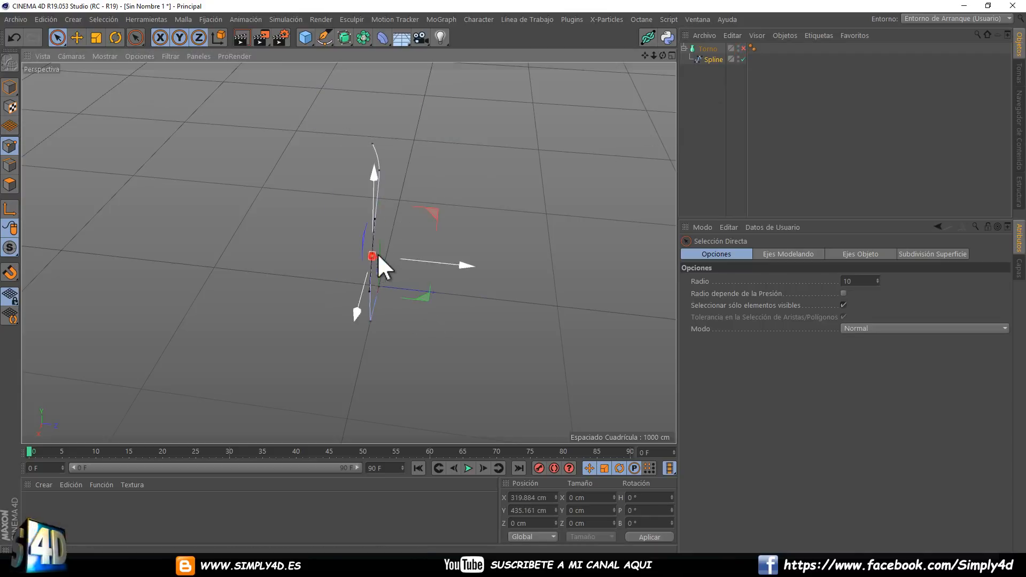
pyautogui.click(743, 49)
pyautogui.keyDown('alt'); pyautogui.moveTo(383, 203); pyautogui.dragTo(304, 256); pyautogui.keyUp('alt')
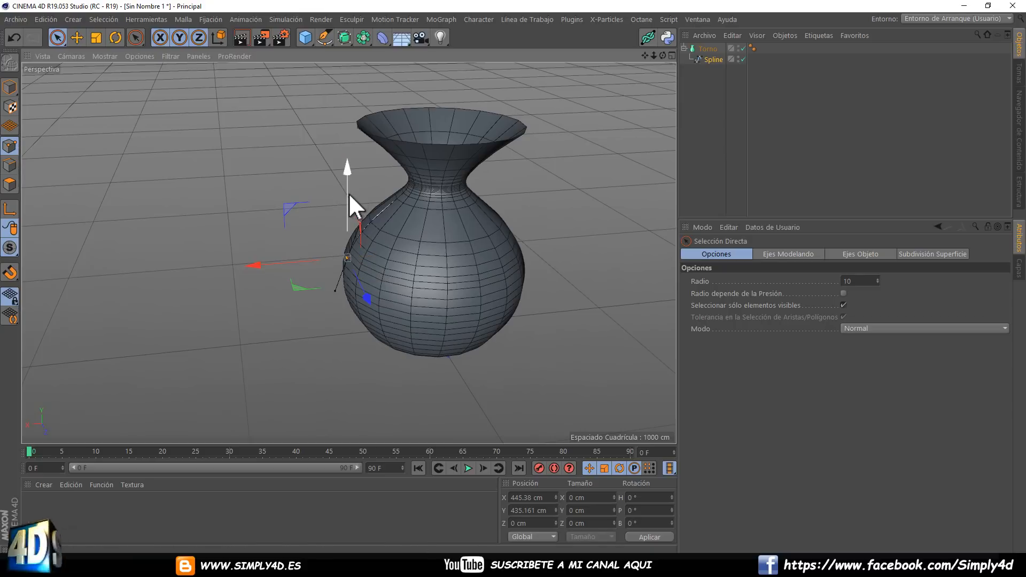
pyautogui.moveTo(350, 196); pyautogui.dragTo(310, 136)
# Move the spline's rim point to about X 417 cm and Y 1012 cm to adjust the vase's mouth.
pyautogui.click(358, 130)
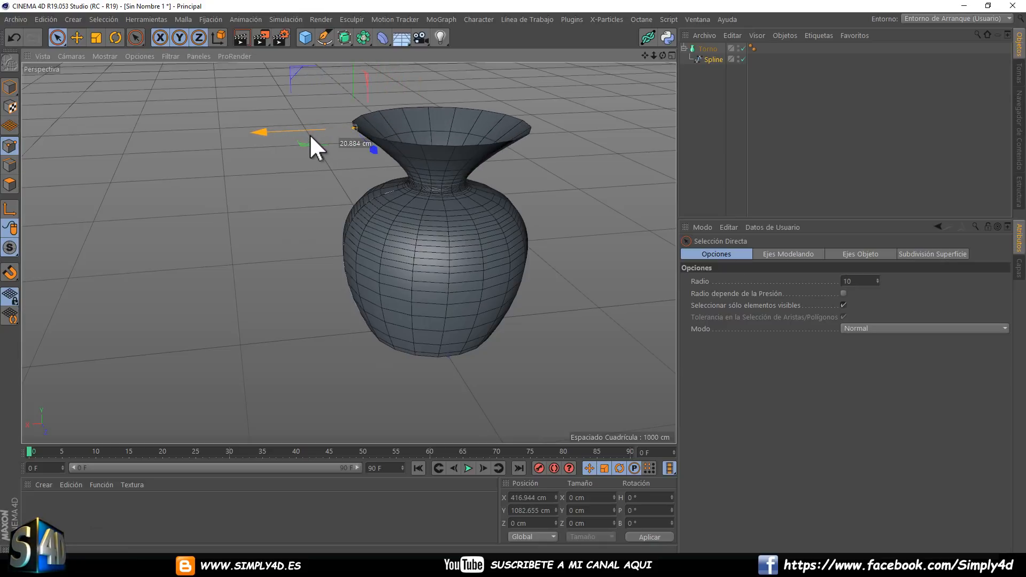
pyautogui.moveTo(355, 83)
pyautogui.mouseDown()
pyautogui.moveTo(356, 117)
pyautogui.moveTo(354, 95)
pyautogui.mouseUp()
pyautogui.keyDown('alt'); pyautogui.moveTo(343, 144); pyautogui.dragTo(361, 130, button='right'); pyautogui.keyUp('alt')
pyautogui.keyDown('alt'); pyautogui.moveTo(404, 117); pyautogui.dragTo(342, 120); pyautogui.keyUp('alt')
pyautogui.scroll(2, 377, 168)
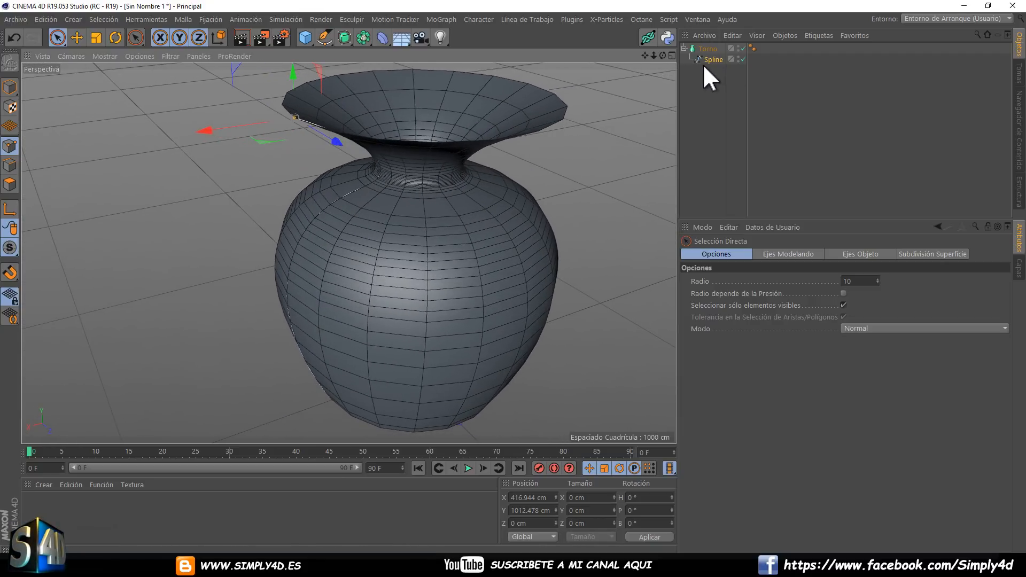
# Disable the Torno generator and outline the whole spline freehand with Contornear in the Frontal view, giving the profile a thin wall.
pyautogui.click(742, 48)
pyautogui.middleClick(414, 201)
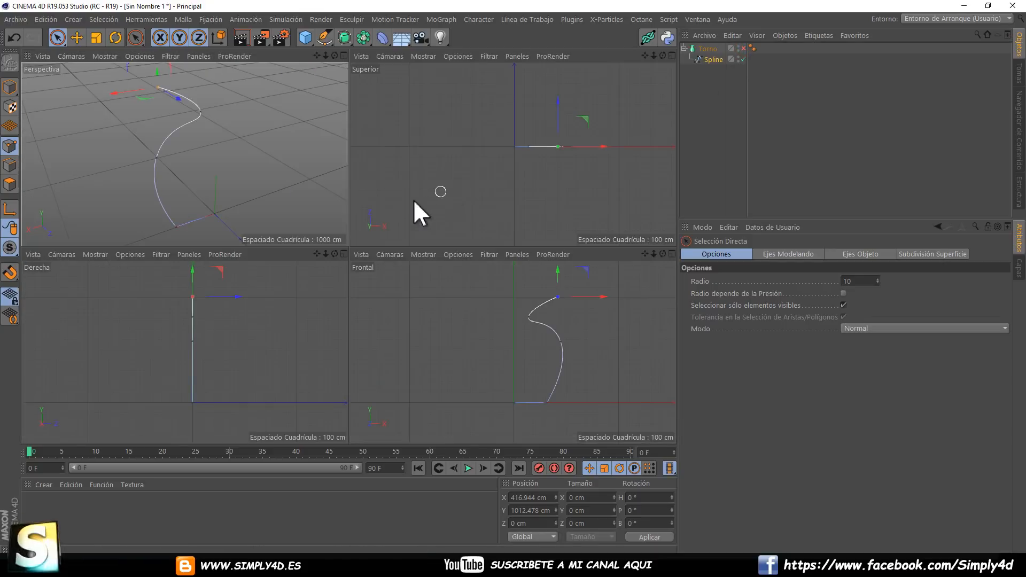
pyautogui.middleClick(300, 176)
pyautogui.keyDown('alt'); pyautogui.moveTo(383, 194); pyautogui.dragTo(374, 161); pyautogui.keyUp('alt')
pyautogui.keyDown('alt'); pyautogui.moveTo(375, 165); pyautogui.dragTo(360, 164, button='middle'); pyautogui.keyUp('alt')
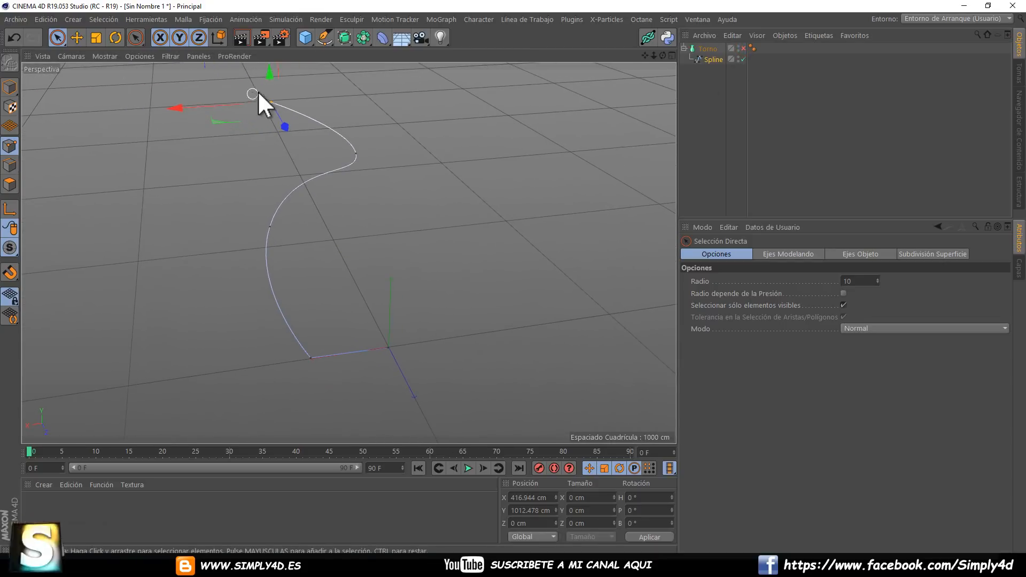
pyautogui.click(708, 60)
pyautogui.click(113, 166)
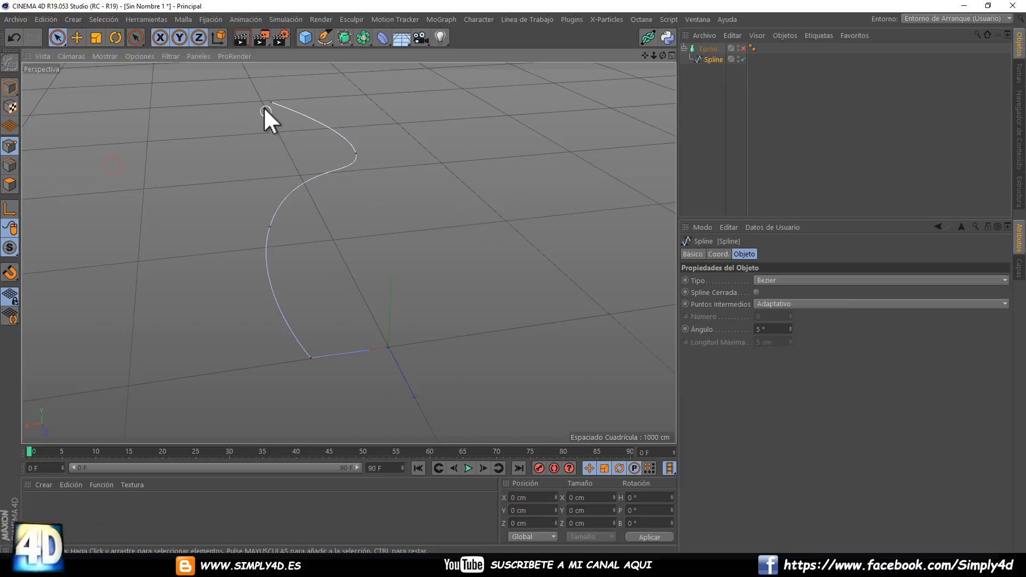
pyautogui.middleClick(404, 201)
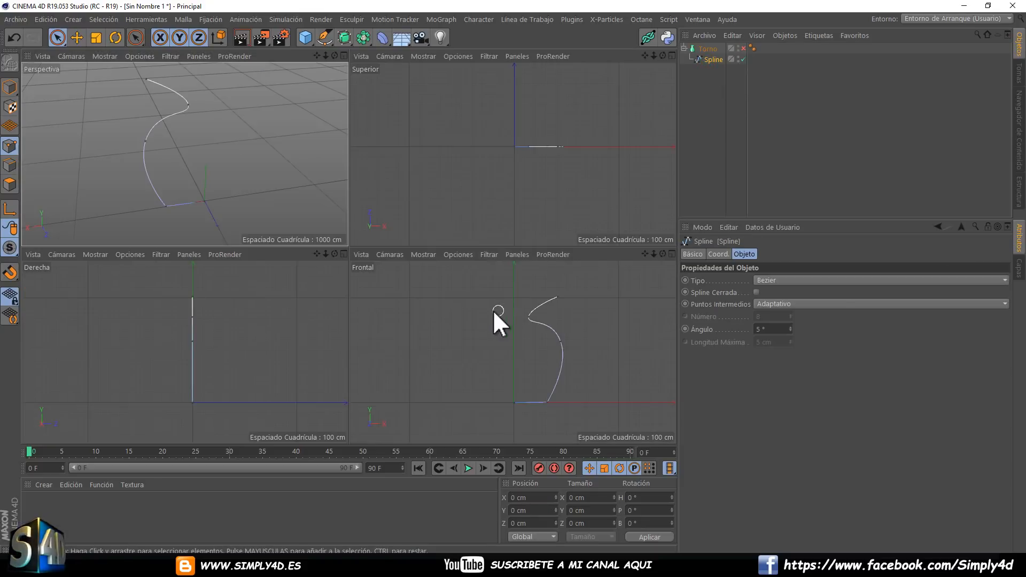
pyautogui.middleClick(499, 366)
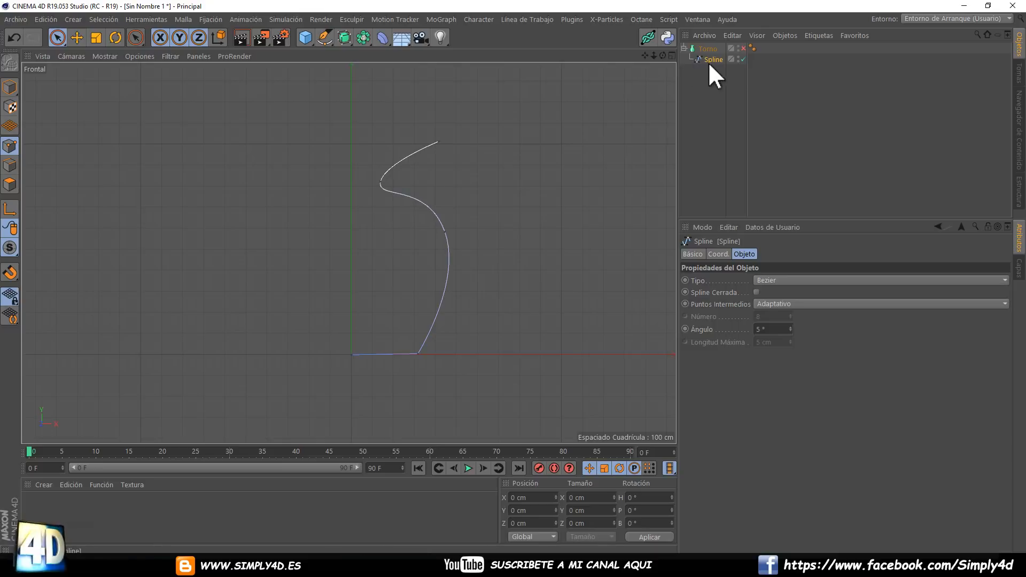
pyautogui.rightClick(507, 197)
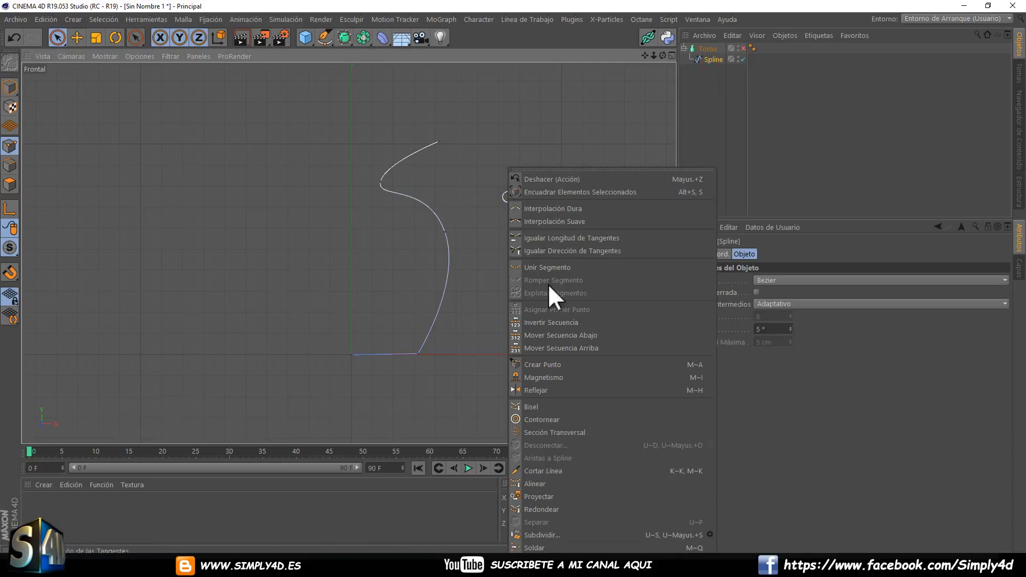
pyautogui.click(542, 419)
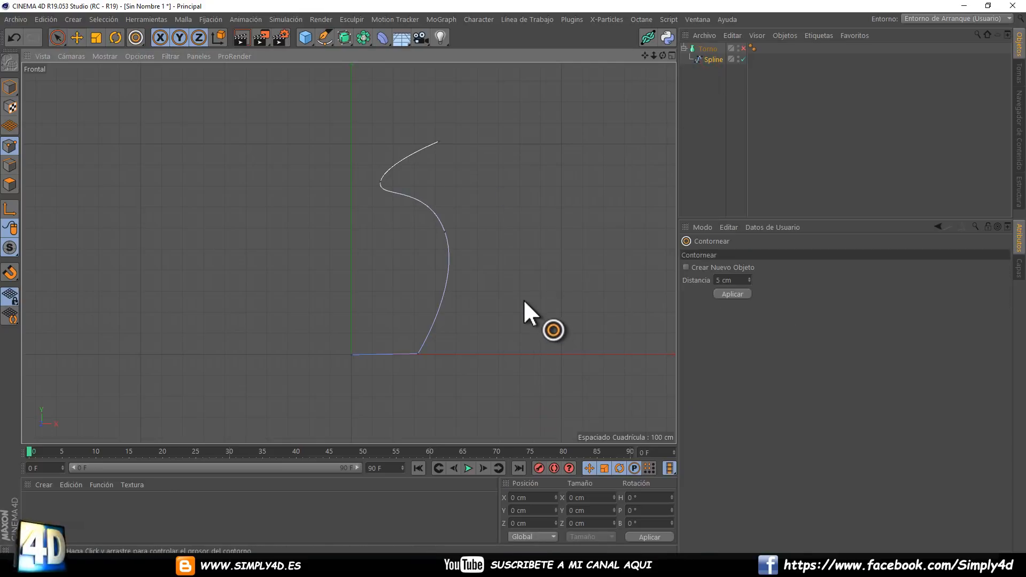
pyautogui.moveTo(513, 277); pyautogui.dragTo(514, 278)
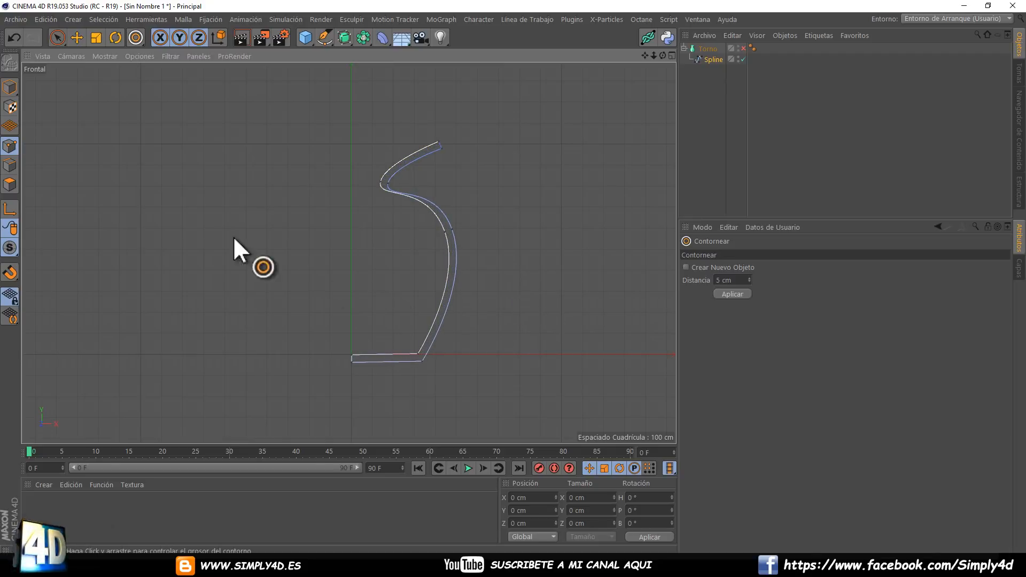
# Move the neck point of the offset curve to about X 171 cm and Y 827 cm to even out the wall.
pyautogui.click(57, 38)
pyautogui.scroll(5, 408, 210)
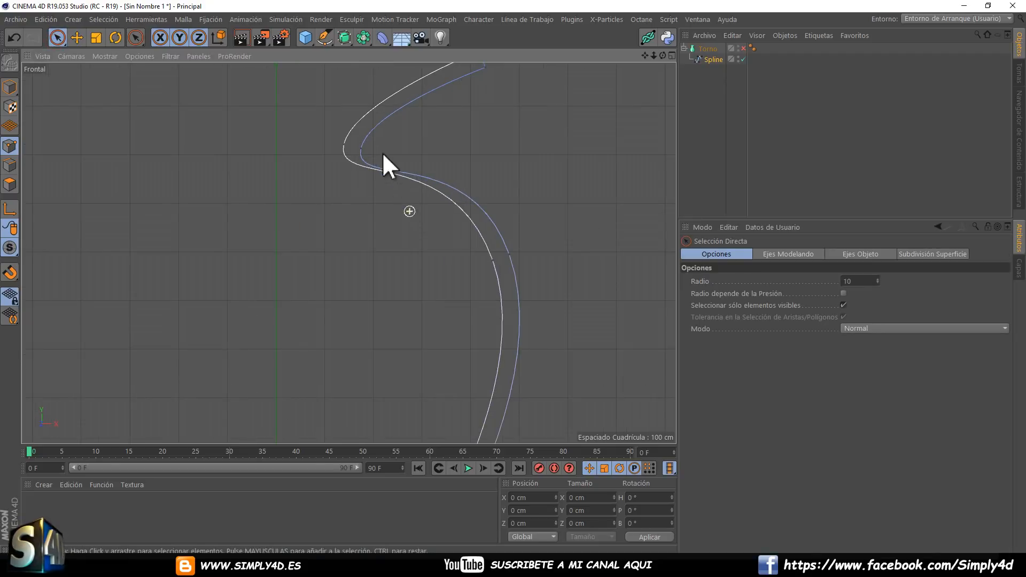
pyautogui.click(364, 149)
pyautogui.moveTo(441, 142); pyautogui.dragTo(455, 139)
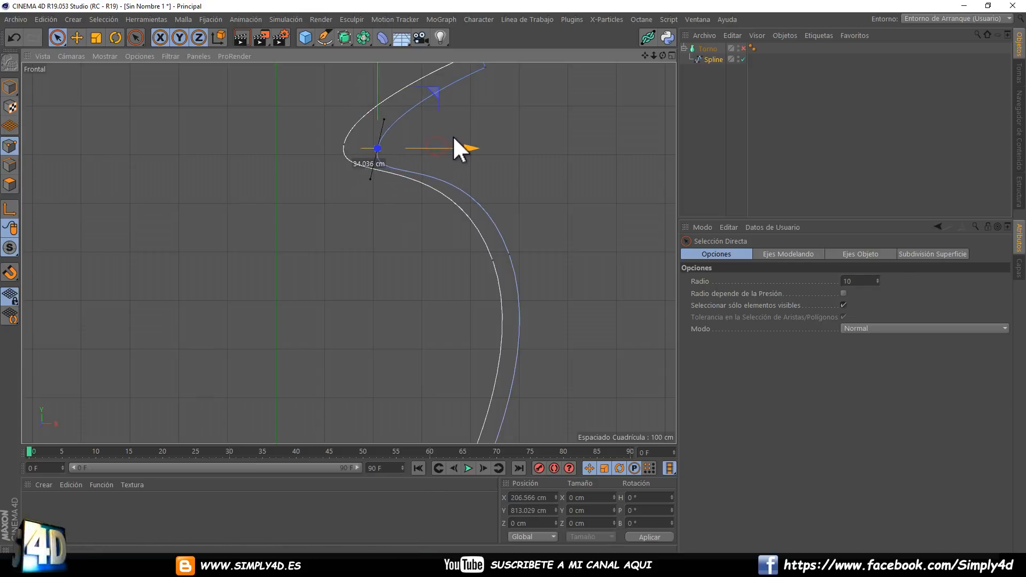
pyautogui.moveTo(379, 111); pyautogui.dragTo(379, 95)
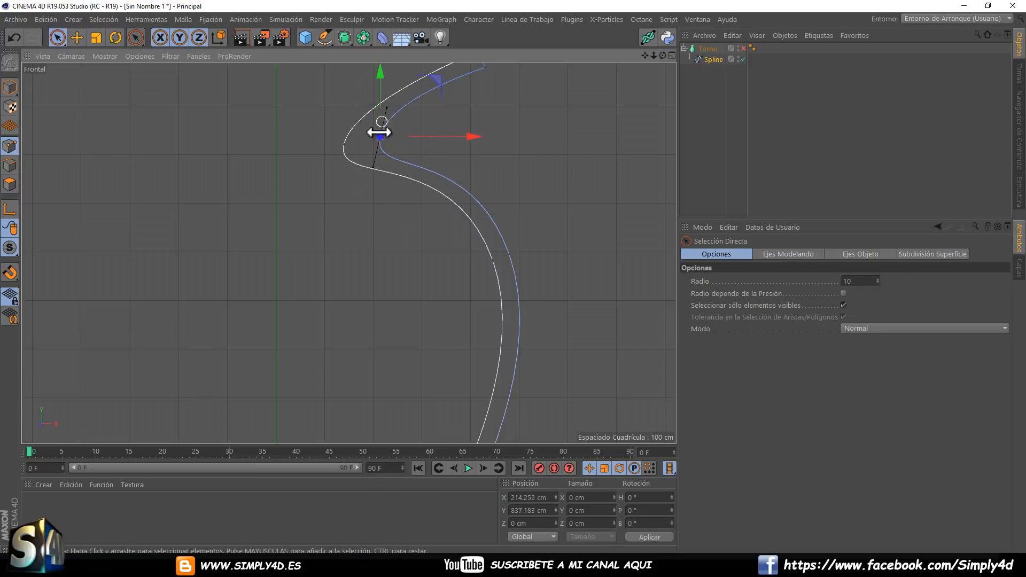
pyautogui.moveTo(451, 140); pyautogui.dragTo(431, 138)
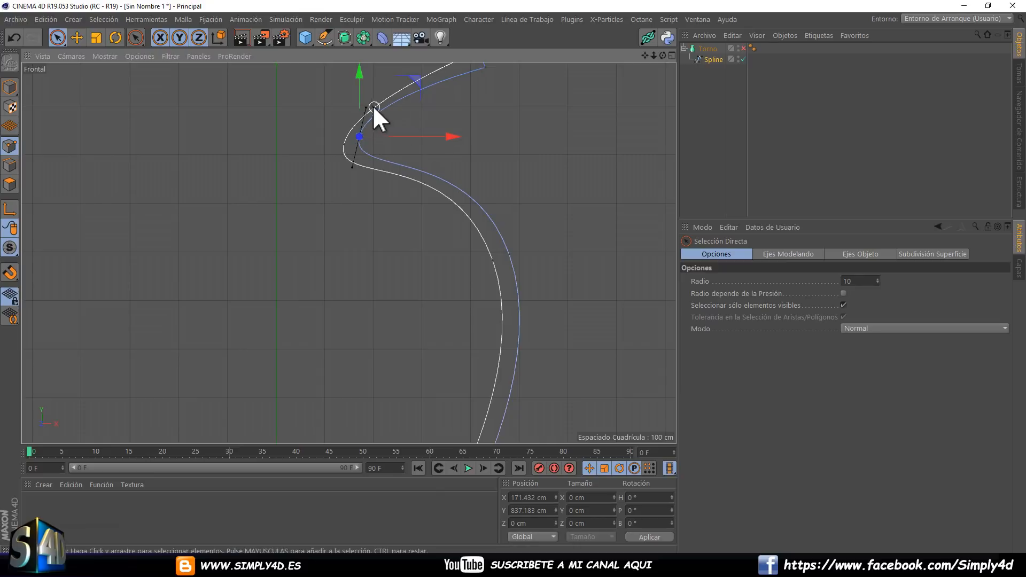
pyautogui.moveTo(357, 89); pyautogui.dragTo(359, 93)
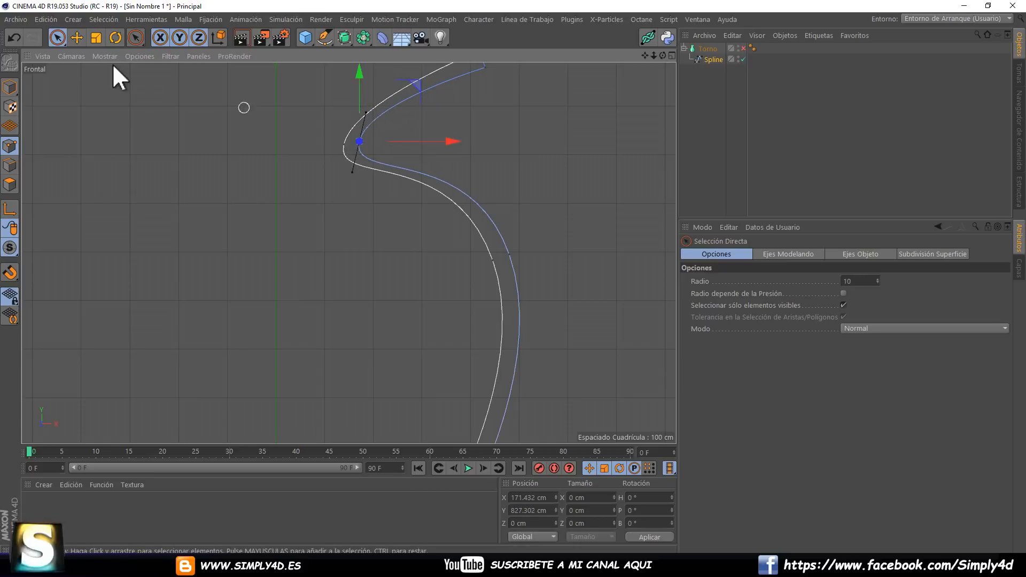
# Shorten the upper tangent handle of the offset curve's neck point with the Mover tool.
pyautogui.click(77, 37)
pyautogui.scroll(3, 348, 142)
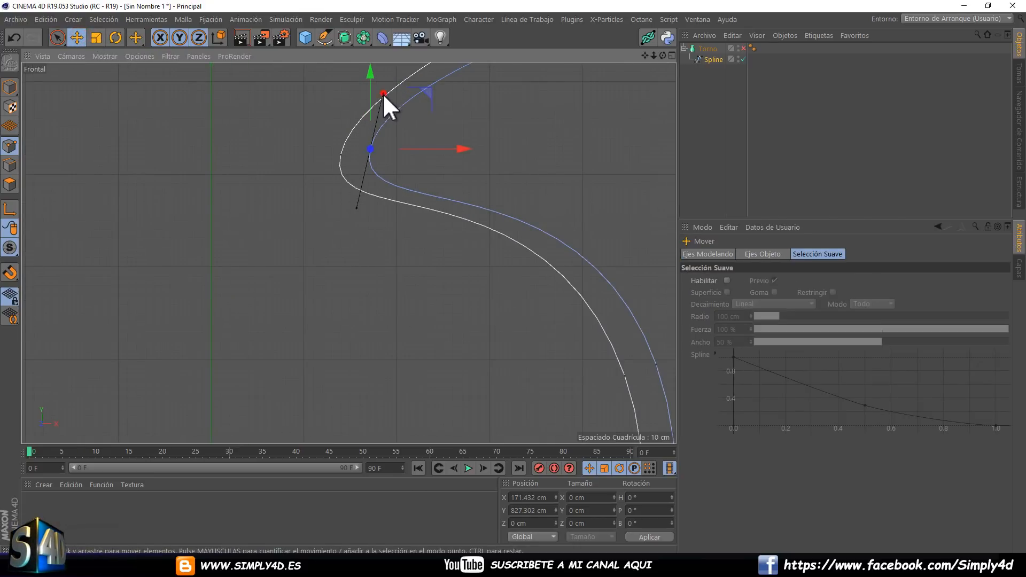
pyautogui.moveTo(382, 94); pyautogui.dragTo(380, 113)
pyautogui.scroll(-3, 417, 155)
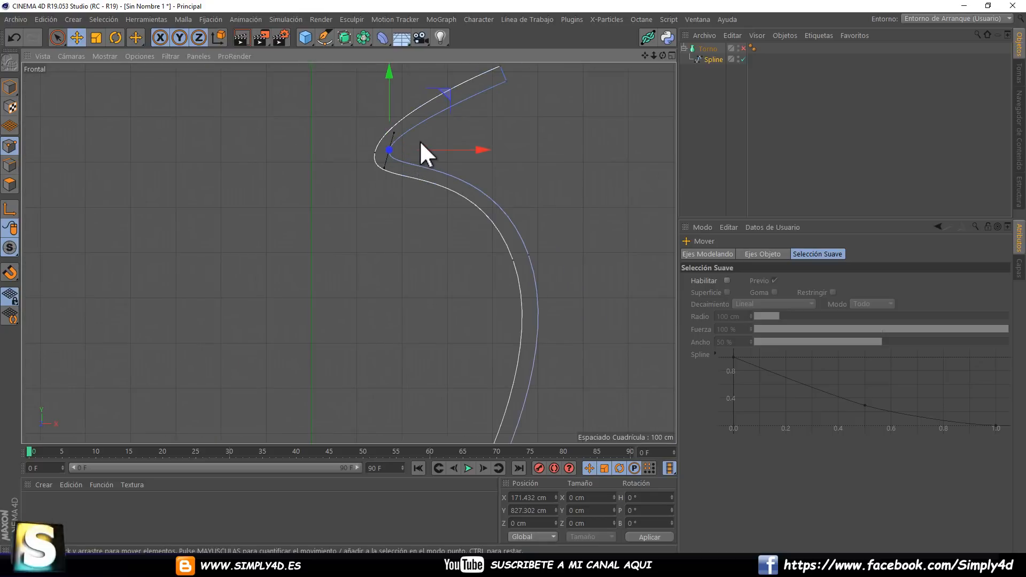
# Select the two end points at the spline's rim and apply Interpolación Suave to them.
pyautogui.click(57, 36)
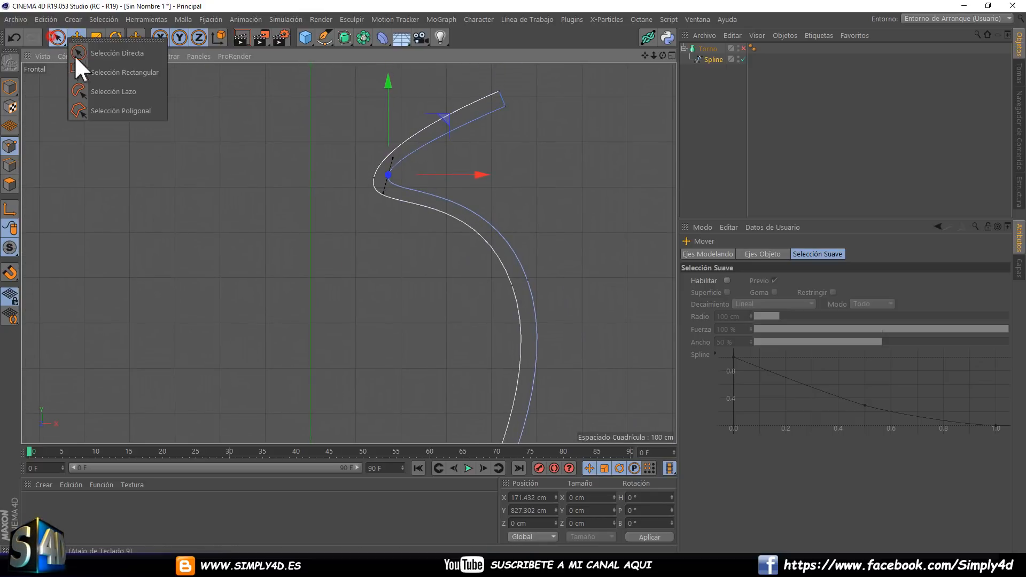
pyautogui.click(75, 55)
pyautogui.click(508, 110)
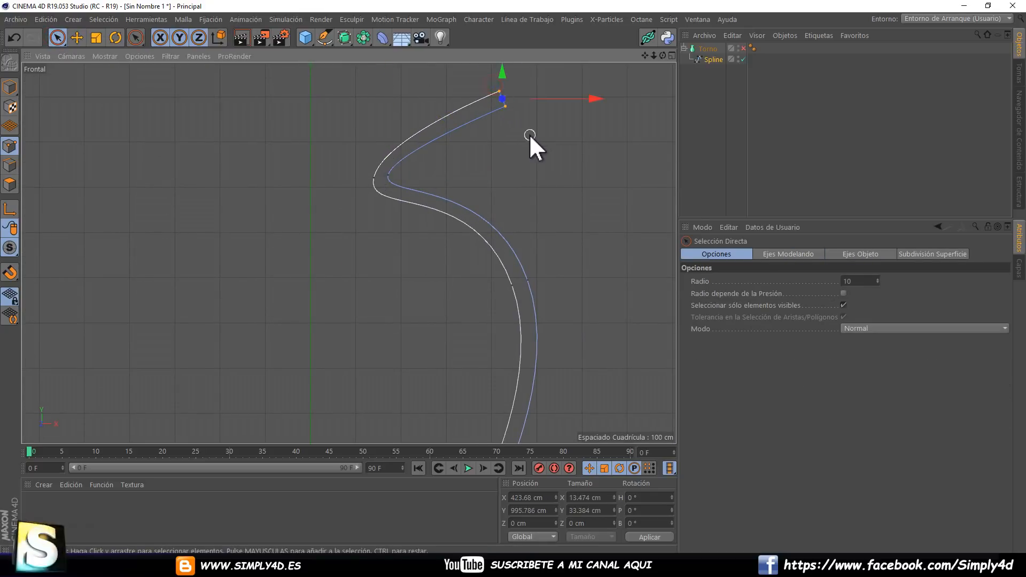
pyautogui.rightClick(530, 134)
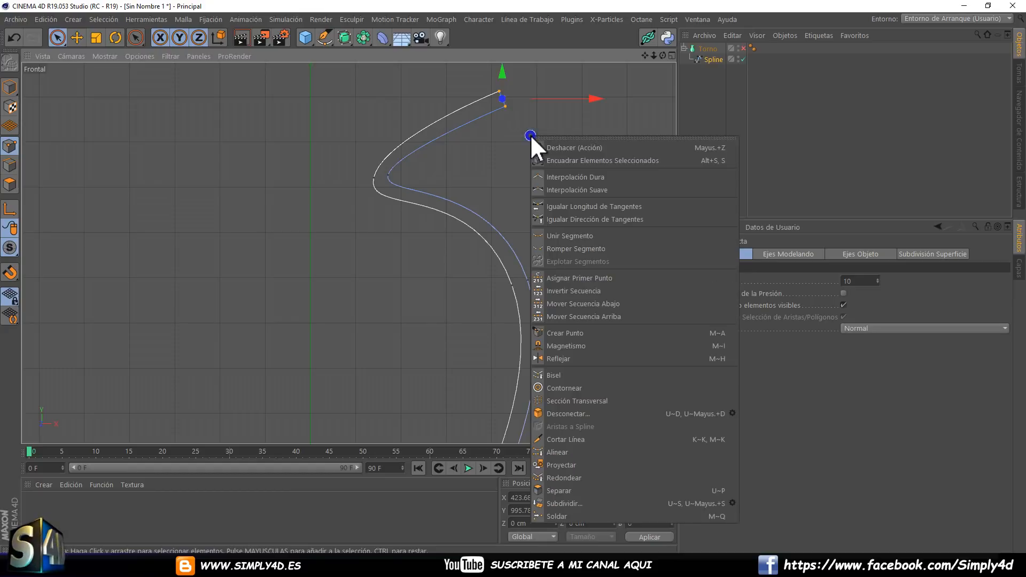
pyautogui.click(569, 188)
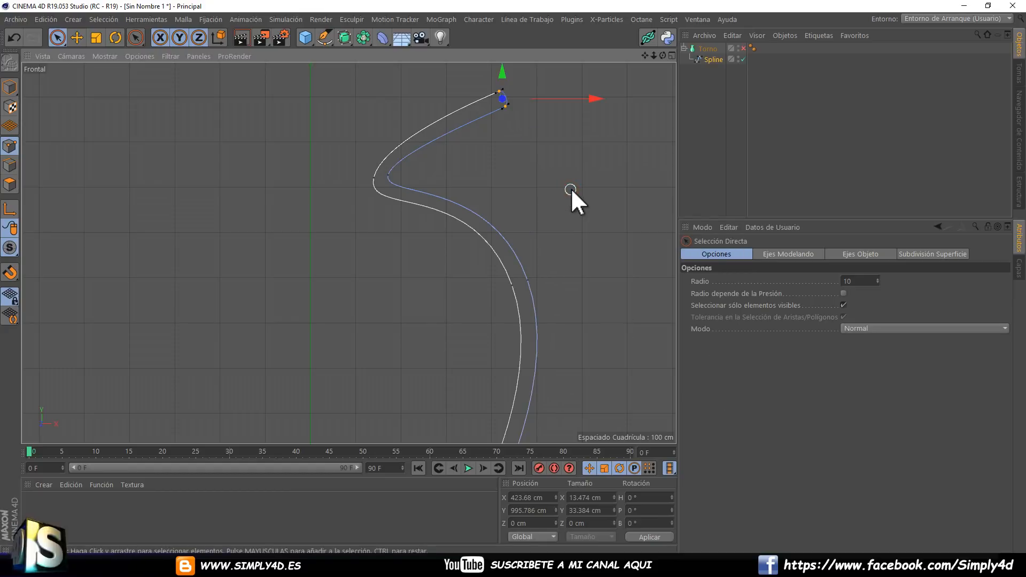
# Re-enable the Torno generator and show the vase in the perspective view with Sombreado Gouraud.
pyautogui.click(697, 137)
pyautogui.click(742, 48)
pyautogui.middleClick(446, 160)
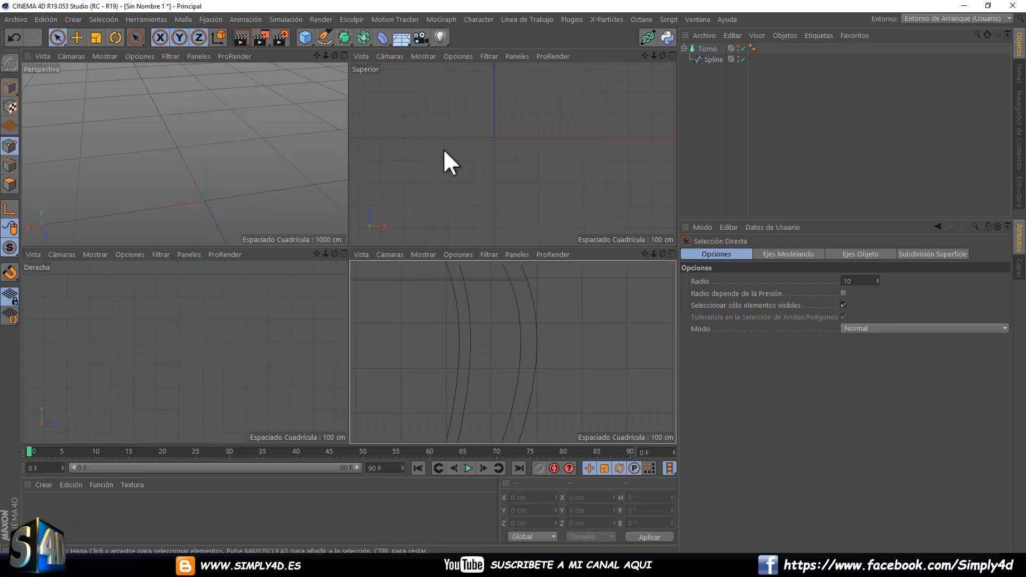
pyautogui.middleClick(300, 149)
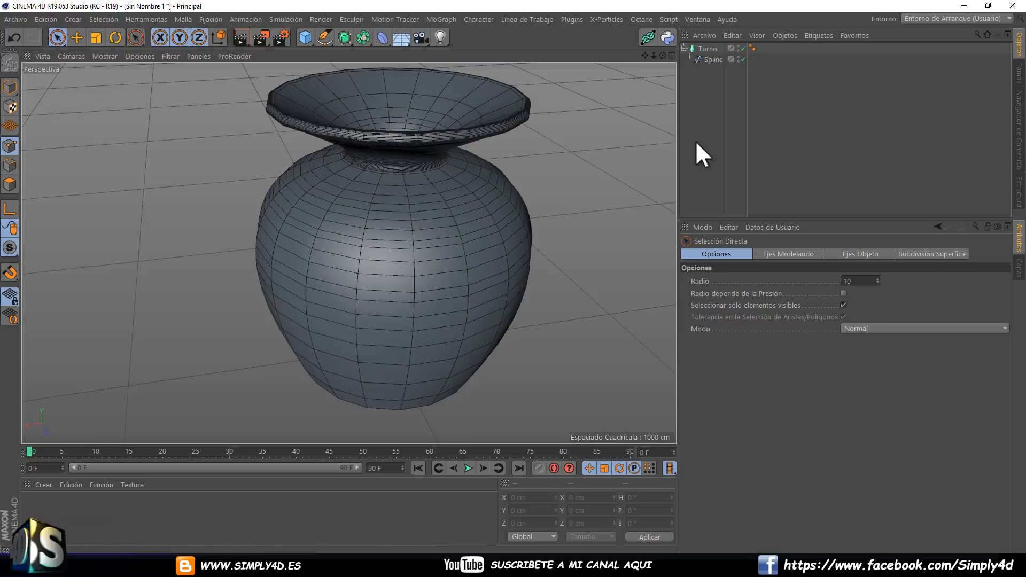
pyautogui.click(103, 57)
pyautogui.click(107, 69)
pyautogui.keyDown('alt'); pyautogui.moveTo(313, 155); pyautogui.dragTo(402, 107); pyautogui.keyUp('alt')
# Raise the Torno object's Subdivisión to 57 to smooth the vase's circumference.
pyautogui.click(707, 48)
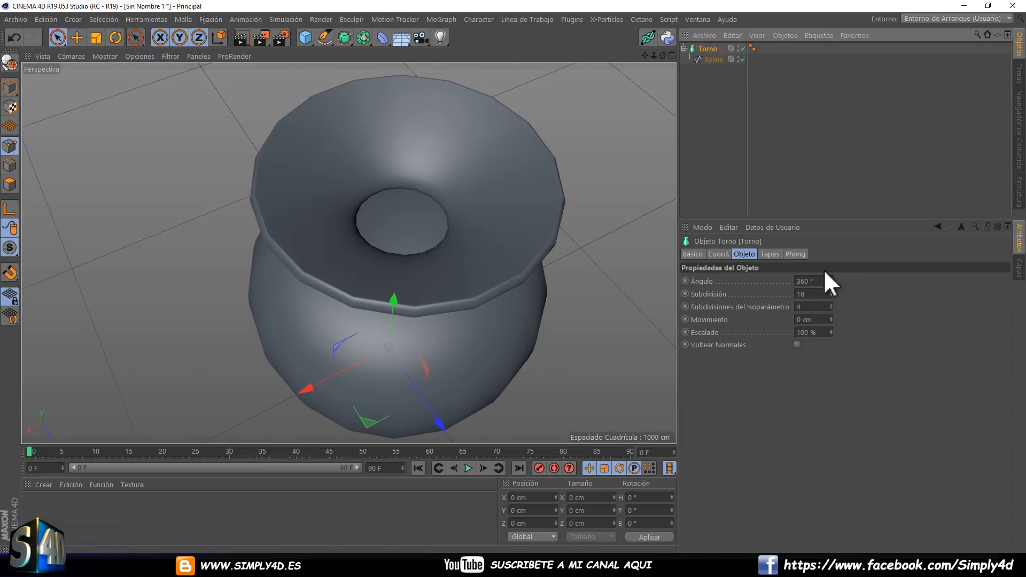
pyautogui.click(831, 293)
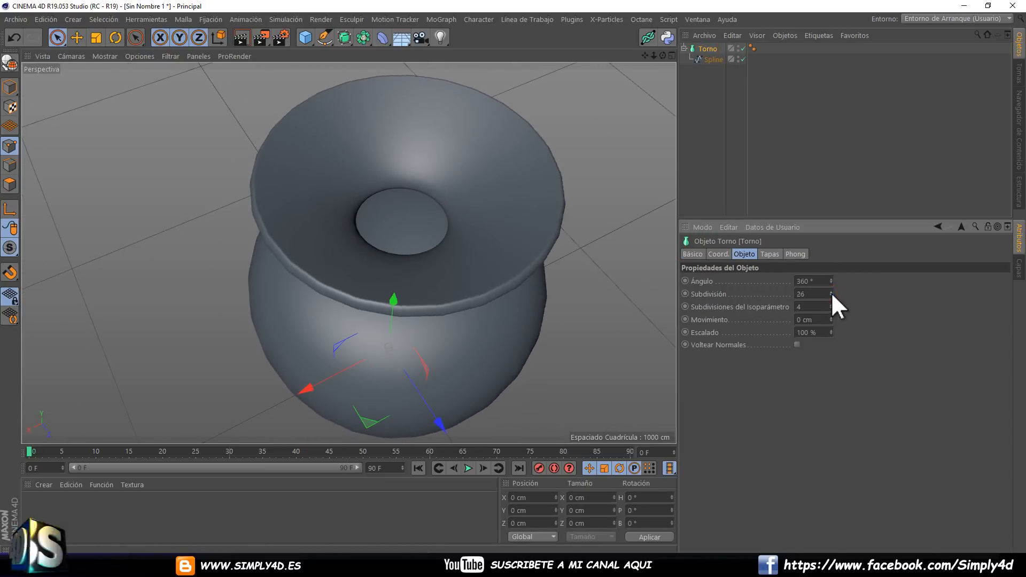
pyautogui.click(832, 293)
pyautogui.click(831, 293)
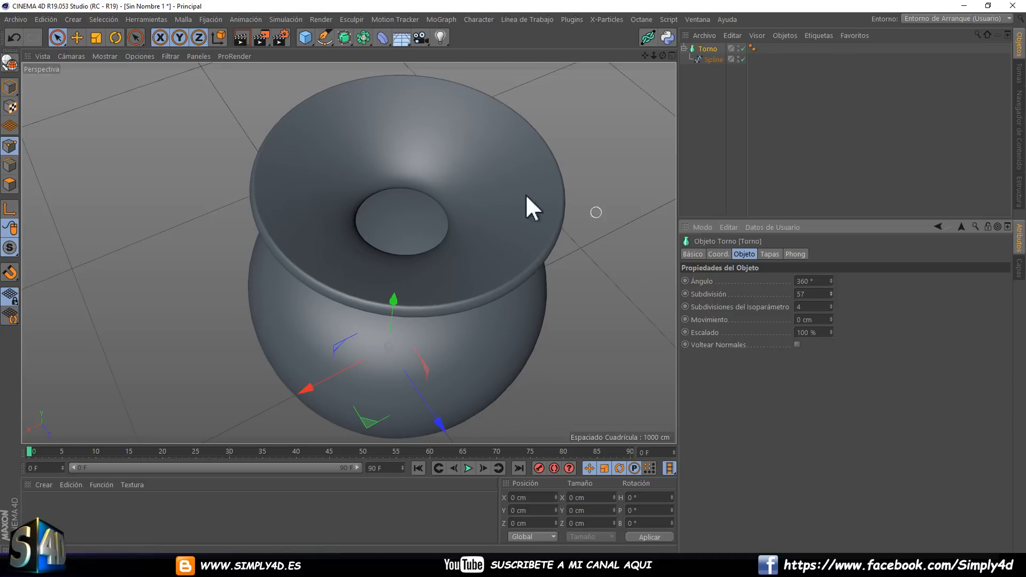
pyautogui.keyDown('alt'); pyautogui.moveTo(527, 206); pyautogui.dragTo(588, 191); pyautogui.keyUp('alt')
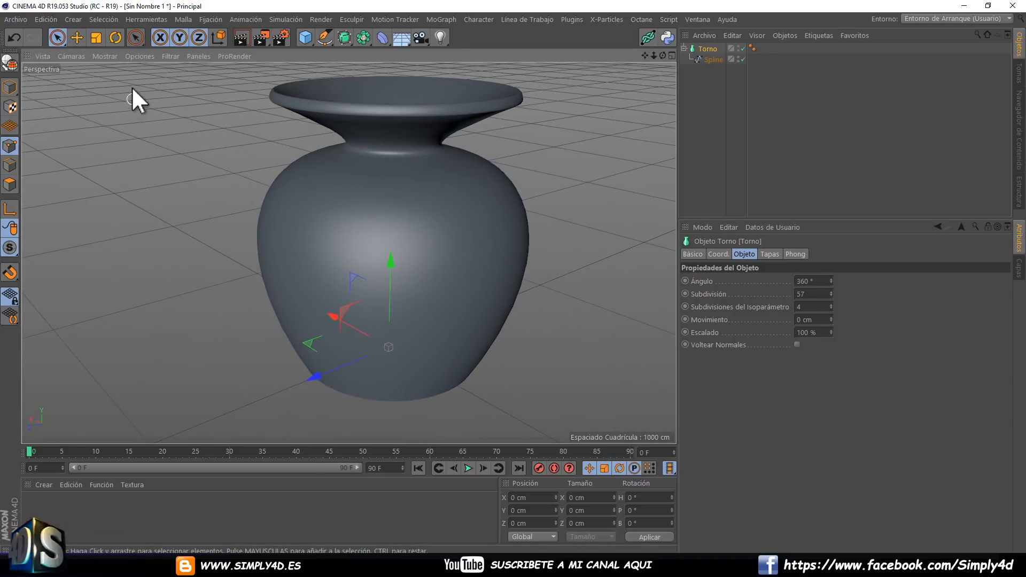
# Display the vase with Sombreado Gouraud (Líneas) to examine its mesh and switch back to Sombreado Gouraud.
pyautogui.click(105, 56)
pyautogui.click(111, 82)
pyautogui.keyDown('alt'); pyautogui.moveTo(317, 183); pyautogui.dragTo(441, 202); pyautogui.keyUp('alt')
pyautogui.click(109, 56)
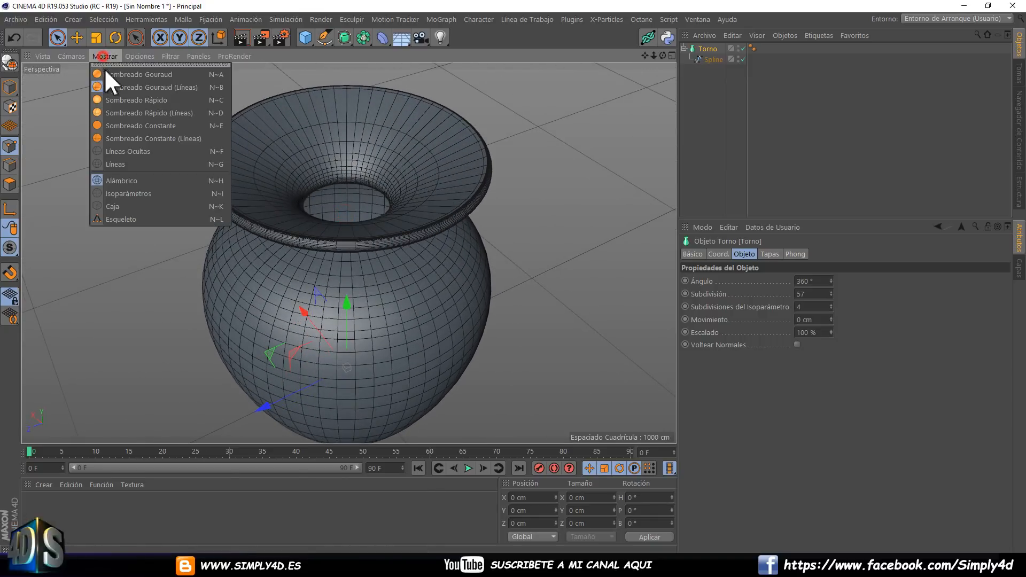
pyautogui.click(105, 68)
# In the Torno's Phong tag, disable Usar Aristas Rotas, raise Ángulo de Suavizado to 84° and toggle Ángulo Límite.
pyautogui.click(751, 47)
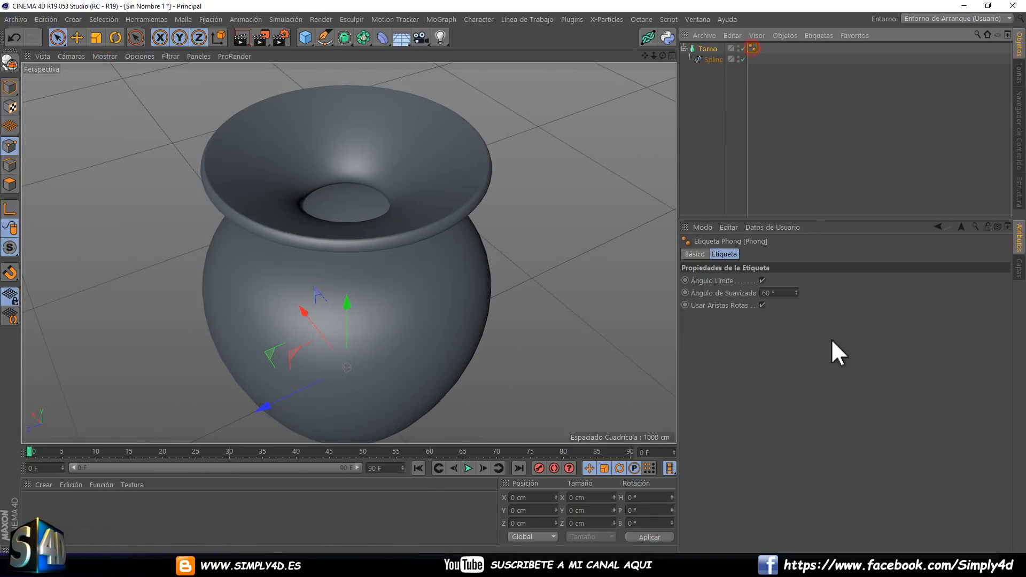
pyautogui.click(761, 280)
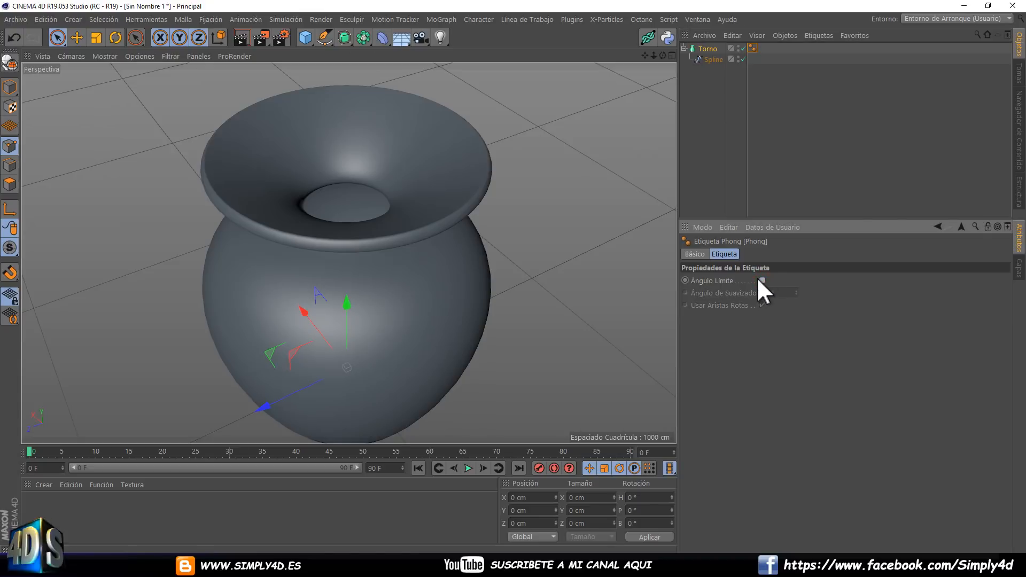
pyautogui.click(762, 281)
pyautogui.click(796, 292)
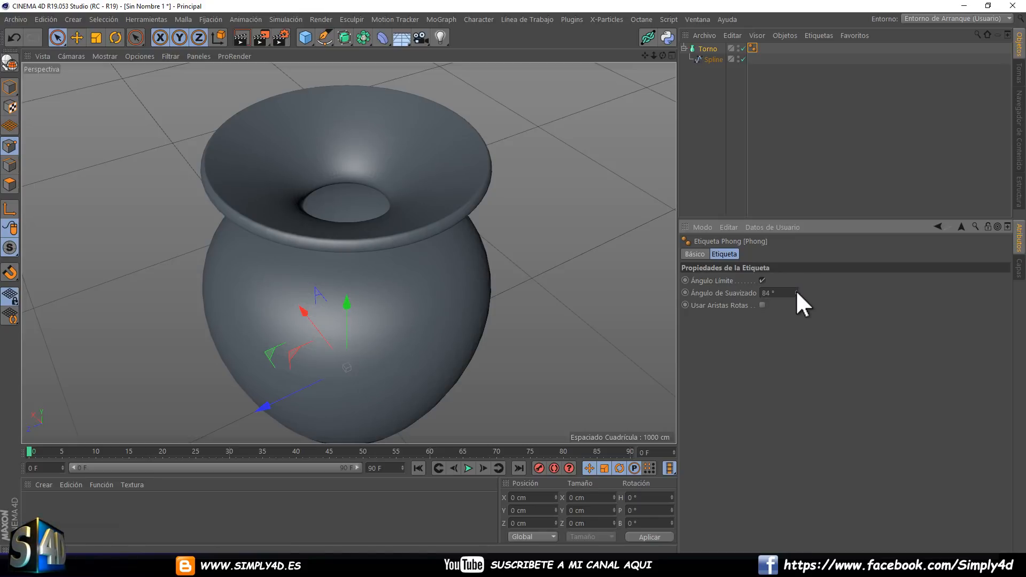
pyautogui.moveTo(796, 290); pyautogui.dragTo(796, 289)
pyautogui.click(761, 278)
pyautogui.keyDown('alt'); pyautogui.moveTo(484, 219); pyautogui.dragTo(373, 206); pyautogui.keyUp('alt')
pyautogui.scroll(-2, 488, 195)
pyautogui.click(703, 161)
pyautogui.scroll(-3, 427, 213)
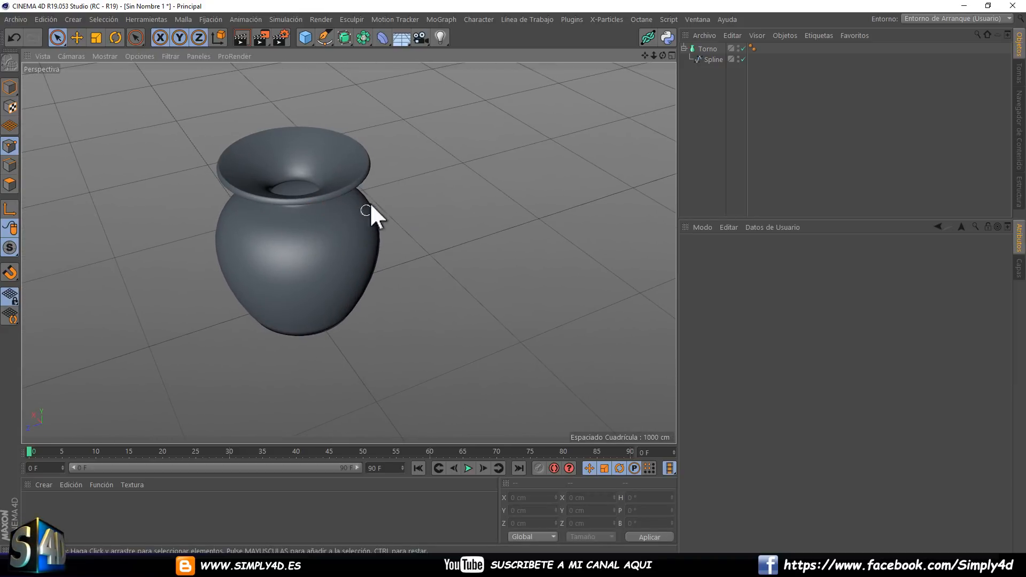
# In model mode, move the vase's Spline sideways along X to about 719 cm from the Torno axis and inspect the widened shape.
pyautogui.click(714, 59)
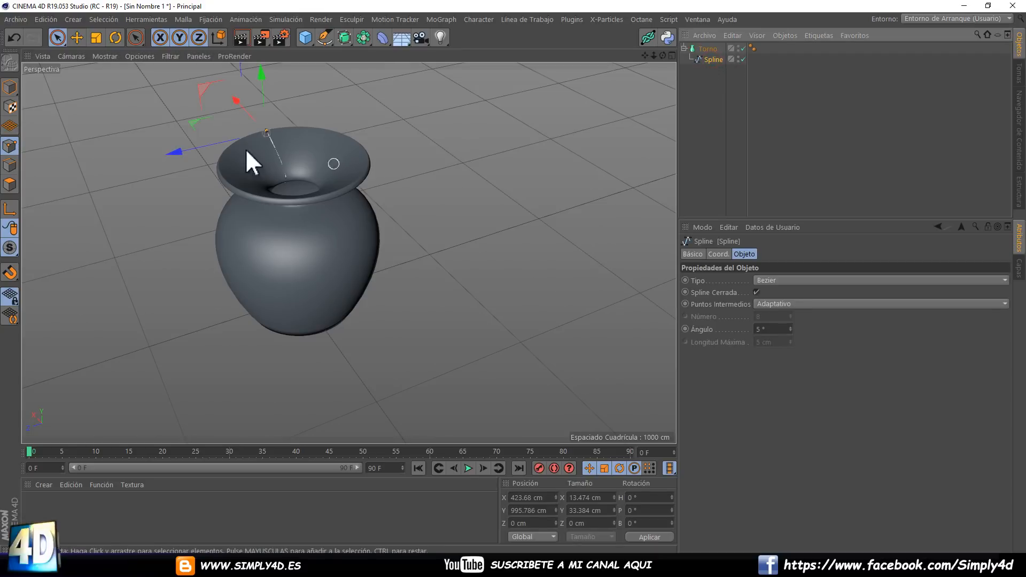
pyautogui.click(80, 39)
pyautogui.keyDown('alt'); pyautogui.moveTo(246, 131); pyautogui.dragTo(342, 155); pyautogui.keyUp('alt')
pyautogui.keyDown('alt'); pyautogui.moveTo(429, 176); pyautogui.dragTo(438, 156); pyautogui.keyUp('alt')
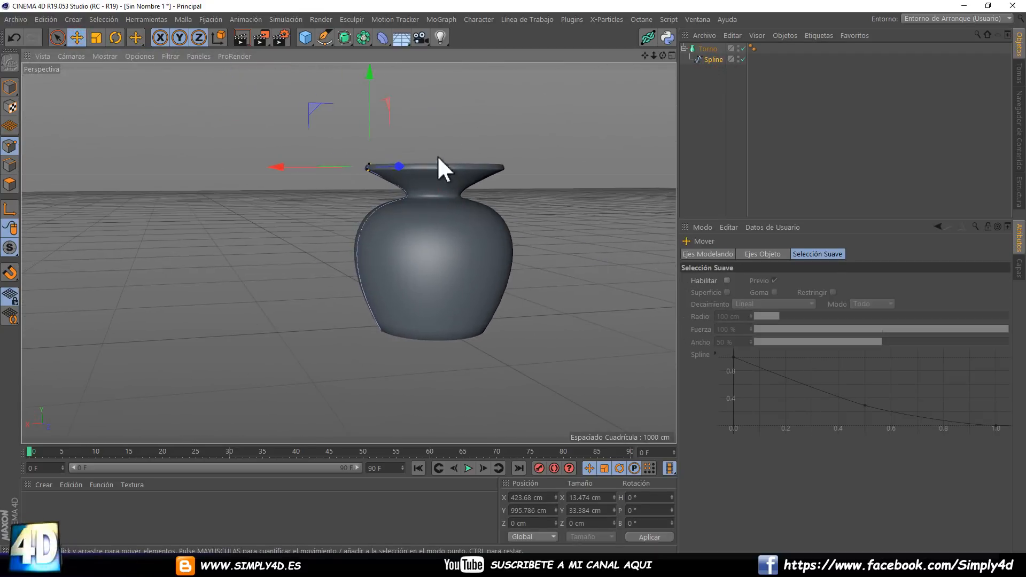
pyautogui.click(10, 87)
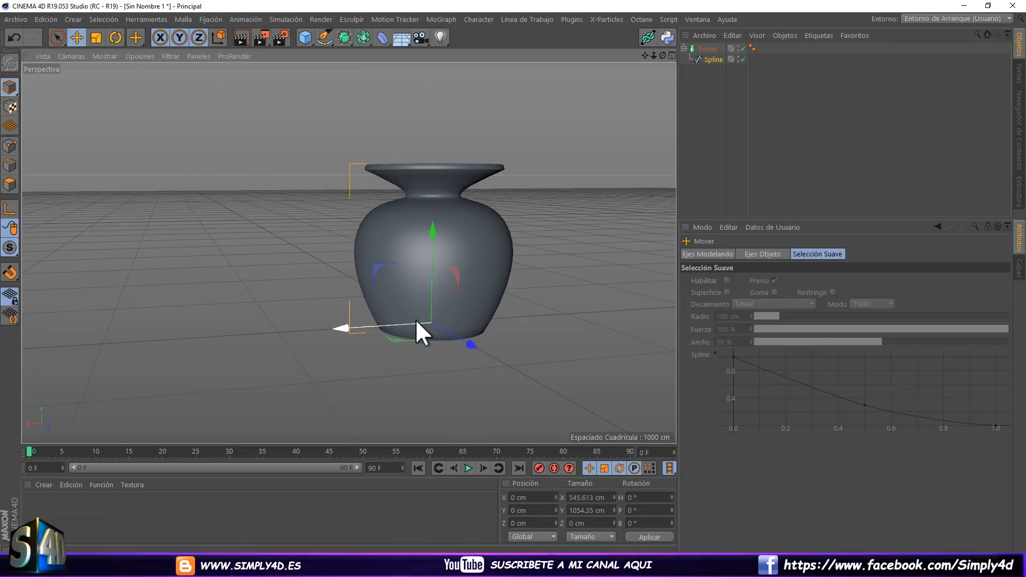
pyautogui.moveTo(415, 321); pyautogui.dragTo(421, 243)
pyautogui.moveTo(292, 353); pyautogui.dragTo(261, 213)
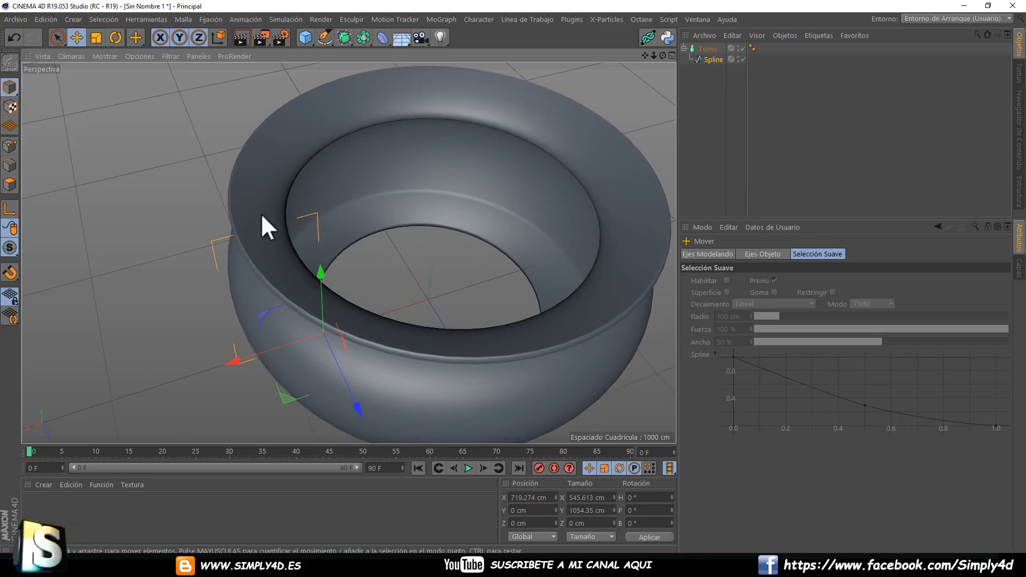
# Rotate the profile Spline freely about several axes to see how its orientation reshapes the Torno surface.
pyautogui.click(117, 37)
pyautogui.moveTo(335, 334); pyautogui.dragTo(475, 342)
pyautogui.keyDown('alt'); pyautogui.moveTo(475, 342); pyautogui.dragTo(433, 246, button='middle'); pyautogui.keyUp('alt')
pyautogui.keyDown('alt'); pyautogui.moveTo(433, 246); pyautogui.dragTo(399, 273); pyautogui.keyUp('alt')
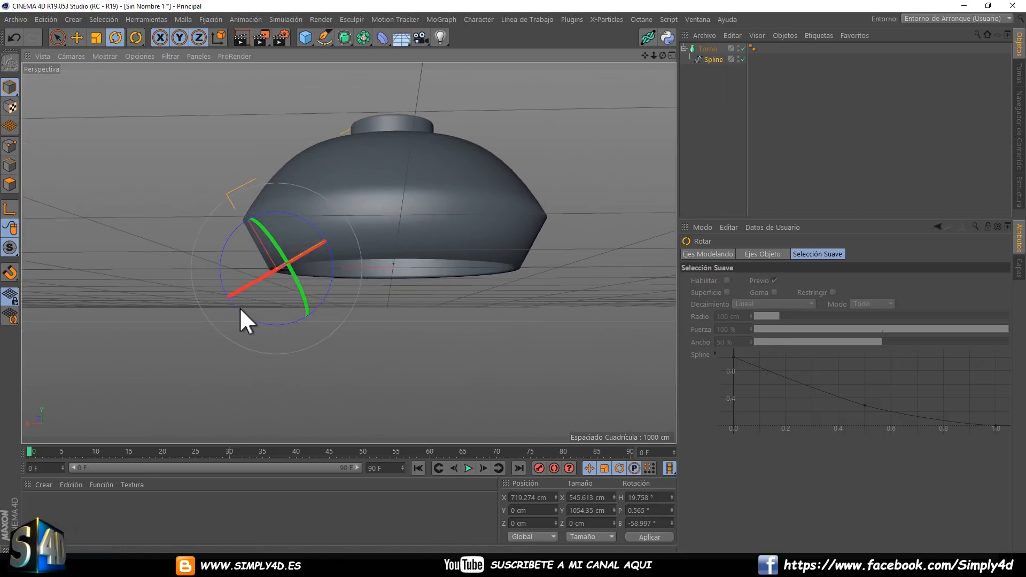
pyautogui.moveTo(241, 311); pyautogui.dragTo(236, 285)
pyautogui.moveTo(274, 231); pyautogui.dragTo(306, 150)
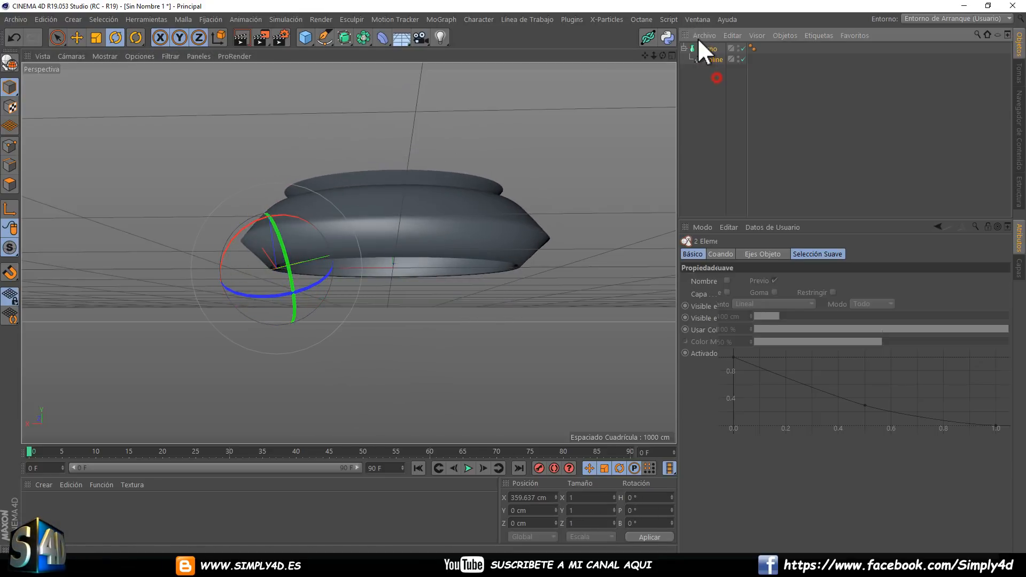
# Delete the Torno generator together with its Spline to empty the scene.
pyautogui.hotkey('ctrl', 'a')
pyautogui.press('Delete')
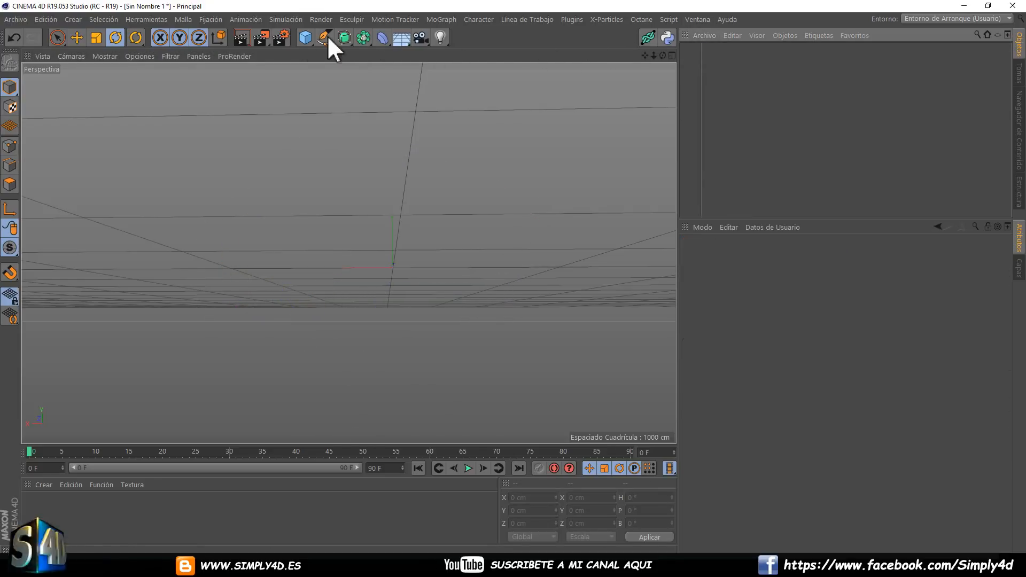
pyautogui.click(345, 35)
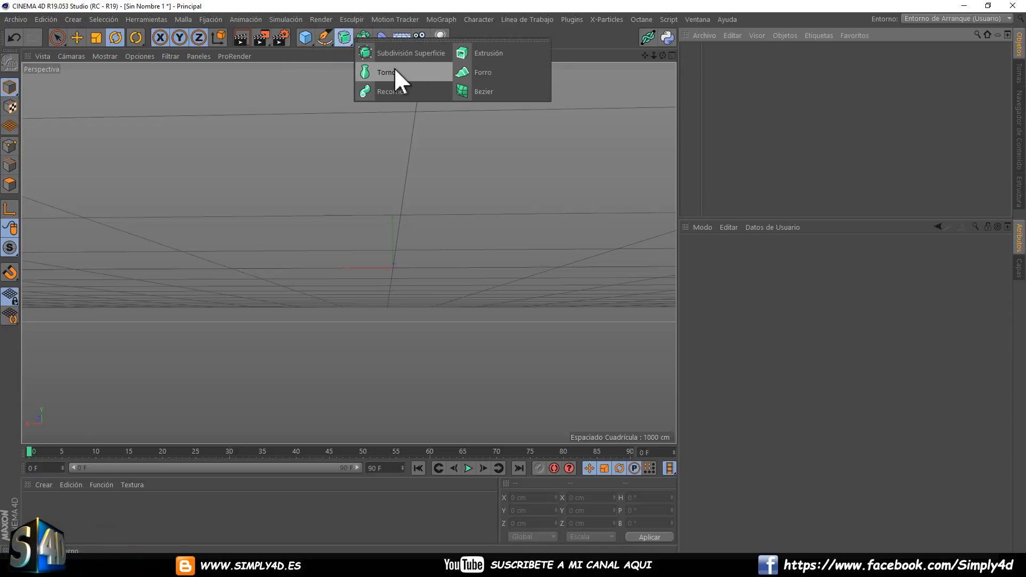
pyautogui.click(376, 92)
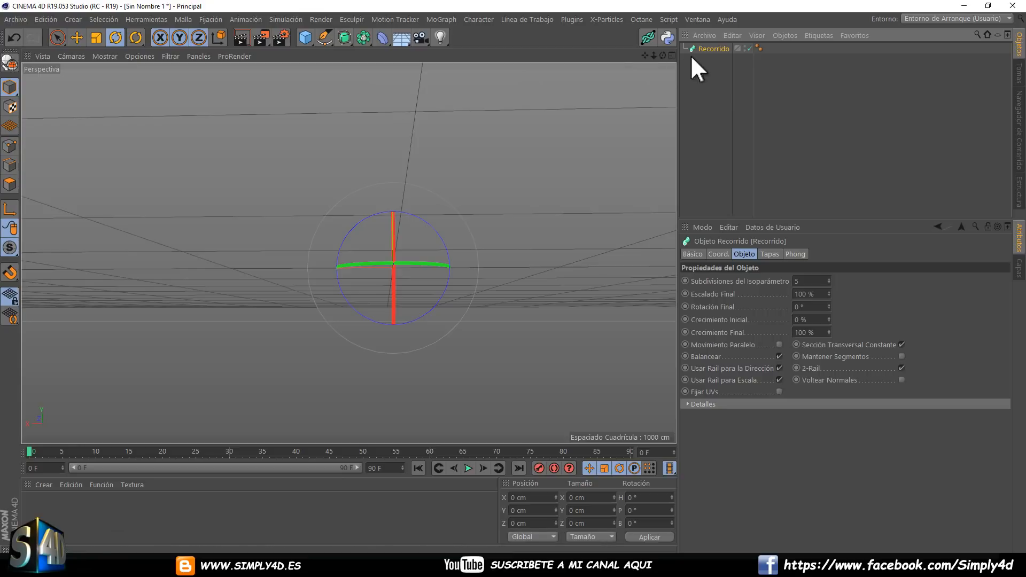
pyautogui.press('Delete')
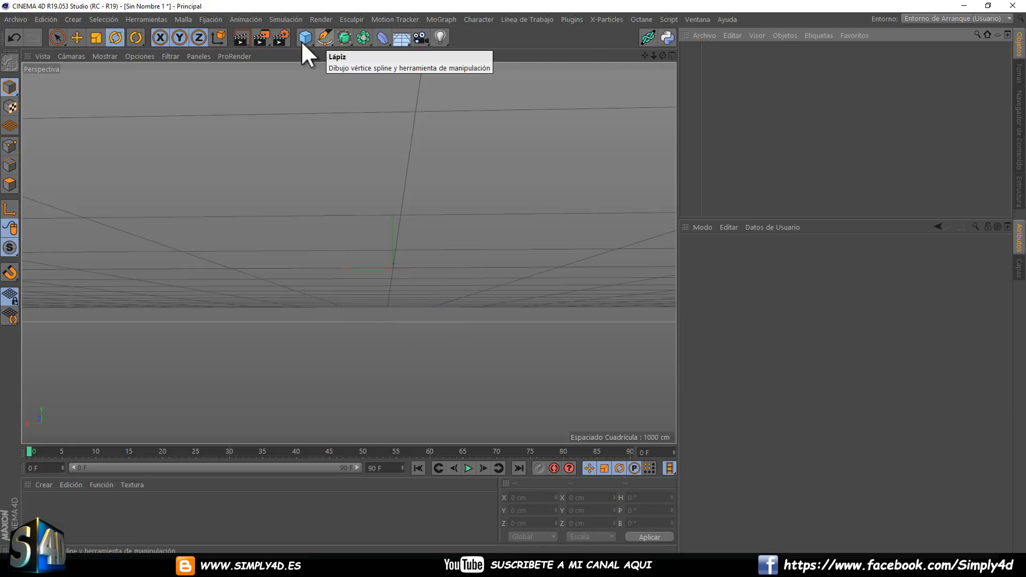
# Create a Hélice spline and set its Plano to XZ so it stands upright.
pyautogui.click(319, 35)
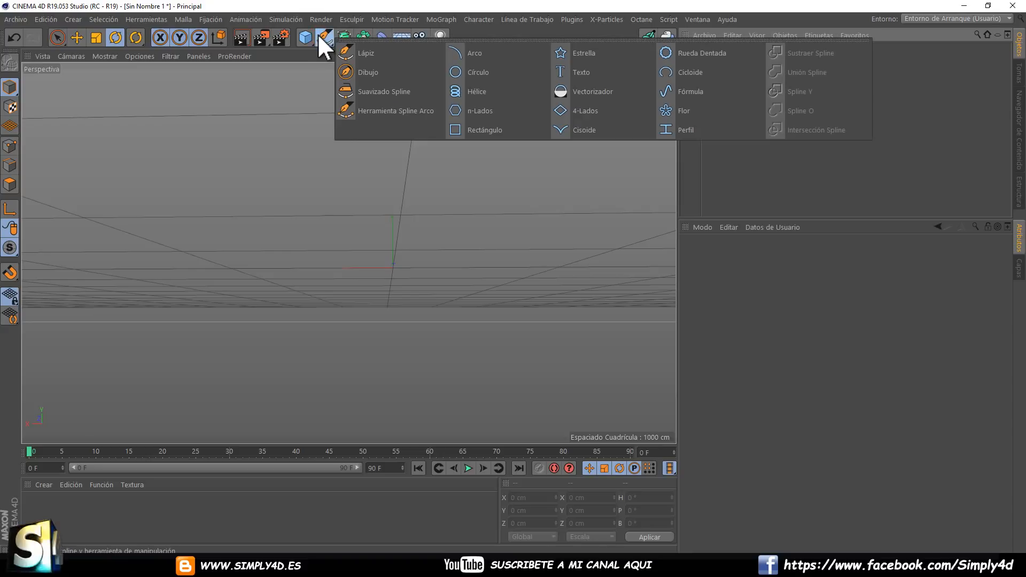
pyautogui.click(477, 91)
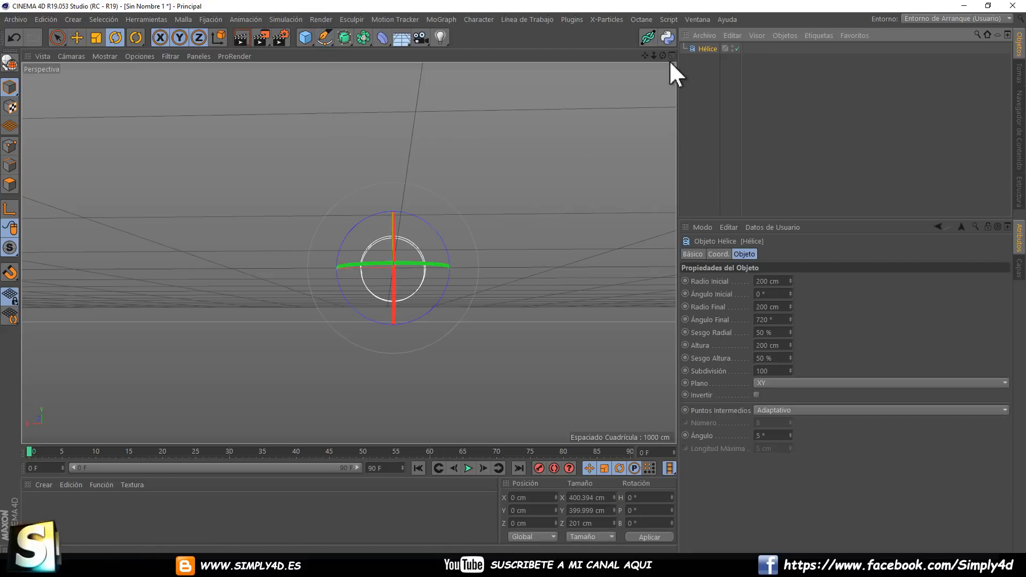
pyautogui.click(765, 382)
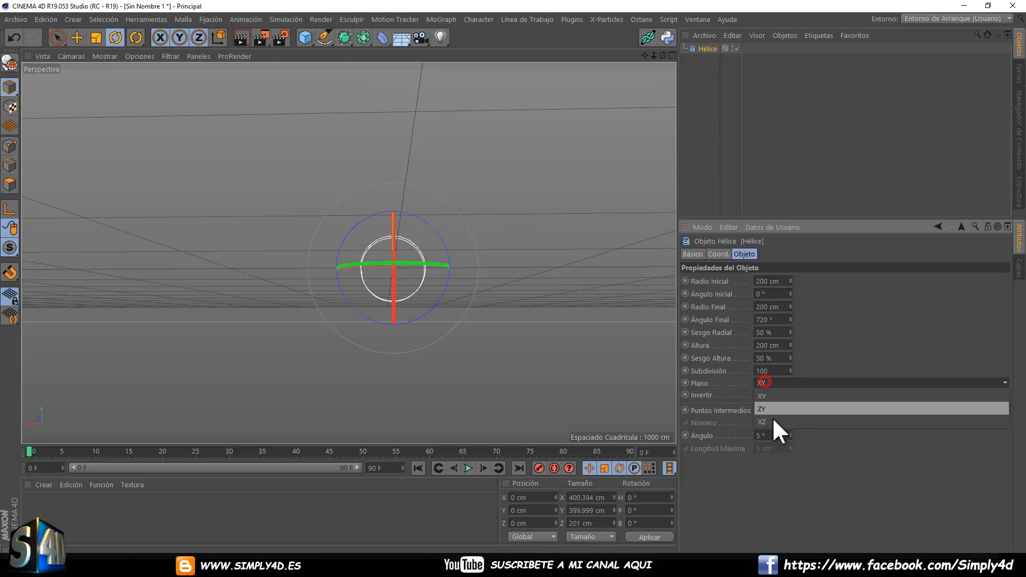
pyautogui.click(772, 418)
pyautogui.keyDown('alt'); pyautogui.moveTo(562, 323); pyautogui.dragTo(594, 292); pyautogui.keyUp('alt')
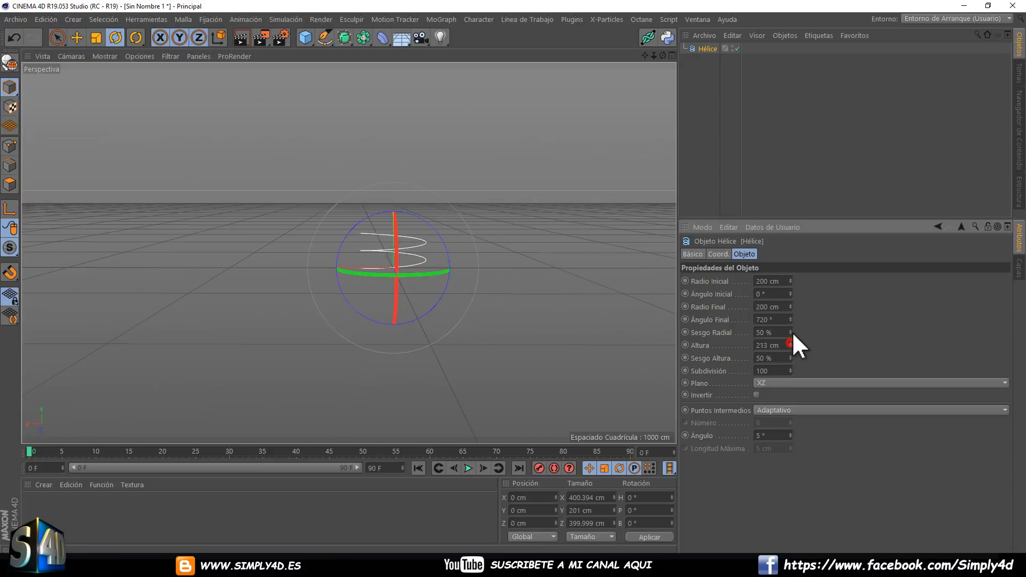
# Set the Hélice's Altura to 1140 cm and its Ángulo Final to 1933°.
pyautogui.moveTo(791, 345); pyautogui.dragTo(793, 390)
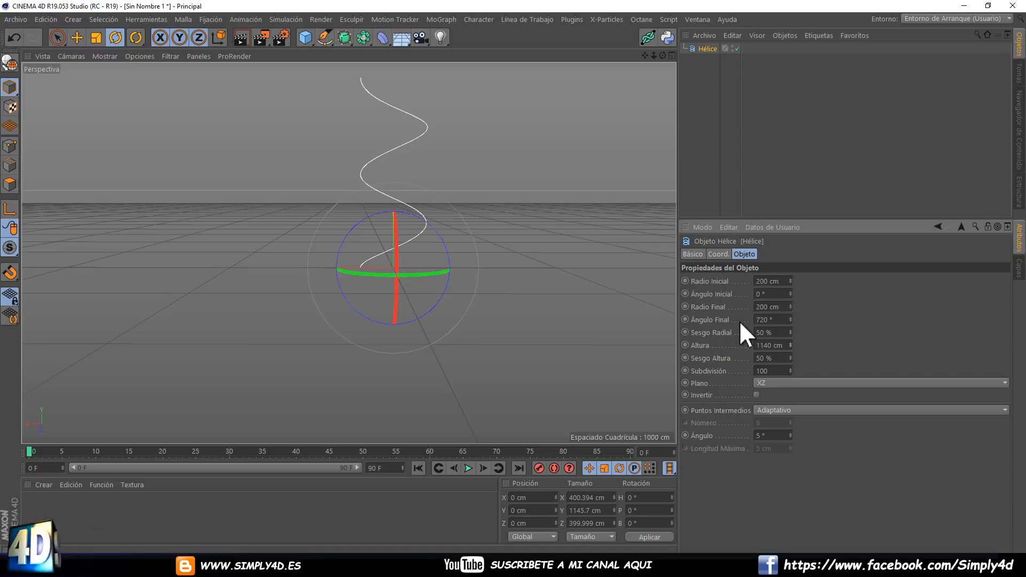
pyautogui.moveTo(789, 319); pyautogui.dragTo(789, 298)
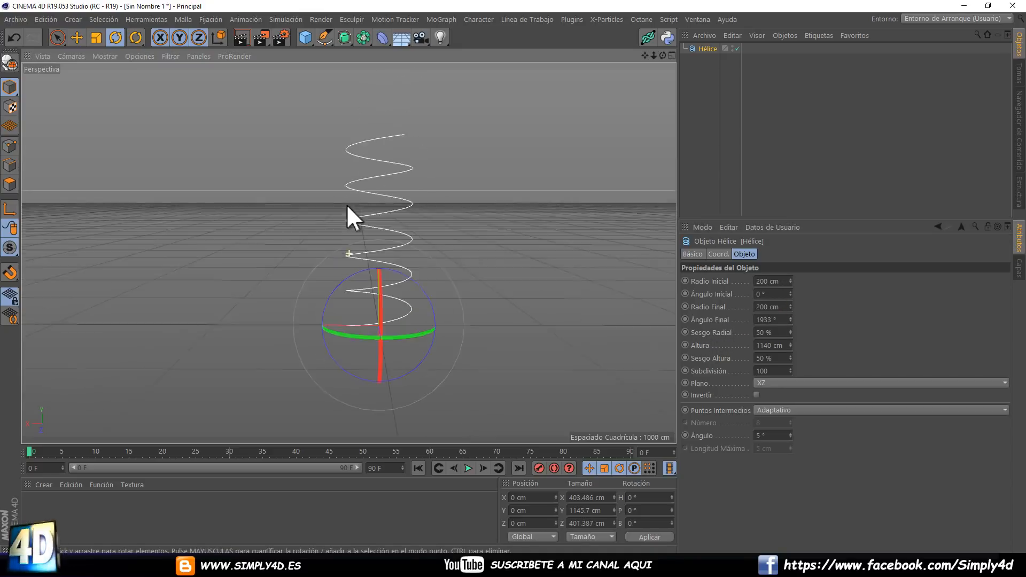
pyautogui.keyDown('alt'); pyautogui.moveTo(347, 213); pyautogui.dragTo(361, 176); pyautogui.keyUp('alt')
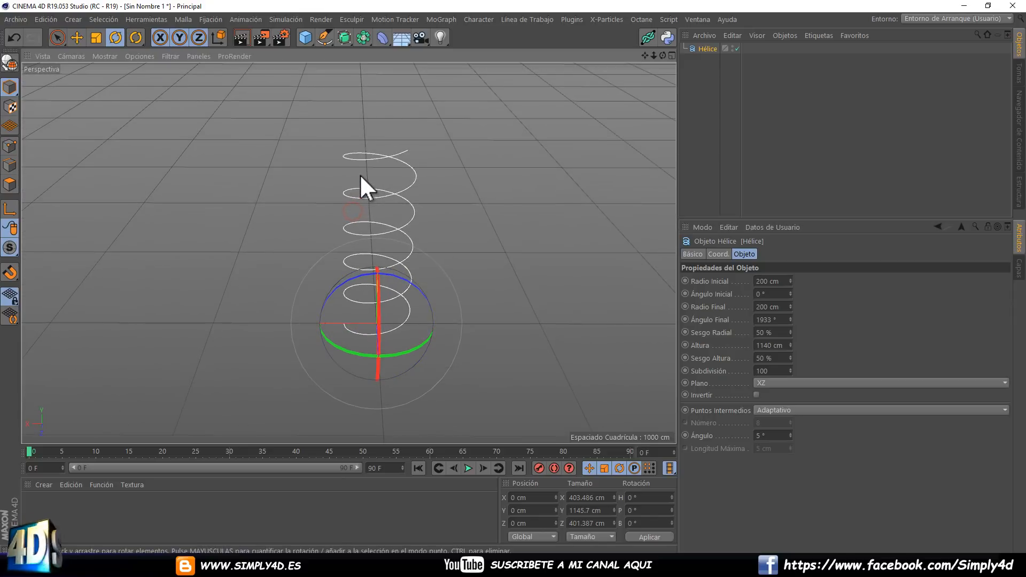
# Add a Recorrido generator to the scene for sweeping a profile along the Hélice.
pyautogui.click(362, 37)
pyautogui.click(346, 37)
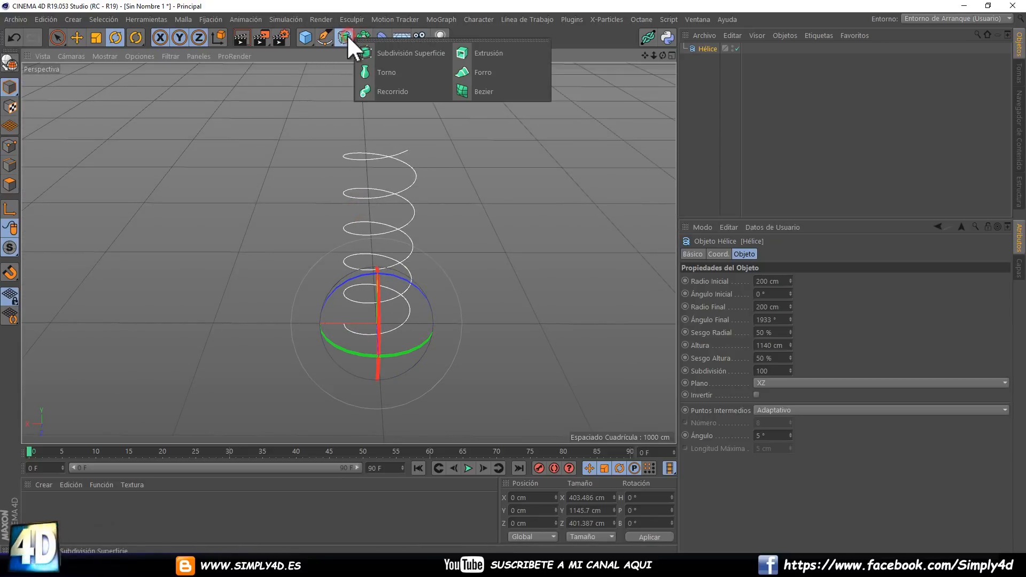
pyautogui.click(383, 85)
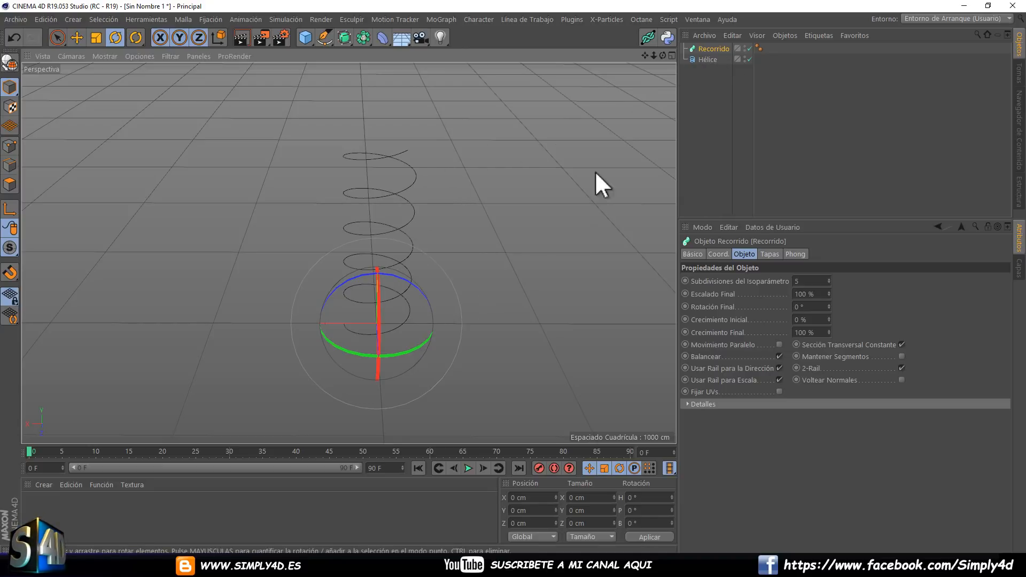
# Create a Círculo spline and nest it above the Hélice as children of Recorrido to sweep the coil.
pyautogui.click(323, 38)
pyautogui.click(481, 77)
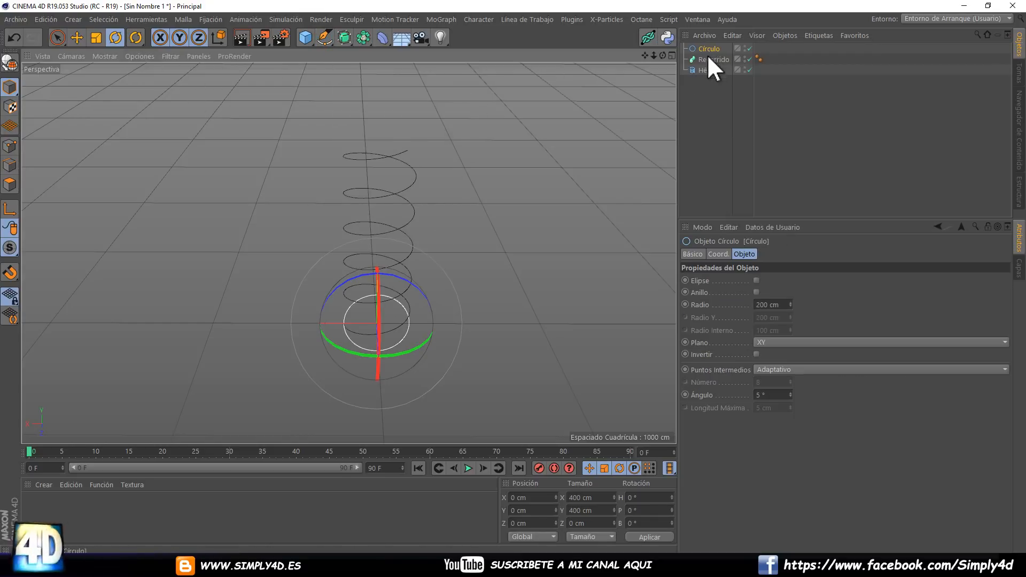
pyautogui.moveTo(707, 65); pyautogui.dragTo(711, 52)
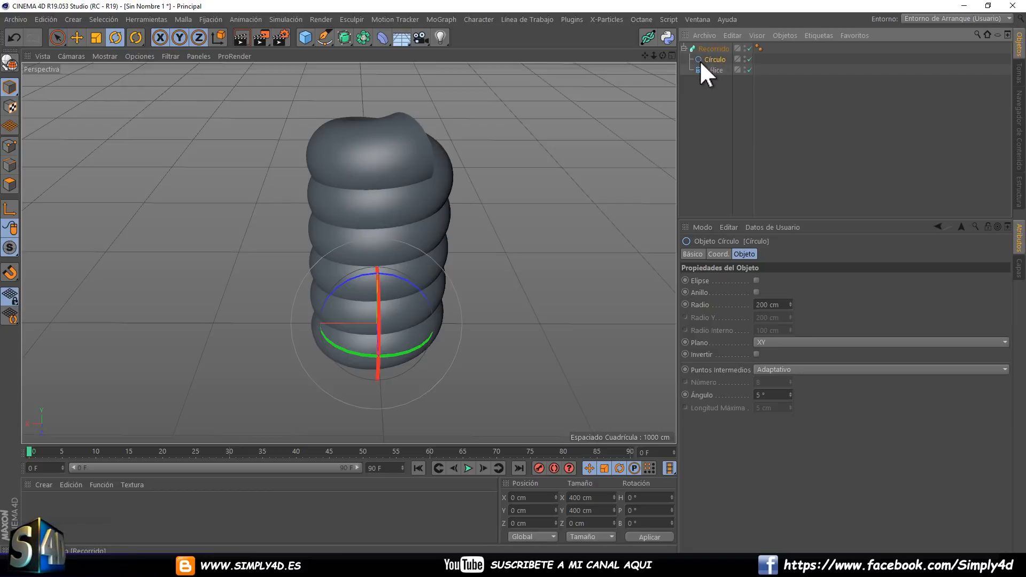
# Set the Círculo's Radio to 37 cm to thin the spring's wire and inspect the coil.
pyautogui.moveTo(790, 305); pyautogui.dragTo(791, 302)
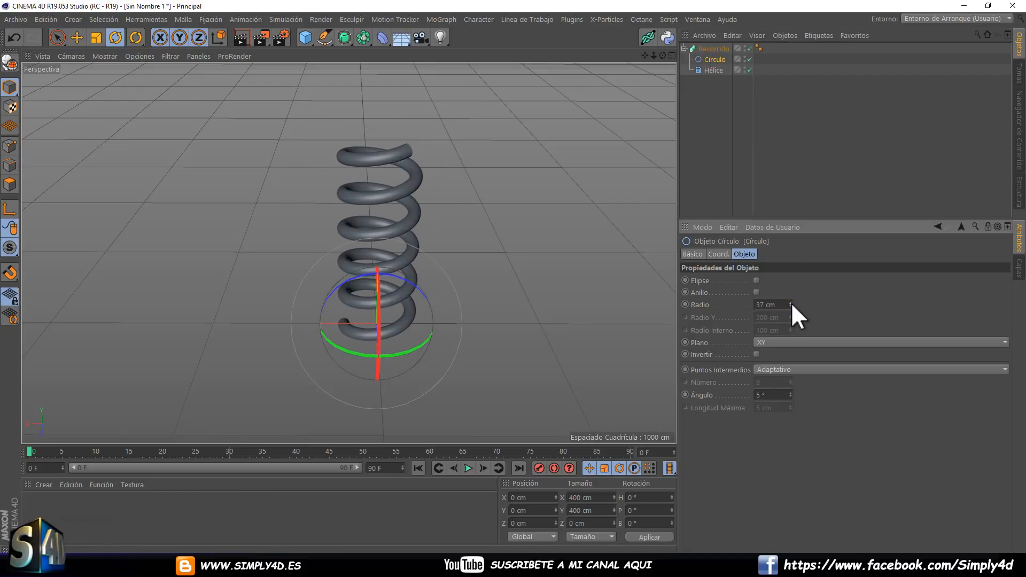
pyautogui.keyDown('alt'); pyautogui.moveTo(465, 210); pyautogui.dragTo(425, 192); pyautogui.keyUp('alt')
pyautogui.scroll(6, 386, 178)
pyautogui.keyDown('alt'); pyautogui.moveTo(376, 159); pyautogui.dragTo(401, 165); pyautogui.keyUp('alt')
# Lower the Hélice's Altura to 1070 cm to tighten the spring's coils.
pyautogui.click(714, 70)
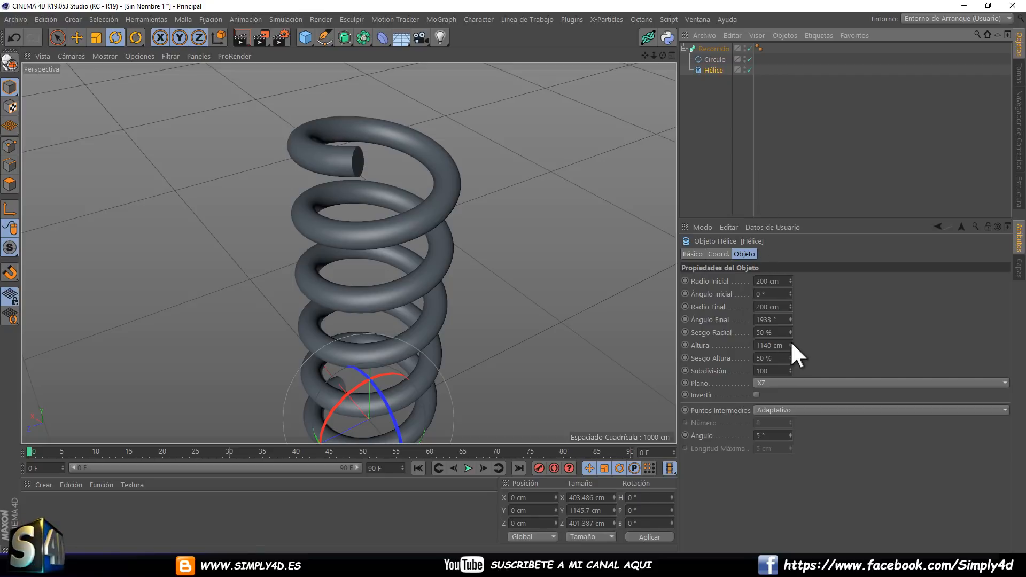
pyautogui.moveTo(790, 343); pyautogui.dragTo(796, 366)
pyautogui.moveTo(811, 467); pyautogui.dragTo(668, 322)
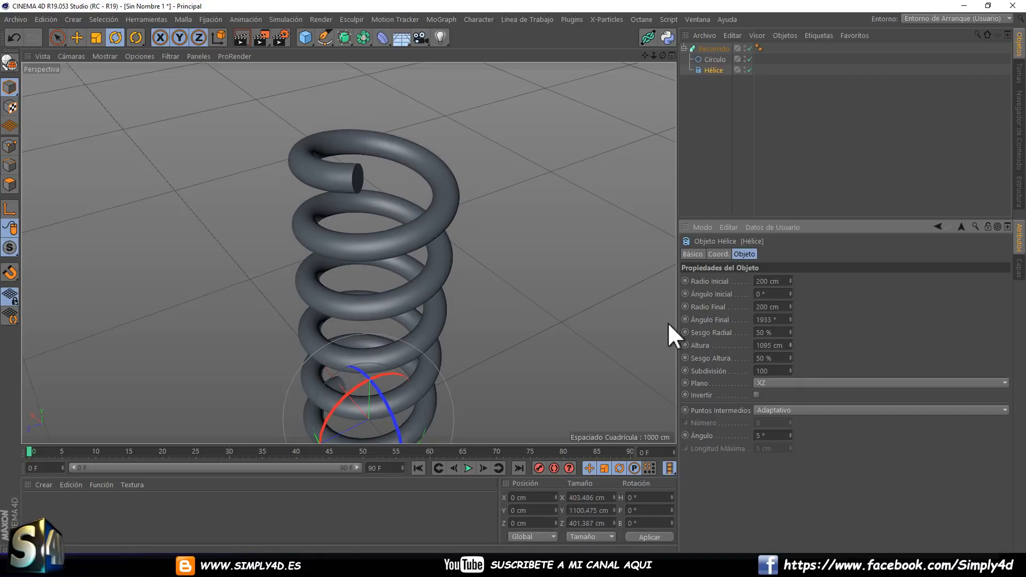
pyautogui.keyDown('alt'); pyautogui.moveTo(521, 288); pyautogui.dragTo(561, 294); pyautogui.keyUp('alt')
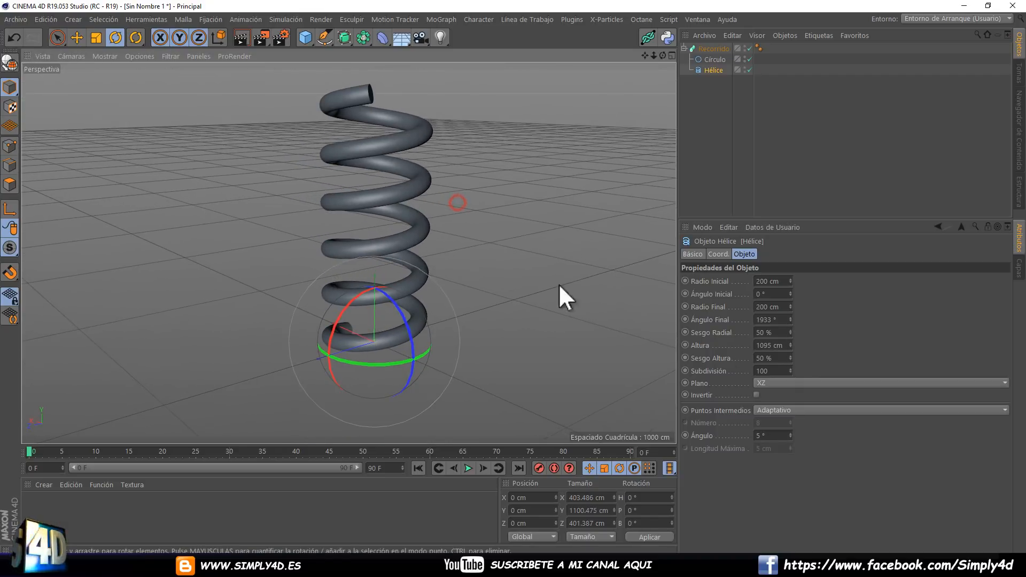
pyautogui.moveTo(790, 345)
pyautogui.mouseDown()
pyautogui.moveTo(790, 313)
pyautogui.moveTo(795, 383)
pyautogui.moveTo(774, 252)
pyautogui.moveTo(827, 435)
pyautogui.moveTo(808, 457)
pyautogui.moveTo(771, 237)
pyautogui.moveTo(791, 343)
pyautogui.moveTo(792, 424)
pyautogui.moveTo(770, 252)
pyautogui.moveTo(789, 344)
pyautogui.mouseUp()
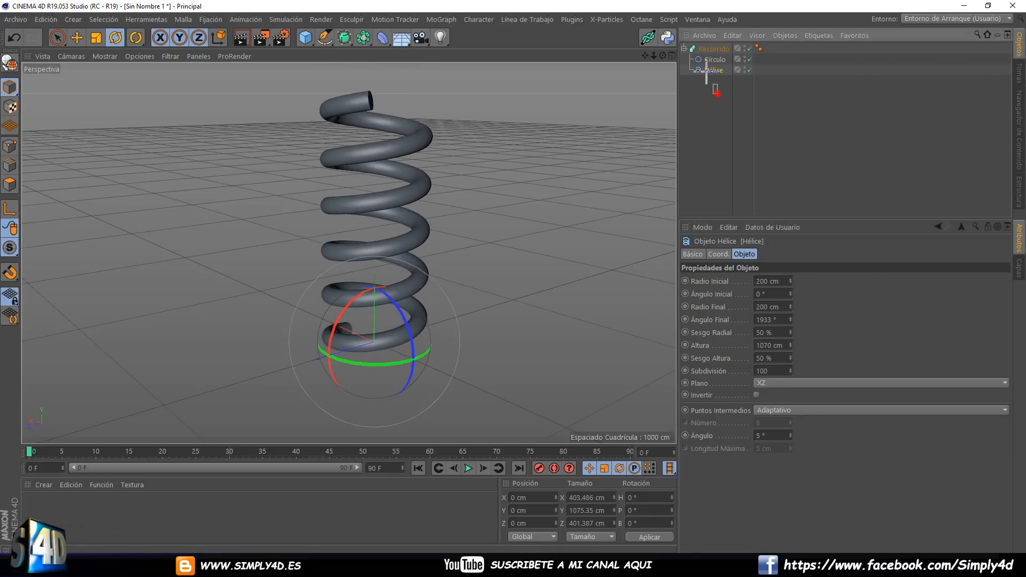
# Group Recorrido with its Círculo and Hélice under a Nulo and expand the group's hierarchy.
pyautogui.moveTo(716, 88); pyautogui.dragTo(684, 42)
pyautogui.hotkey('alt', 'g')
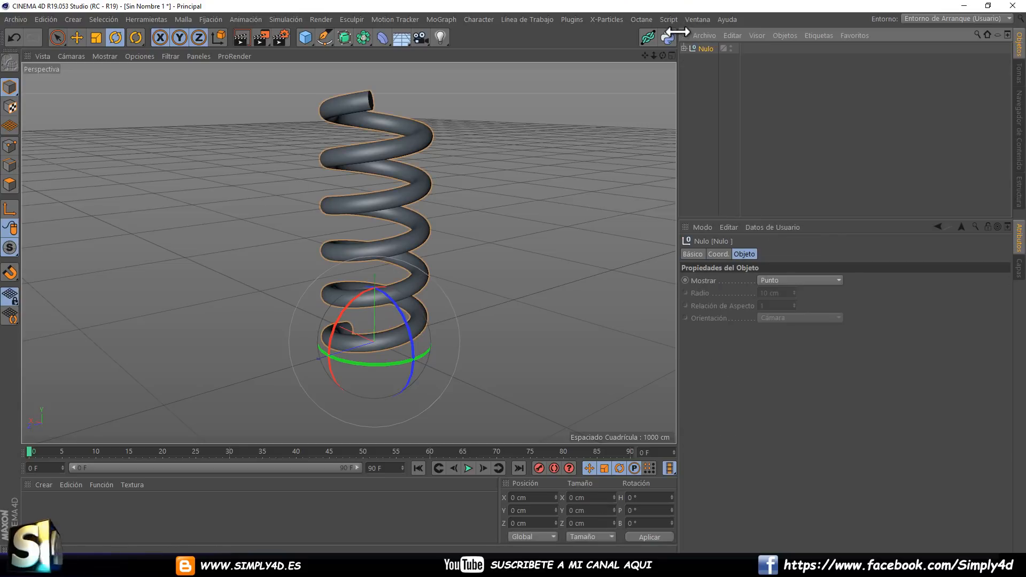
pyautogui.click(683, 48)
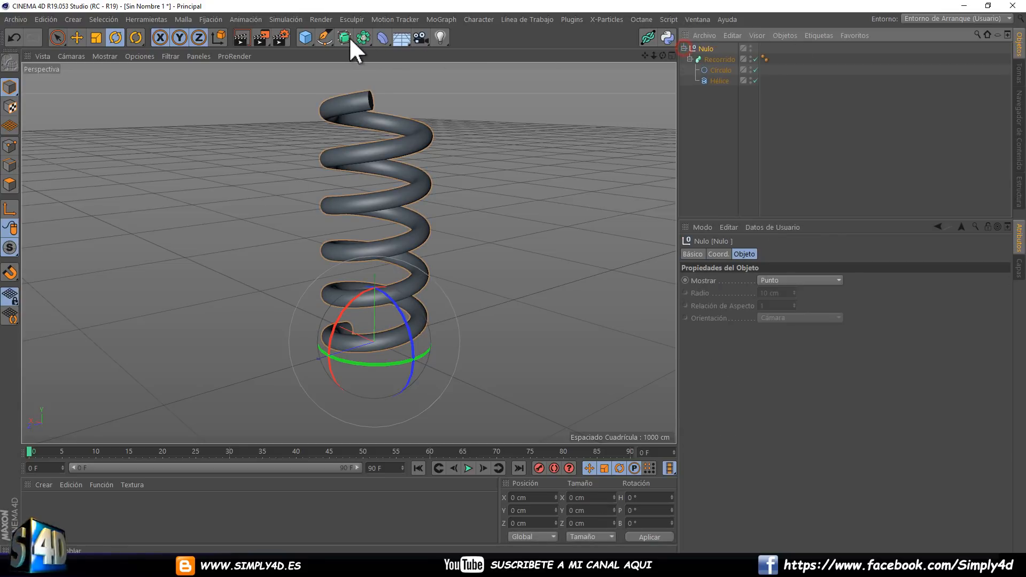
# Add a Doblar deformer and place it inside the Nulo group, above Recorrido.
pyautogui.click(384, 37)
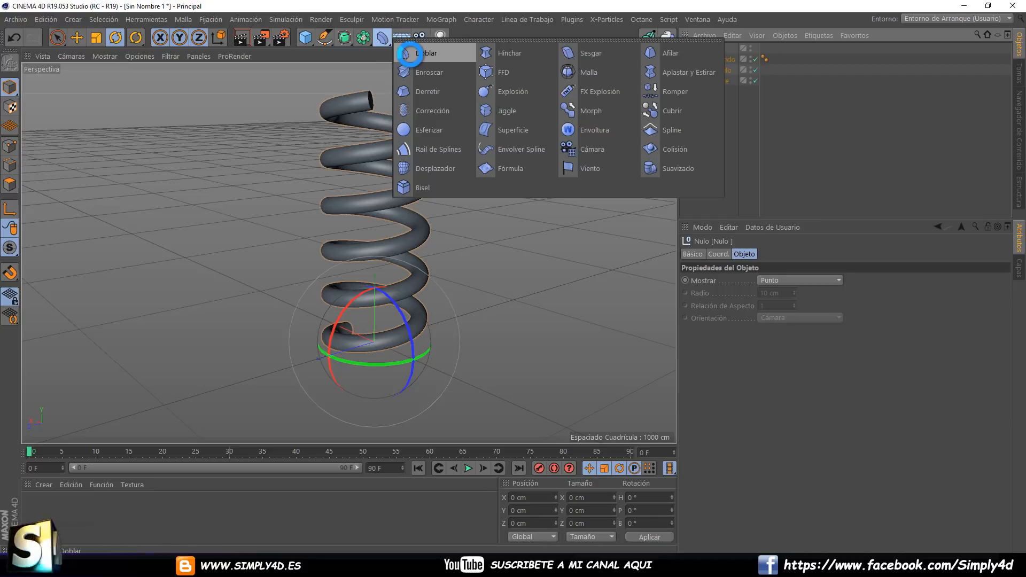
pyautogui.click(410, 53)
pyautogui.moveTo(711, 47); pyautogui.dragTo(706, 57)
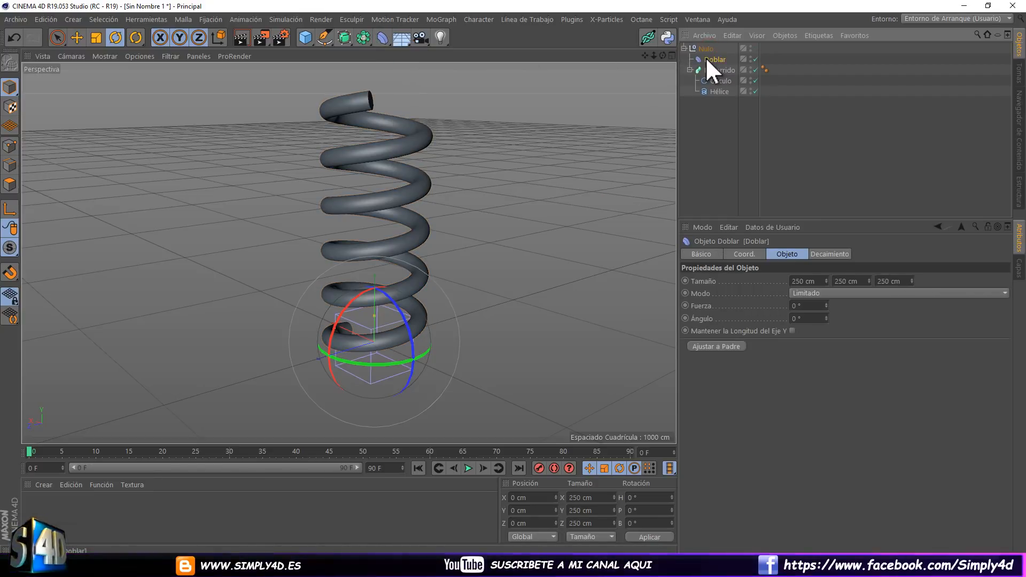
# Try Ajustar a Padre on the Doblar deformer and set its Fuerza to 3°.
pyautogui.click(719, 344)
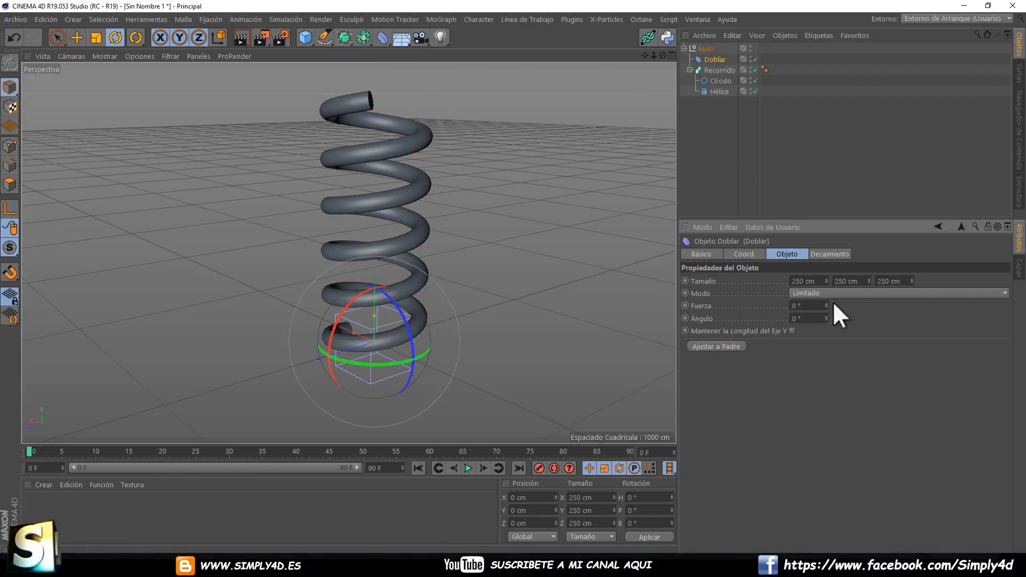
pyautogui.moveTo(826, 304)
pyautogui.mouseDown()
pyautogui.moveTo(822, 287)
pyautogui.moveTo(825, 303)
pyautogui.mouseUp()
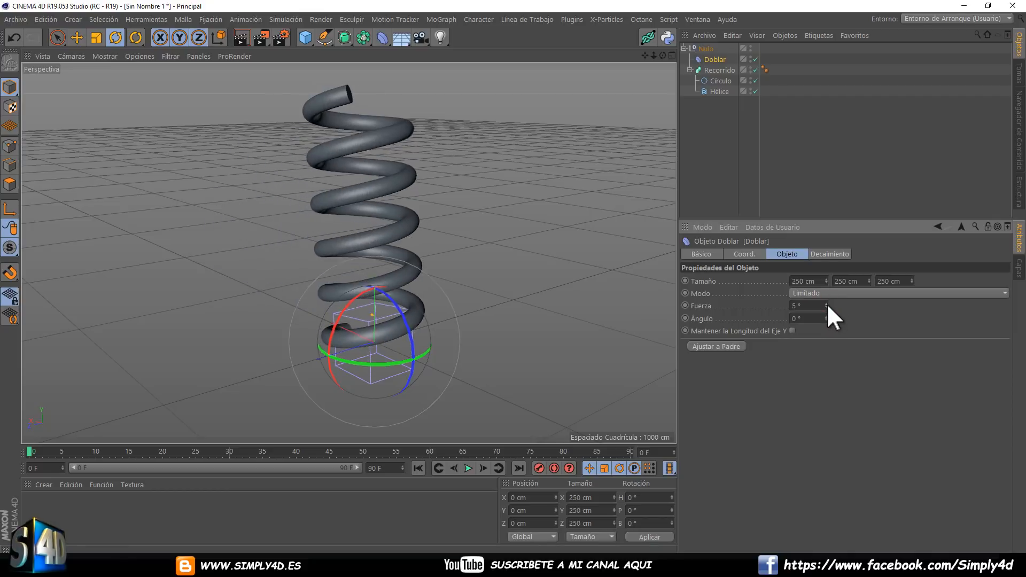
pyautogui.click(713, 58)
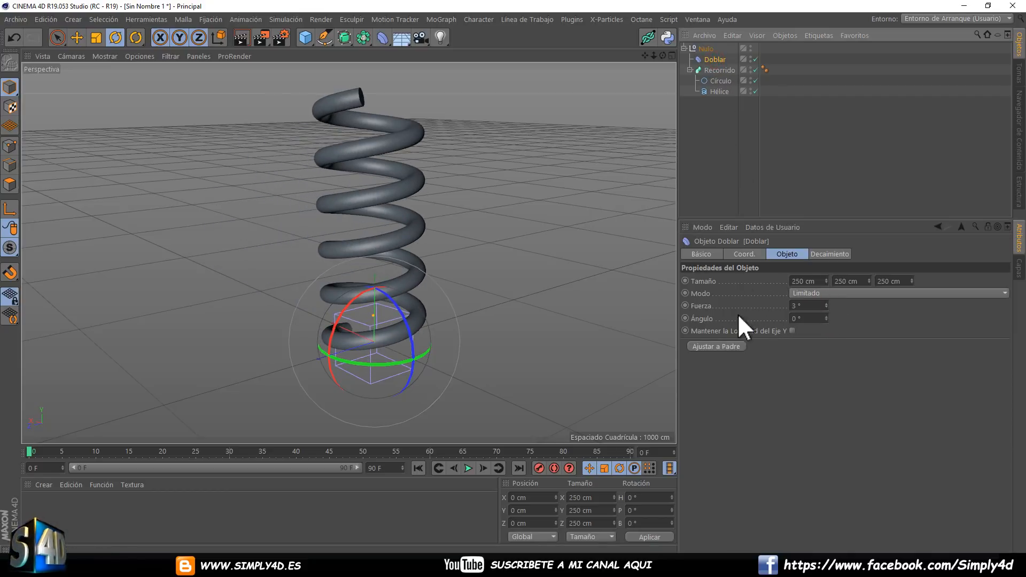
# Scale the Doblar deformer's cage uniformly to about 578 cm around the base of the spring.
pyautogui.click(96, 37)
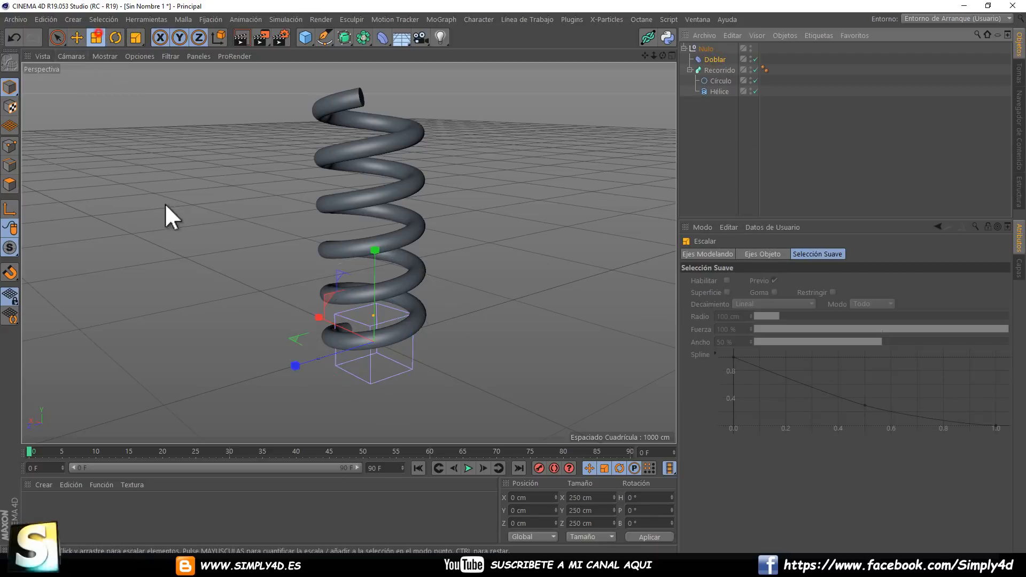
pyautogui.moveTo(165, 204); pyautogui.dragTo(502, 274)
pyautogui.rightClick(645, 25)
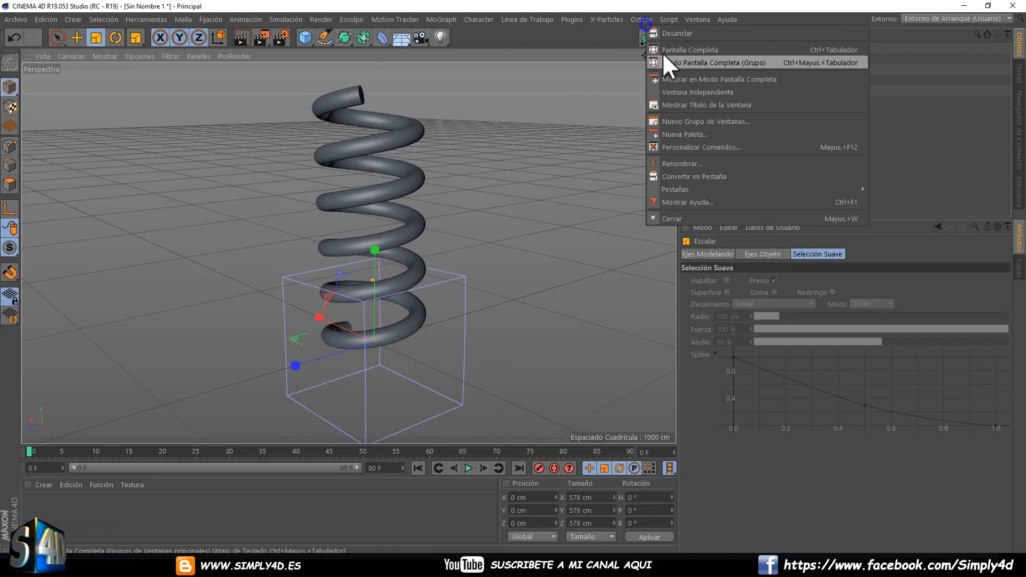
# Stretch the Doblar deformer's cage to about 1438 cm in height and raise it along Y to about 649 cm.
pyautogui.click(930, 87)
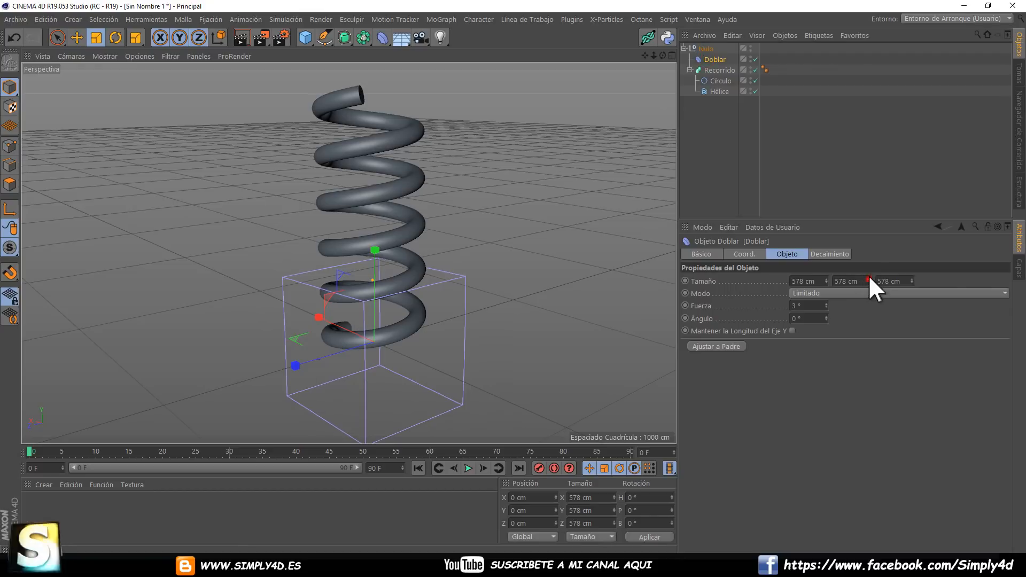
pyautogui.moveTo(868, 281); pyautogui.dragTo(870, 280)
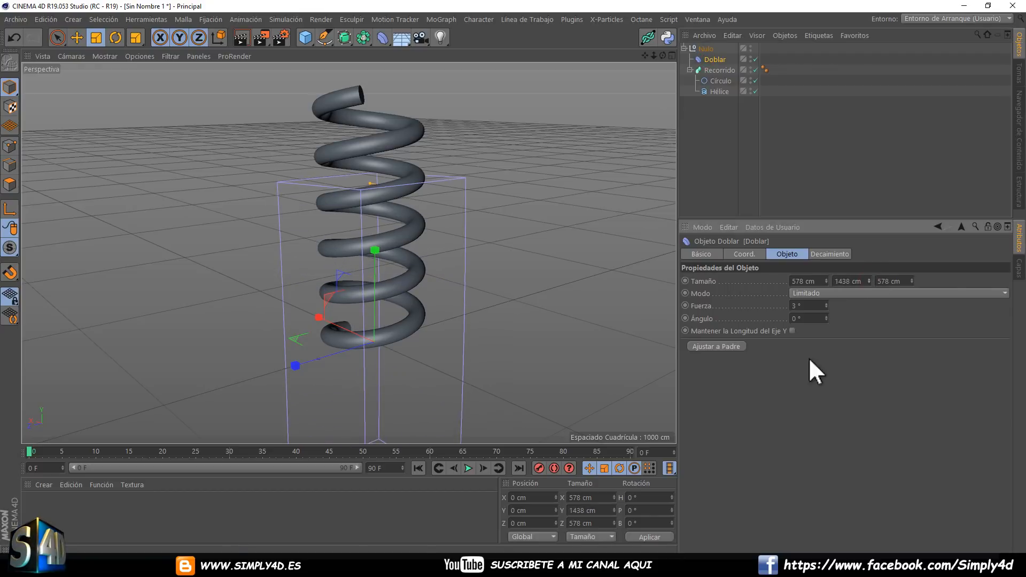
pyautogui.click(77, 38)
pyautogui.moveTo(371, 258); pyautogui.dragTo(378, 98)
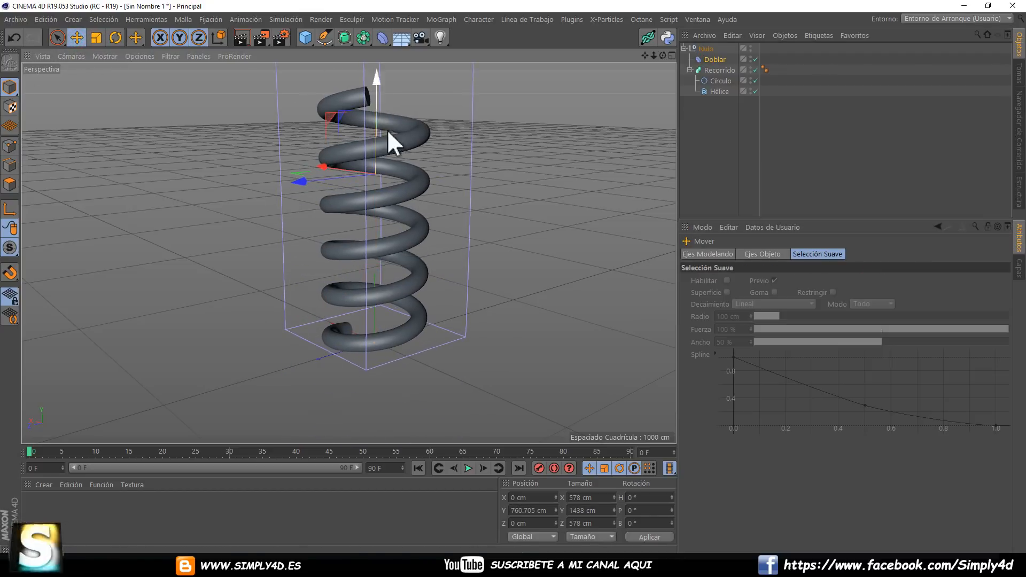
pyautogui.middleClick(383, 149)
pyautogui.middleClick(299, 305)
pyautogui.scroll(-5, 297, 299)
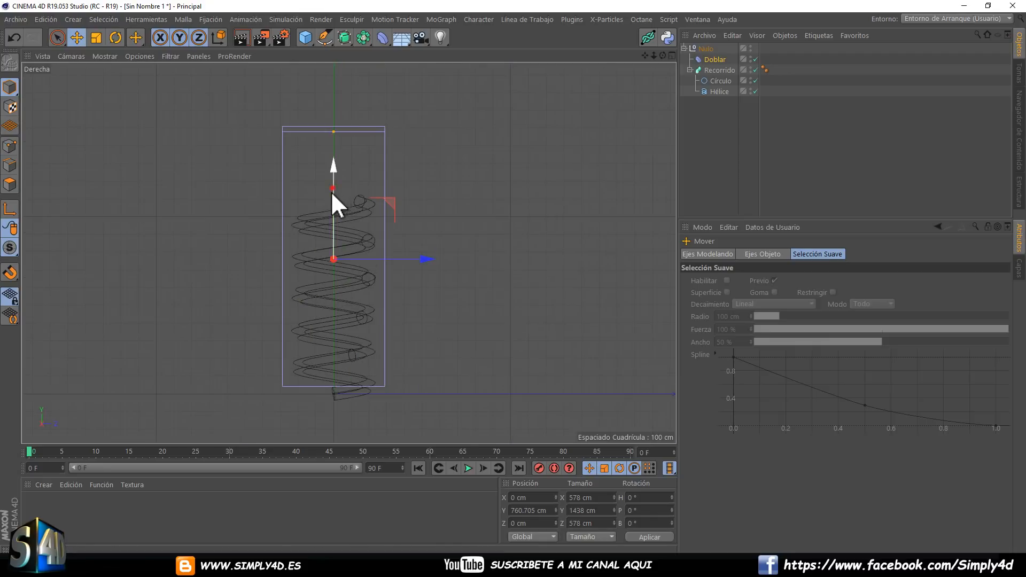
pyautogui.moveTo(332, 192); pyautogui.dragTo(329, 211)
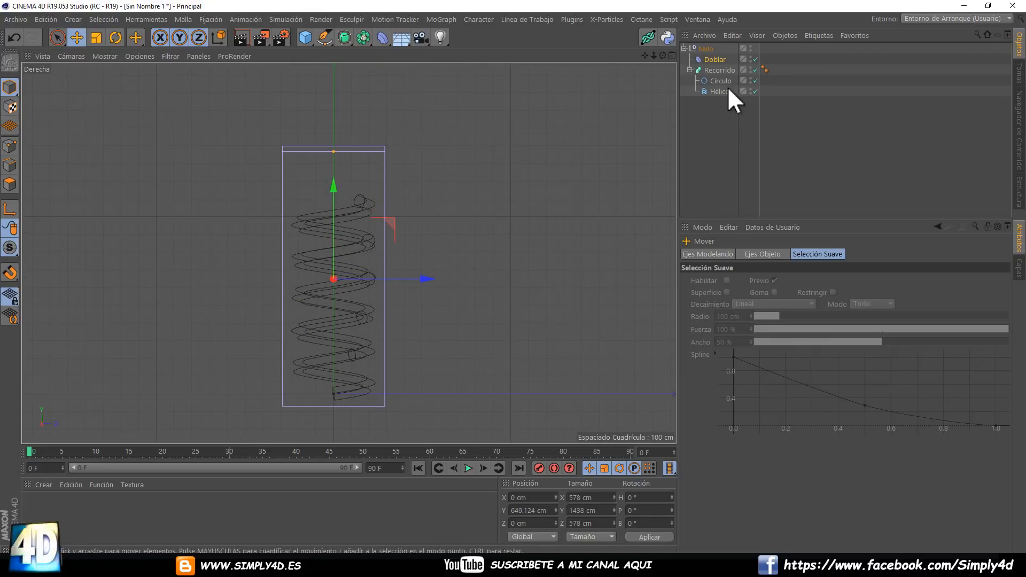
# Fit the Doblar cage closely around the spring, sized about 541 × 1178 × 541 cm and positioned at about Y 583 cm.
pyautogui.click(711, 59)
pyautogui.moveTo(868, 281); pyautogui.dragTo(868, 276)
pyautogui.moveTo(337, 197); pyautogui.dragTo(332, 201)
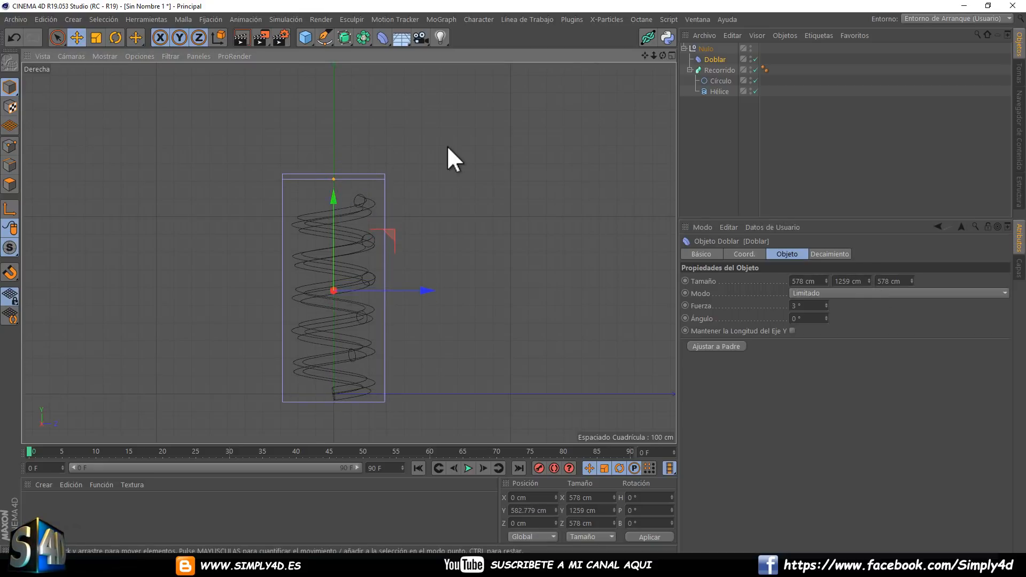
pyautogui.middleClick(446, 146)
pyautogui.middleClick(298, 149)
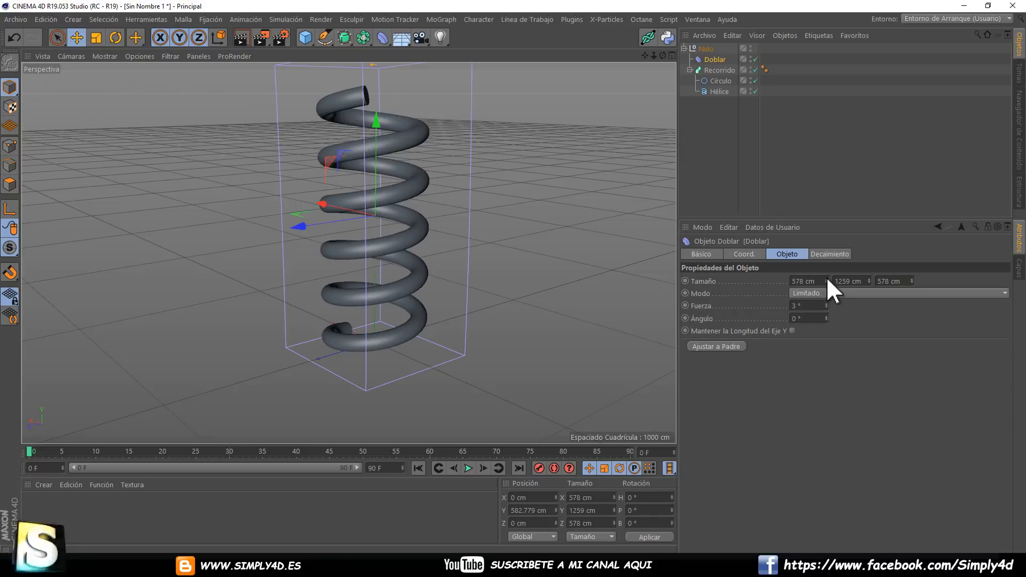
pyautogui.click(97, 38)
pyautogui.moveTo(109, 93)
pyautogui.mouseDown()
pyautogui.moveTo(116, 102)
pyautogui.moveTo(98, 105)
pyautogui.moveTo(124, 103)
pyautogui.mouseUp()
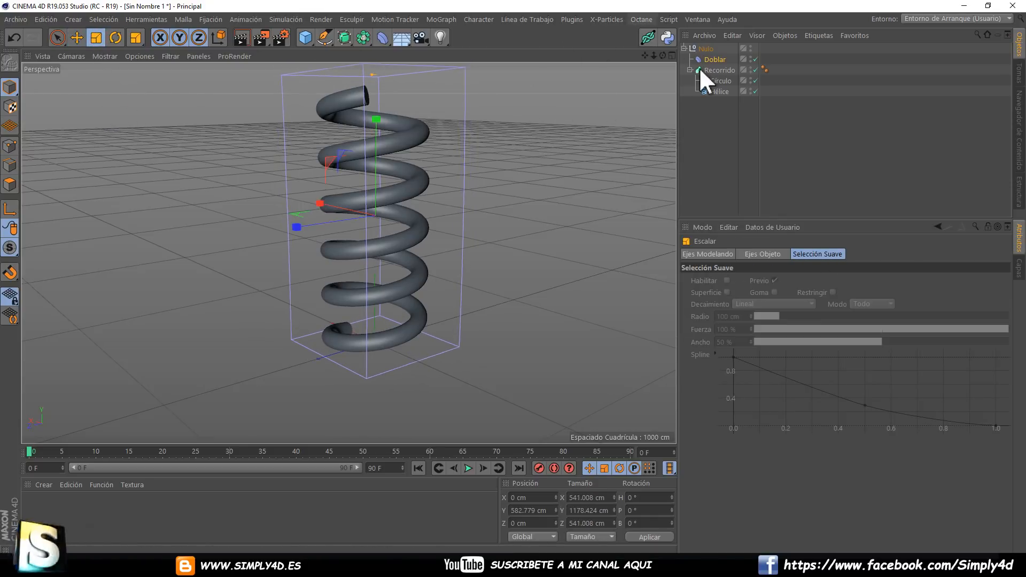
# Enable Mantener la Longitud del Eje Y on the Doblar deformer and set its Fuerza to 0°.
pyautogui.click(710, 59)
pyautogui.moveTo(824, 303)
pyautogui.mouseDown()
pyautogui.moveTo(829, 317)
pyautogui.moveTo(825, 302)
pyautogui.mouseUp()
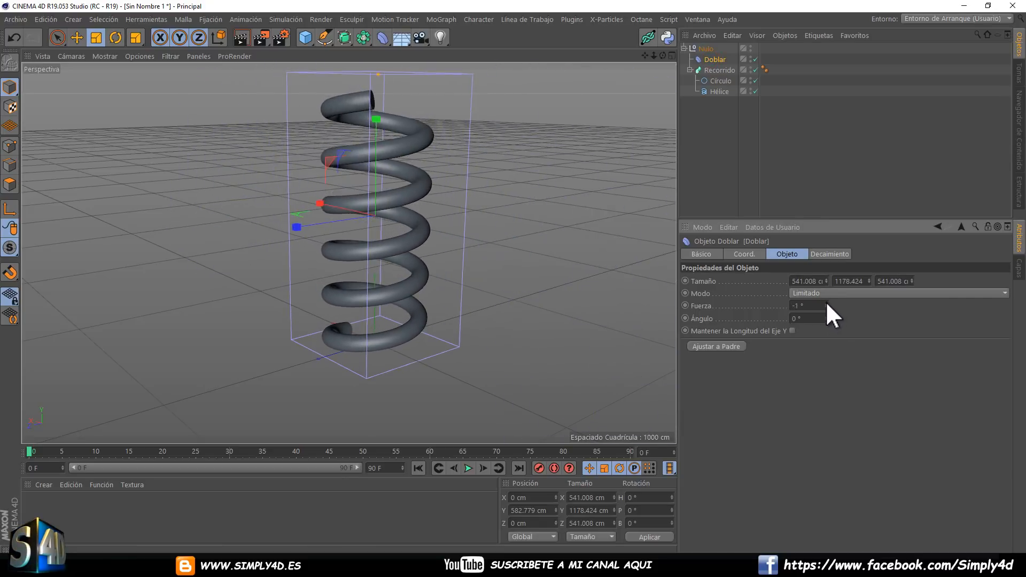
pyautogui.click(791, 331)
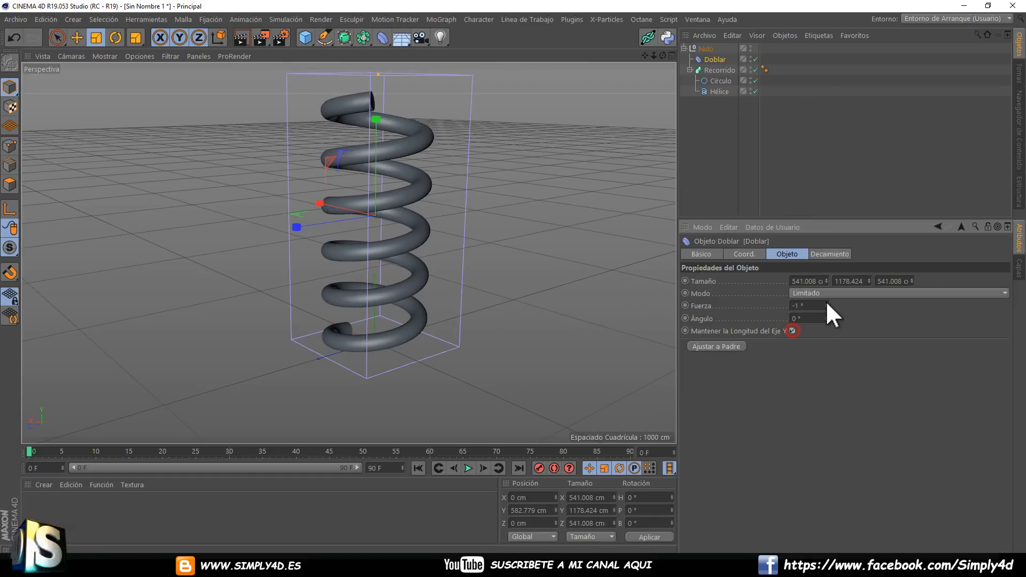
pyautogui.moveTo(827, 302); pyautogui.dragTo(828, 309)
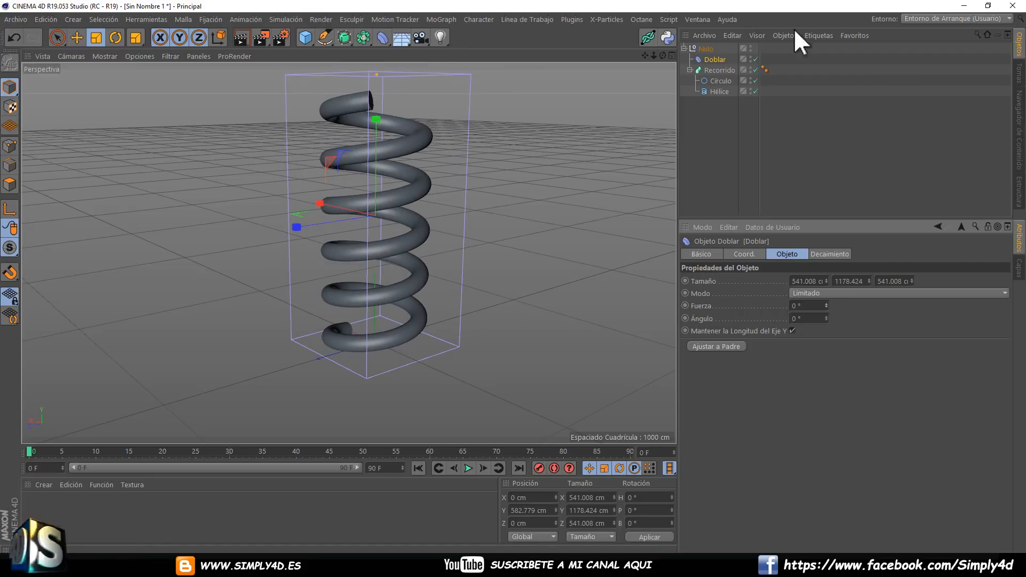
# Vary the Hélice's Altura, trying 1165 cm and 783 cm, and leave it at 1039 cm.
pyautogui.click(719, 70)
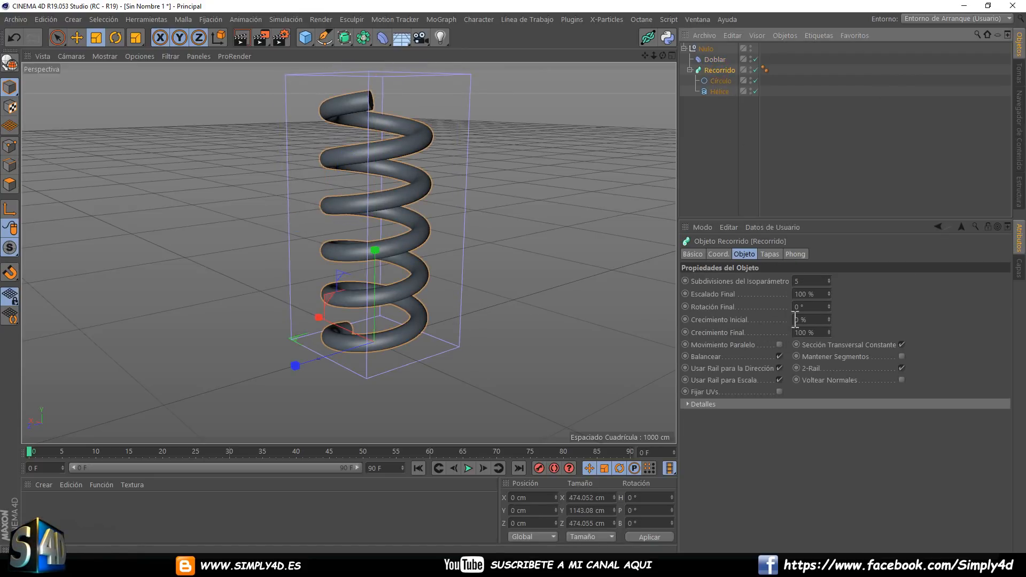
pyautogui.click(719, 91)
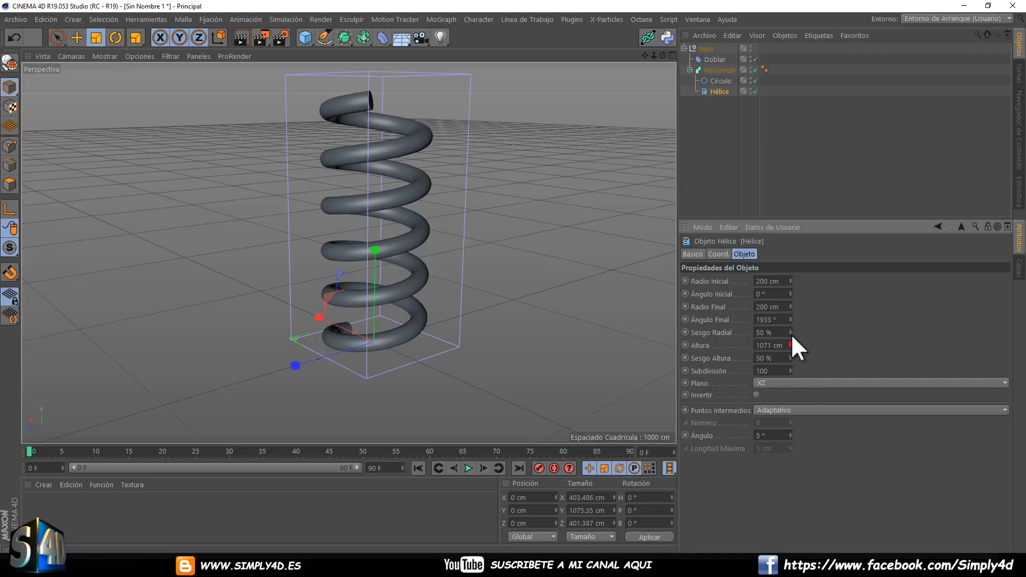
pyautogui.moveTo(791, 337)
pyautogui.mouseDown()
pyautogui.moveTo(802, 396)
pyautogui.moveTo(779, 288)
pyautogui.moveTo(791, 280)
pyautogui.moveTo(794, 419)
pyautogui.moveTo(794, 245)
pyautogui.moveTo(794, 377)
pyautogui.moveTo(790, 280)
pyautogui.moveTo(800, 373)
pyautogui.moveTo(790, 342)
pyautogui.mouseUp()
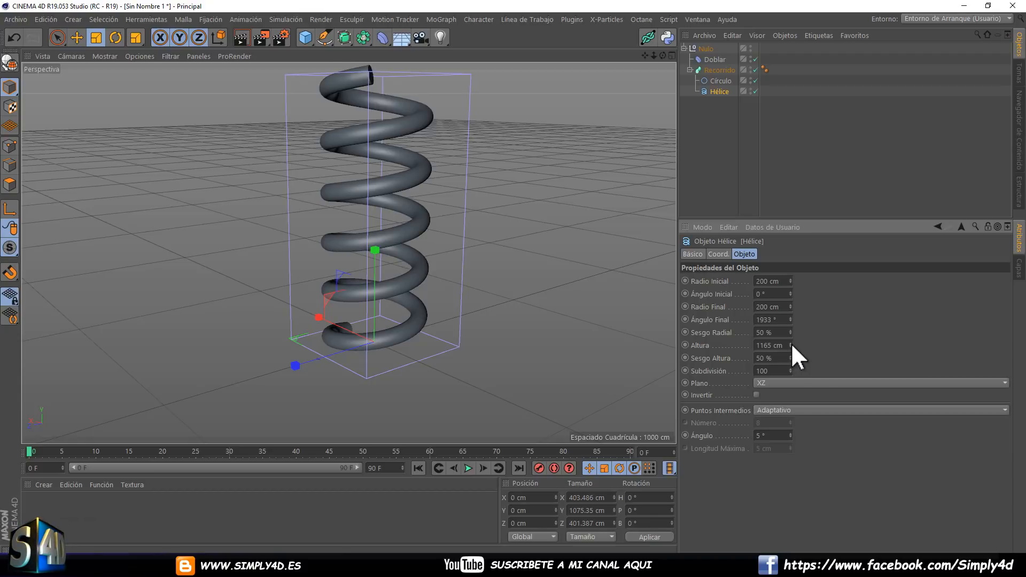
pyautogui.moveTo(791, 342); pyautogui.dragTo(789, 336)
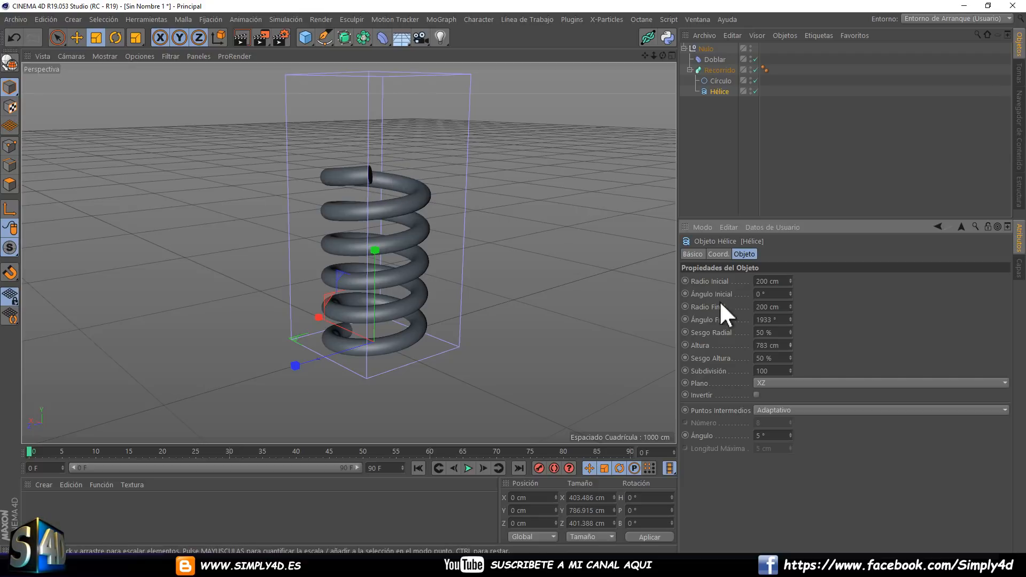
pyautogui.moveTo(791, 344)
pyautogui.mouseDown()
pyautogui.moveTo(796, 425)
pyautogui.moveTo(763, 229)
pyautogui.moveTo(786, 281)
pyautogui.moveTo(794, 385)
pyautogui.moveTo(686, 16)
pyautogui.mouseUp()
# Bend the spring by setting the Doblar deformer's Fuerza to -16°.
pyautogui.click(716, 59)
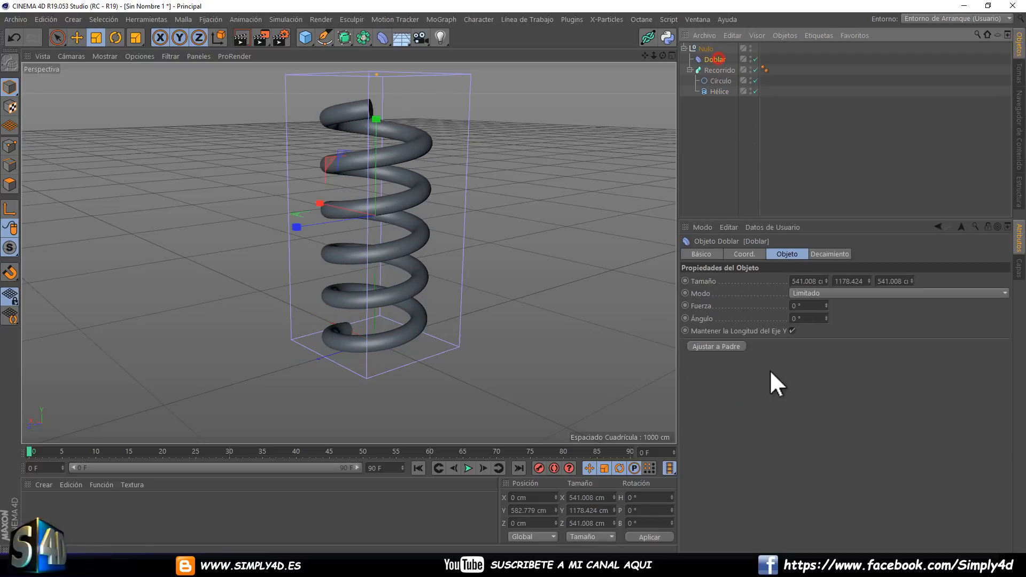
pyautogui.moveTo(824, 304)
pyautogui.mouseDown()
pyautogui.moveTo(819, 277)
pyautogui.moveTo(826, 322)
pyautogui.moveTo(825, 289)
pyautogui.moveTo(828, 315)
pyautogui.moveTo(826, 304)
pyautogui.mouseUp()
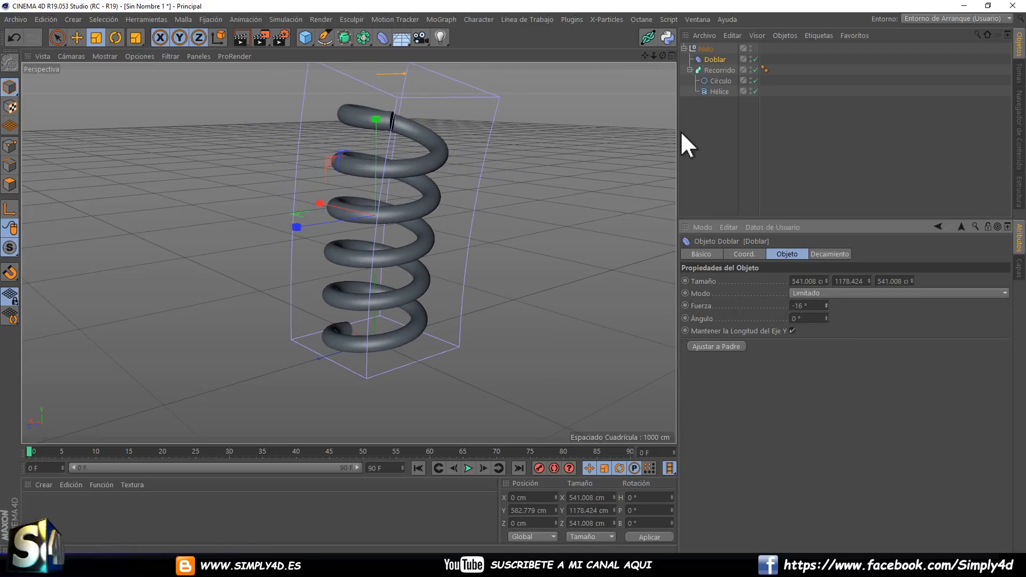
# Try Recorrido's Crecimiento Final at 47 %, and disable and re-enable Recorrido to compare it with the bare Hélice.
pyautogui.click(717, 70)
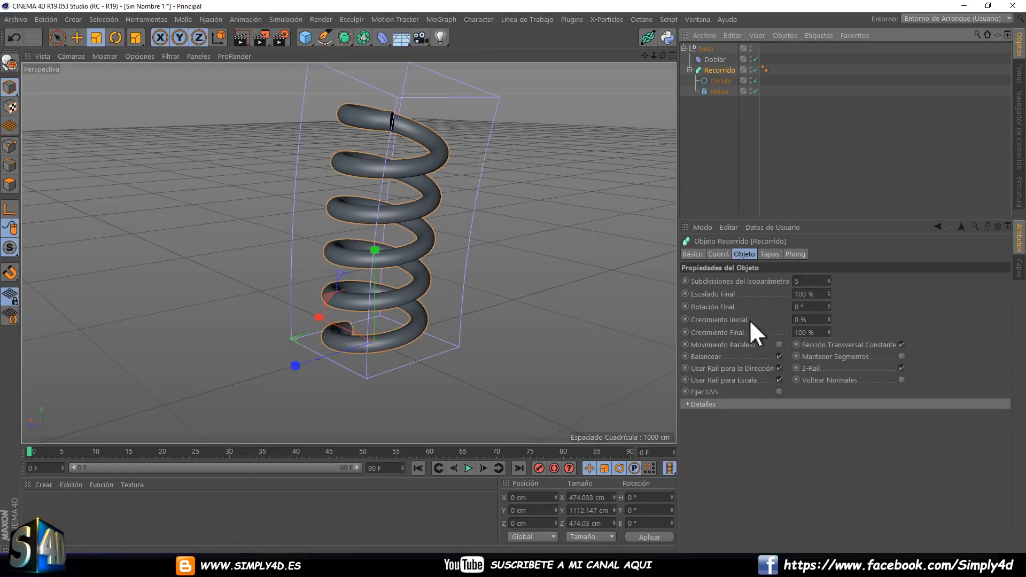
pyautogui.moveTo(829, 329); pyautogui.dragTo(828, 328)
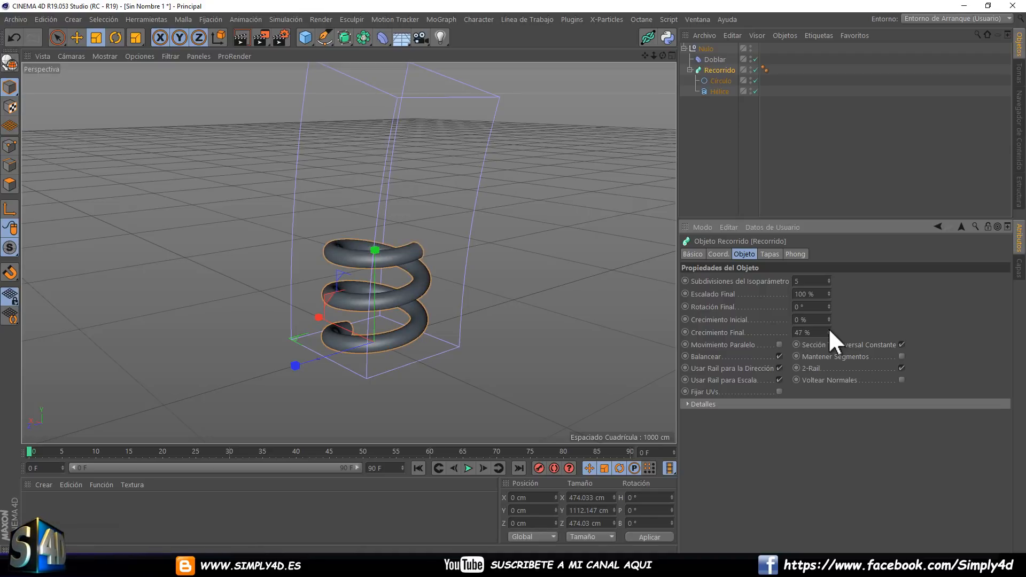
pyautogui.click(720, 90)
pyautogui.click(755, 69)
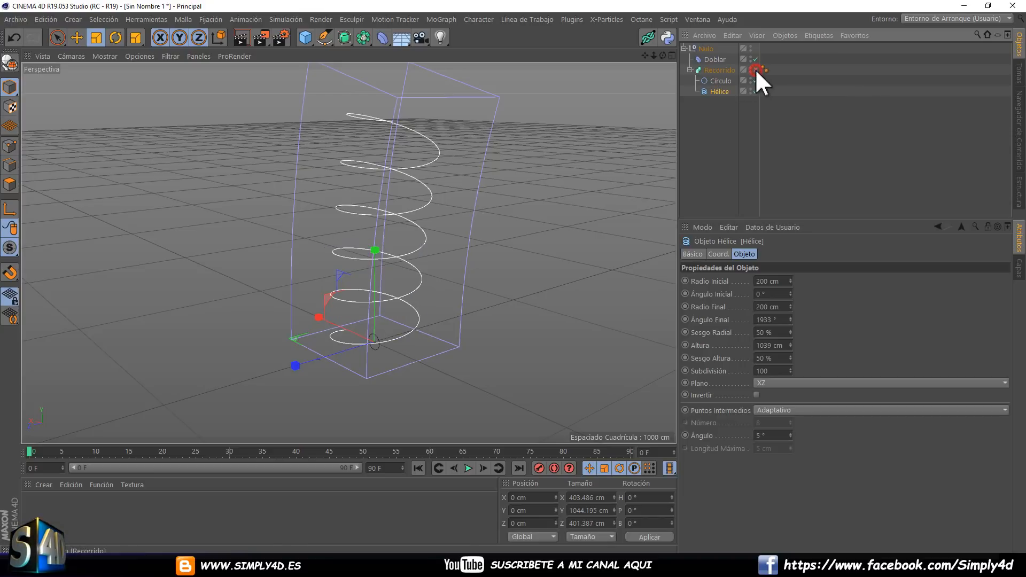
pyautogui.click(755, 70)
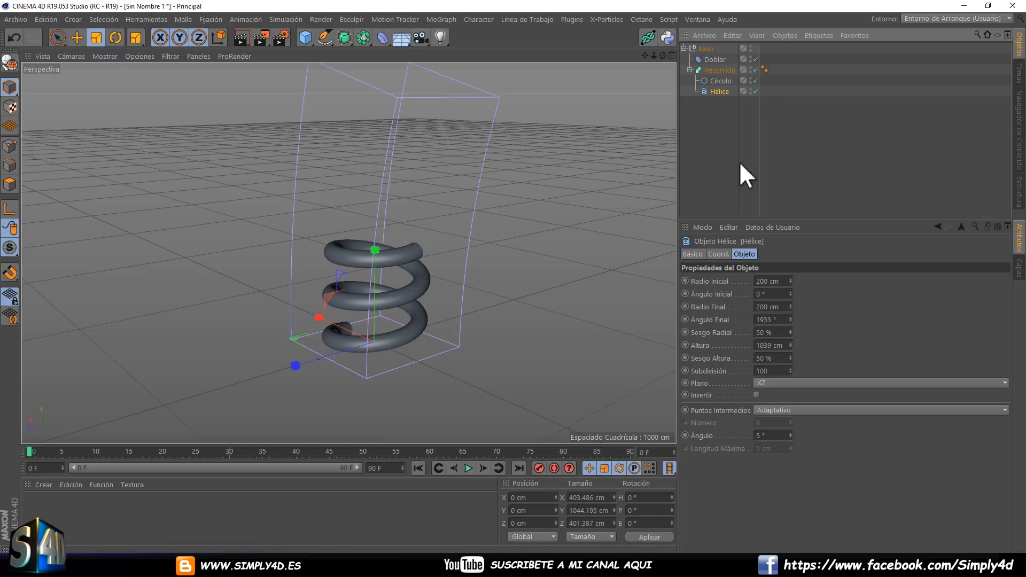
# Set Recorrido's Crecimiento Inicial to 3 %, Crecimiento Final to 100 % and Escalado Final to 0 %.
pyautogui.click(716, 70)
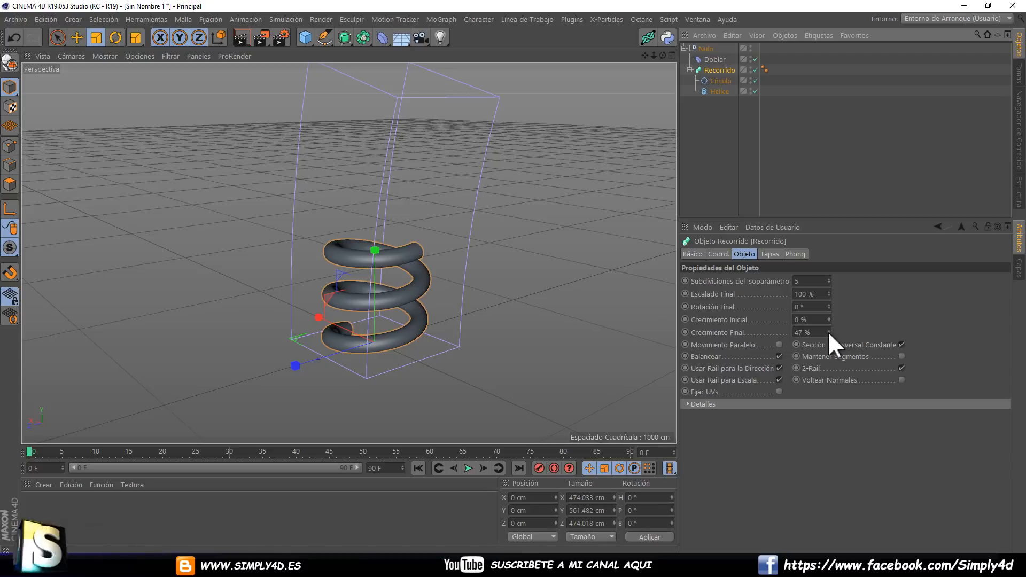
pyautogui.moveTo(828, 332); pyautogui.dragTo(829, 329)
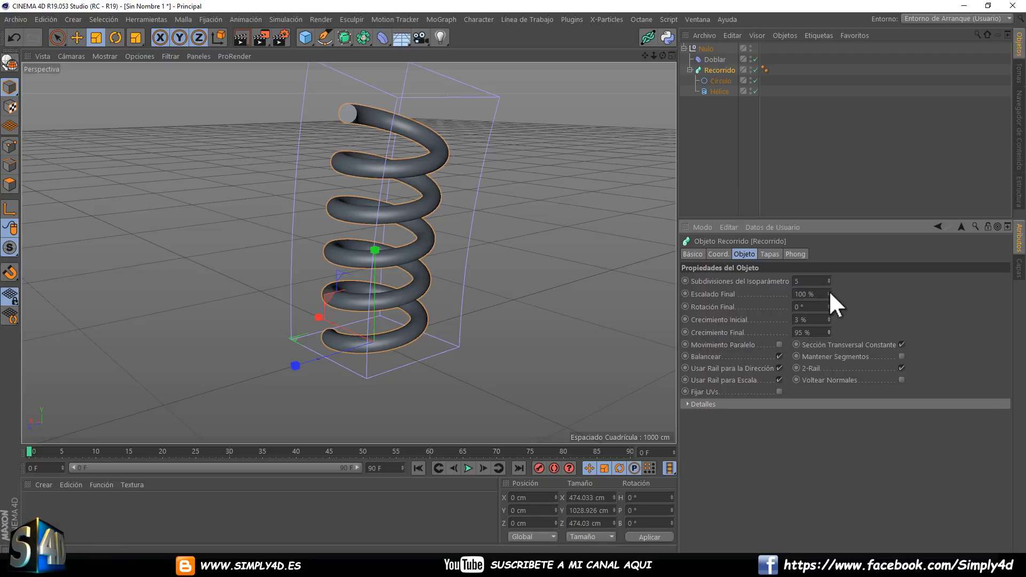
pyautogui.moveTo(829, 291)
pyautogui.mouseDown()
pyautogui.moveTo(830, 299)
pyautogui.moveTo(828, 291)
pyautogui.mouseUp()
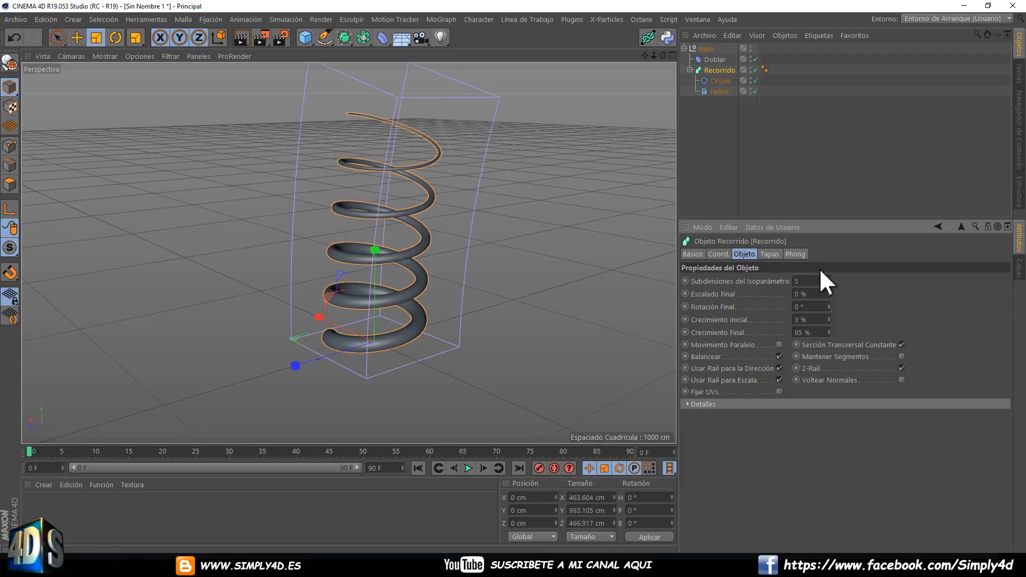
pyautogui.moveTo(828, 333); pyautogui.dragTo(827, 328)
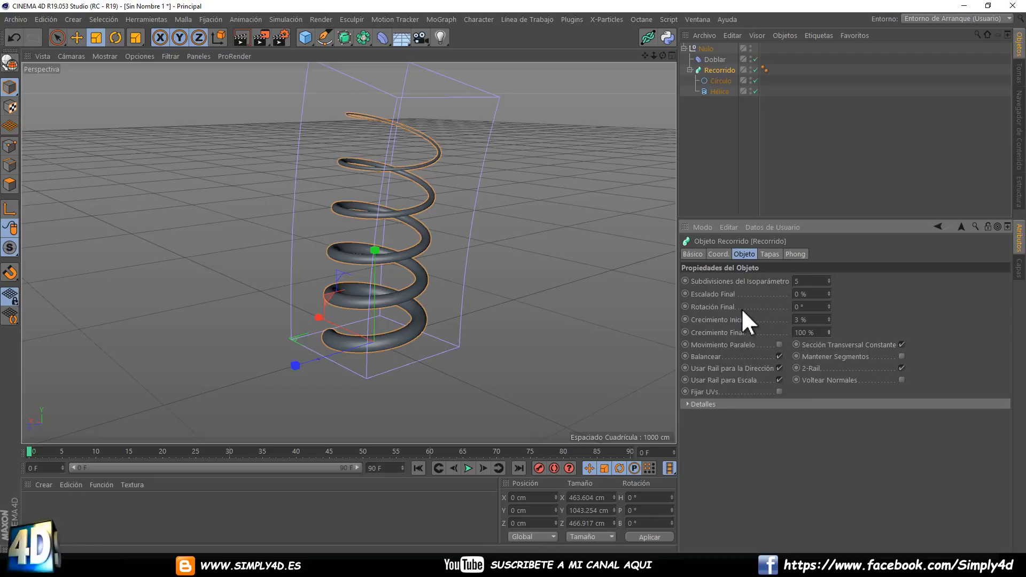
pyautogui.moveTo(829, 293)
pyautogui.mouseDown()
pyautogui.moveTo(828, 272)
pyautogui.moveTo(831, 305)
pyautogui.moveTo(828, 246)
pyautogui.moveTo(847, 389)
pyautogui.moveTo(825, 251)
pyautogui.moveTo(844, 357)
pyautogui.moveTo(829, 292)
pyautogui.mouseUp()
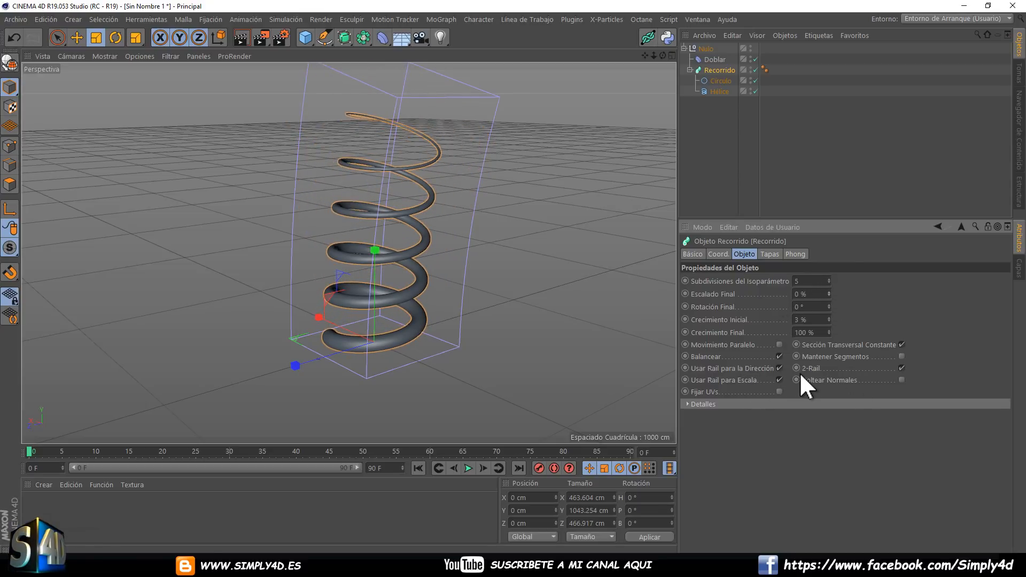
# Expand Recorrido's Detalles and reshape the Escala curve with two added points, dipping lowest at about 0.6 along the path.
pyautogui.click(688, 404)
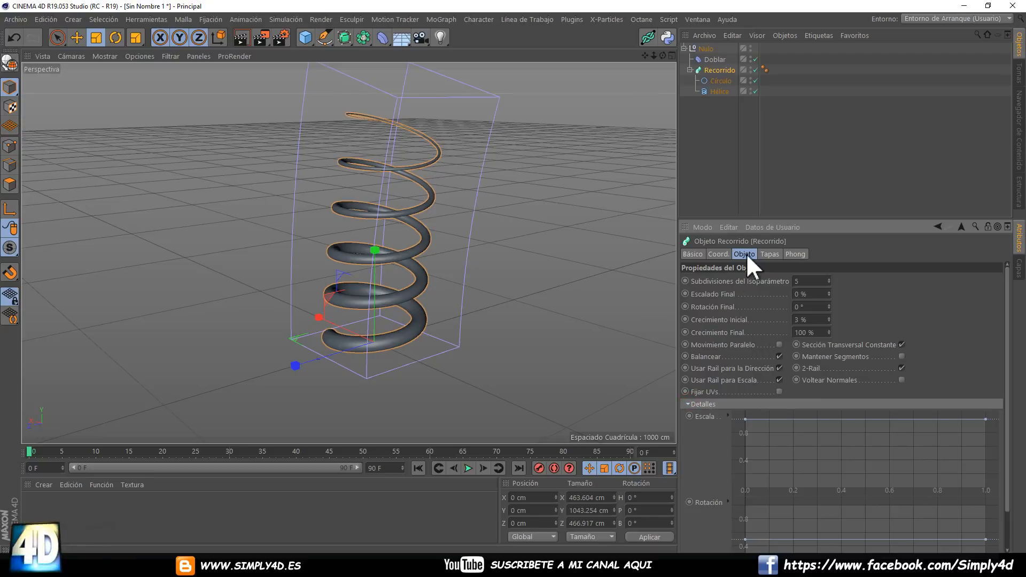
pyautogui.moveTo(741, 218); pyautogui.dragTo(741, 130)
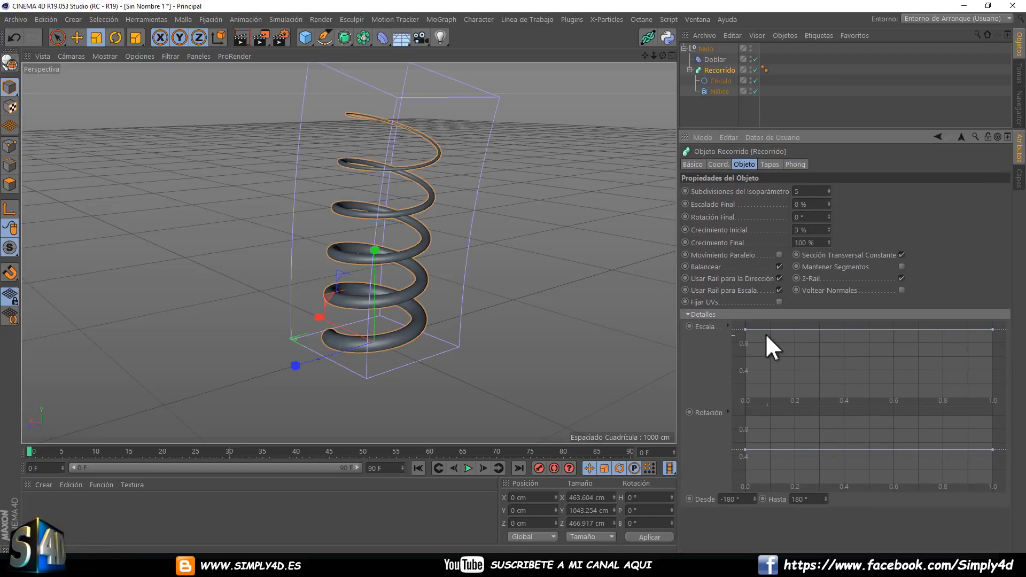
pyautogui.keyDown('ctrl'); pyautogui.click(800, 329); pyautogui.keyUp('ctrl')
pyautogui.keyDown('ctrl'); pyautogui.click(883, 329); pyautogui.keyUp('ctrl')
pyautogui.moveTo(800, 329); pyautogui.dragTo(802, 384)
pyautogui.click(881, 329)
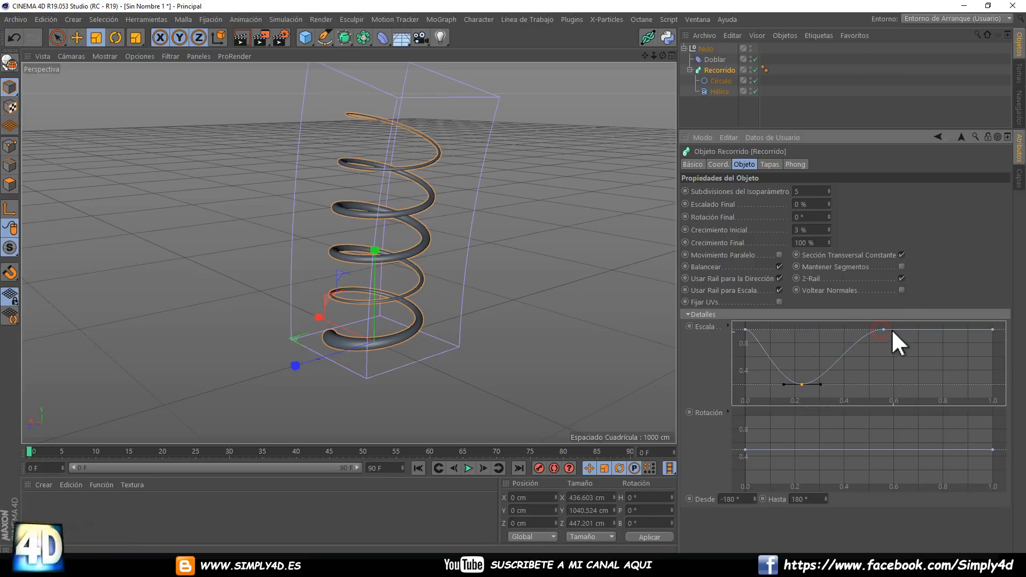
pyautogui.moveTo(864, 382); pyautogui.dragTo(898, 345)
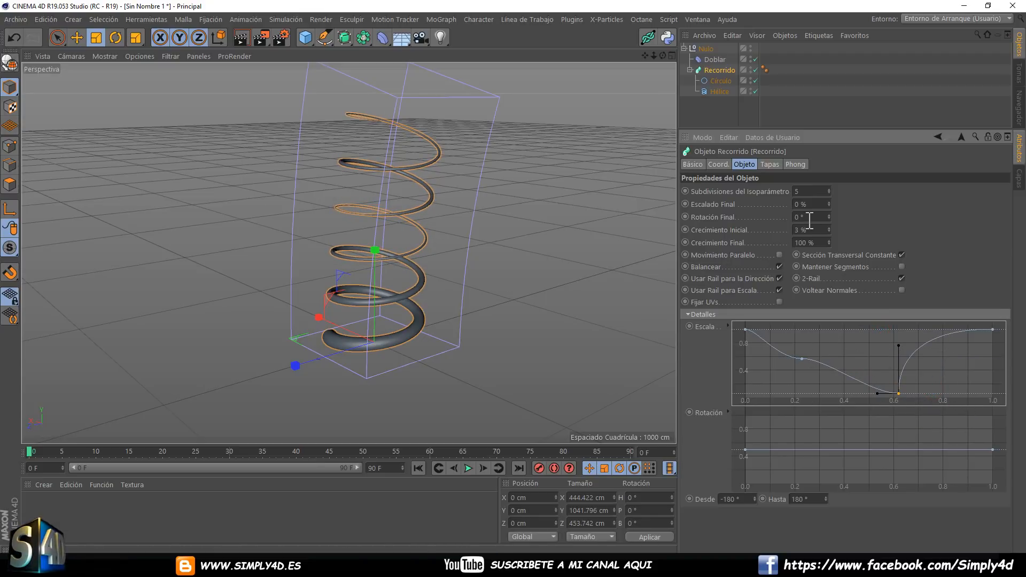
# Scale the Círculo profile up to a radius of about 76 cm to thicken the spring, and reselect Recorrido.
pyautogui.click(713, 81)
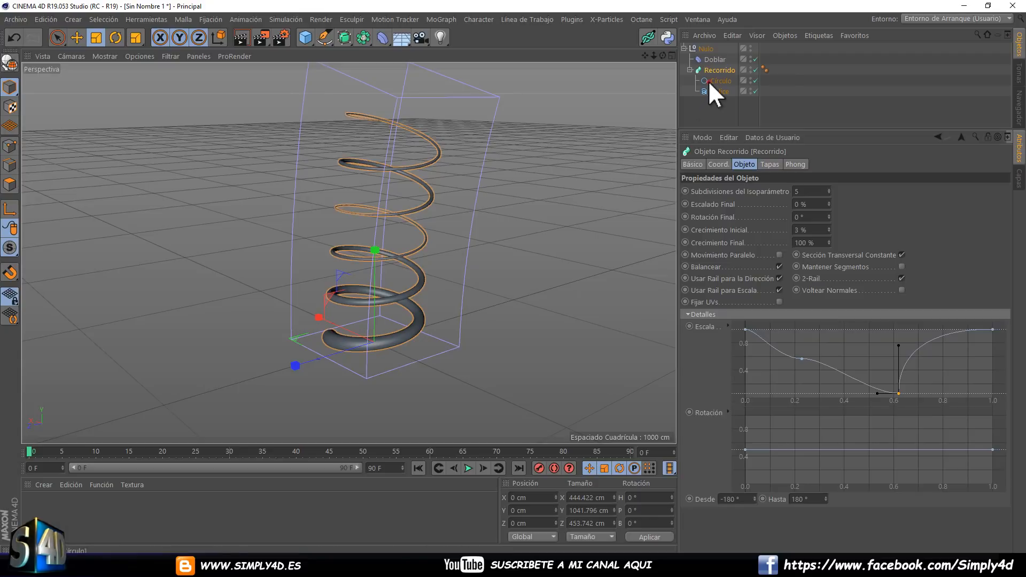
pyautogui.click(102, 35)
pyautogui.moveTo(375, 154); pyautogui.dragTo(498, 267)
pyautogui.keyDown('alt'); pyautogui.moveTo(441, 161); pyautogui.dragTo(534, 150); pyautogui.keyUp('alt')
pyautogui.click(720, 70)
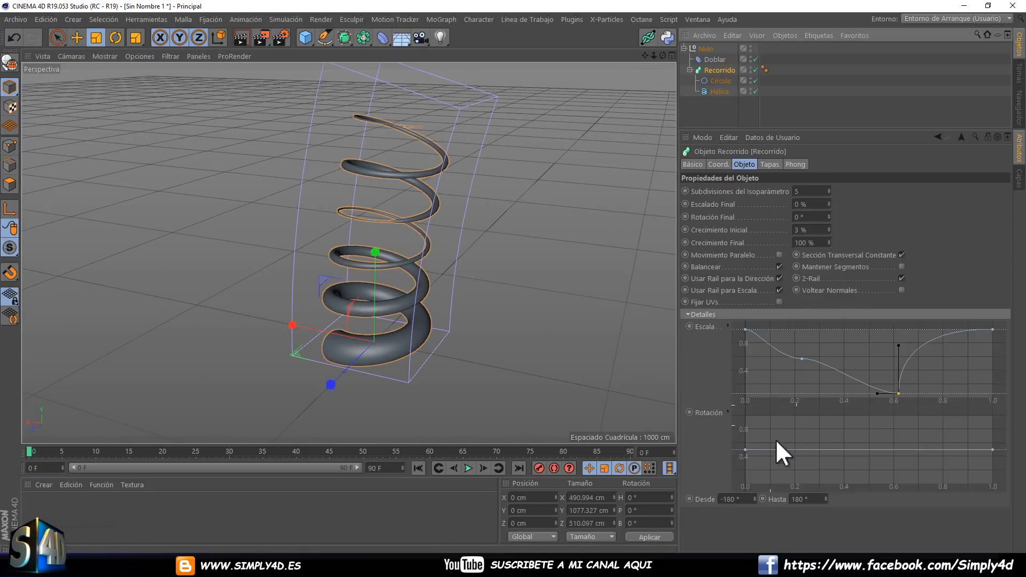
# Delete the Doblar deformer and the Círculo profile, keeping Recorrido with only the Hélice.
pyautogui.click(718, 79)
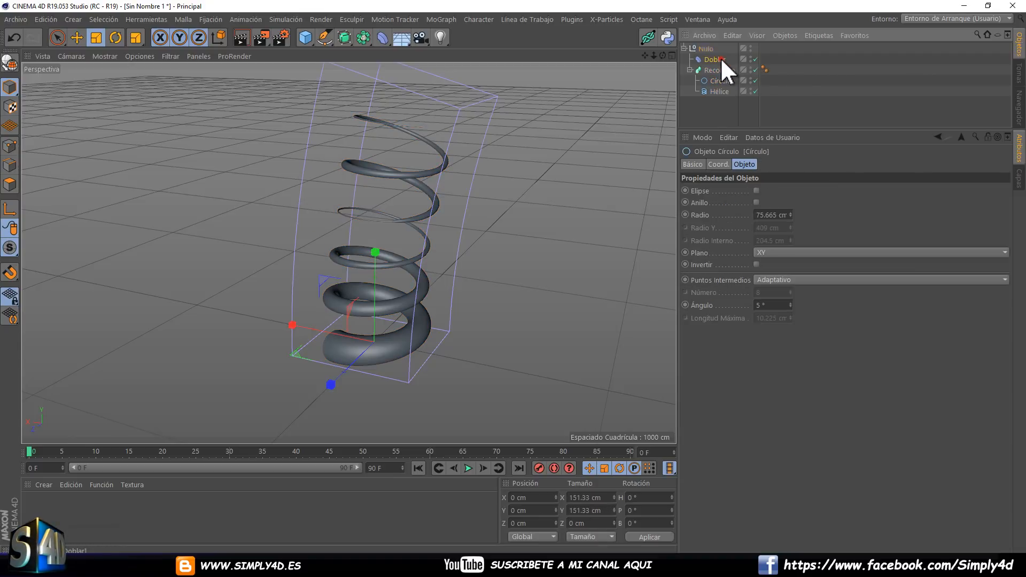
pyautogui.click(720, 58)
pyautogui.press('Delete')
pyautogui.click(719, 69)
pyautogui.press('Delete')
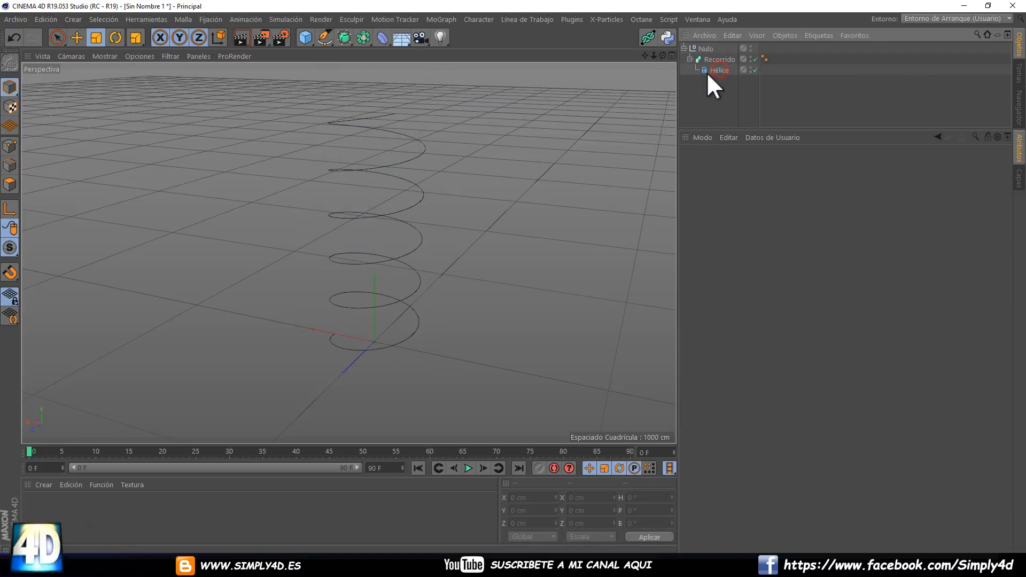
# Add a Rectángulo profile above Hélice inside Recorrido and scale it down to about 72 cm square.
pyautogui.click(326, 43)
pyautogui.click(328, 44)
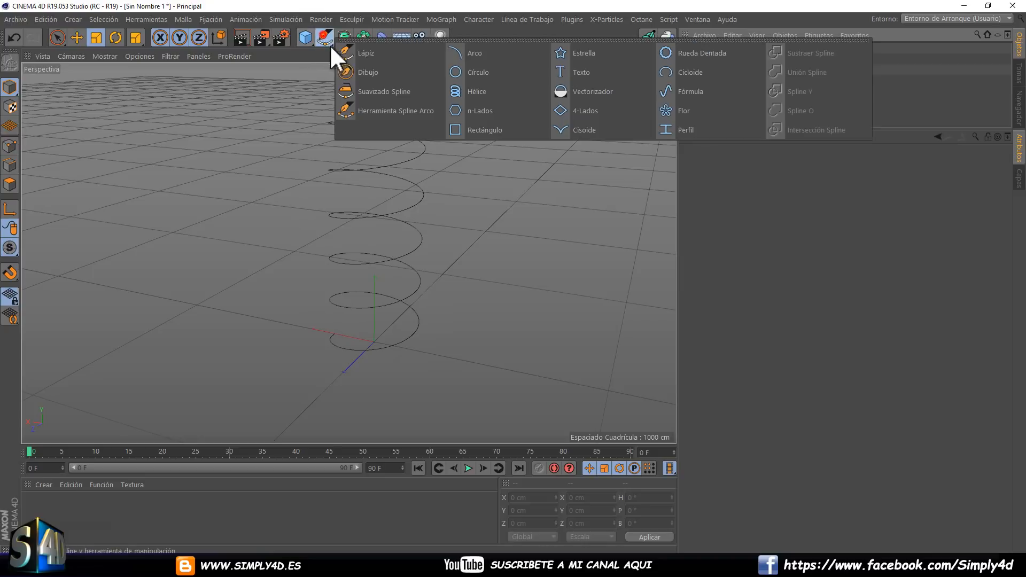
pyautogui.click(484, 129)
pyautogui.moveTo(711, 49)
pyautogui.mouseDown()
pyautogui.moveTo(710, 84)
pyautogui.moveTo(720, 65)
pyautogui.mouseUp()
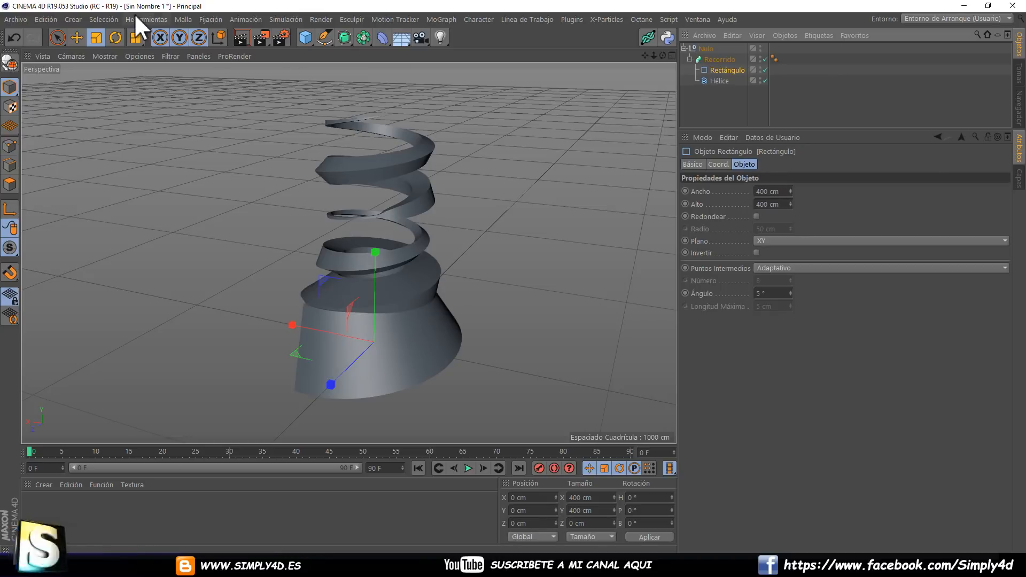
pyautogui.click(96, 37)
pyautogui.moveTo(168, 188); pyautogui.dragTo(79, 427)
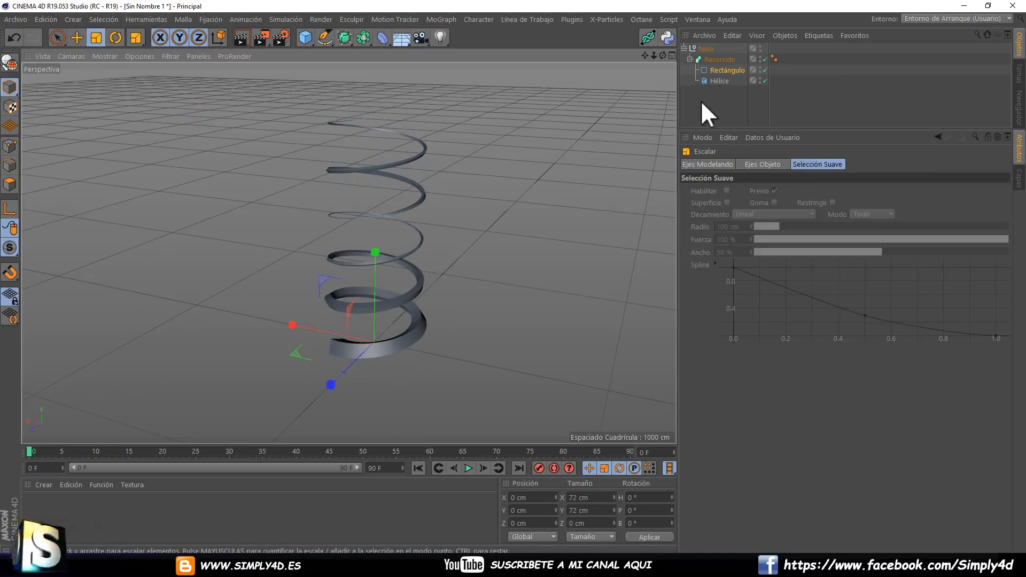
# Restore Recorrido's Escala curve to its default and set Crecimiento Inicial to 0 %.
pyautogui.click(716, 59)
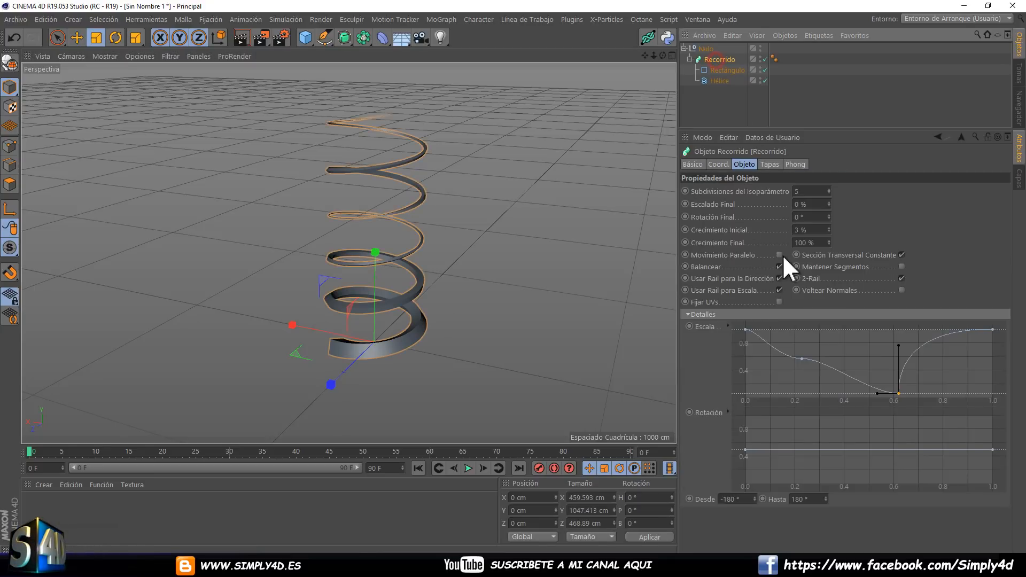
pyautogui.rightClick(716, 326)
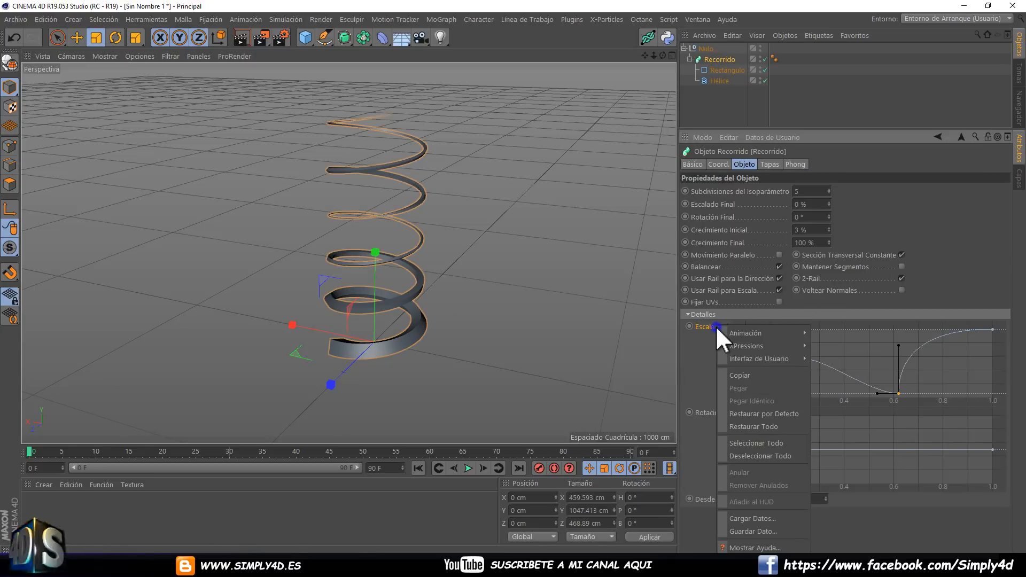
pyautogui.click(777, 412)
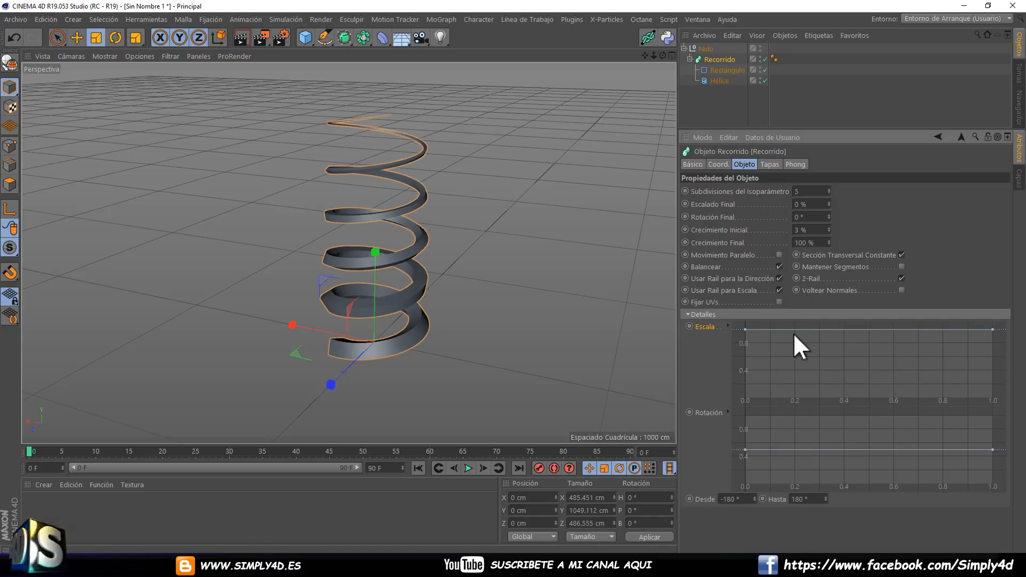
pyautogui.doubleClick(813, 231)
pyautogui.write('0')
pyautogui.press('Return')
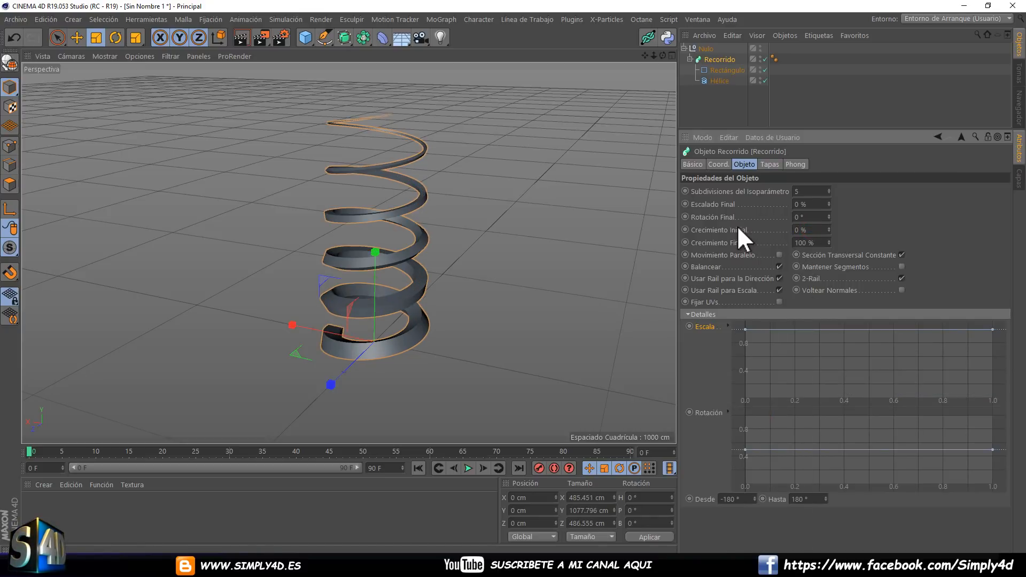
# Try Crecimiento Inicial at 100 %, and return it to 0 % with Crecimiento Final at 100 %.
pyautogui.doubleClick(820, 241)
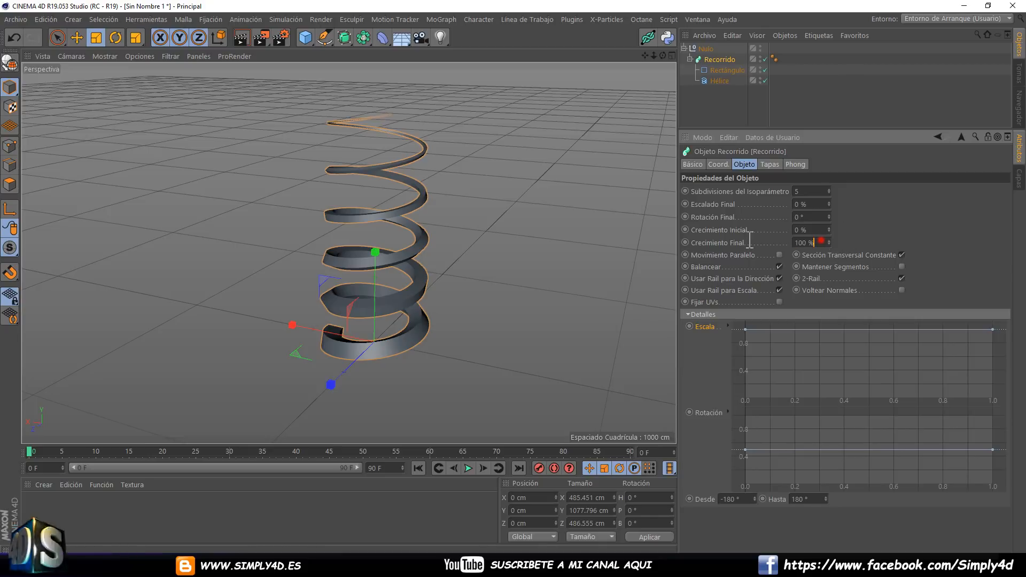
pyautogui.write('0')
pyautogui.press('Return')
pyautogui.moveTo(818, 230); pyautogui.dragTo(785, 236)
pyautogui.write('100100')
pyautogui.press('Return')
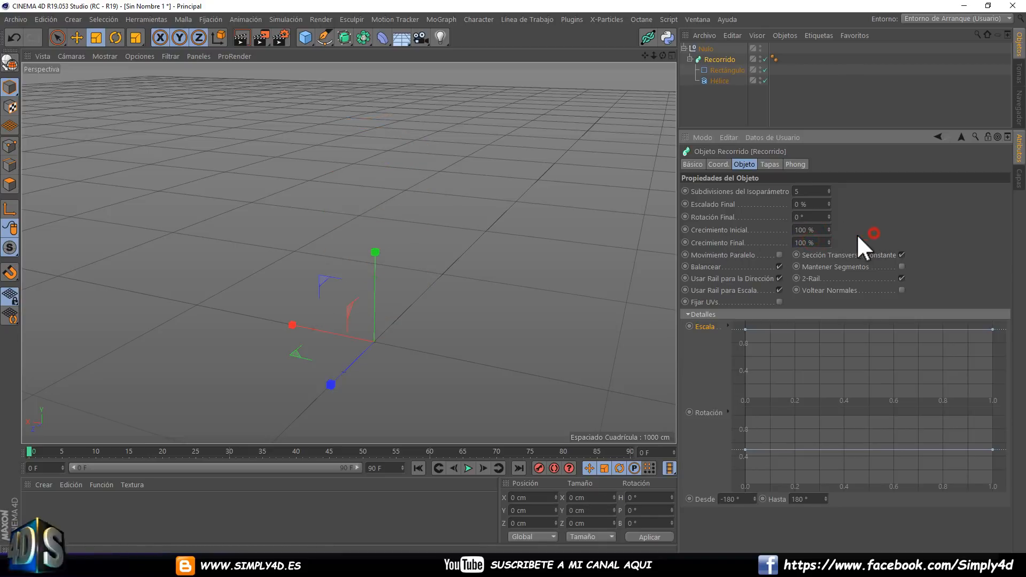
pyautogui.doubleClick(803, 229)
pyautogui.write('0')
pyautogui.click(875, 223)
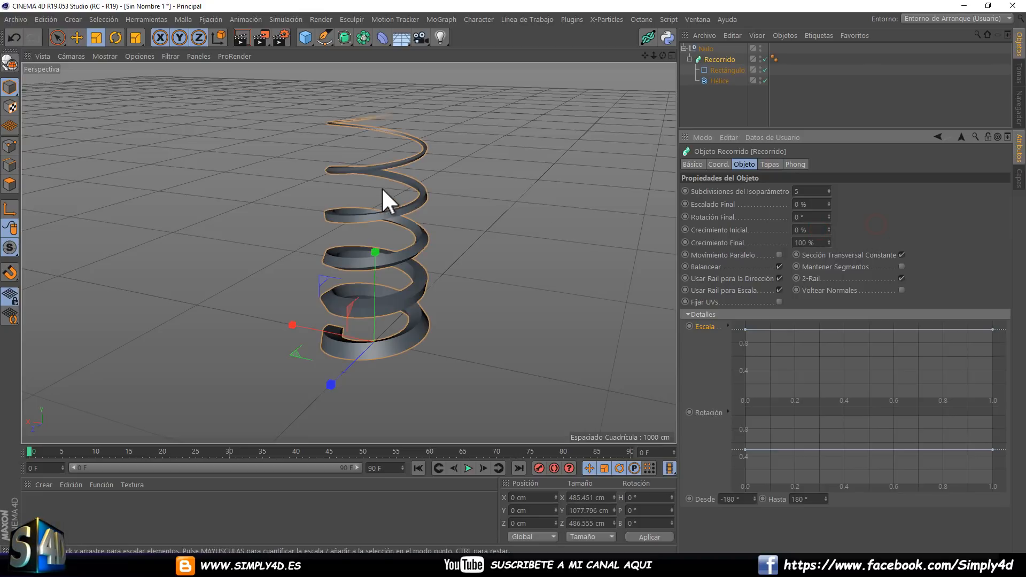
# Twist the square spring along its path by setting Recorrido's Rotación Final to -378°.
pyautogui.keyDown('alt'); pyautogui.moveTo(382, 187); pyautogui.dragTo(347, 168); pyautogui.keyUp('alt')
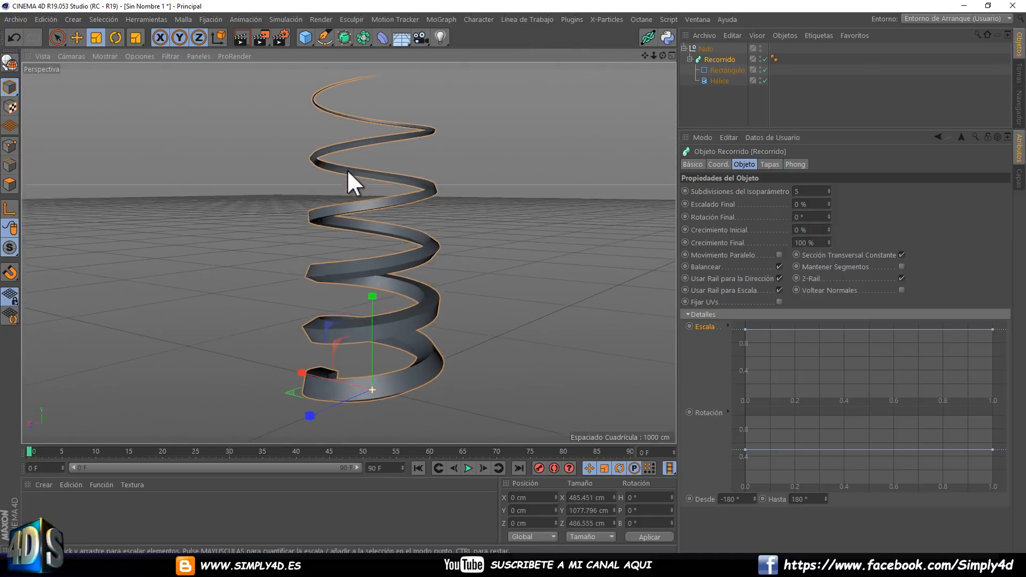
pyautogui.scroll(4, 345, 294)
pyautogui.keyDown('alt'); pyautogui.moveTo(348, 255); pyautogui.dragTo(396, 259); pyautogui.keyUp('alt')
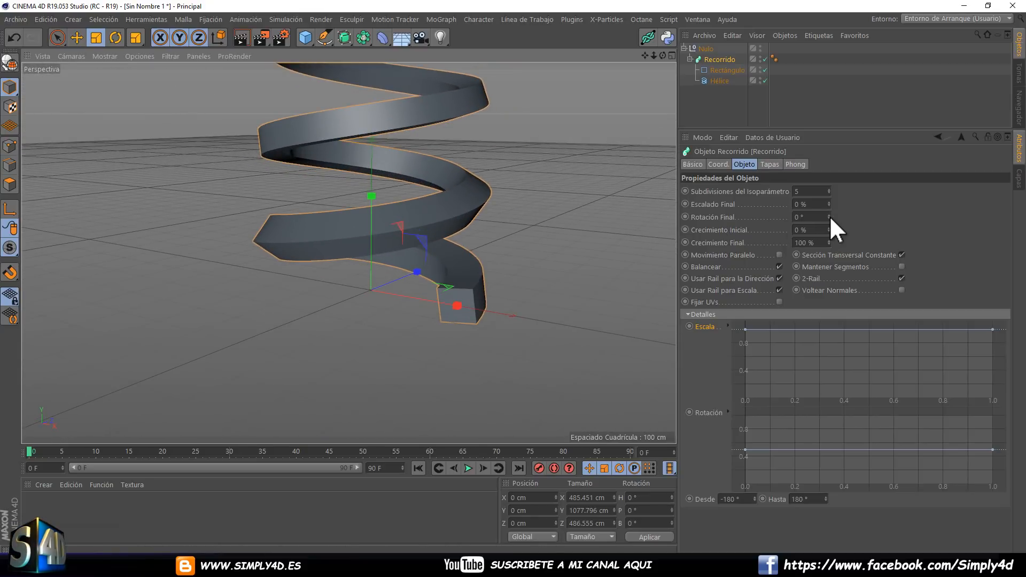
pyautogui.moveTo(829, 215); pyautogui.dragTo(820, 176)
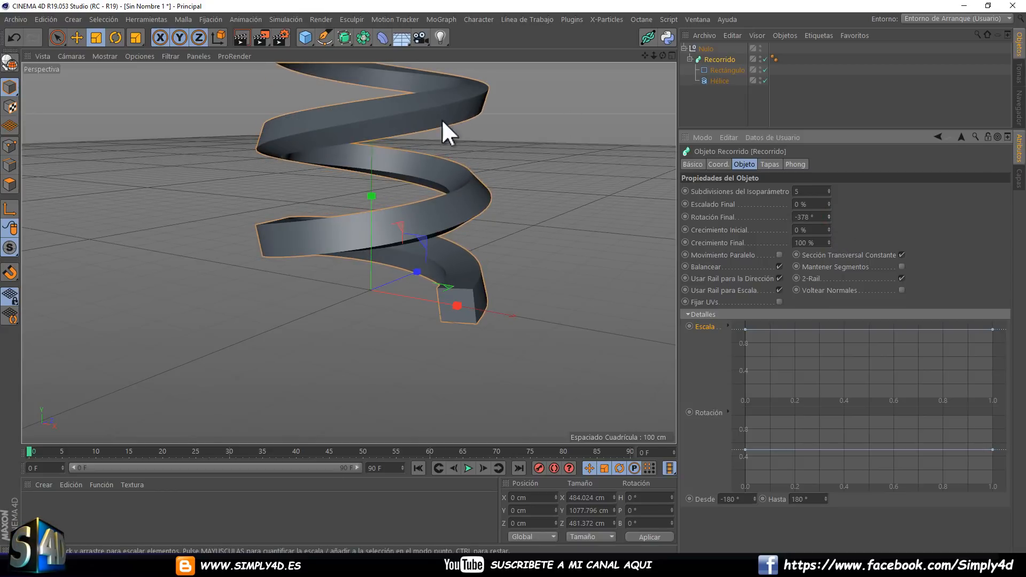
pyautogui.keyDown('alt'); pyautogui.moveTo(441, 120); pyautogui.dragTo(459, 181, button='middle'); pyautogui.keyUp('alt')
pyautogui.scroll(-5, 460, 181)
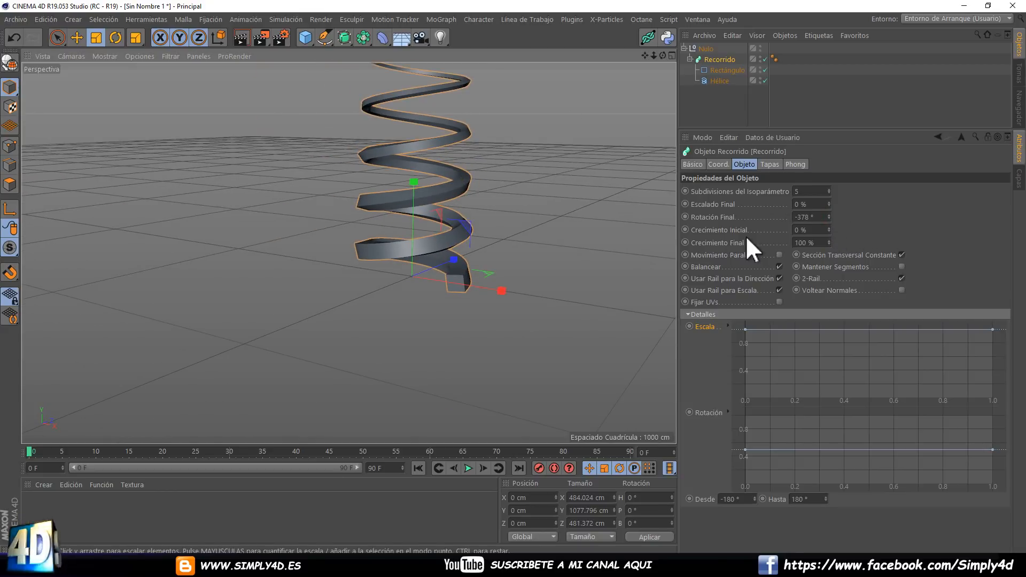
# Change Recorrido's Rotación Final to -327° and turn off Balancear.
pyautogui.click(828, 215)
pyautogui.moveTo(828, 215)
pyautogui.mouseDown()
pyautogui.moveTo(828, 204)
pyautogui.moveTo(830, 252)
pyautogui.moveTo(826, 168)
pyautogui.moveTo(828, 228)
pyautogui.moveTo(788, 197)
pyautogui.moveTo(829, 224)
pyautogui.moveTo(826, 201)
pyautogui.moveTo(826, 214)
pyautogui.mouseUp()
pyautogui.click(779, 266)
pyautogui.keyDown('alt'); pyautogui.moveTo(497, 187); pyautogui.dragTo(462, 210); pyautogui.keyUp('alt')
# Show the model in Gouraud shading with lines and apply a new default material to Recorrido.
pyautogui.click(102, 56)
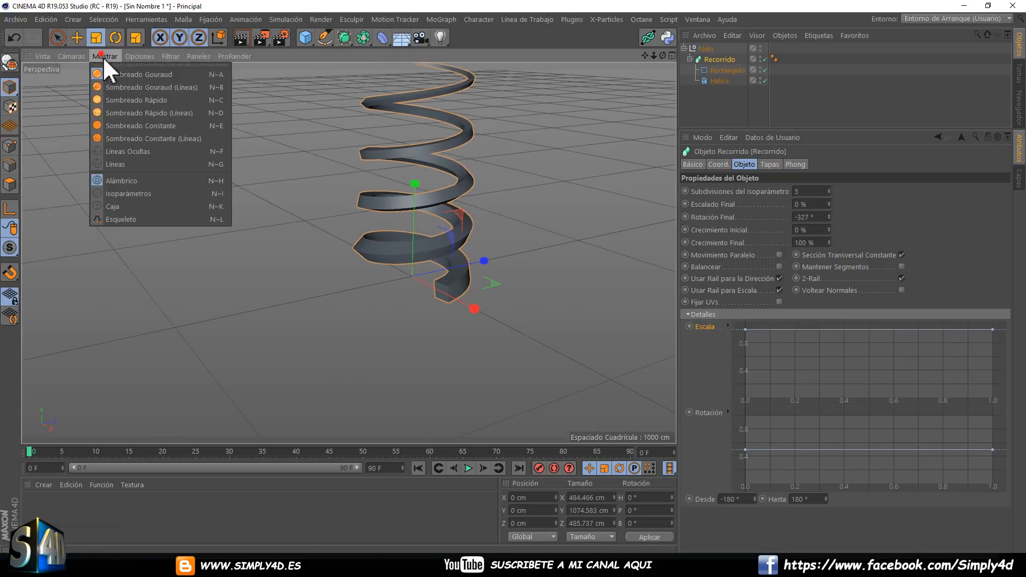
pyautogui.click(117, 87)
pyautogui.doubleClick(56, 492)
pyautogui.moveTo(33, 505)
pyautogui.mouseDown()
pyautogui.moveTo(706, 56)
pyautogui.moveTo(716, 60)
pyautogui.mouseUp()
pyautogui.scroll(8, 422, 240)
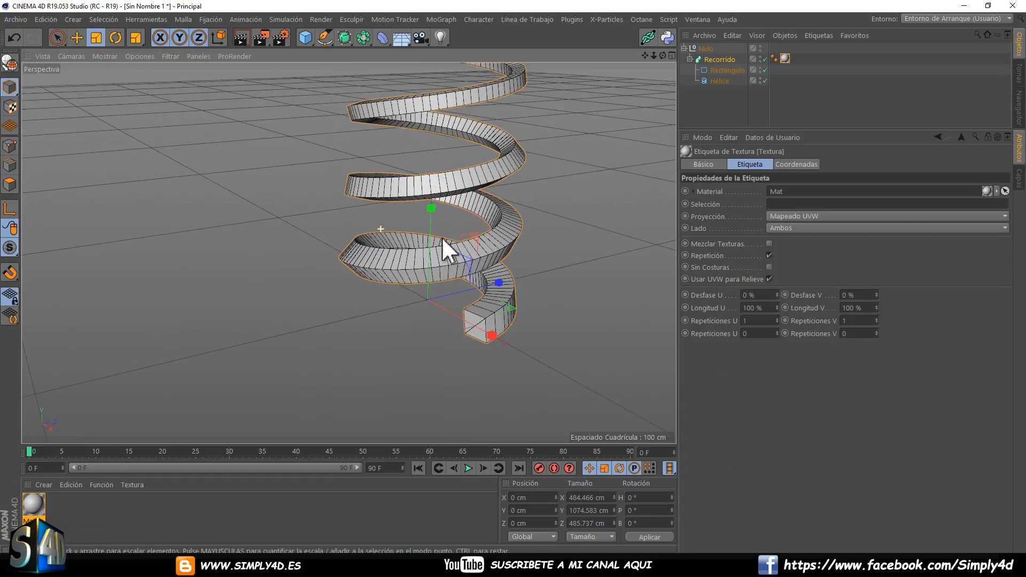
# Set Recorrido's Rotación Final to -144° and inspect the whole spring.
pyautogui.click(721, 60)
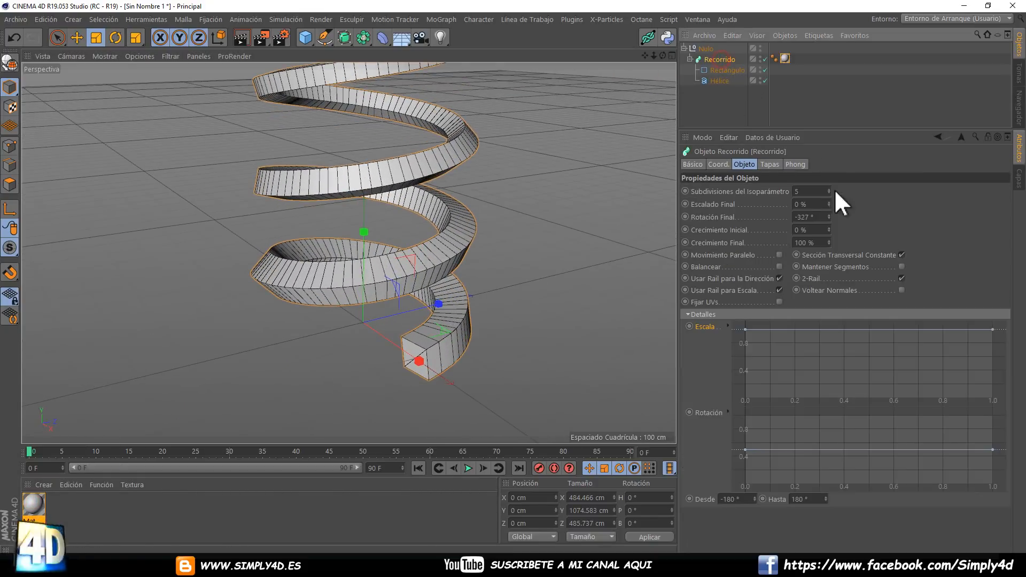
pyautogui.moveTo(829, 217); pyautogui.dragTo(829, 213)
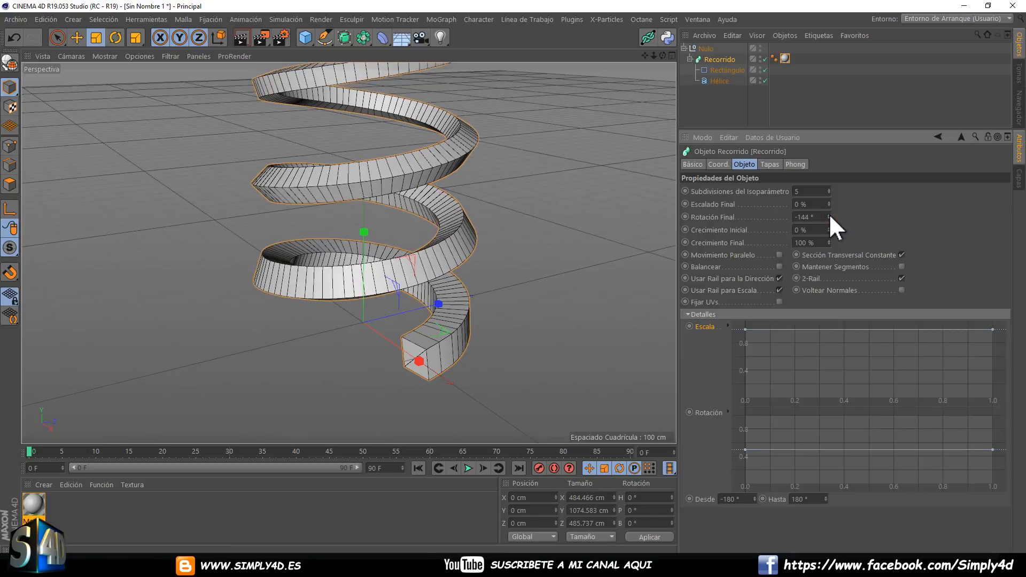
pyautogui.scroll(-8, 474, 215)
pyautogui.keyDown('alt'); pyautogui.moveTo(487, 233); pyautogui.dragTo(489, 261, button='middle'); pyautogui.keyUp('alt')
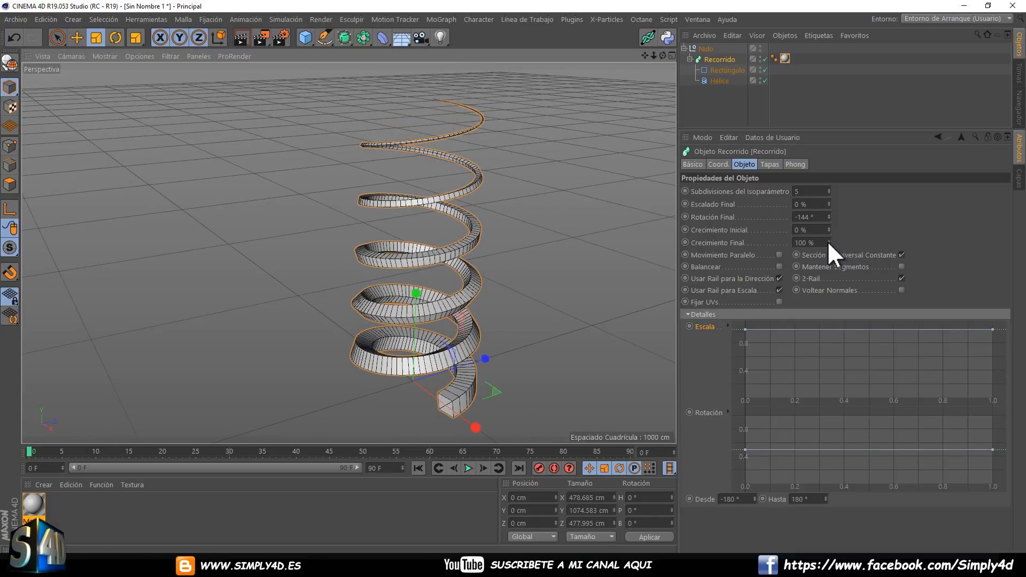
# Set Recorrido's Escalado Final to 100 % and its Rotación Final to 0°.
pyautogui.moveTo(827, 242); pyautogui.dragTo(828, 203)
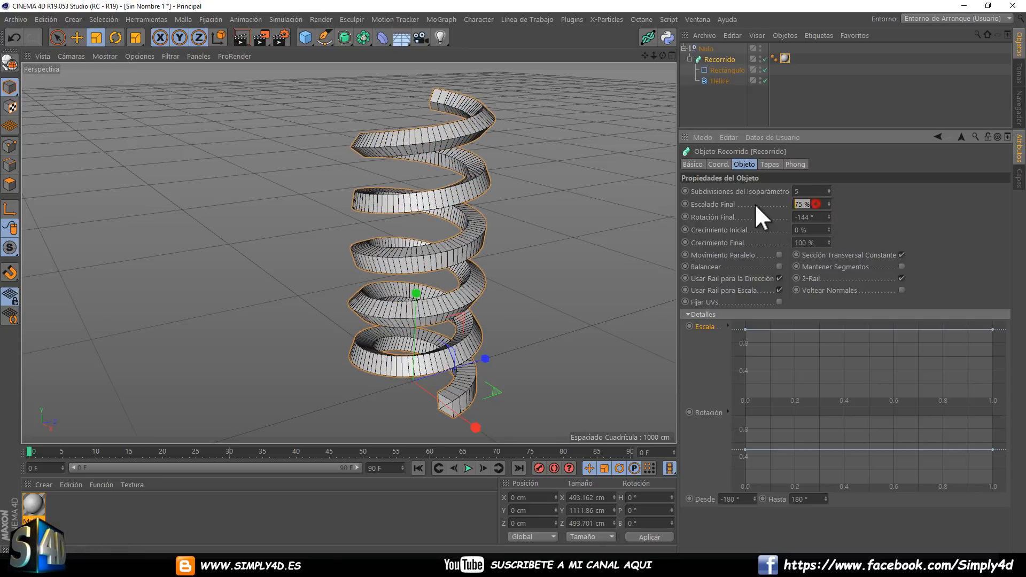
pyautogui.write('100')
pyautogui.press('Return')
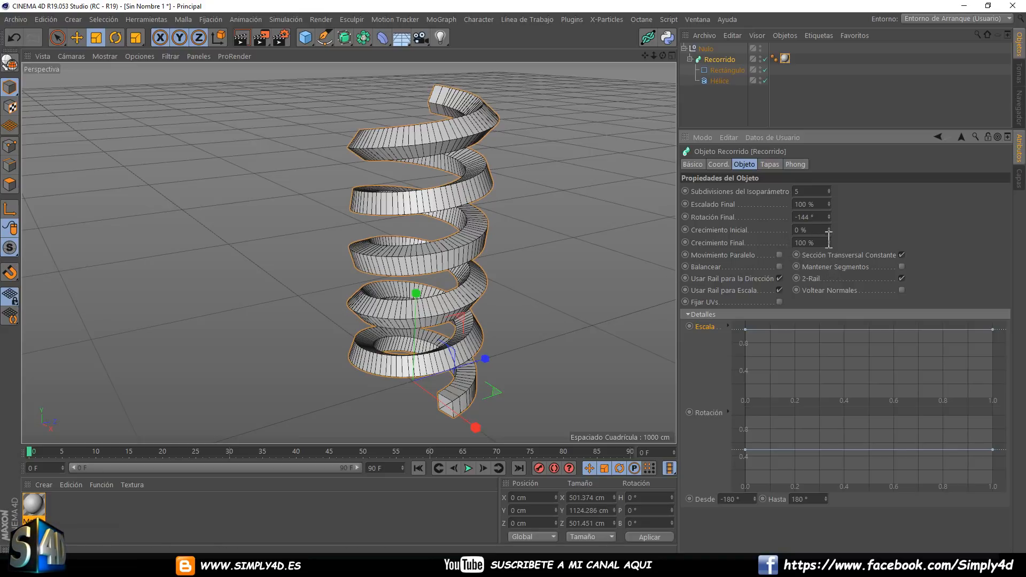
pyautogui.moveTo(829, 213); pyautogui.dragTo(733, 213)
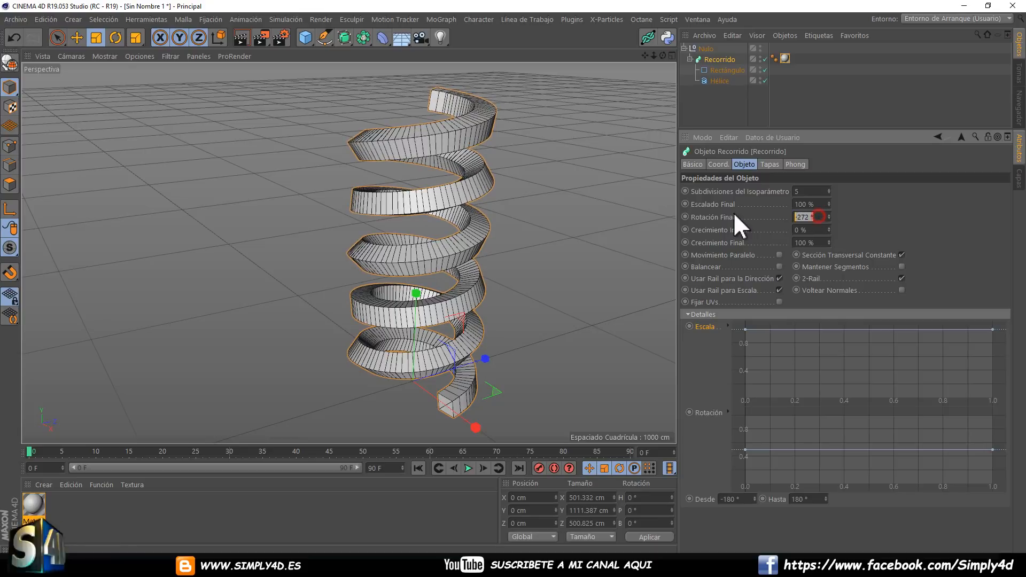
pyautogui.write('0')
pyautogui.press('Return')
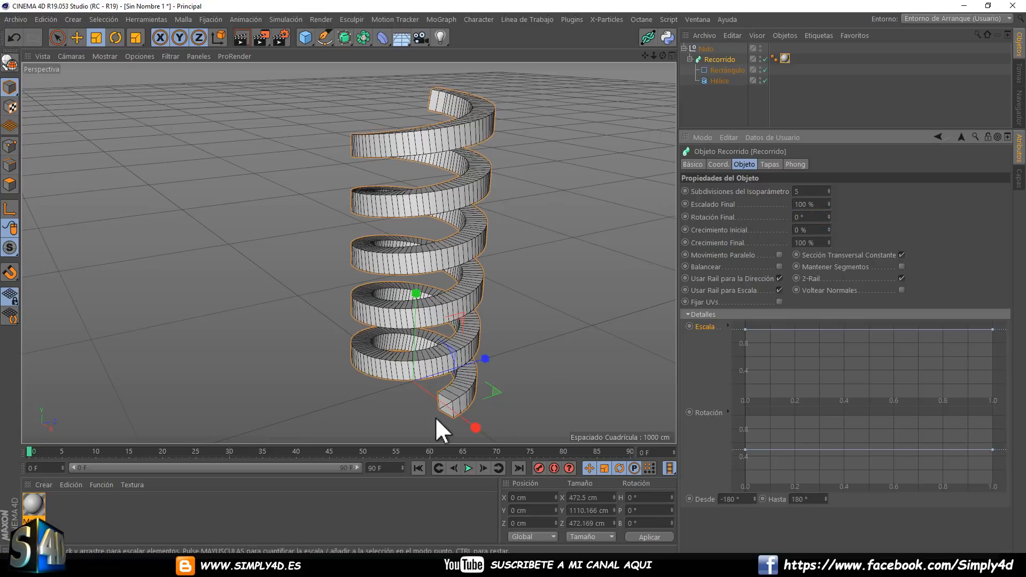
# Rotate the Rectángulo profile through its coordinates to H -1°, P 6° and B -5°.
pyautogui.click(725, 70)
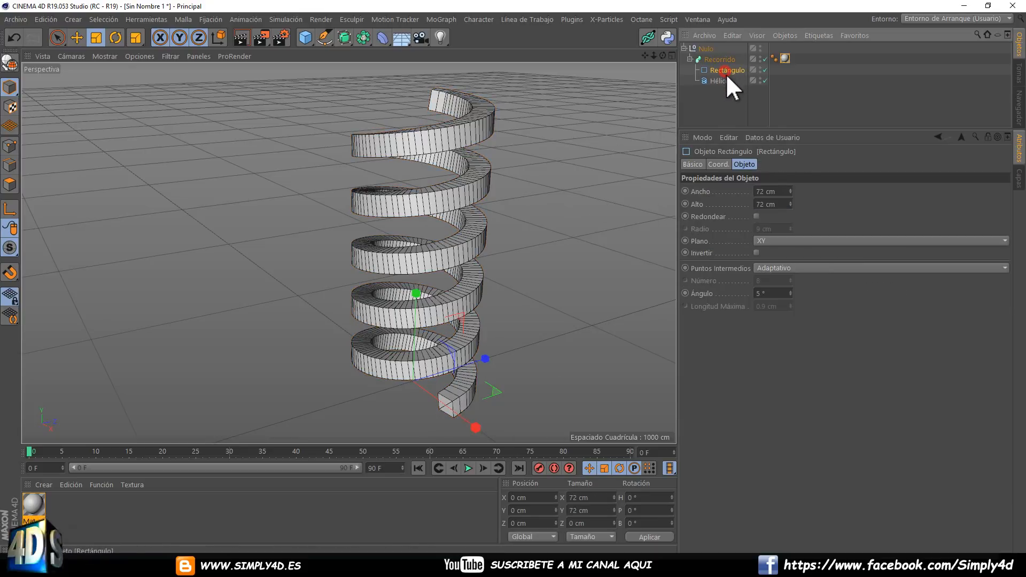
pyautogui.click(728, 167)
pyautogui.moveTo(886, 204)
pyautogui.mouseDown()
pyautogui.moveTo(886, 185)
pyautogui.moveTo(885, 217)
pyautogui.mouseUp()
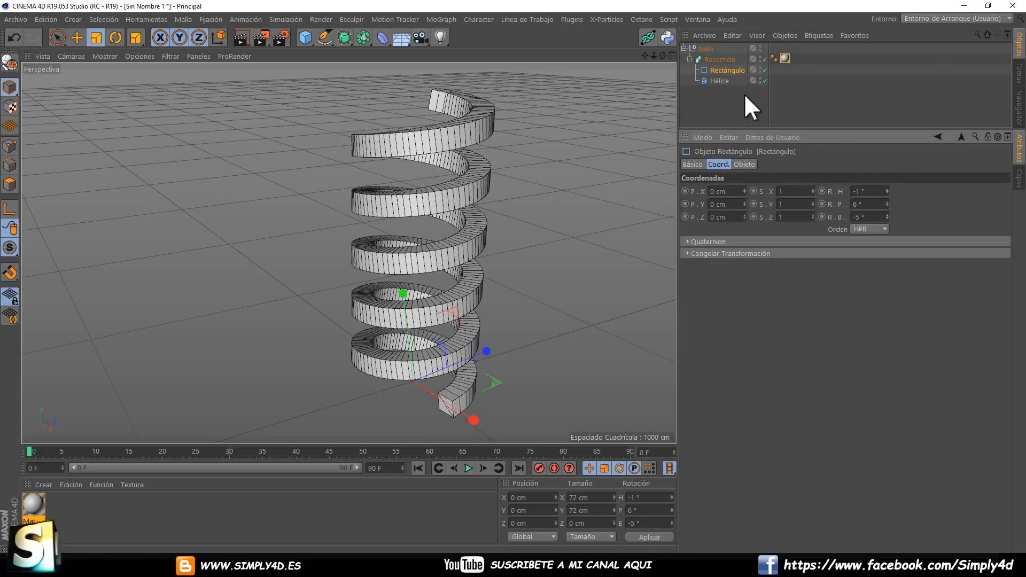
# Set the P rotation of the Recorrido object to -1° in its coordinates.
pyautogui.click(718, 60)
pyautogui.click(746, 164)
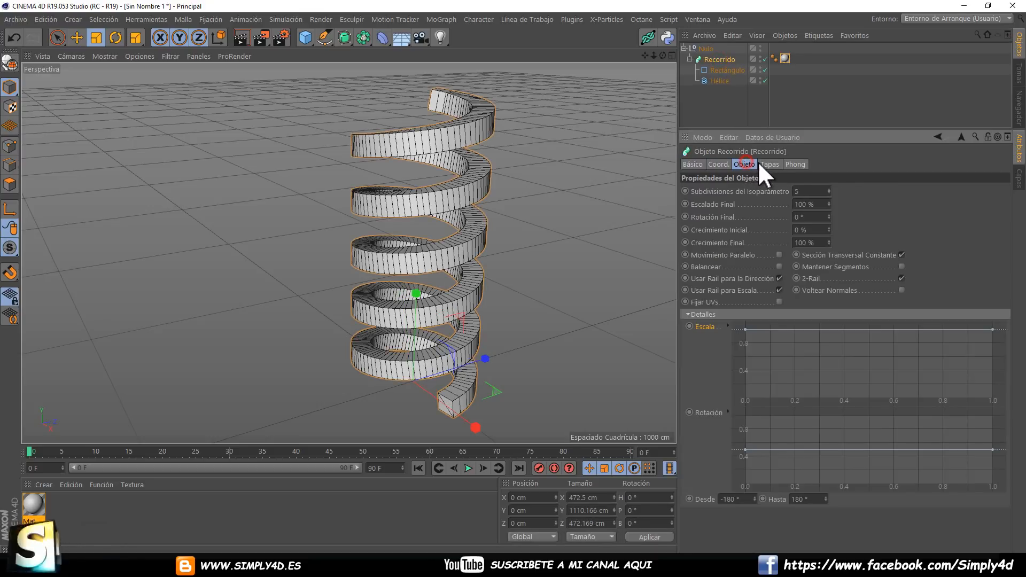
pyautogui.click(718, 164)
pyautogui.moveTo(886, 203); pyautogui.dragTo(887, 201)
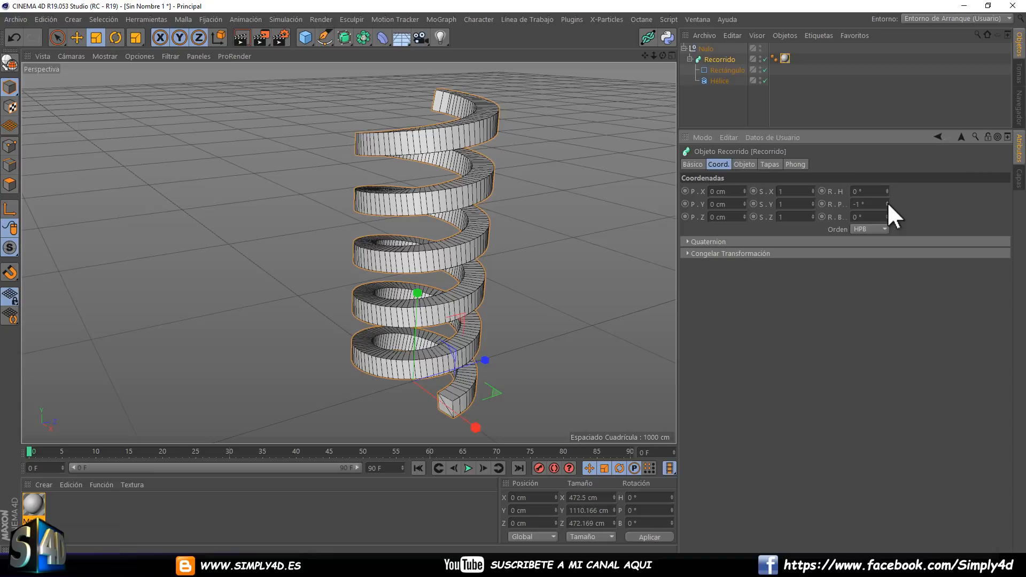
# Check the Rectángulo's coordinates and Congelar Transformación section, and return to Recorrido's object properties.
pyautogui.click(716, 70)
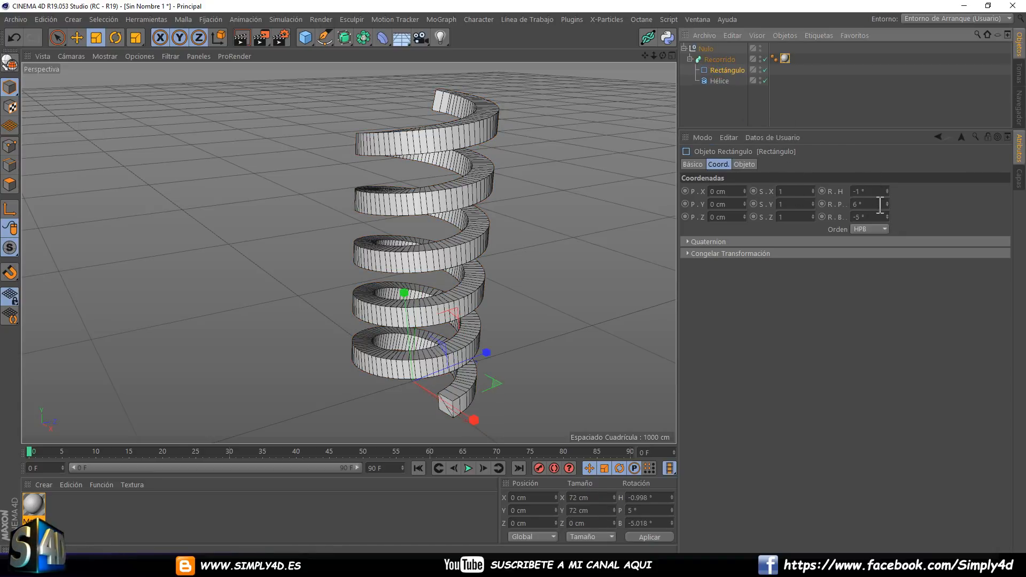
pyautogui.click(687, 253)
pyautogui.click(686, 252)
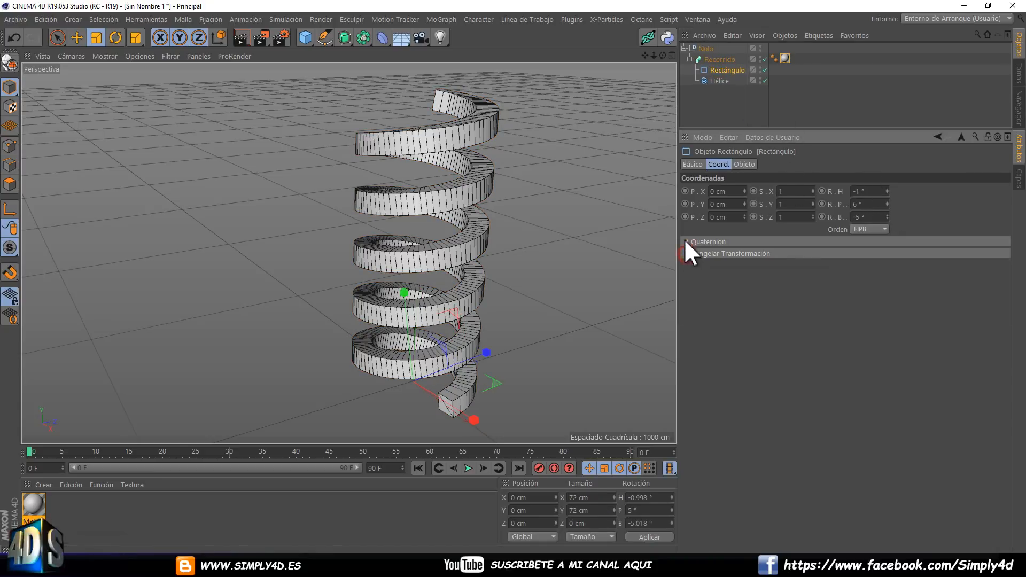
pyautogui.click(717, 60)
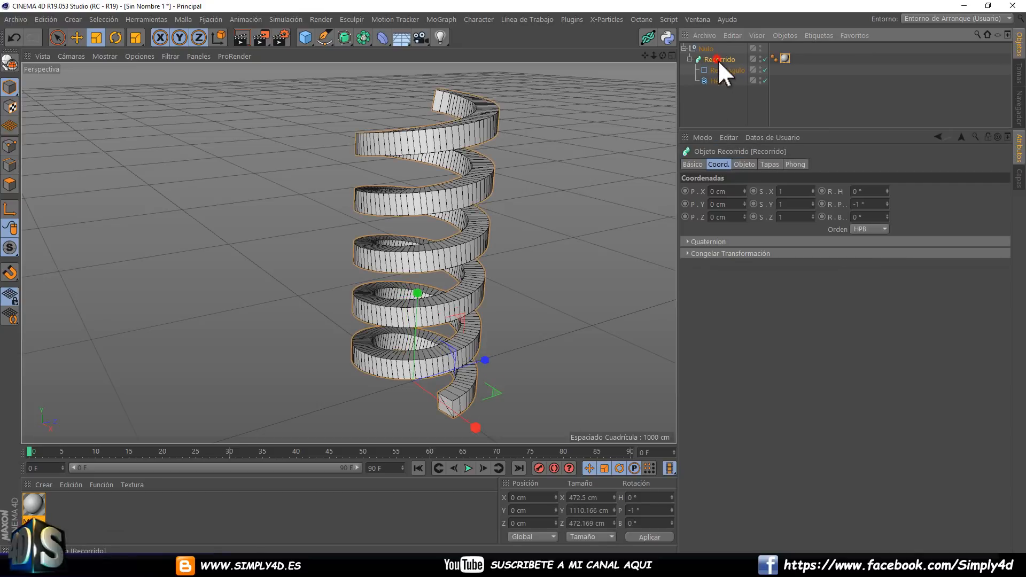
pyautogui.click(745, 164)
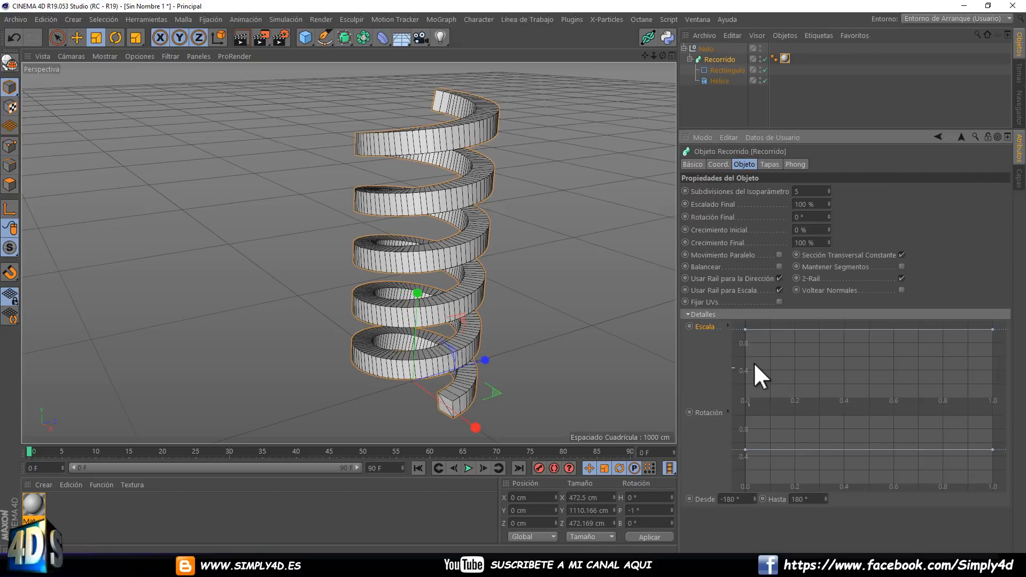
# Lower both ends of Recorrido's Rotación curve to about 0 so it runs flat along the bottom.
pyautogui.moveTo(764, 449); pyautogui.dragTo(773, 486)
pyautogui.moveTo(992, 482)
pyautogui.mouseDown()
pyautogui.moveTo(991, 412)
pyautogui.moveTo(999, 484)
pyautogui.mouseUp()
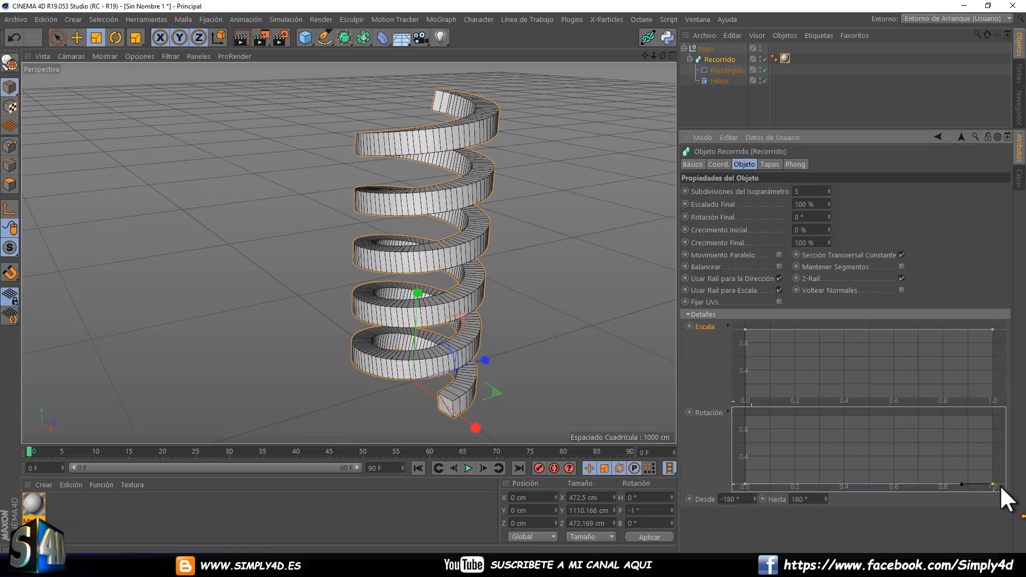
pyautogui.moveTo(877, 481)
pyautogui.mouseDown()
pyautogui.moveTo(877, 413)
pyautogui.moveTo(878, 488)
pyautogui.mouseUp()
# Add a point to Recorrido's Escala curve at about 0.5 along the path and lower it to about 0.
pyautogui.moveTo(799, 328); pyautogui.dragTo(743, 329)
pyautogui.moveTo(992, 329)
pyautogui.mouseDown()
pyautogui.moveTo(1007, 412)
pyautogui.moveTo(1002, 336)
pyautogui.moveTo(991, 326)
pyautogui.mouseUp()
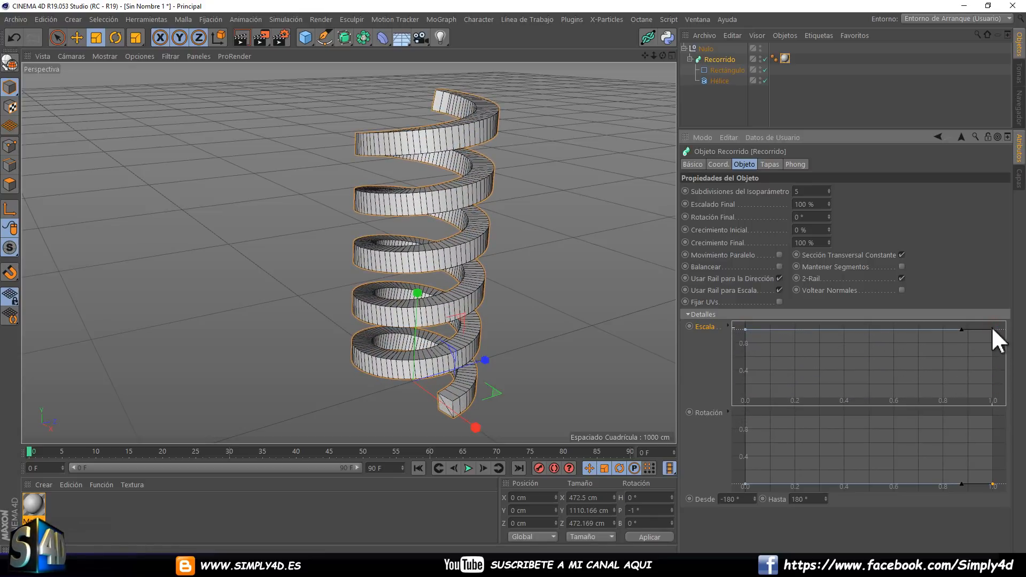
pyautogui.click(863, 328)
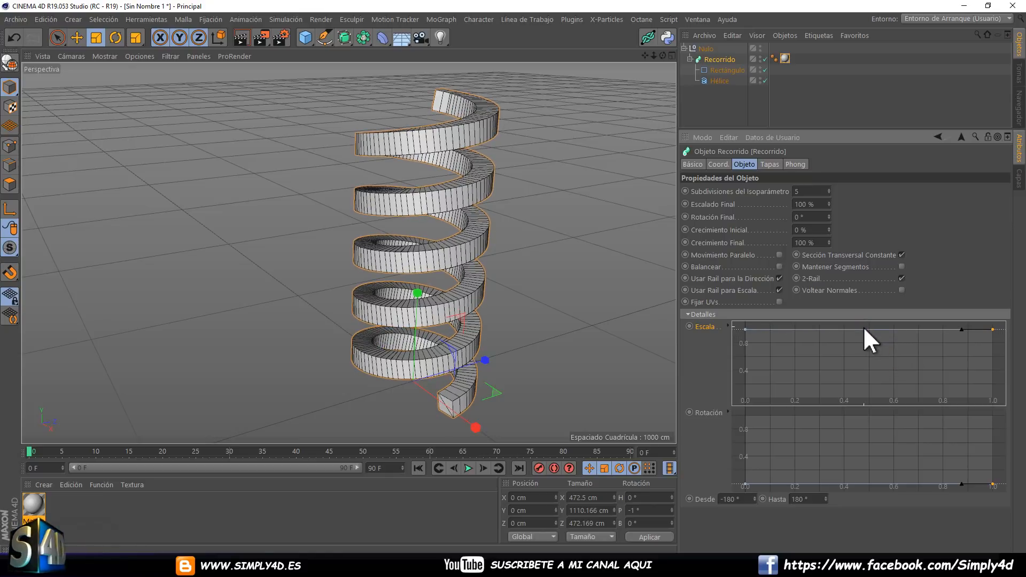
pyautogui.moveTo(863, 329); pyautogui.dragTo(864, 398)
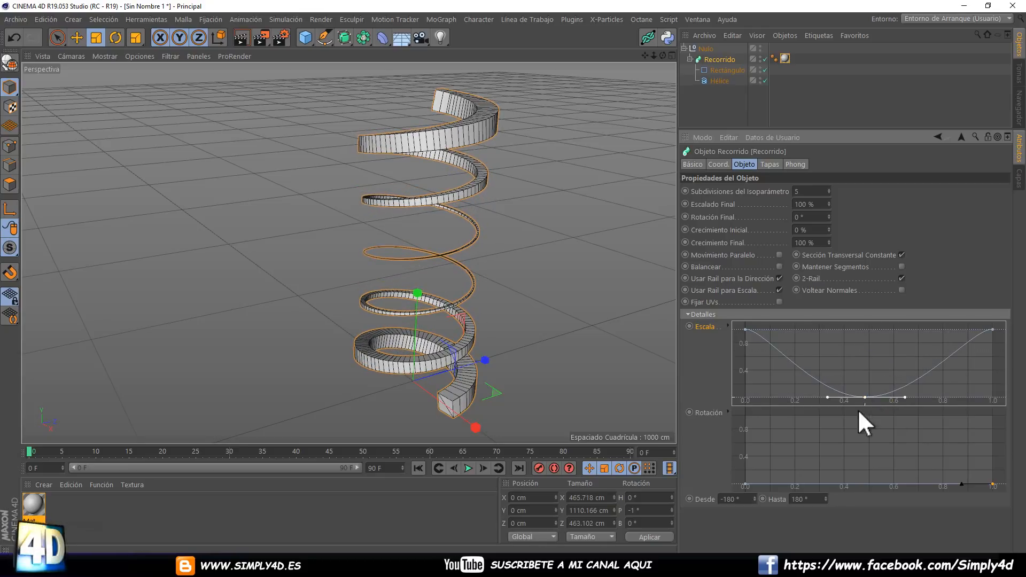
# Raise Recorrido's flat Rotación curve to about 0.7 and set its Subdivisiones del Isoparámetro to 6.
pyautogui.moveTo(797, 485); pyautogui.dragTo(803, 433)
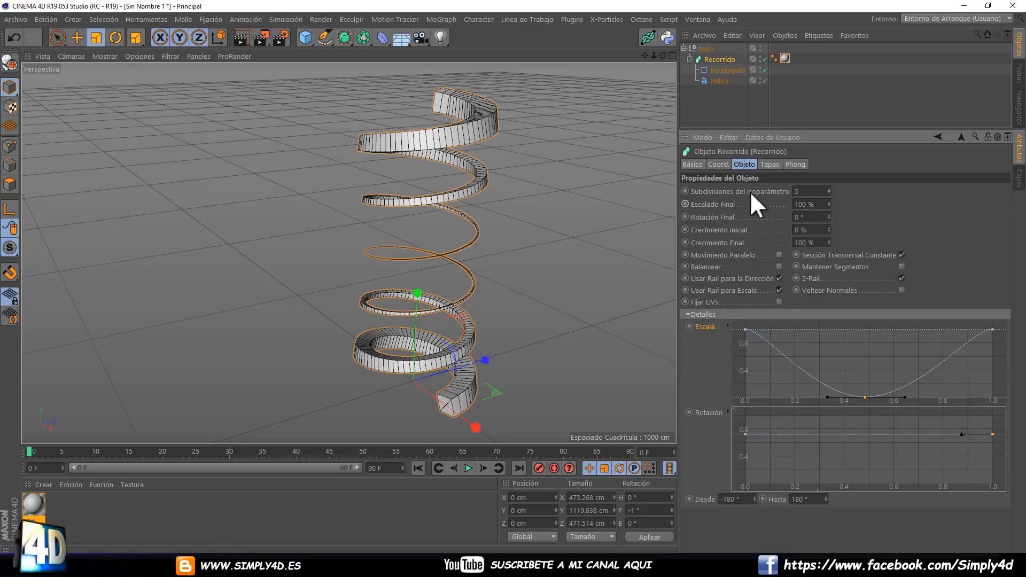
pyautogui.click(828, 191)
pyautogui.click(828, 192)
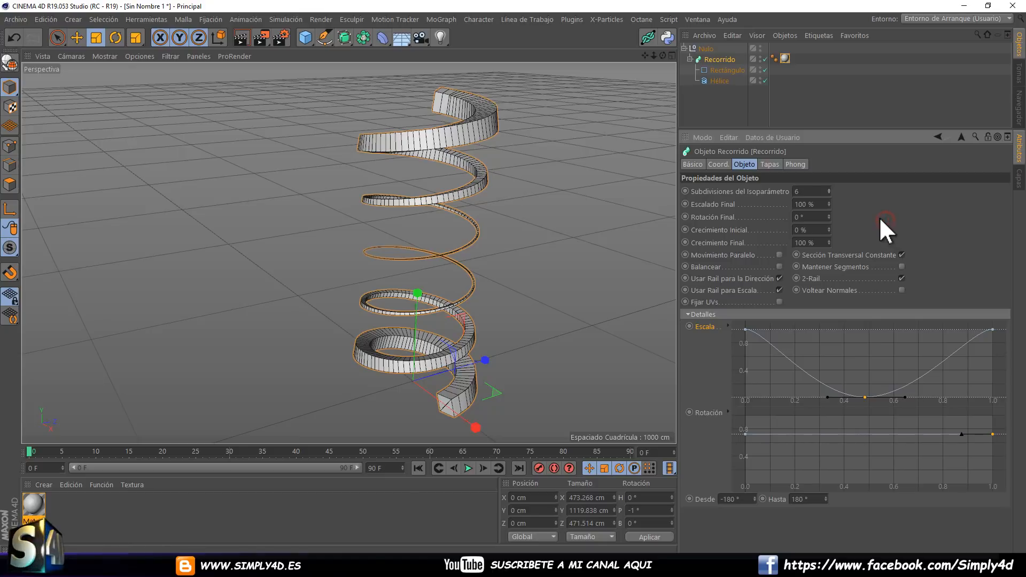
# Reset Recorrido's Escala and Rotación curves to their defaults.
pyautogui.rightClick(710, 328)
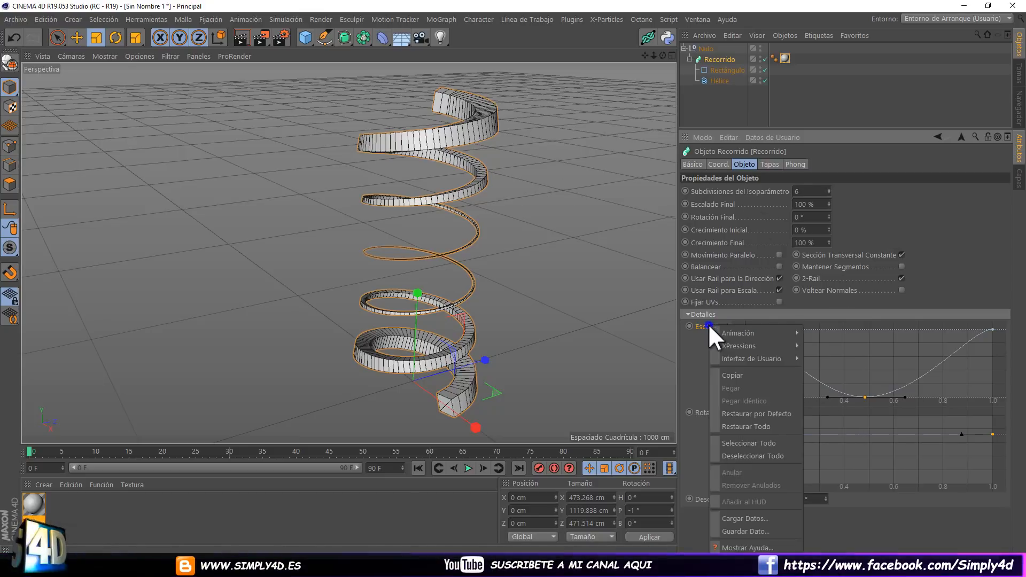
pyautogui.click(753, 414)
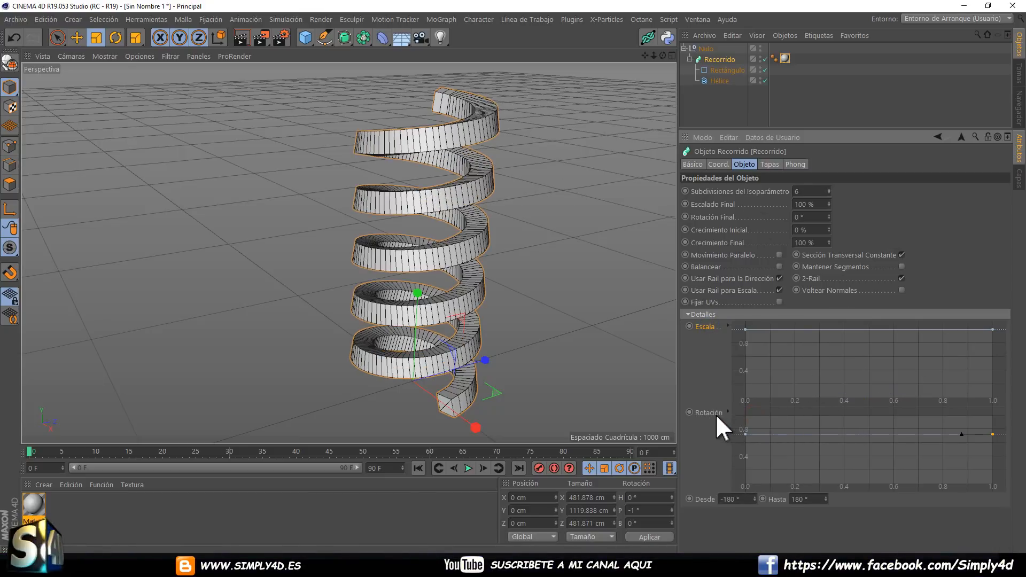
pyautogui.rightClick(716, 415)
pyautogui.click(740, 415)
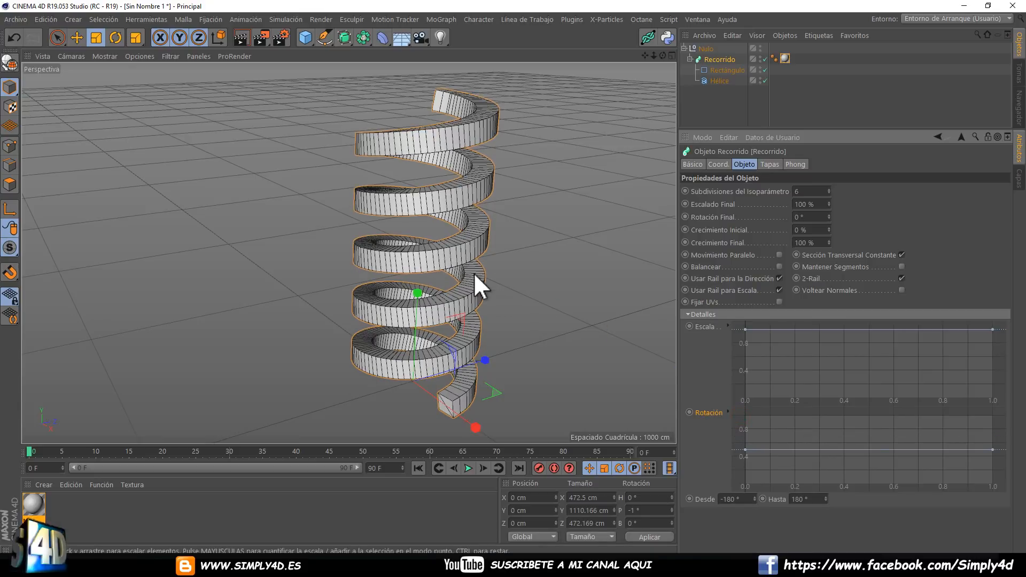
# Set both the Inicial and Final caps of Recorrido to Ninguno so the spring's ends are open.
pyautogui.scroll(2, 470, 162)
pyautogui.keyDown('alt'); pyautogui.moveTo(470, 163); pyautogui.dragTo(373, 132); pyautogui.keyUp('alt')
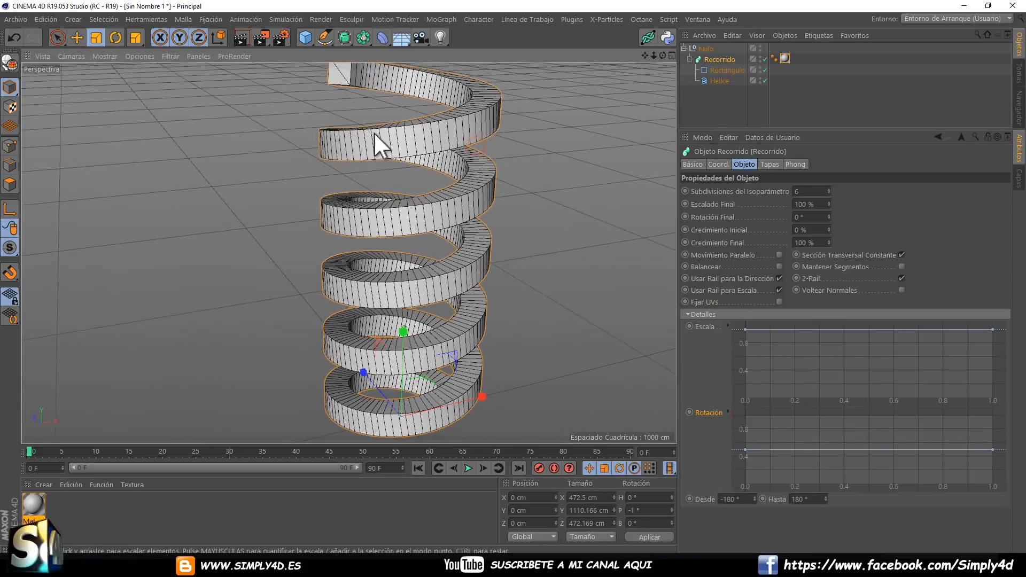
pyautogui.keyDown('alt'); pyautogui.moveTo(373, 133); pyautogui.dragTo(432, 223, button='middle'); pyautogui.keyUp('alt')
pyautogui.scroll(2, 433, 224)
pyautogui.click(769, 164)
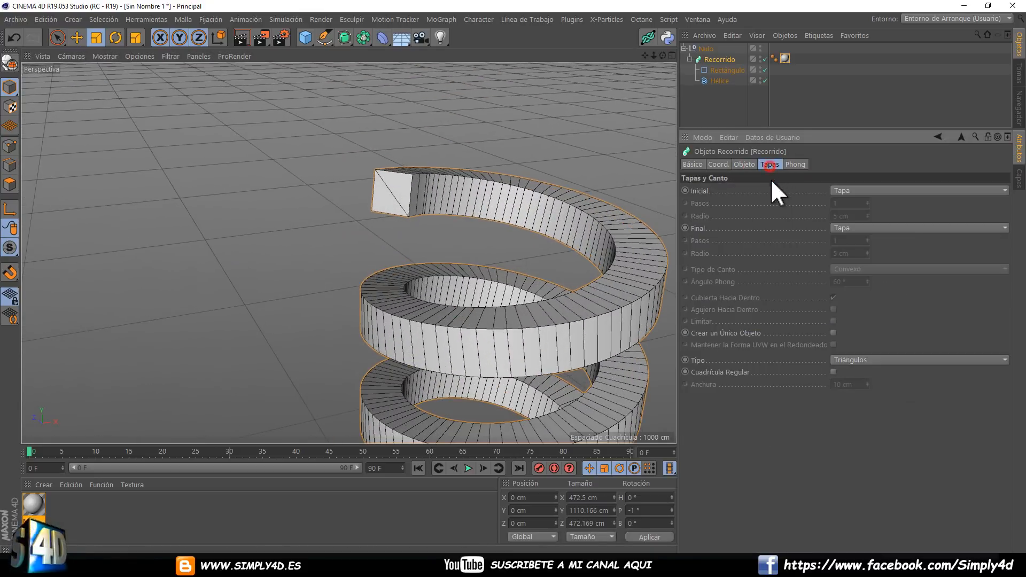
pyautogui.scroll(2, 390, 187)
pyautogui.scroll(4, 386, 186)
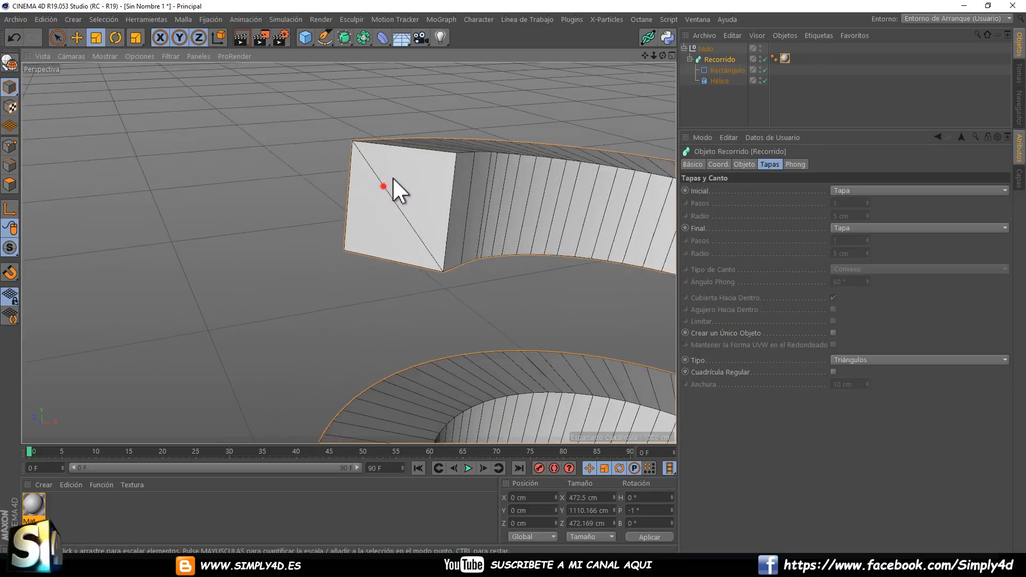
pyautogui.keyDown('alt'); pyautogui.moveTo(470, 182); pyautogui.dragTo(388, 171); pyautogui.keyUp('alt')
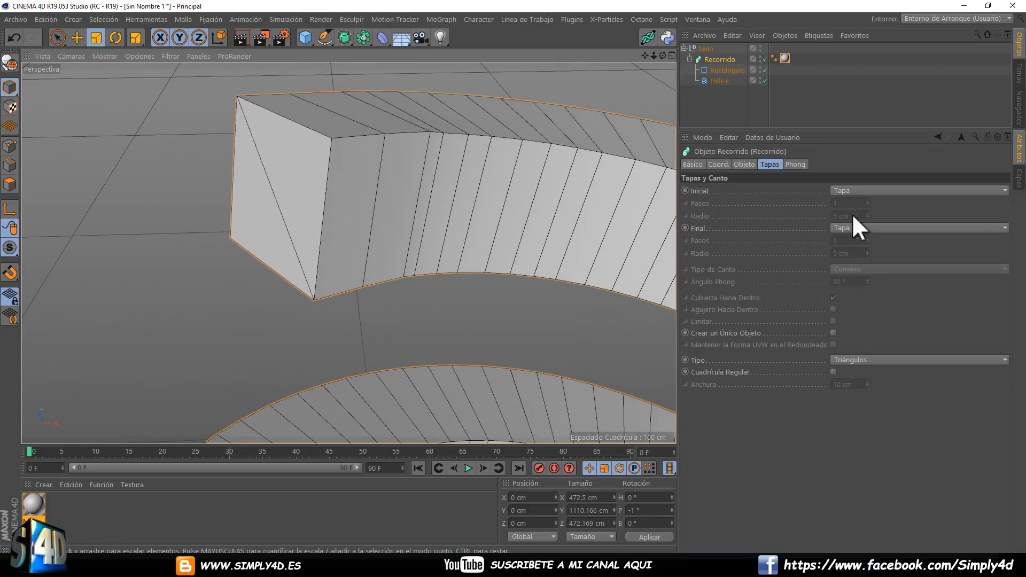
pyautogui.click(842, 191)
pyautogui.click(850, 200)
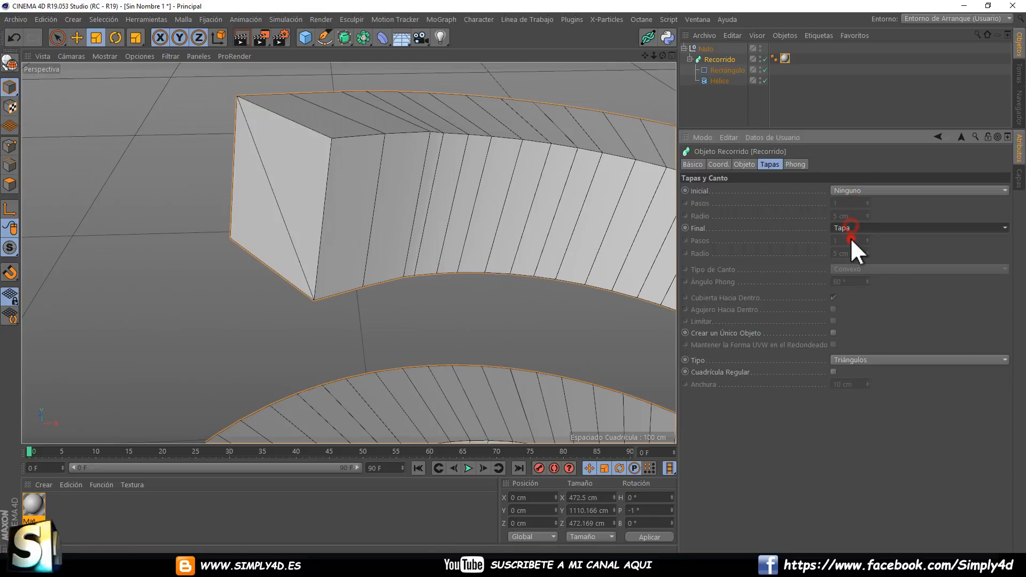
pyautogui.click(851, 239)
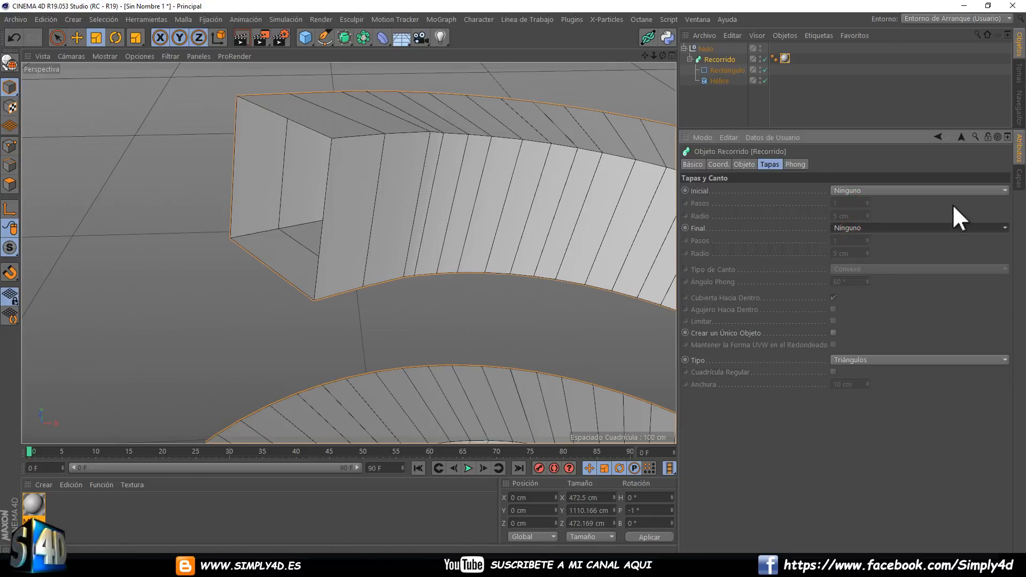
# Set Recorrido's Inicial and Final caps to Canto, with 3 Pasos for the Final edge.
pyautogui.click(857, 191)
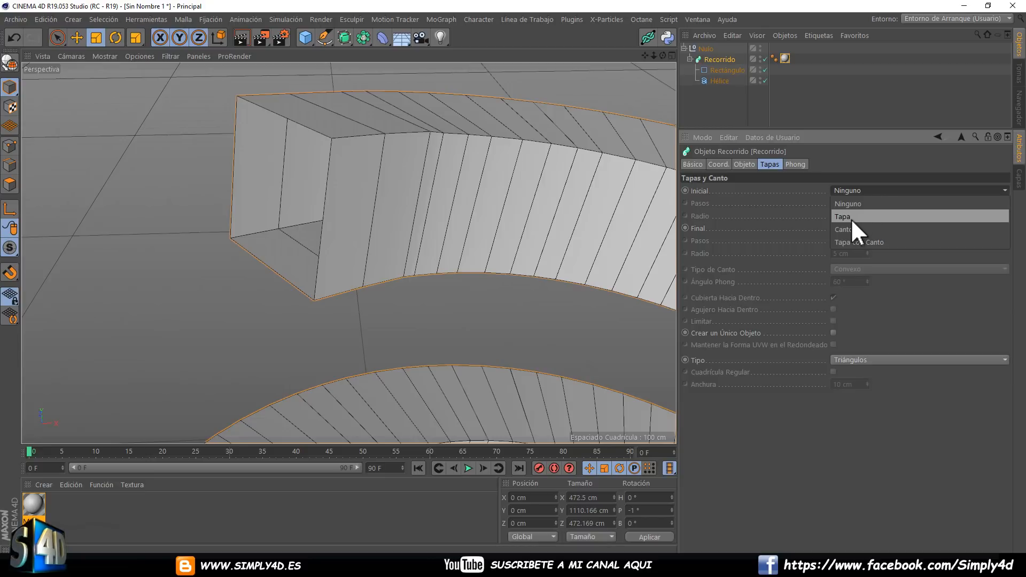
pyautogui.click(848, 229)
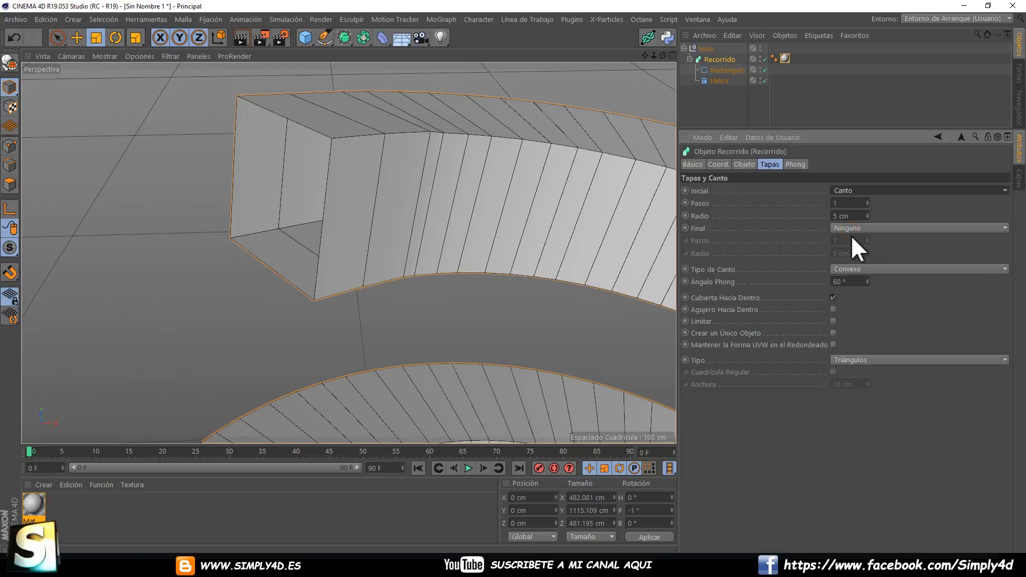
pyautogui.click(850, 265)
pyautogui.click(847, 230)
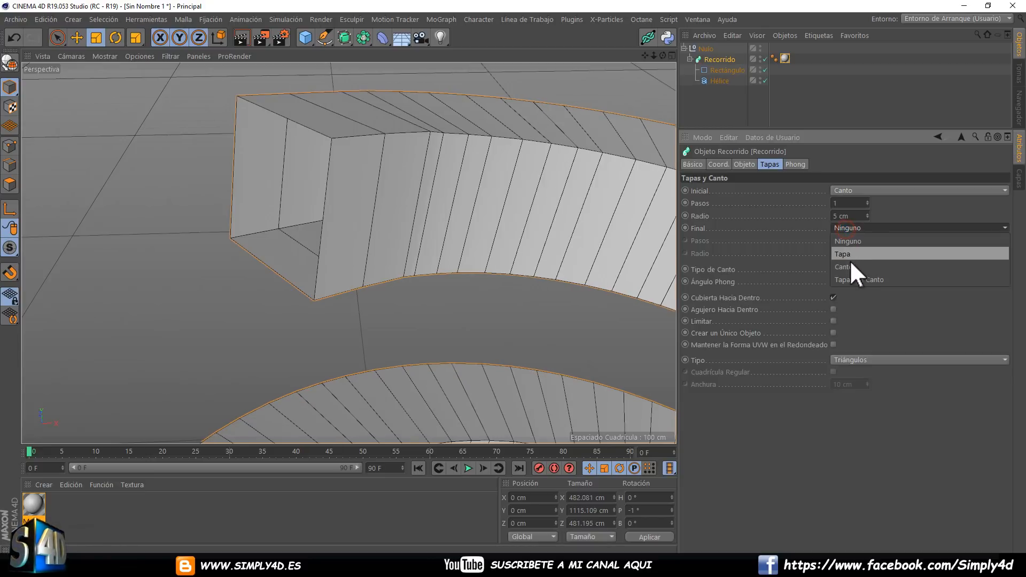
pyautogui.click(850, 263)
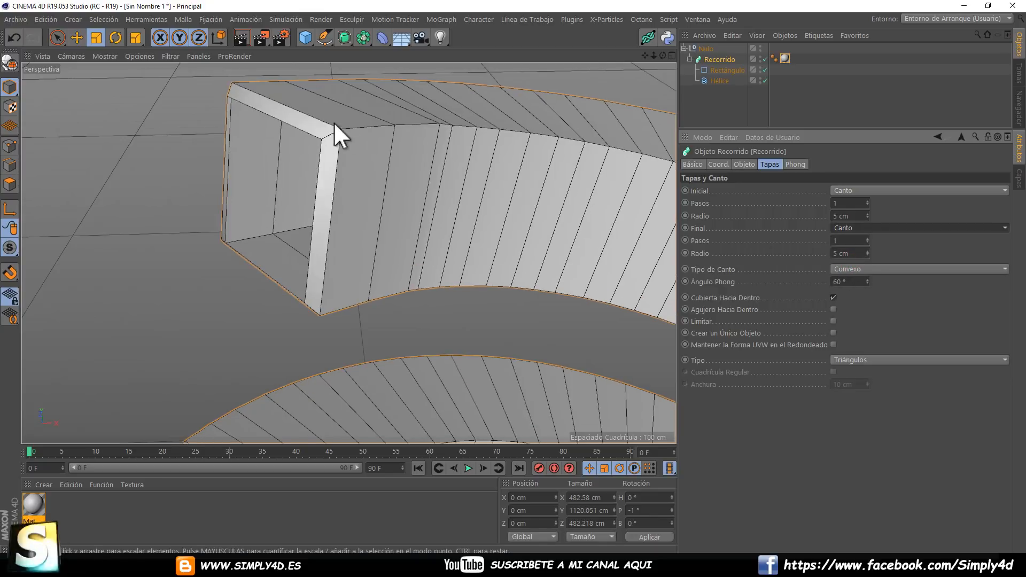
pyautogui.moveTo(867, 238); pyautogui.dragTo(867, 238)
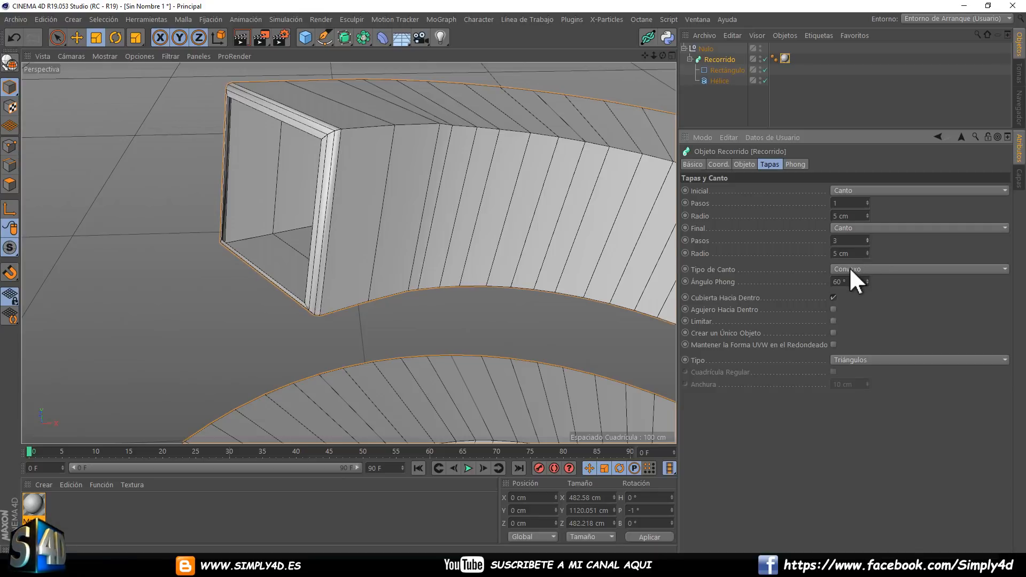
# Try the Cóncavo and 1 Paso edge types on Recorrido's caps.
pyautogui.click(869, 268)
pyautogui.click(854, 301)
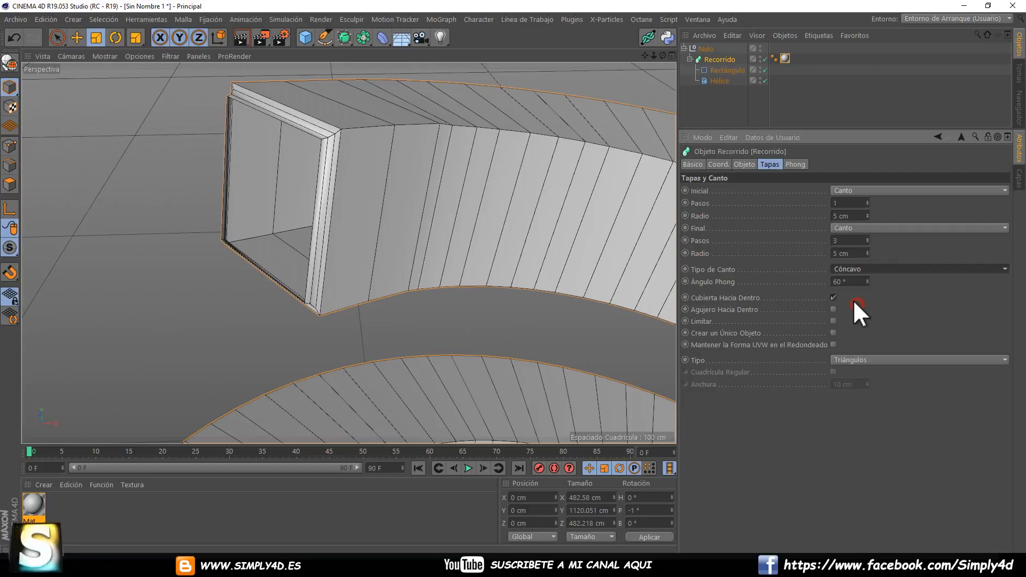
pyautogui.click(850, 271)
pyautogui.click(849, 330)
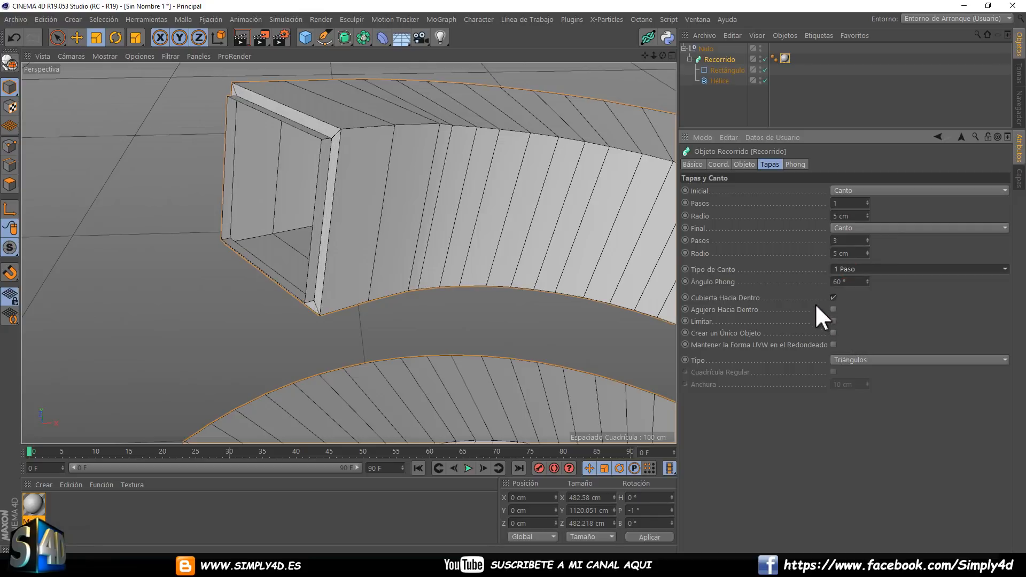
# Try a larger radius on Recorrido's Final edge, ending with 4 cm.
pyautogui.click(867, 251)
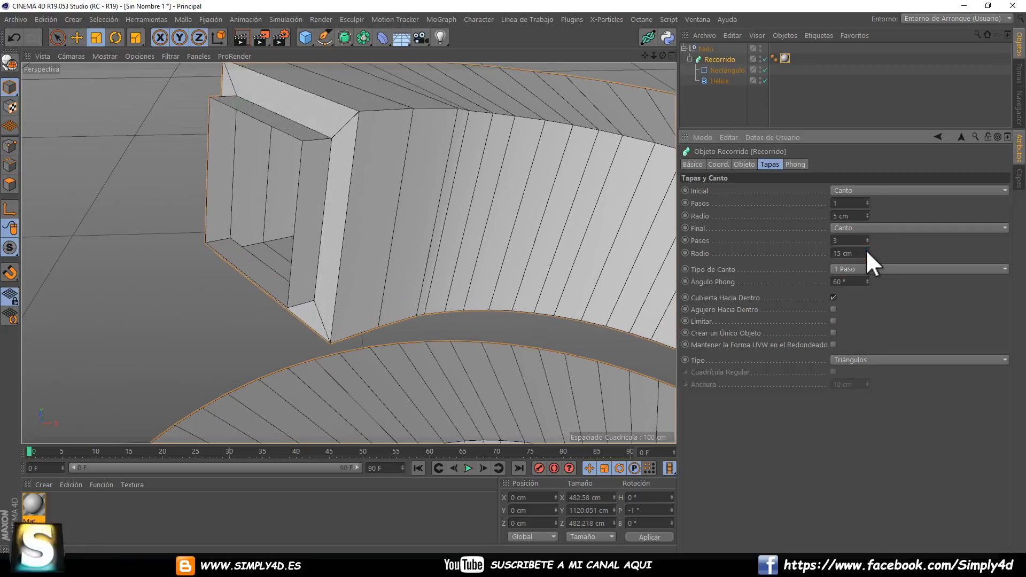
pyautogui.click(867, 251)
pyautogui.click(867, 250)
pyautogui.moveTo(866, 251); pyautogui.dragTo(851, 230)
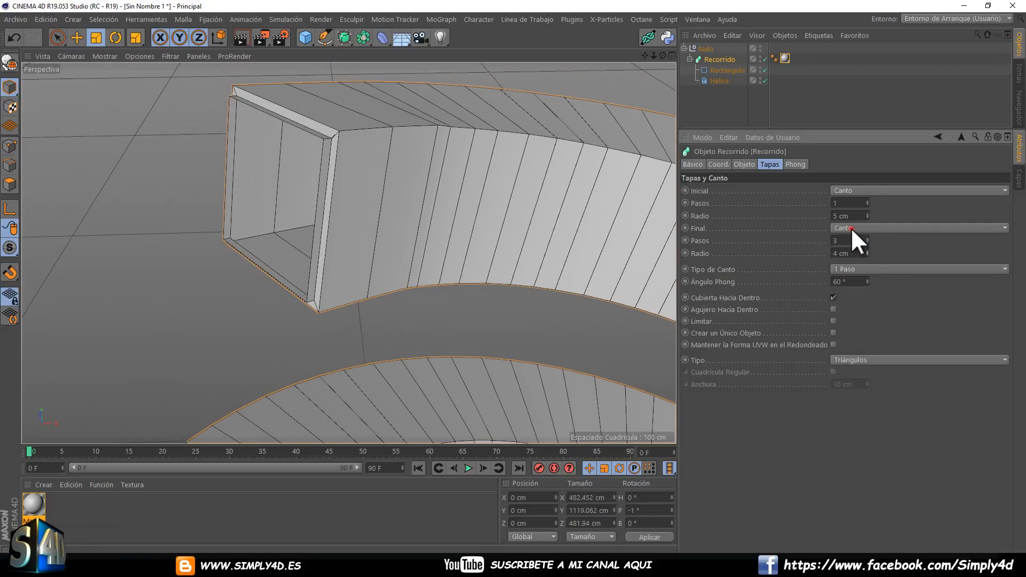
# Close both ends of the spring by setting the Final and Inicial caps to Tapa con Canto.
pyautogui.click(850, 227)
pyautogui.click(848, 279)
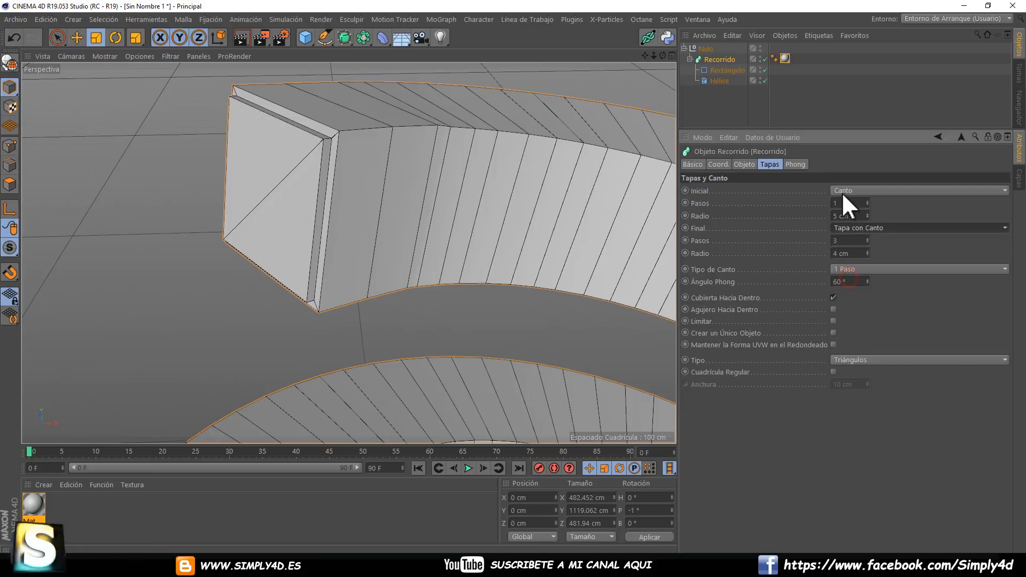
pyautogui.click(842, 191)
pyautogui.click(860, 240)
# Examine the whole spring and the beveled cap at its lower end up close.
pyautogui.scroll(-3, 454, 252)
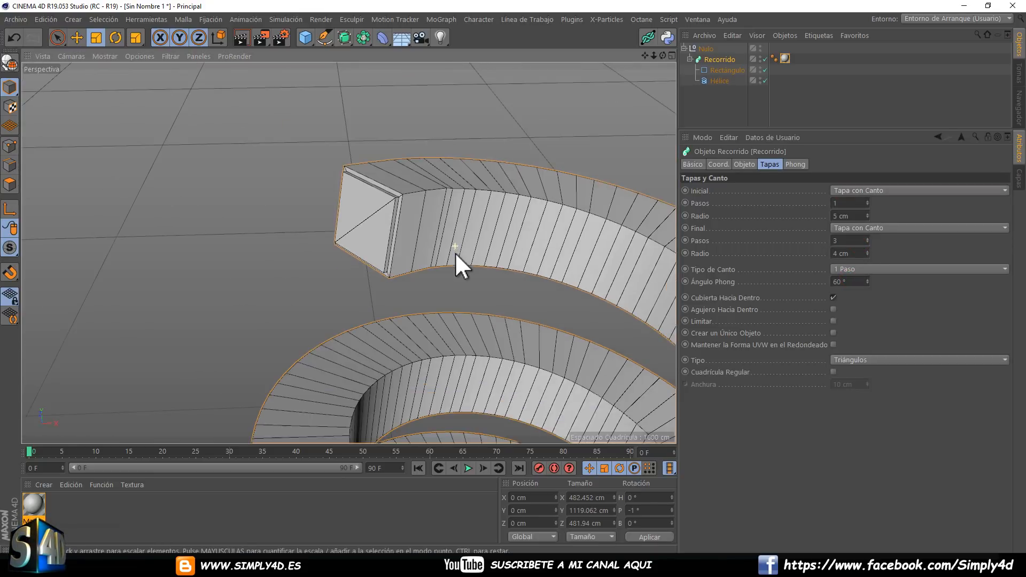
pyautogui.scroll(-8, 454, 252)
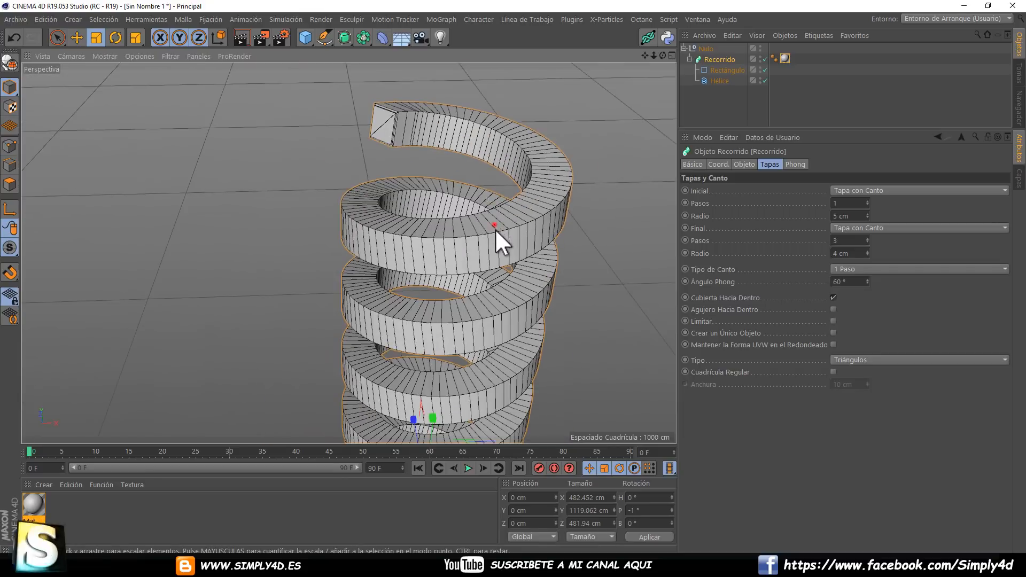
pyautogui.keyDown('alt'); pyautogui.moveTo(495, 228); pyautogui.dragTo(496, 317); pyautogui.keyUp('alt')
pyautogui.keyDown('alt'); pyautogui.moveTo(496, 318); pyautogui.dragTo(518, 168, button='middle'); pyautogui.keyUp('alt')
pyautogui.keyDown('alt'); pyautogui.moveTo(444, 269); pyautogui.dragTo(535, 273); pyautogui.keyUp('alt')
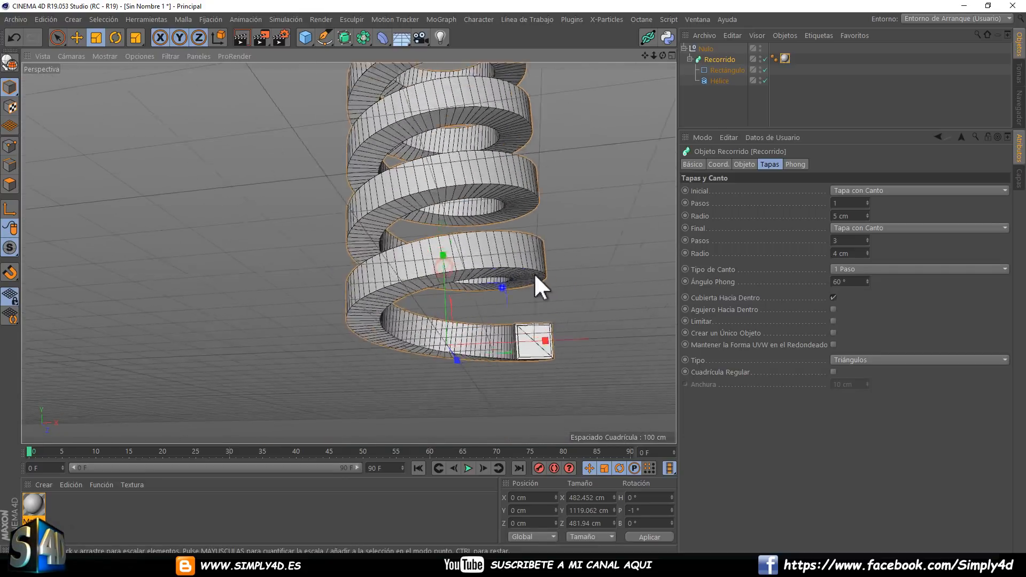
pyautogui.keyDown('alt'); pyautogui.moveTo(535, 273); pyautogui.dragTo(585, 274, button='right'); pyautogui.keyUp('alt')
pyautogui.keyDown('alt'); pyautogui.moveTo(507, 323); pyautogui.dragTo(453, 183, button='middle'); pyautogui.keyUp('alt')
pyautogui.keyDown('alt'); pyautogui.moveTo(453, 183); pyautogui.dragTo(538, 154); pyautogui.keyUp('alt')
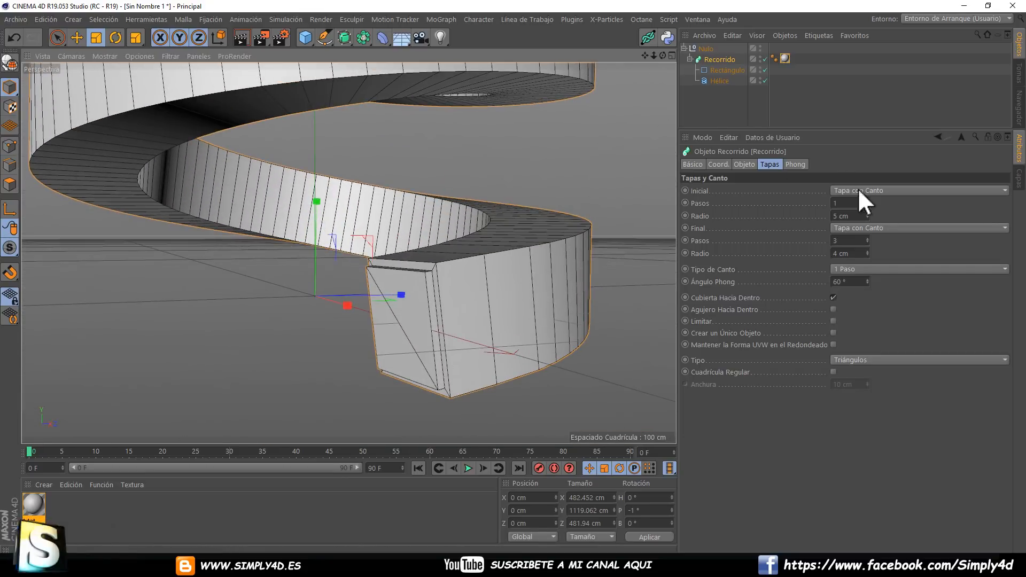
# Try the Cóncavo and Lineal edge types on the spring's lower cap.
pyautogui.click(851, 267)
pyautogui.click(849, 306)
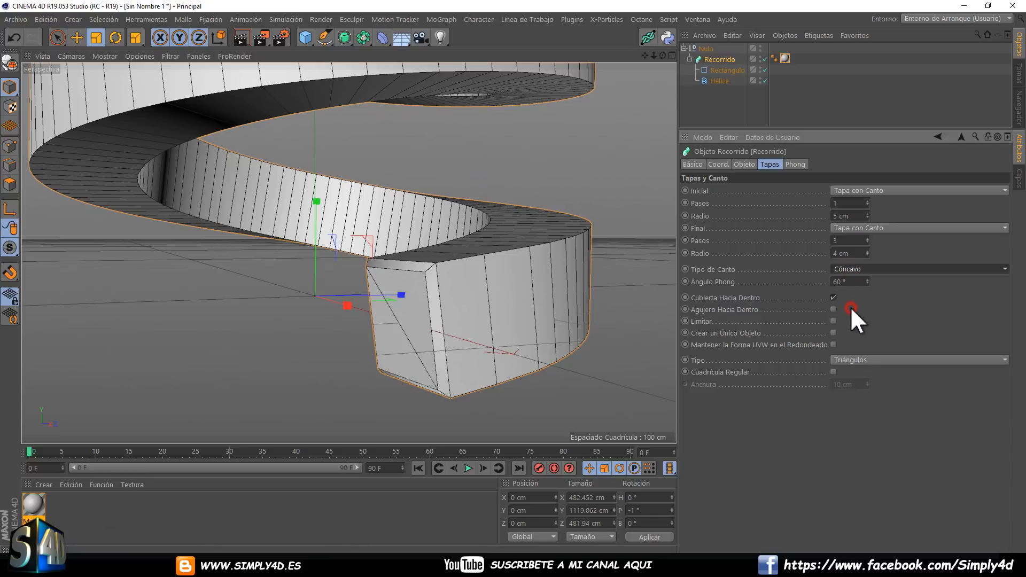
pyautogui.click(853, 270)
pyautogui.click(853, 282)
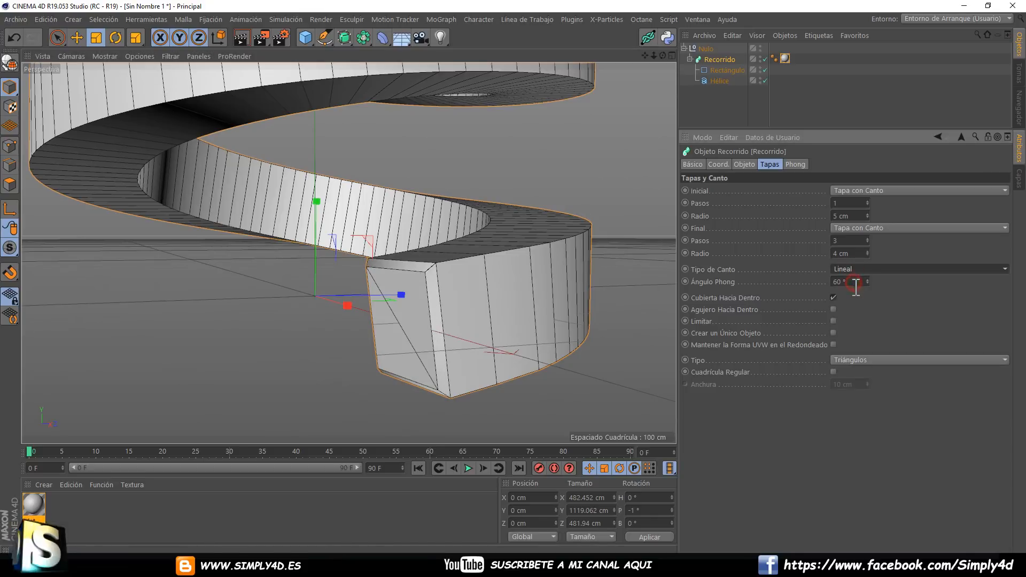
# Set the Inicial edge to 4 Pasos and the Tipo de Canto to Grabado.
pyautogui.click(867, 200)
pyautogui.click(867, 201)
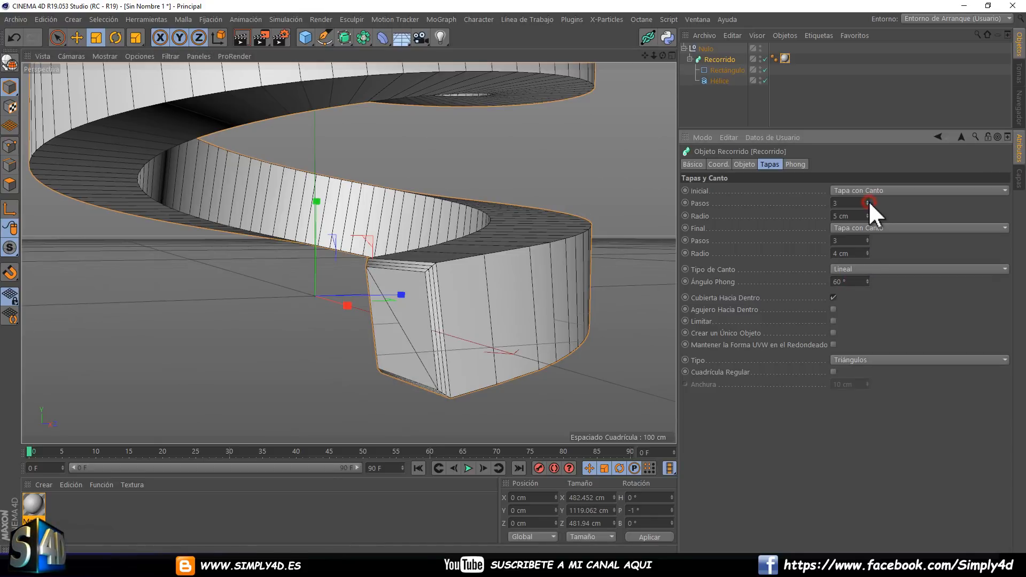
pyautogui.click(867, 201)
pyautogui.click(849, 269)
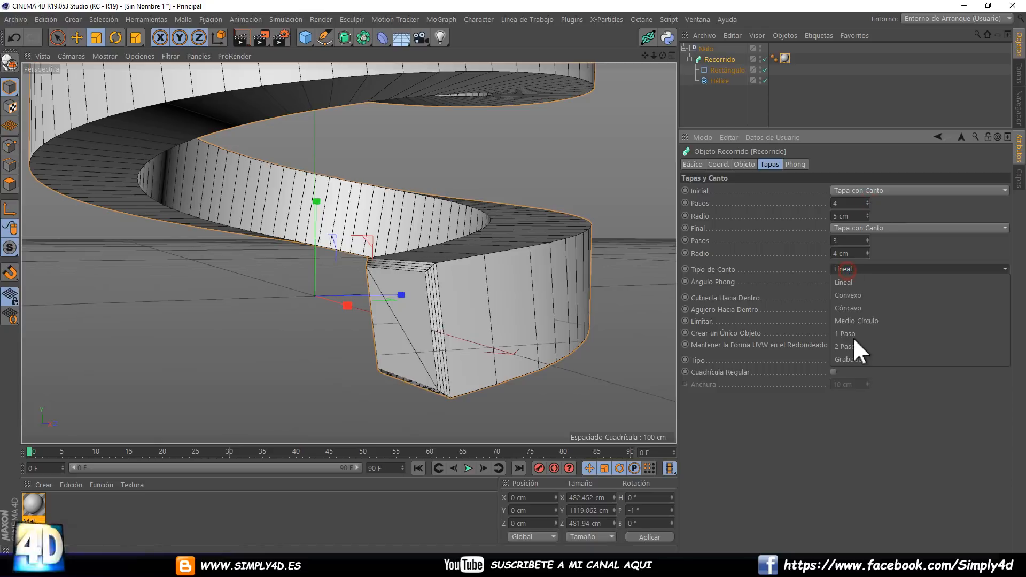
pyautogui.click(858, 355)
# Add a Hinchar deformer and place it inside the Nulo alongside Recorrido.
pyautogui.keyDown('alt'); pyautogui.moveTo(589, 327); pyautogui.dragTo(431, 285); pyautogui.keyUp('alt')
pyautogui.scroll(-3, 458, 279)
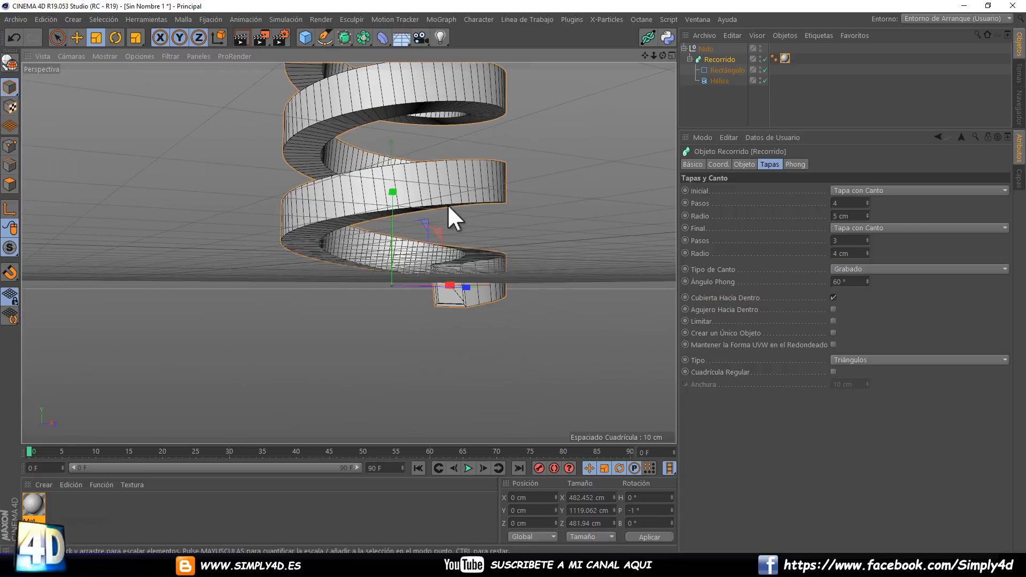
pyautogui.keyDown('alt'); pyautogui.moveTo(447, 204); pyautogui.dragTo(430, 289, button='middle'); pyautogui.keyUp('alt')
pyautogui.moveTo(506, 156)
pyautogui.keyDown('alt'); pyautogui.mouseDown(button='middle')
pyautogui.moveTo(503, 201)
pyautogui.moveTo(482, 242)
pyautogui.mouseUp(button='middle'); pyautogui.keyUp('alt')
pyautogui.scroll(-5, 504, 206)
pyautogui.keyDown('alt'); pyautogui.moveTo(482, 242); pyautogui.dragTo(665, 74); pyautogui.keyUp('alt')
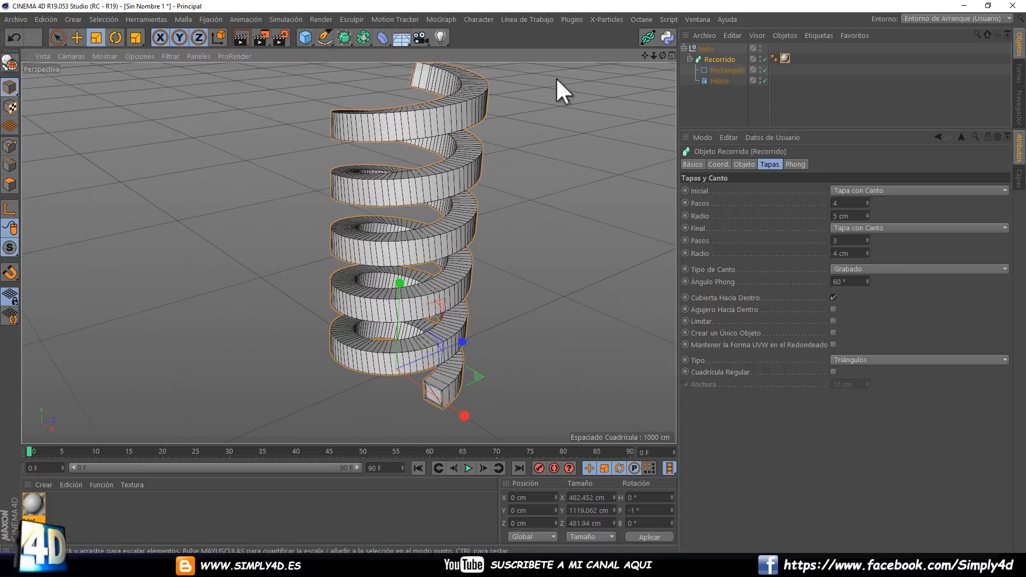
pyautogui.click(382, 36)
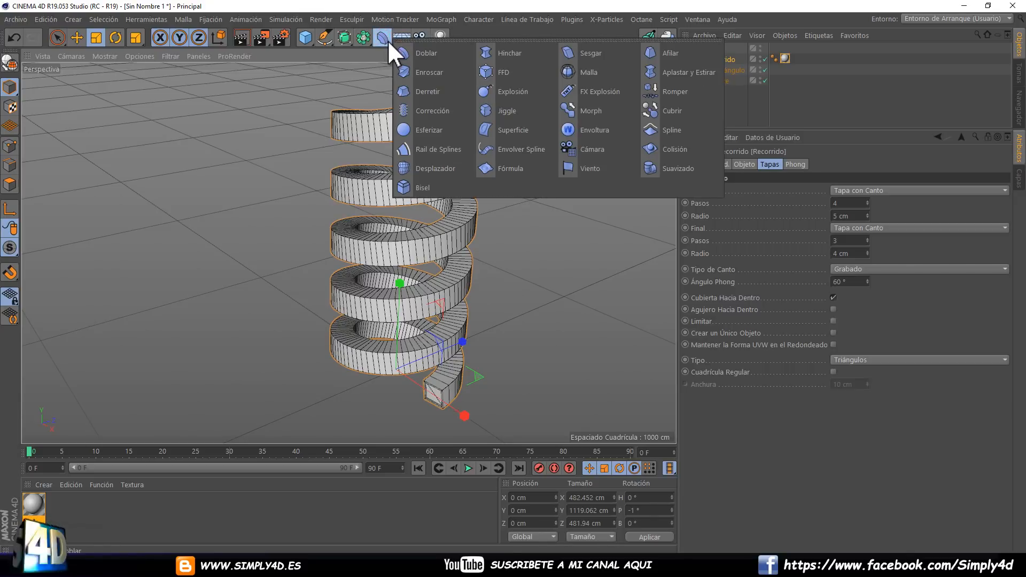
pyautogui.click(490, 56)
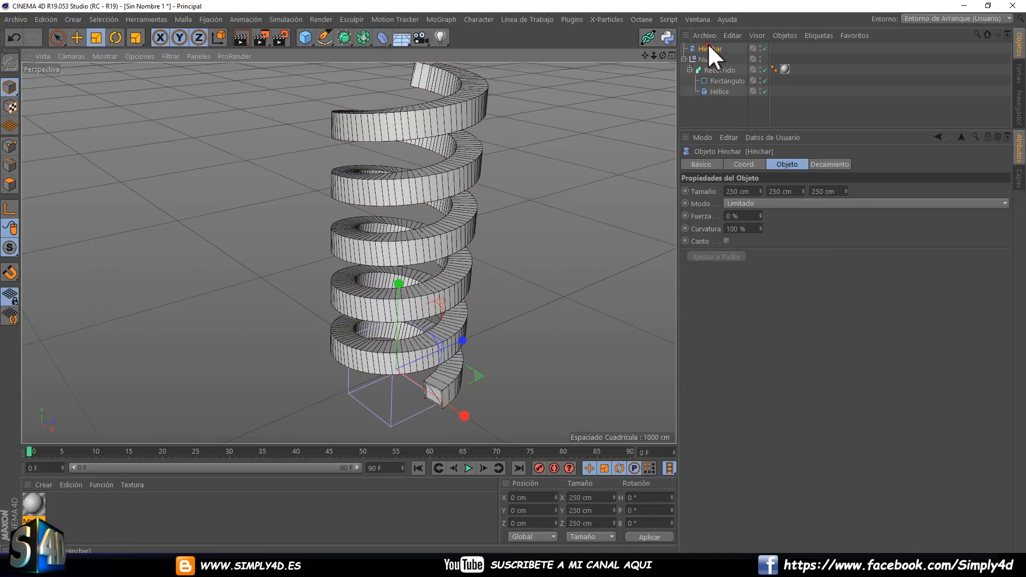
pyautogui.moveTo(708, 47); pyautogui.dragTo(701, 59)
# Scale the Hinchar deformer to about 595 cm and raise it to about 549 cm in Y, pinching the spring's middle inward.
pyautogui.click(98, 39)
pyautogui.moveTo(146, 183); pyautogui.dragTo(481, 181)
pyautogui.click(76, 38)
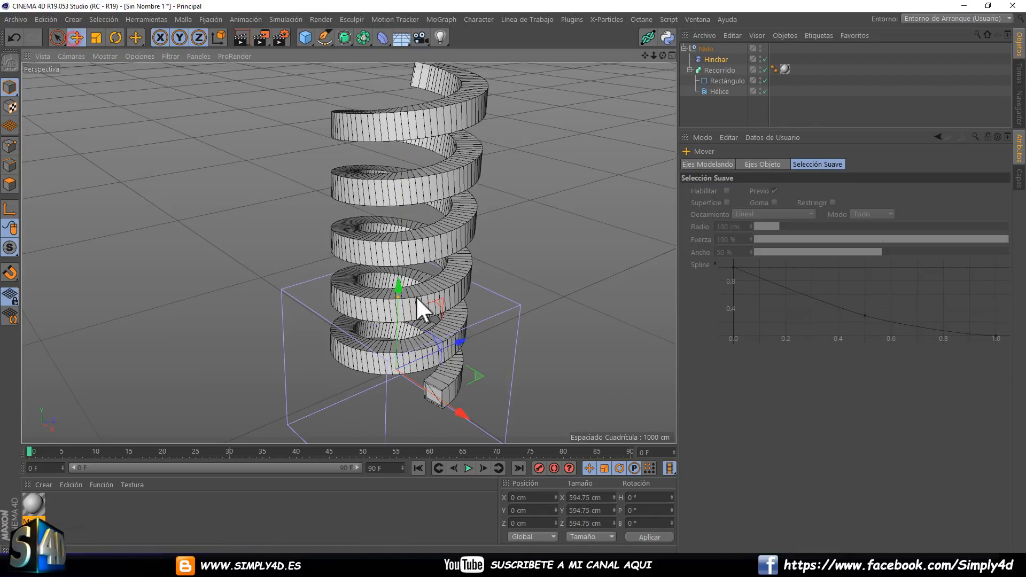
pyautogui.moveTo(396, 296); pyautogui.dragTo(305, 123)
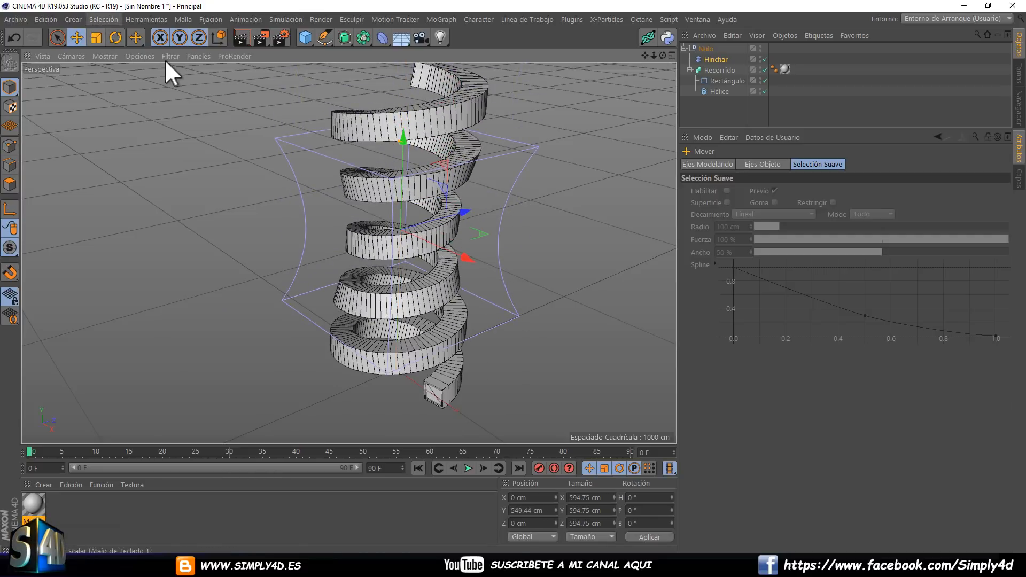
# Stretch the Hinchar deformer's Y Tamaño to 1158.75 cm so it spans the spring's full height.
pyautogui.click(700, 60)
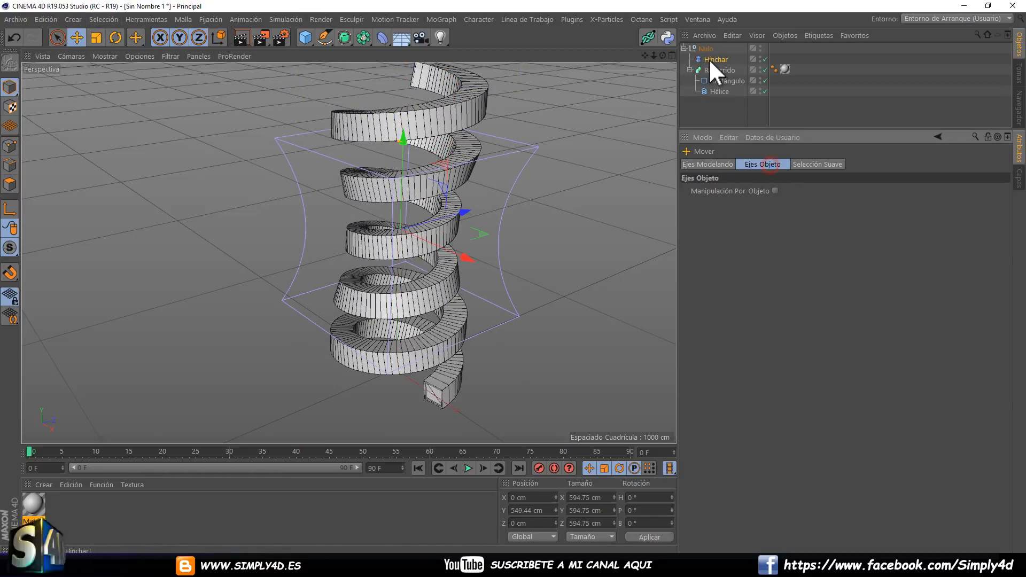
pyautogui.click(710, 59)
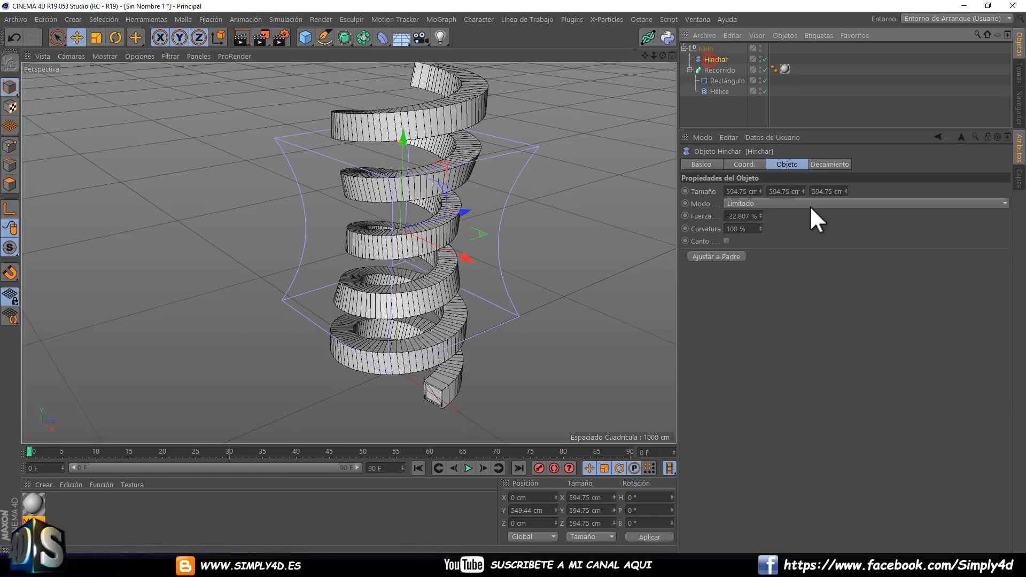
pyautogui.click(751, 165)
pyautogui.click(792, 164)
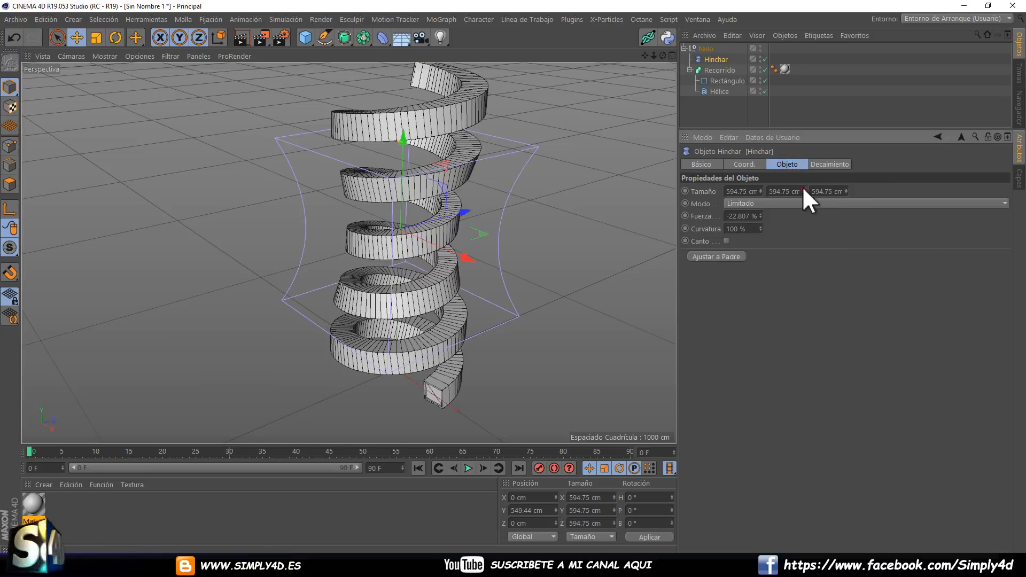
pyautogui.moveTo(803, 187); pyautogui.dragTo(802, 165)
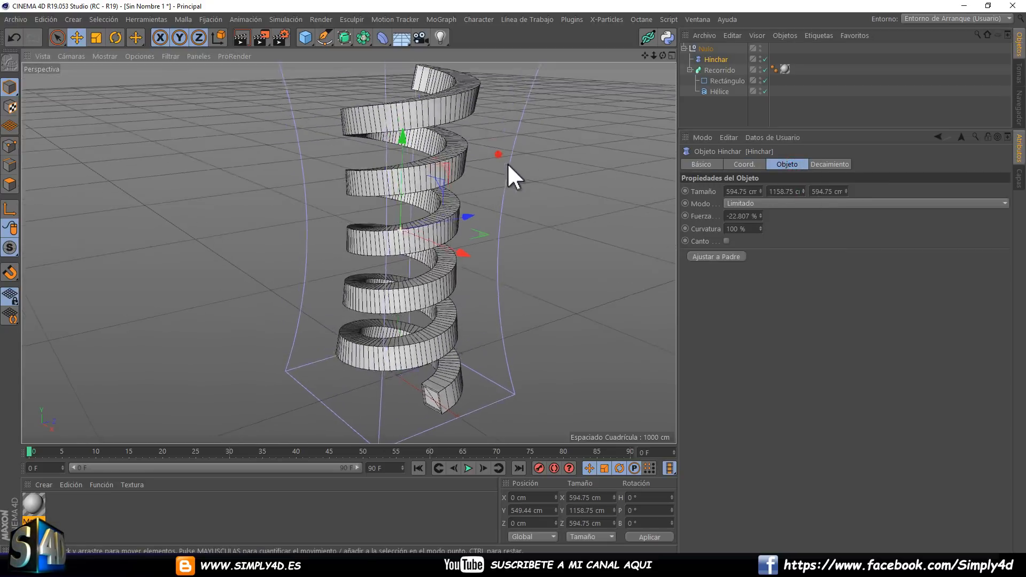
# Enable the Hinchar deformer's Canto option and set its Fuerza to about 150 %, bulging the spring outward.
pyautogui.keyDown('alt'); pyautogui.moveTo(508, 162); pyautogui.dragTo(499, 154); pyautogui.keyUp('alt')
pyautogui.moveTo(760, 216)
pyautogui.mouseDown()
pyautogui.moveTo(758, 201)
pyautogui.moveTo(758, 219)
pyautogui.mouseUp()
pyautogui.keyDown('alt'); pyautogui.moveTo(470, 206); pyautogui.dragTo(574, 187); pyautogui.keyUp('alt')
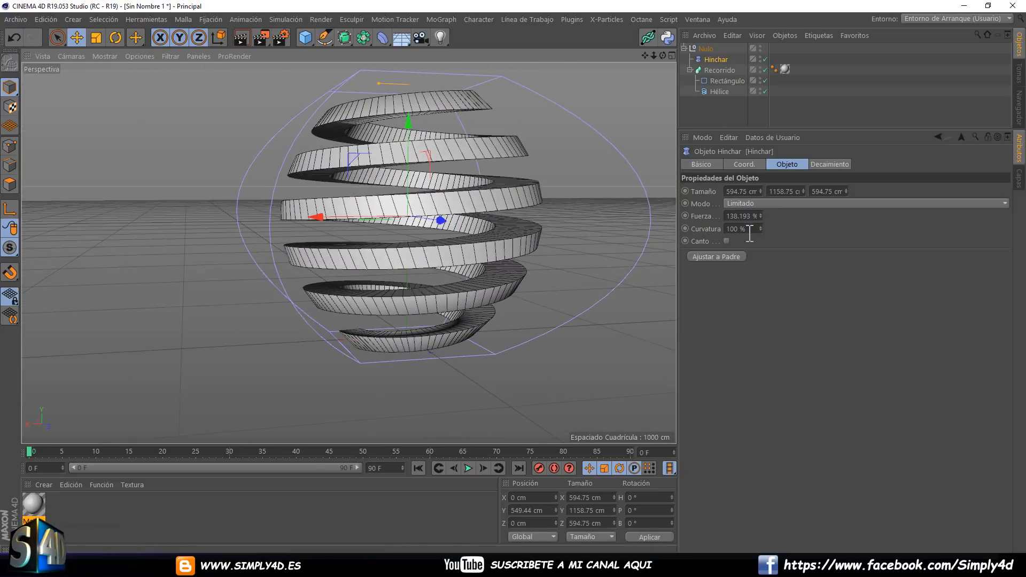
pyautogui.click(726, 241)
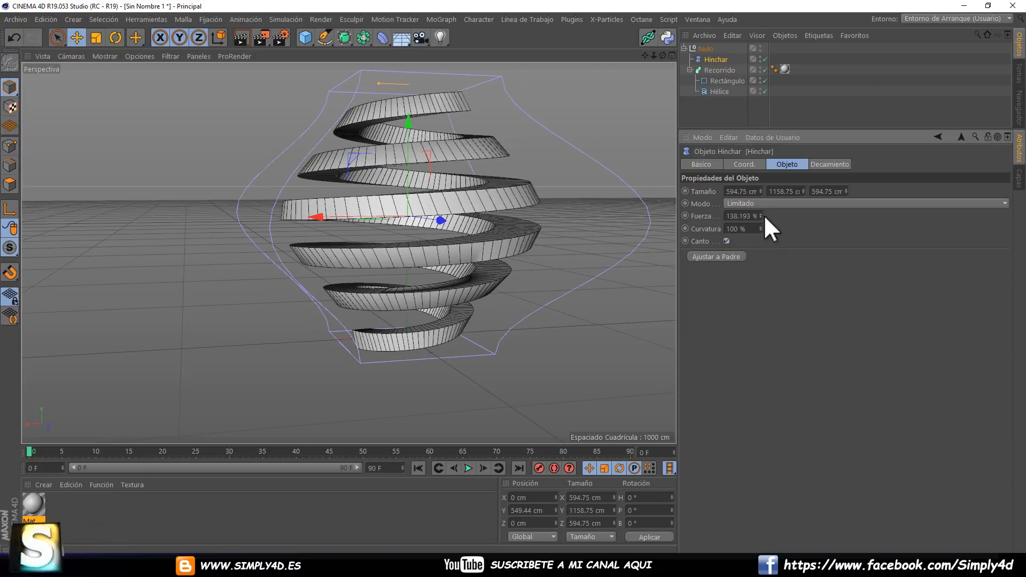
pyautogui.moveTo(764, 216)
pyautogui.mouseDown()
pyautogui.moveTo(767, 229)
pyautogui.moveTo(759, 200)
pyautogui.mouseUp()
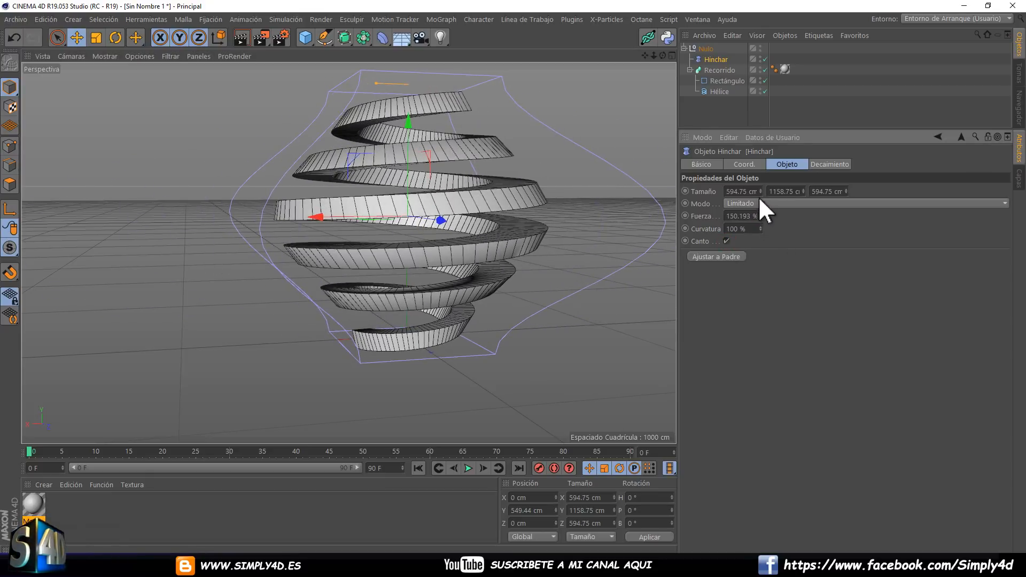
# Delete the Hinchar deformer, and clear the scene by deleting the Nulo with the Recorrido spring.
pyautogui.press('Delete')
pyautogui.click(708, 60)
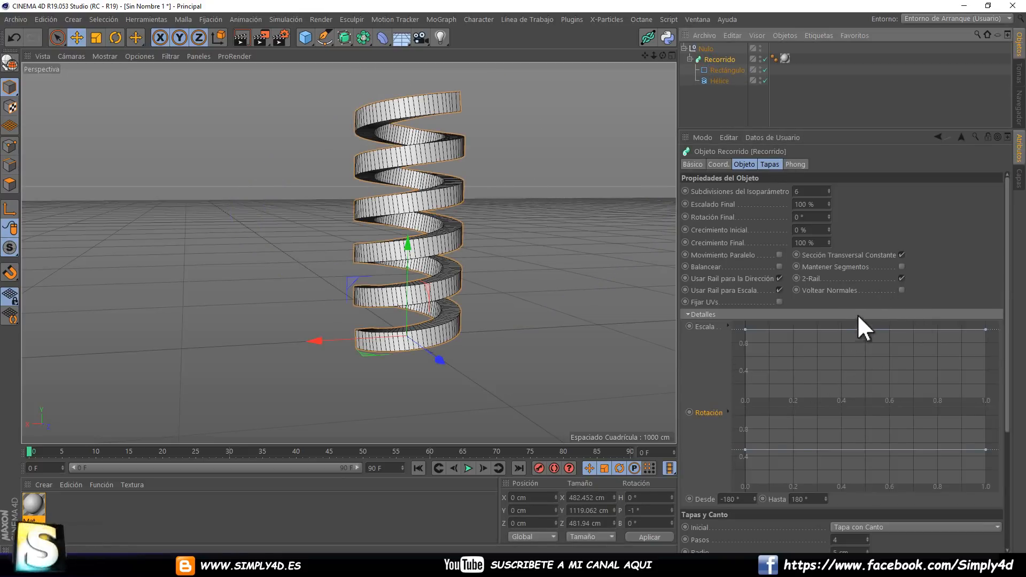
pyautogui.scroll(-5, 858, 316)
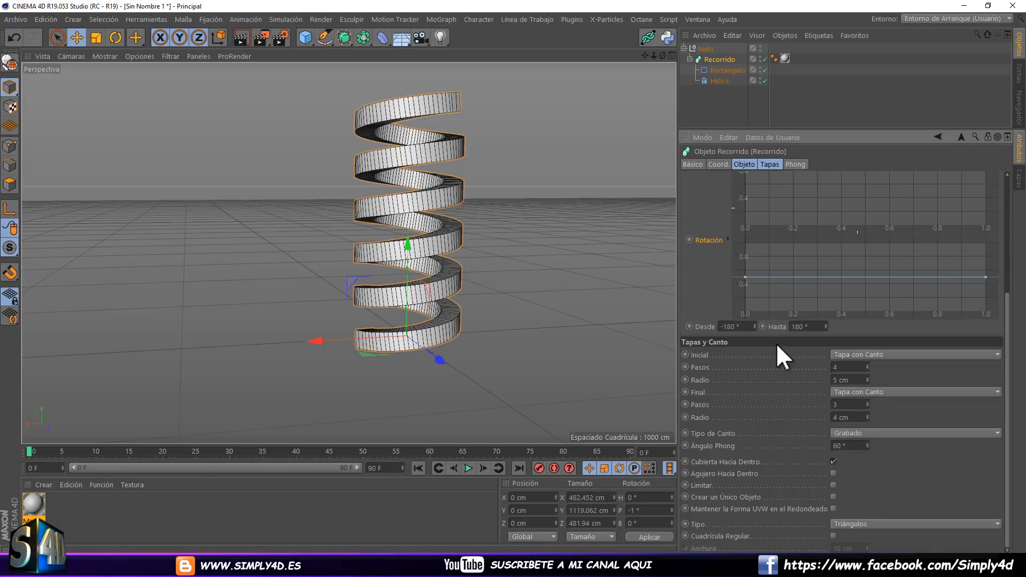
pyautogui.scroll(5, 776, 342)
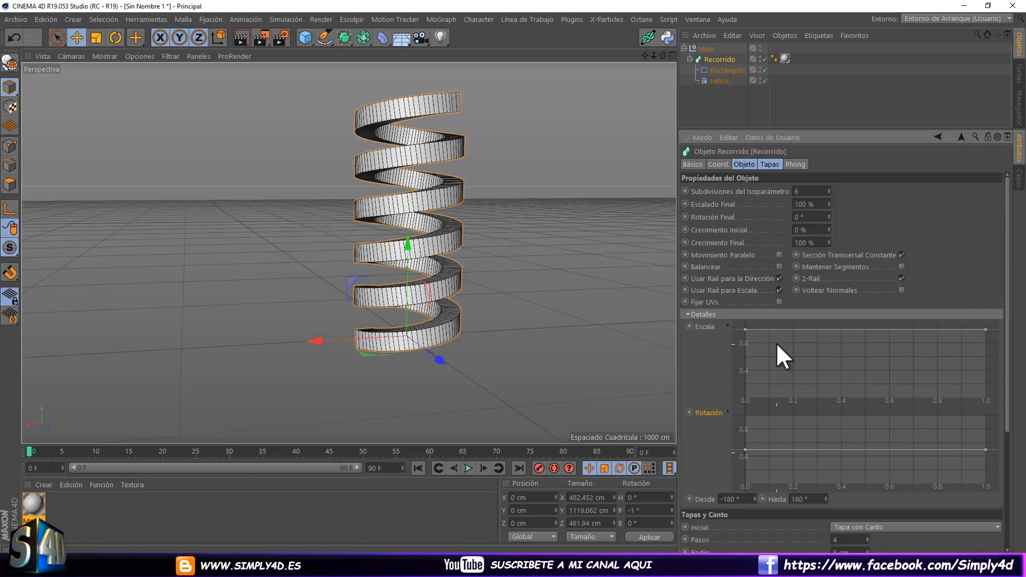
pyautogui.click(704, 47)
pyautogui.press('Delete')
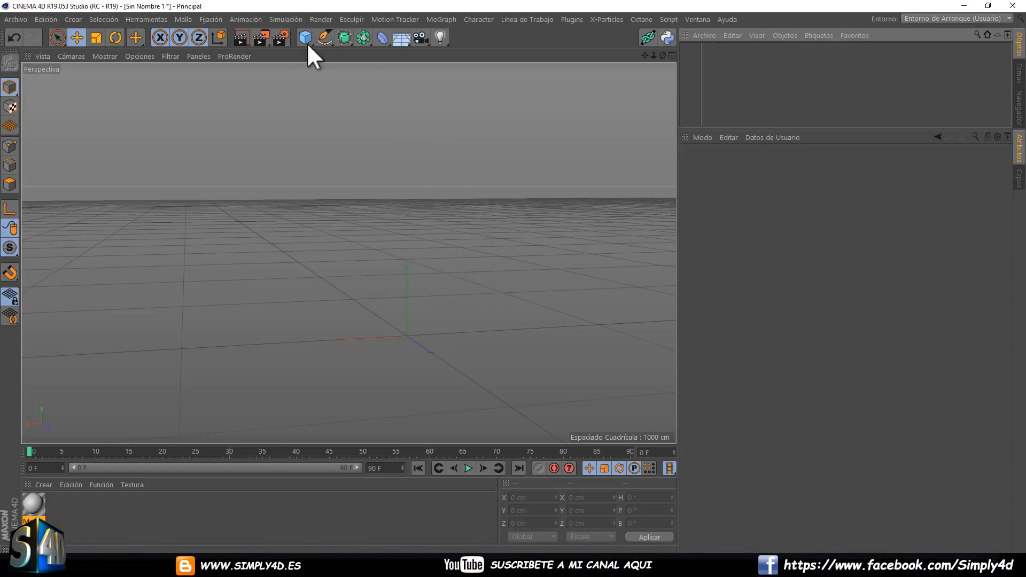
# Add a Texto spline to the empty scene.
pyautogui.click(345, 37)
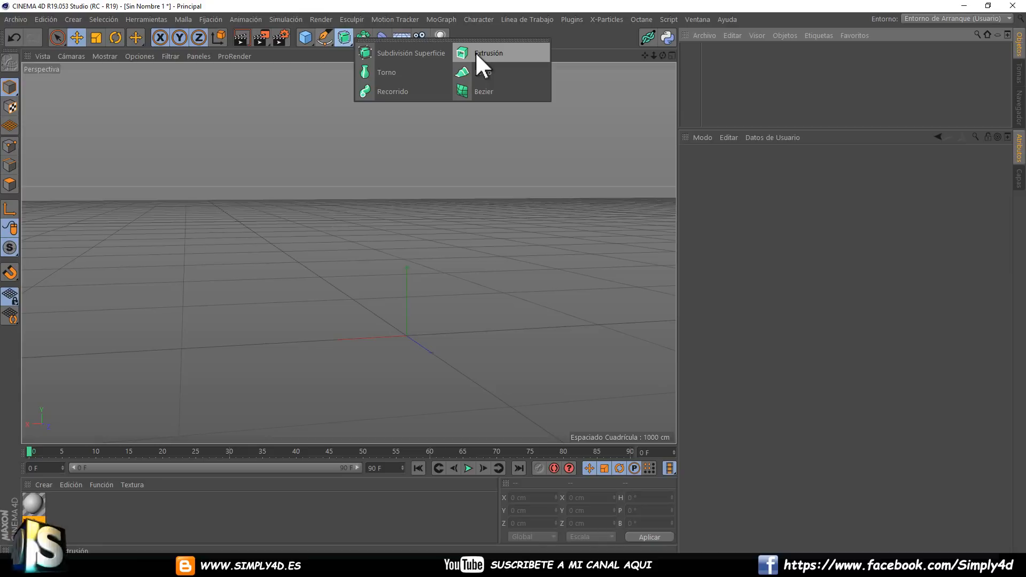
pyautogui.click(569, 38)
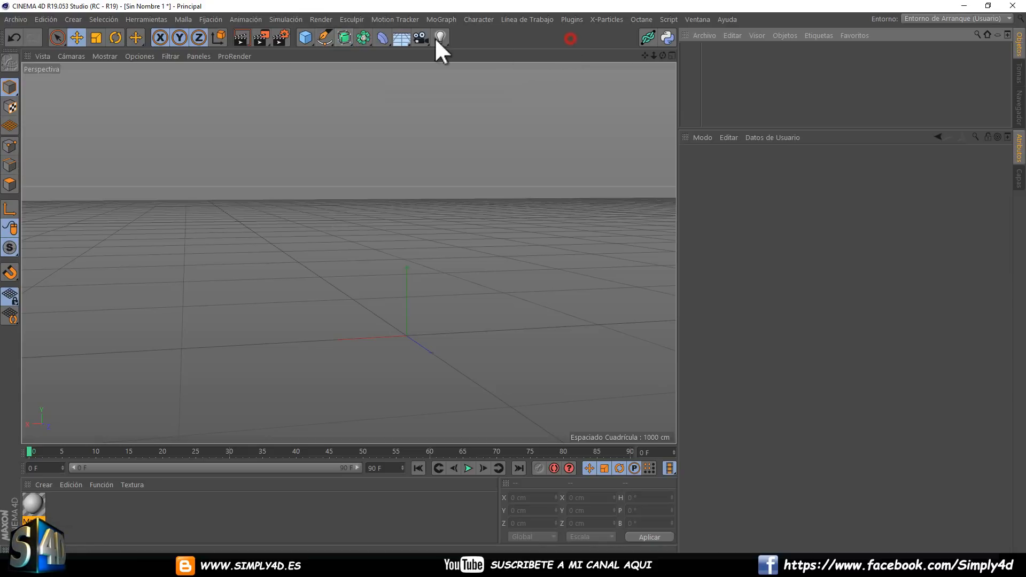
pyautogui.click(323, 36)
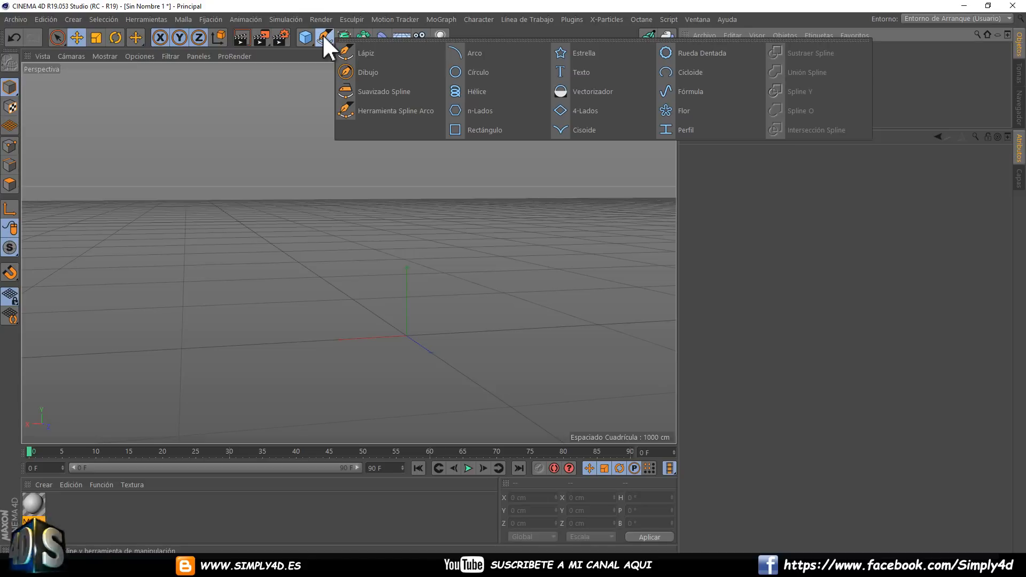
pyautogui.click(576, 74)
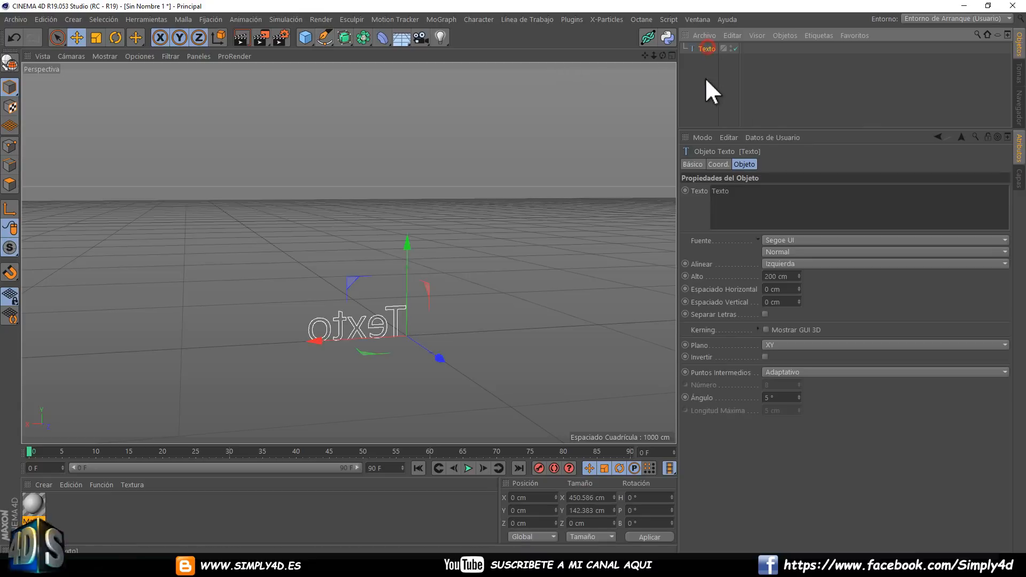
# Replace the Texto spline's content with PRUEBA.
pyautogui.doubleClick(763, 191)
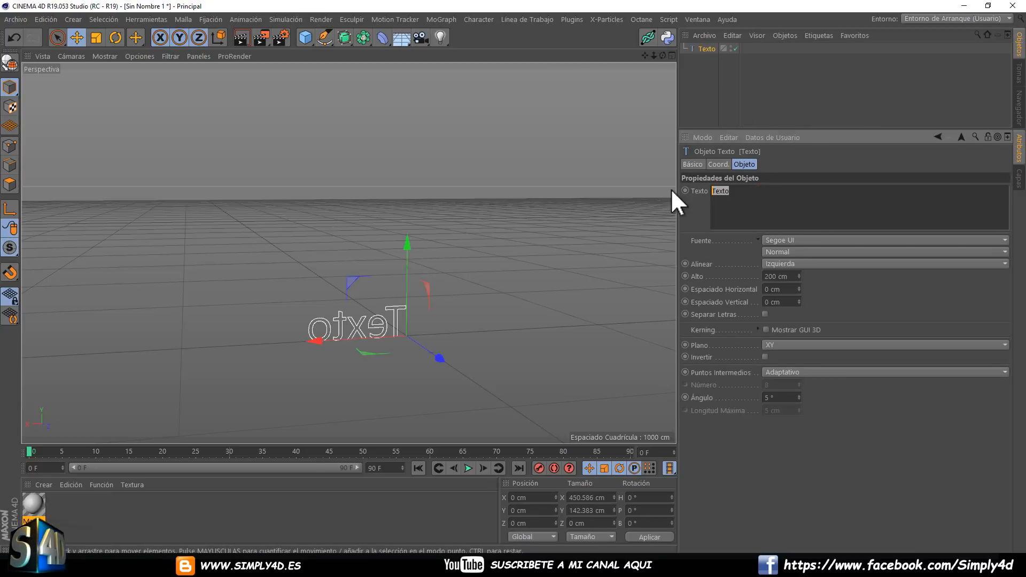
pyautogui.press('p')
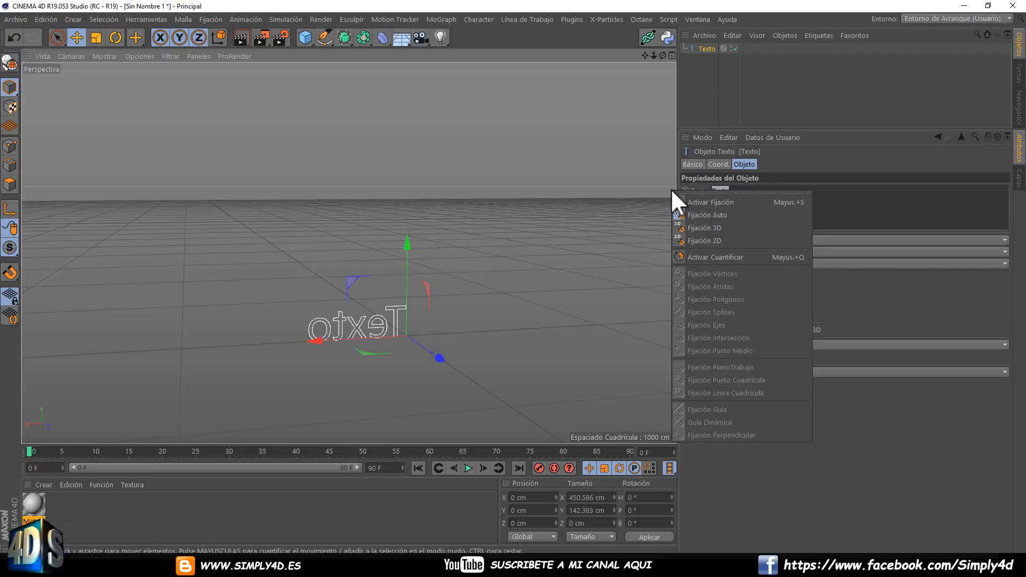
pyautogui.click(759, 196)
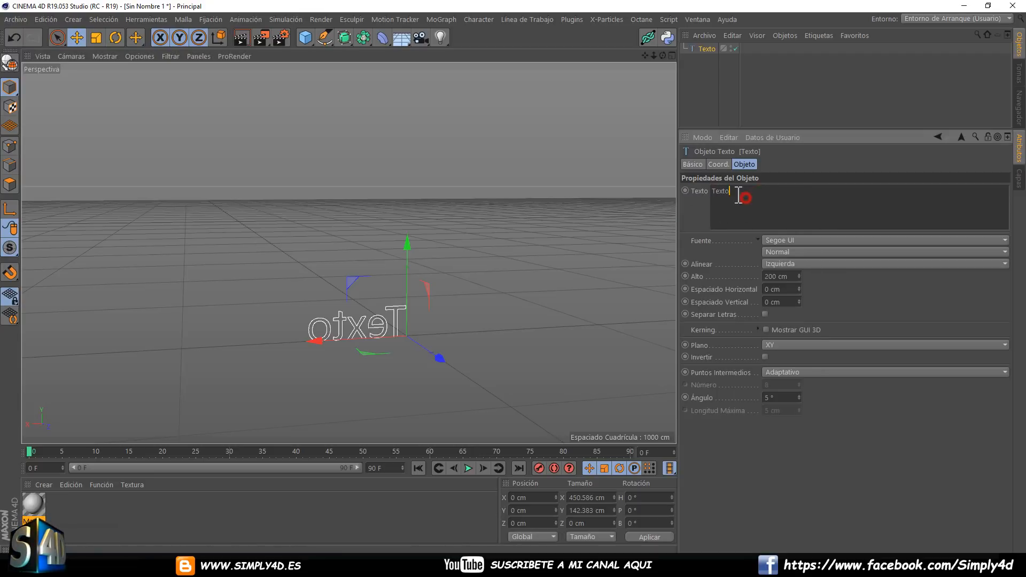
pyautogui.press('BackSpace')
pyautogui.press('BackSpace')
pyautogui.press('BackSpace')
pyautogui.press('BackSpace')
pyautogui.press('BackSpace')
pyautogui.write('p')
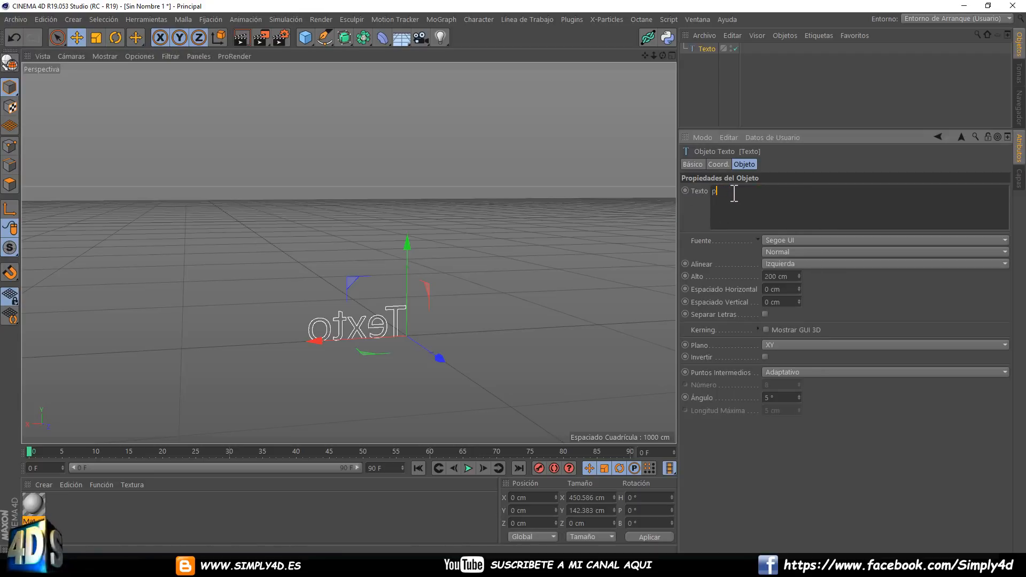
pyautogui.press('BackSpace')
pyautogui.write('PRUEBA')
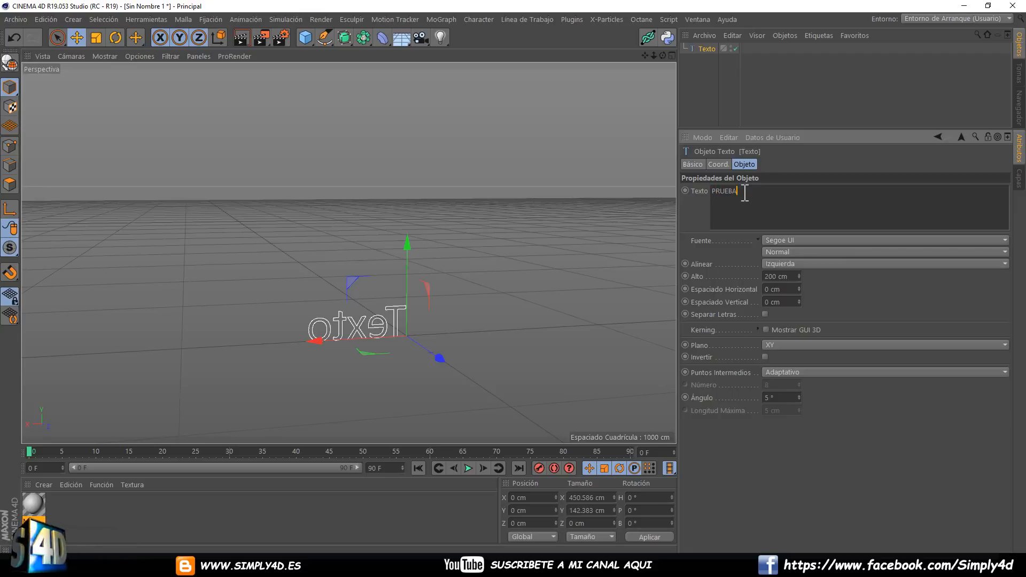
pyautogui.click(799, 106)
pyautogui.click(709, 52)
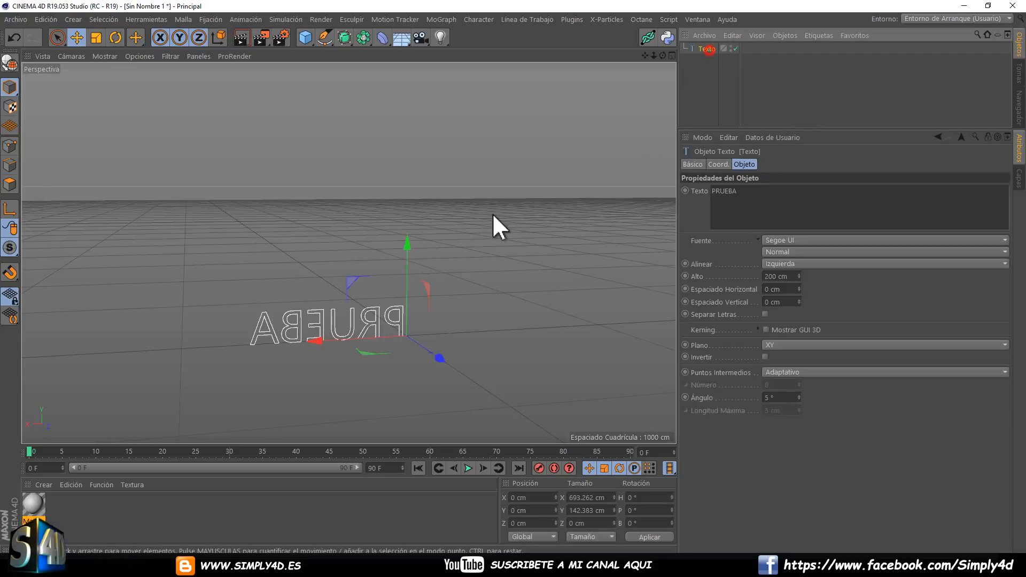
# Add an Extrusión generator and nest the Texto spline inside it to give the letters depth.
pyautogui.keyDown('alt'); pyautogui.moveTo(213, 218); pyautogui.dragTo(476, 277); pyautogui.keyUp('alt')
pyautogui.keyDown('alt'); pyautogui.moveTo(476, 277); pyautogui.dragTo(402, 178, button='middle'); pyautogui.keyUp('alt')
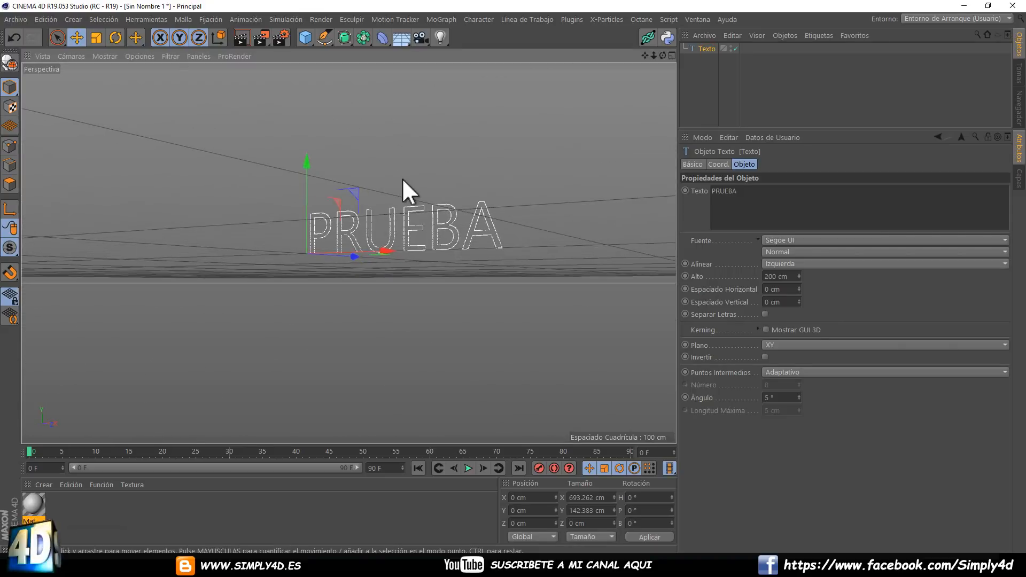
pyautogui.keyDown('alt'); pyautogui.moveTo(405, 183); pyautogui.dragTo(414, 200, button='right'); pyautogui.keyUp('alt')
pyautogui.keyDown('alt'); pyautogui.moveTo(415, 200); pyautogui.dragTo(431, 219); pyautogui.keyUp('alt')
pyautogui.keyDown('alt'); pyautogui.moveTo(432, 219); pyautogui.dragTo(411, 171, button='middle'); pyautogui.keyUp('alt')
pyautogui.keyDown('alt'); pyautogui.moveTo(412, 172); pyautogui.dragTo(384, 172, button='right'); pyautogui.keyUp('alt')
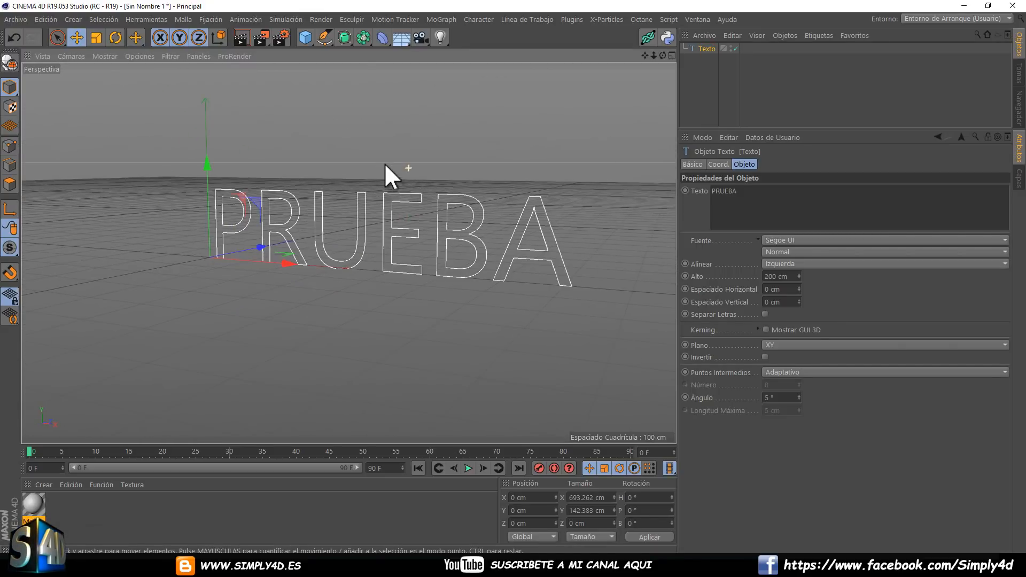
pyautogui.click(345, 38)
pyautogui.click(469, 53)
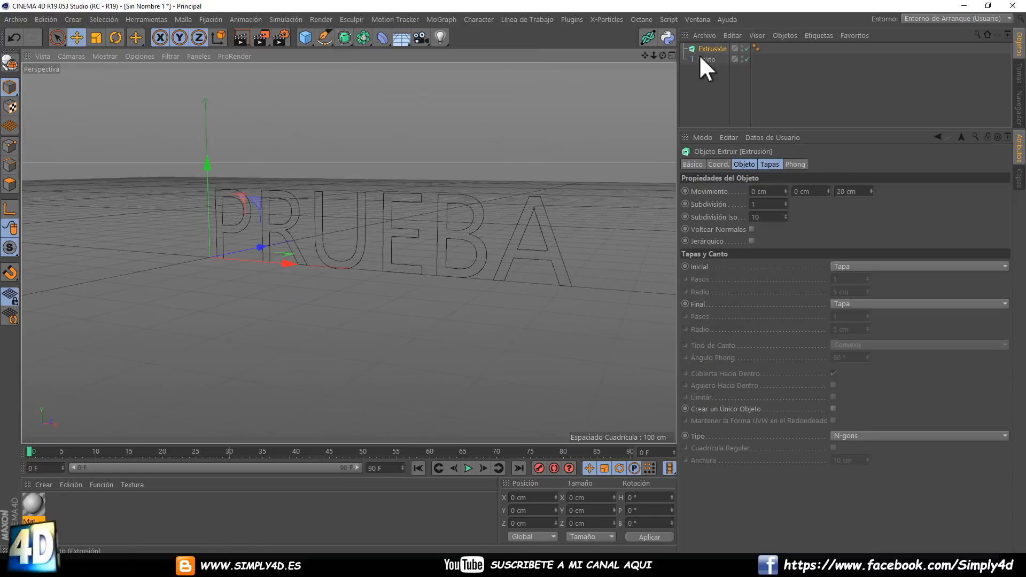
pyautogui.moveTo(706, 59); pyautogui.dragTo(704, 47)
pyautogui.click(708, 48)
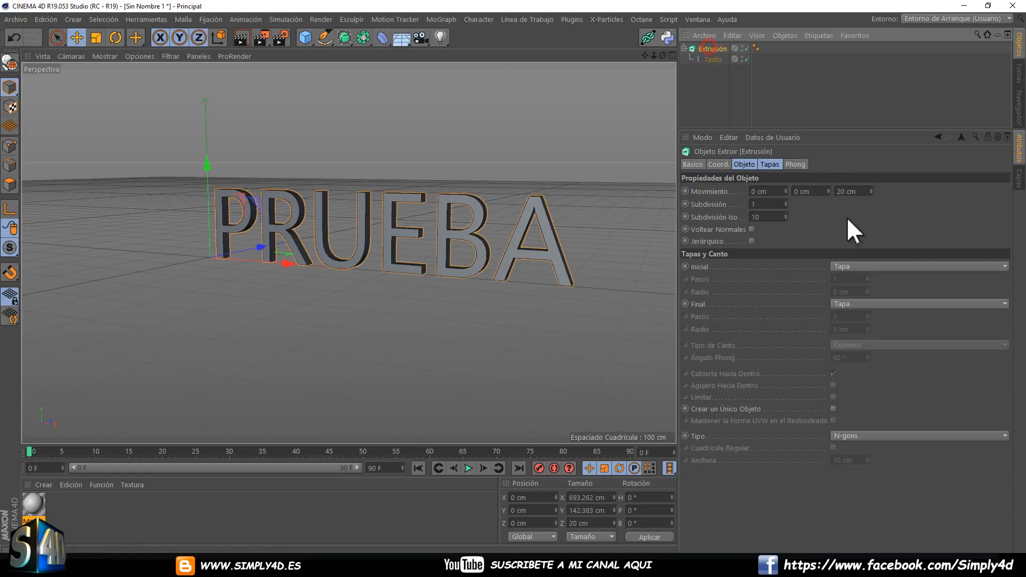
# Set the Extrusión Movimiento to 71 cm in Z, with X and Y at 0 cm.
pyautogui.moveTo(380, 242)
pyautogui.keyDown('alt'); pyautogui.mouseDown()
pyautogui.moveTo(510, 205)
pyautogui.moveTo(376, 223)
pyautogui.moveTo(358, 213)
pyautogui.moveTo(439, 219)
pyautogui.moveTo(408, 230)
pyautogui.moveTo(430, 227)
pyautogui.mouseUp(); pyautogui.keyUp('alt')
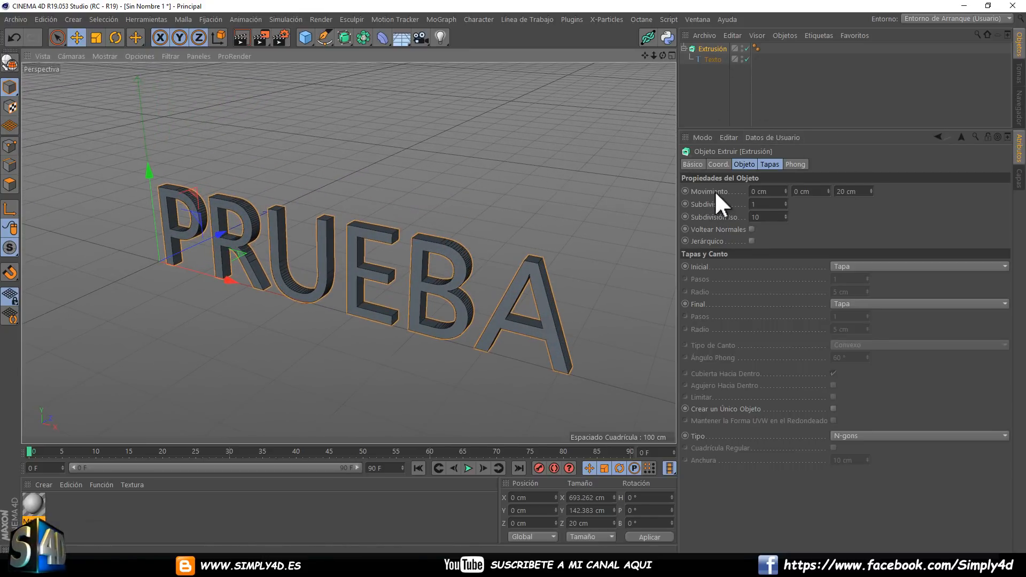
pyautogui.moveTo(872, 191)
pyautogui.mouseDown()
pyautogui.moveTo(871, 178)
pyautogui.moveTo(873, 205)
pyautogui.moveTo(785, 190)
pyautogui.moveTo(869, 189)
pyautogui.mouseUp()
pyautogui.click(821, 192)
pyautogui.write('0')
pyautogui.press('Return')
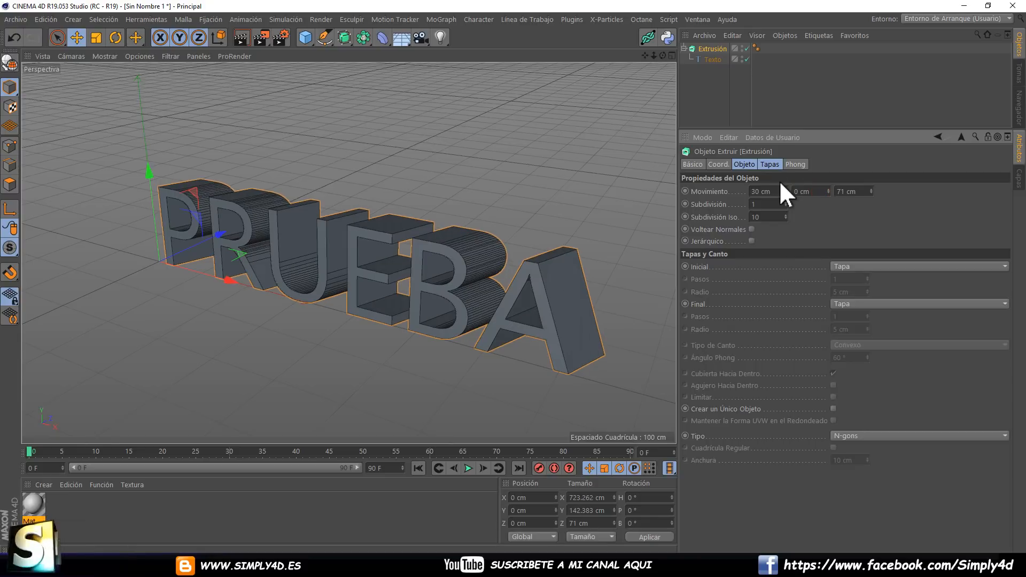
pyautogui.click(767, 191)
pyautogui.write('0')
pyautogui.press('Return')
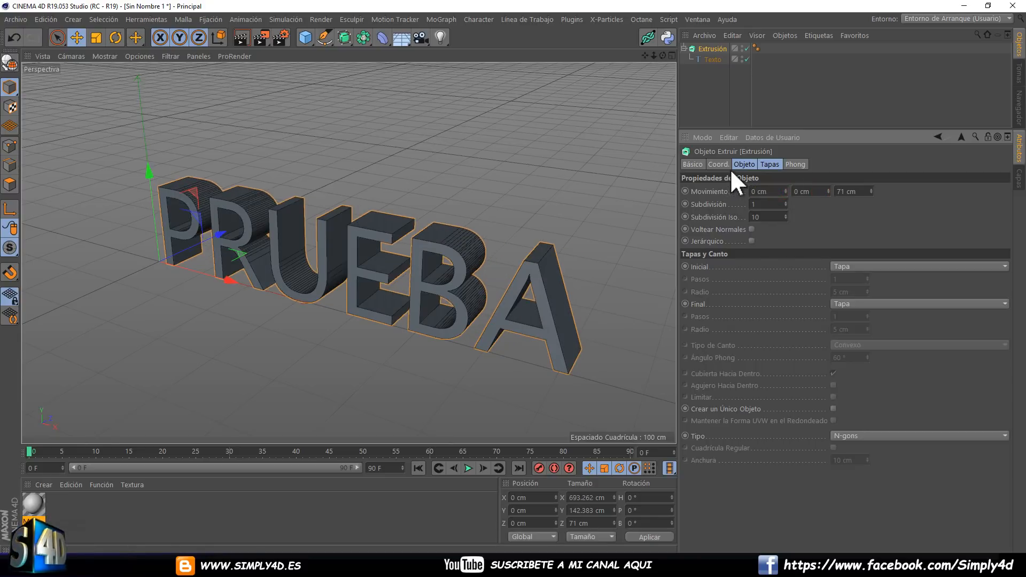
# Try Subdivisión values of 2 and 3 on the extrusion and return it to 1.
pyautogui.scroll(4, 462, 231)
pyautogui.keyDown('alt'); pyautogui.moveTo(455, 234); pyautogui.dragTo(508, 183); pyautogui.keyUp('alt')
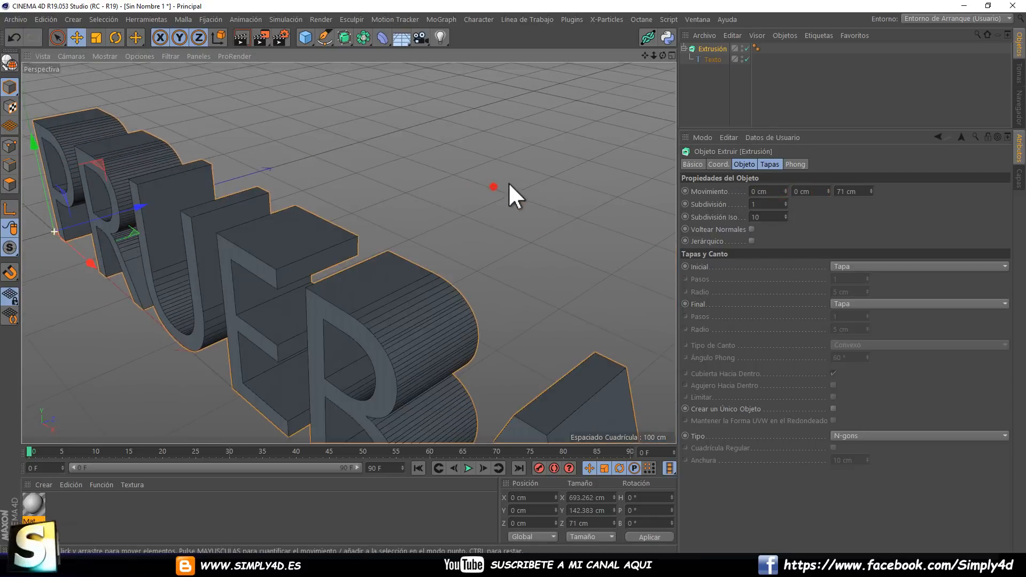
pyautogui.click(785, 201)
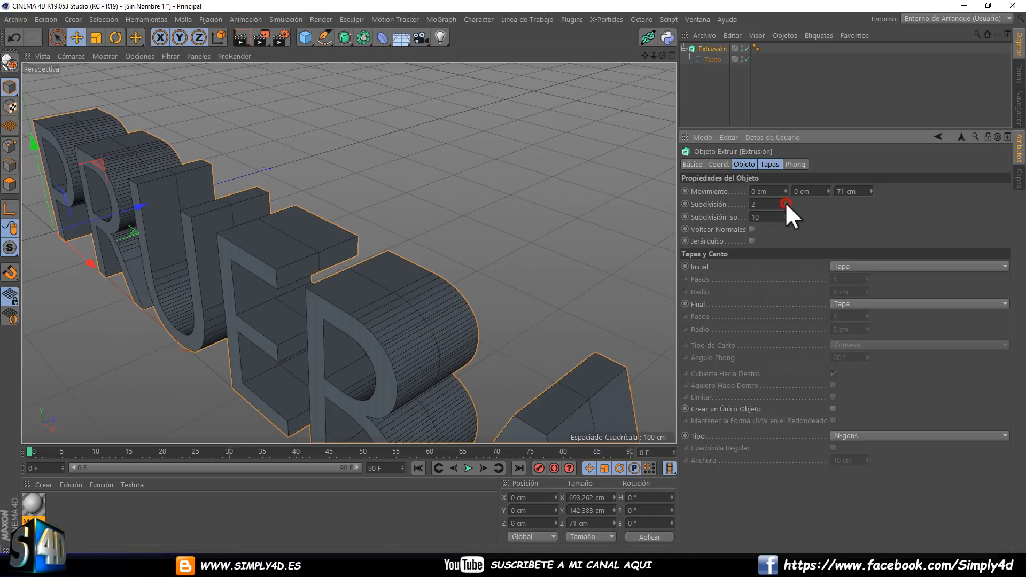
pyautogui.click(785, 202)
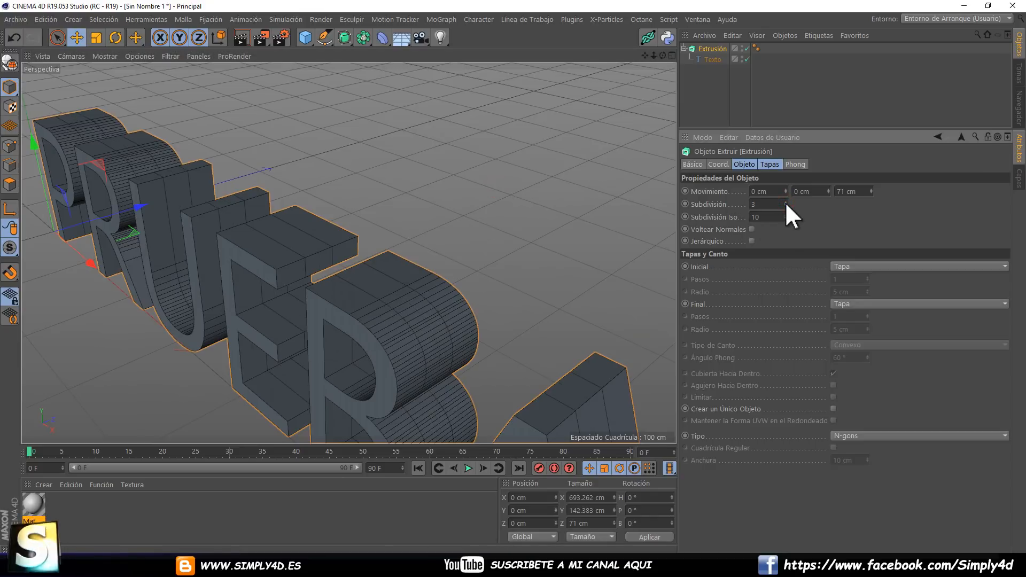
pyautogui.click(785, 206)
pyautogui.click(785, 206)
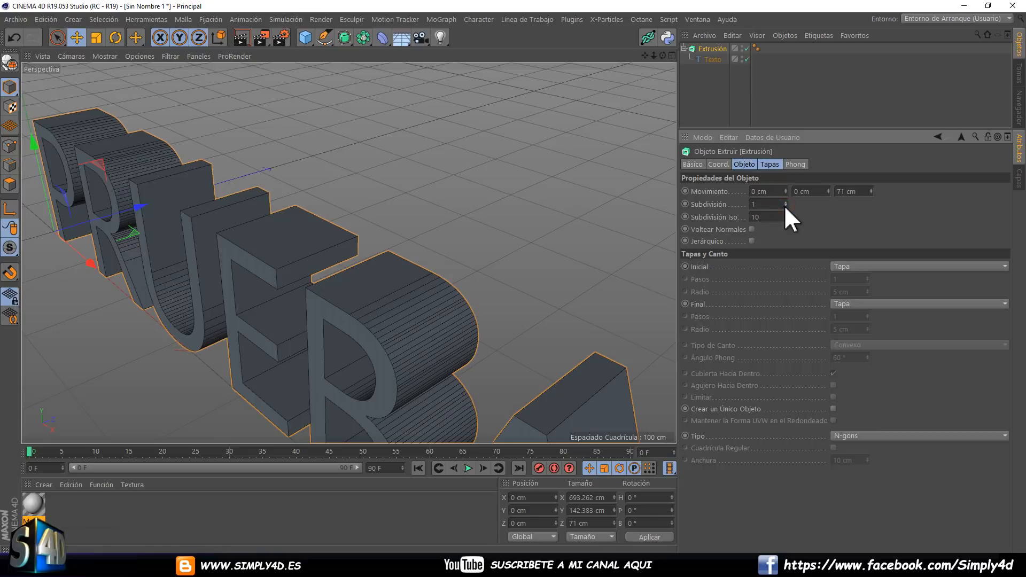
# Set the extrusion's Inicial cap to Tapa con Canto.
pyautogui.scroll(-10, 514, 209)
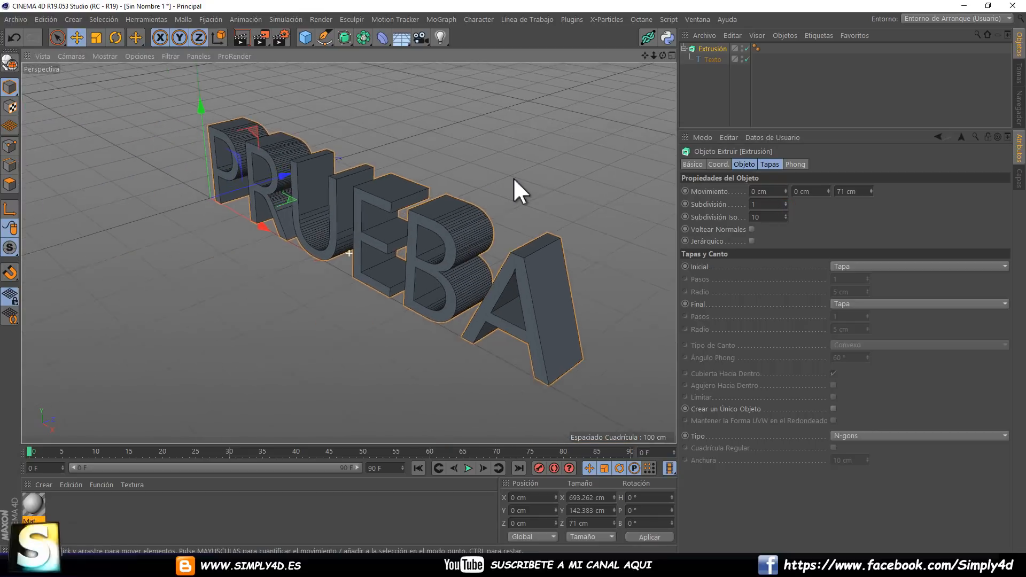
pyautogui.moveTo(513, 177)
pyautogui.keyDown('alt'); pyautogui.mouseDown()
pyautogui.moveTo(492, 172)
pyautogui.moveTo(528, 191)
pyautogui.mouseUp(); pyautogui.keyUp('alt')
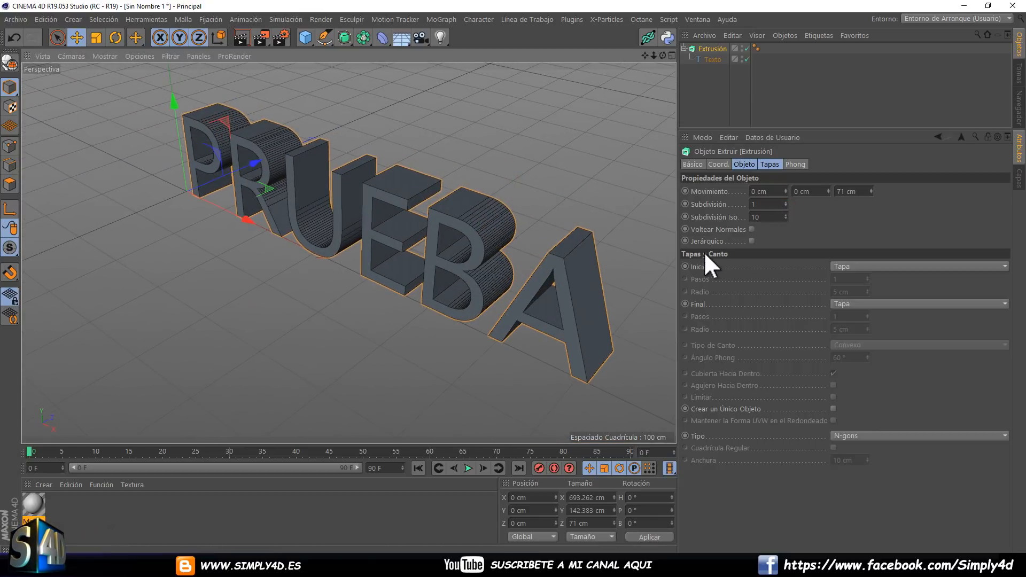
pyautogui.click(860, 266)
pyautogui.click(866, 320)
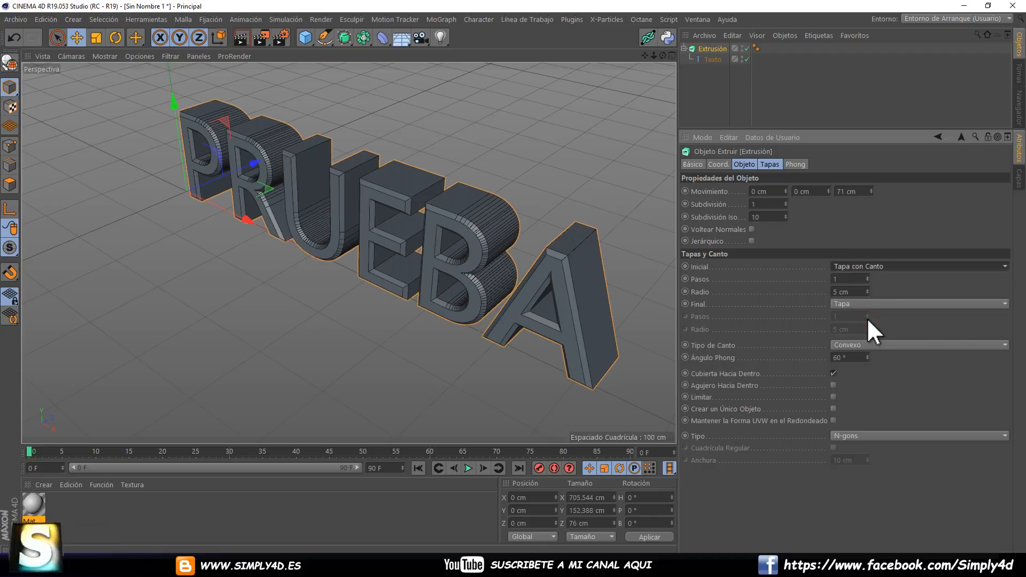
# Set the extrusion's Final cap to Tapa con Canto and render a preview of the letters in the viewport.
pyautogui.click(852, 304)
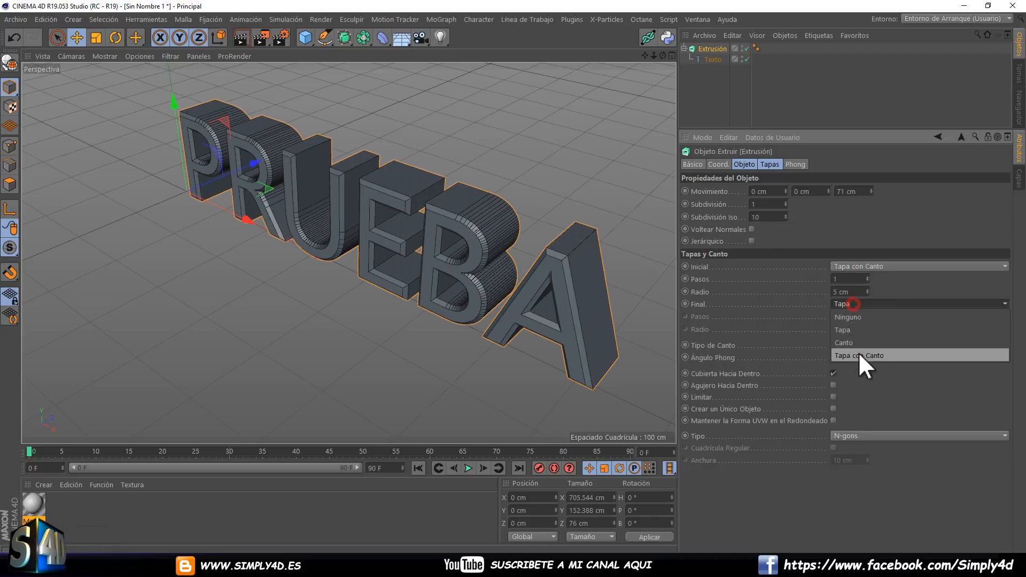
pyautogui.click(859, 355)
pyautogui.keyDown('alt'); pyautogui.moveTo(499, 257); pyautogui.dragTo(284, 131); pyautogui.keyUp('alt')
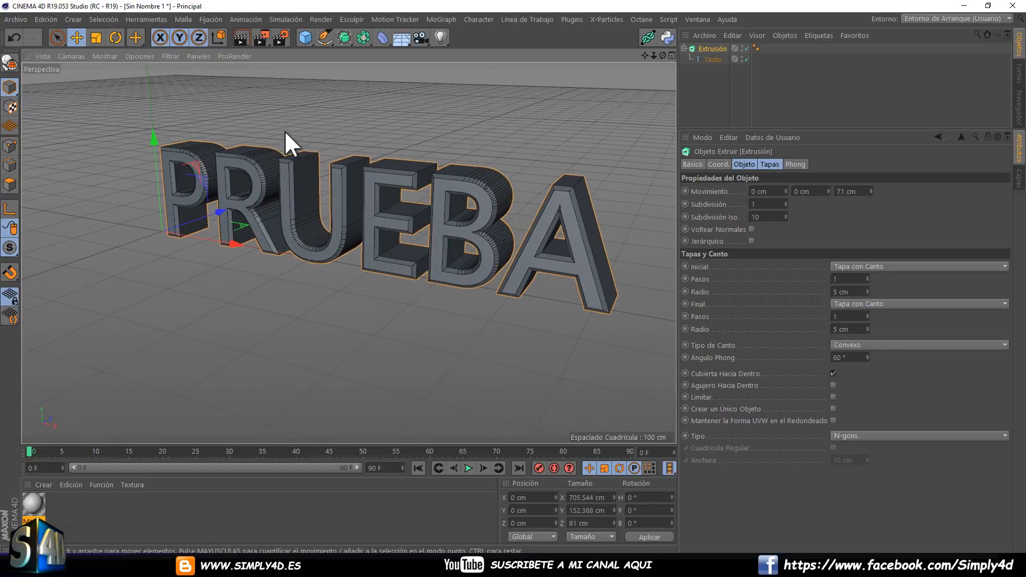
pyautogui.click(236, 37)
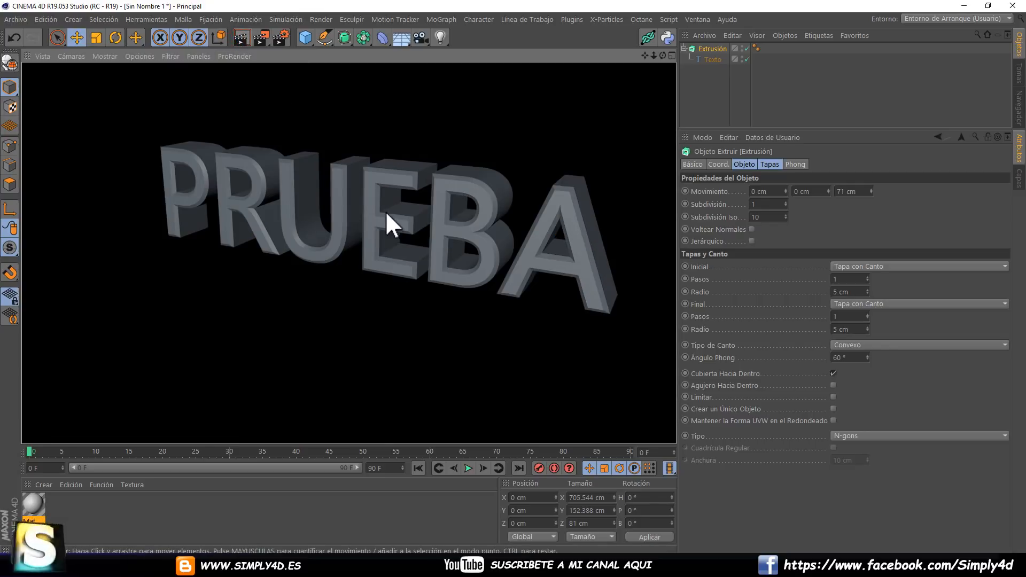
# Set Pasos to 2 for both the Inicial and Final caps and inspect the beveled letter edges up close.
pyautogui.click(866, 277)
pyautogui.click(866, 314)
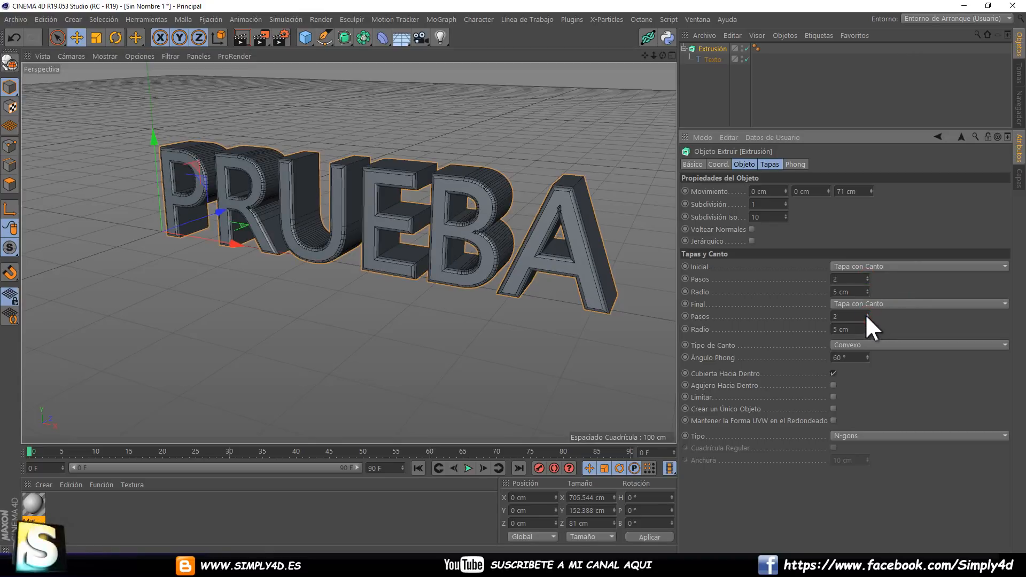
pyautogui.scroll(5, 529, 208)
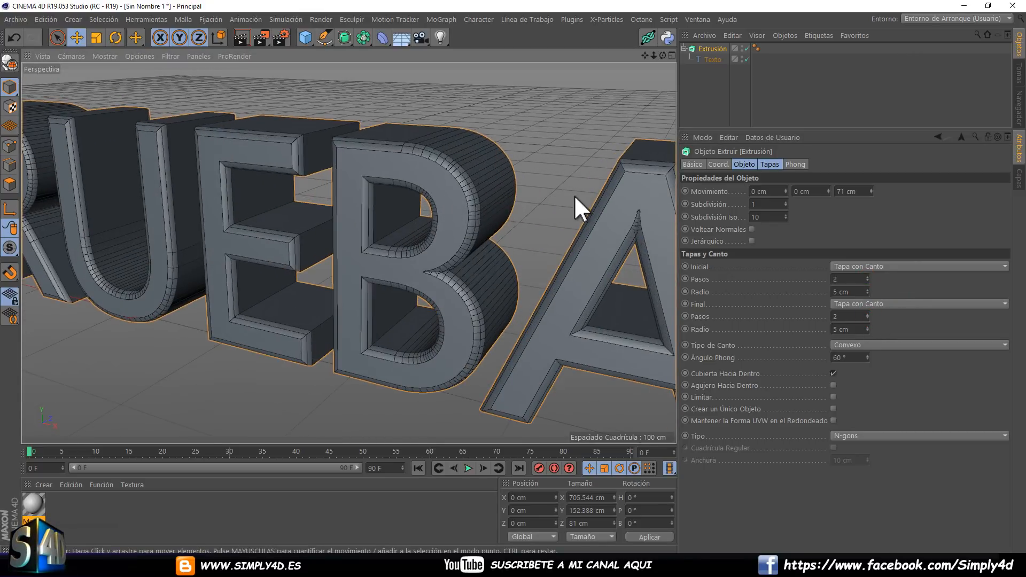
pyautogui.scroll(-3, 575, 195)
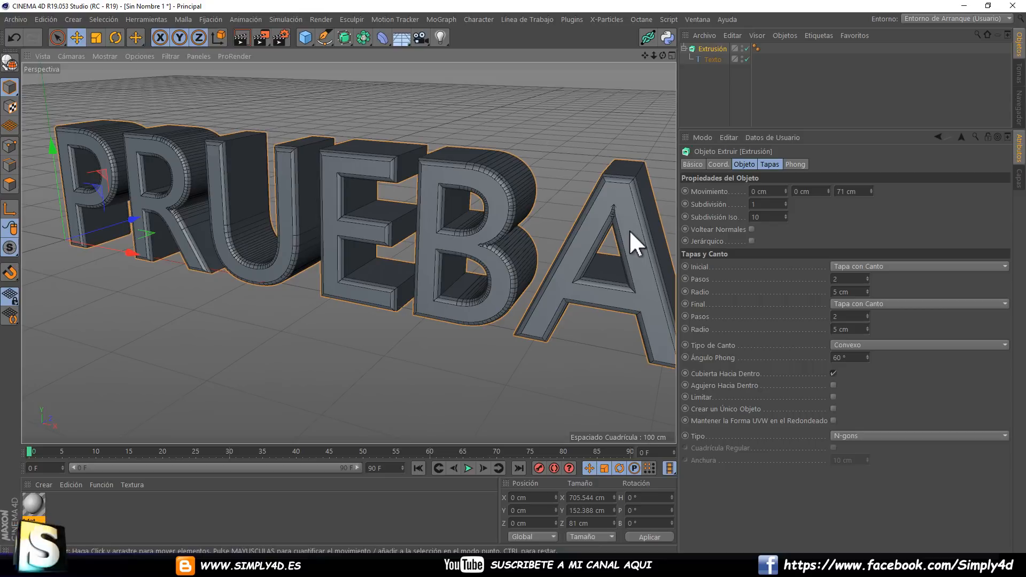
# Replace the Texto spline with a Círculo spline nested inside the Extrusión generator.
pyautogui.click(705, 60)
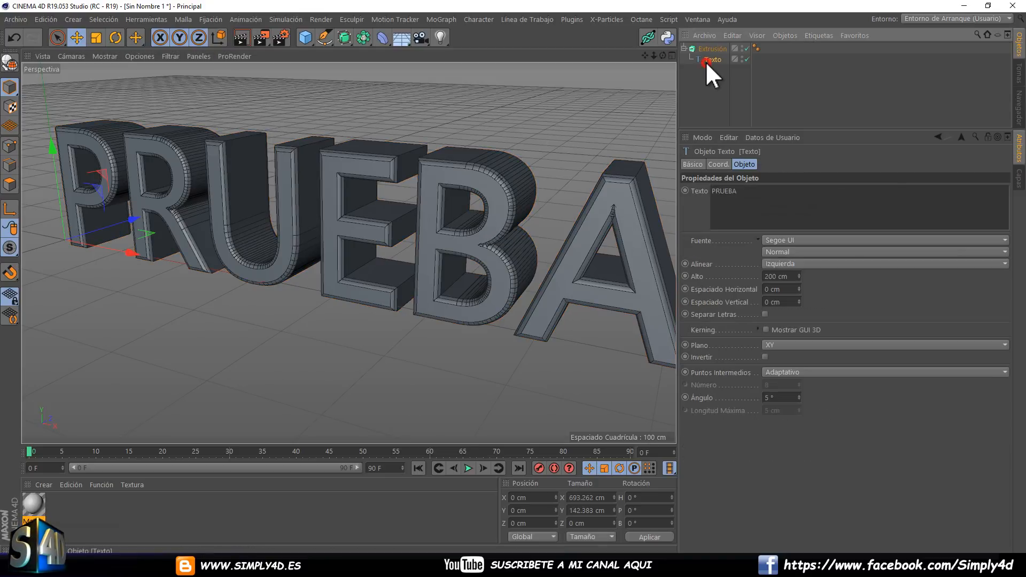
pyautogui.press('Delete')
pyautogui.click(305, 37)
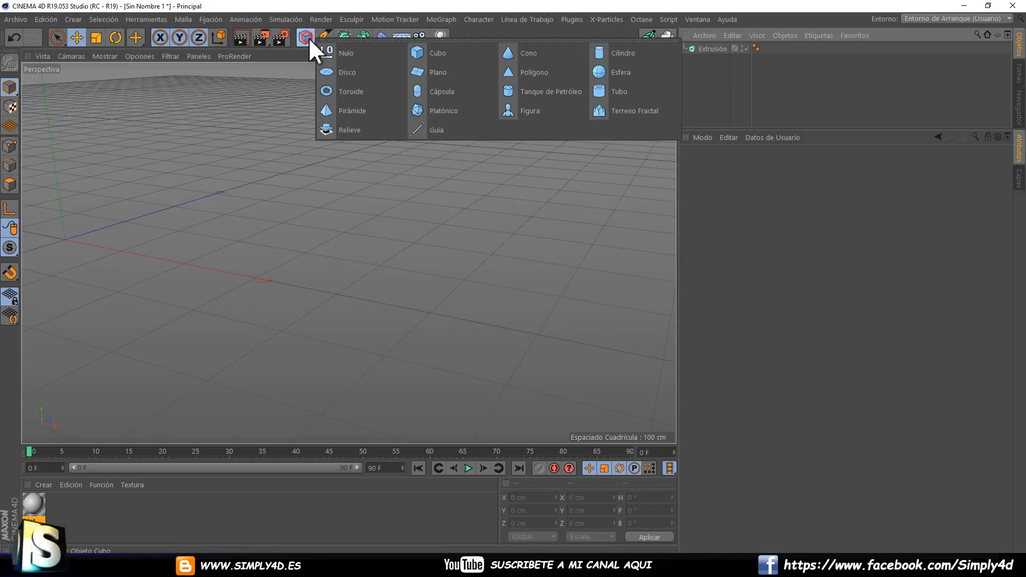
pyautogui.click(326, 37)
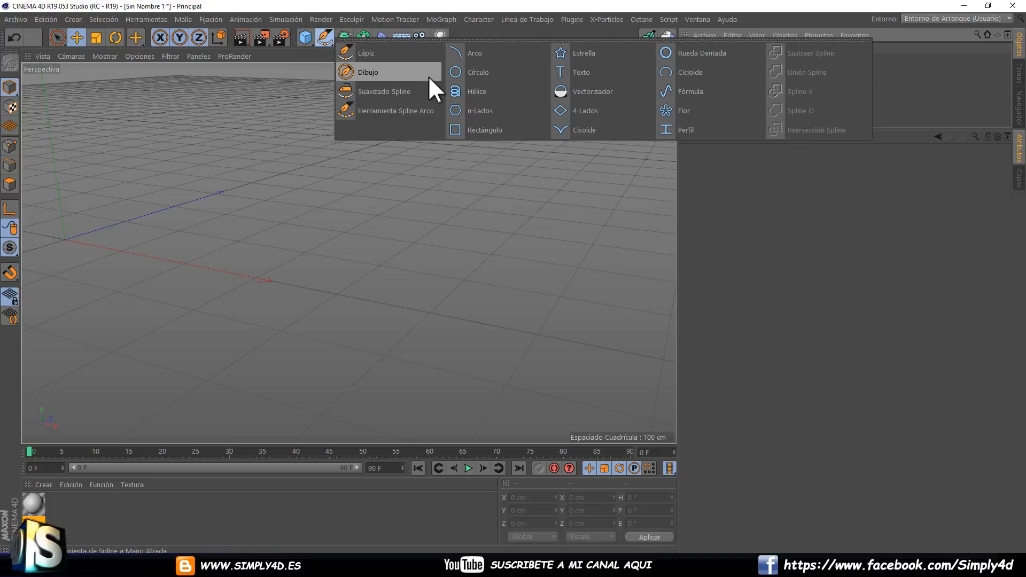
pyautogui.click(482, 74)
pyautogui.moveTo(706, 53); pyautogui.dragTo(702, 59)
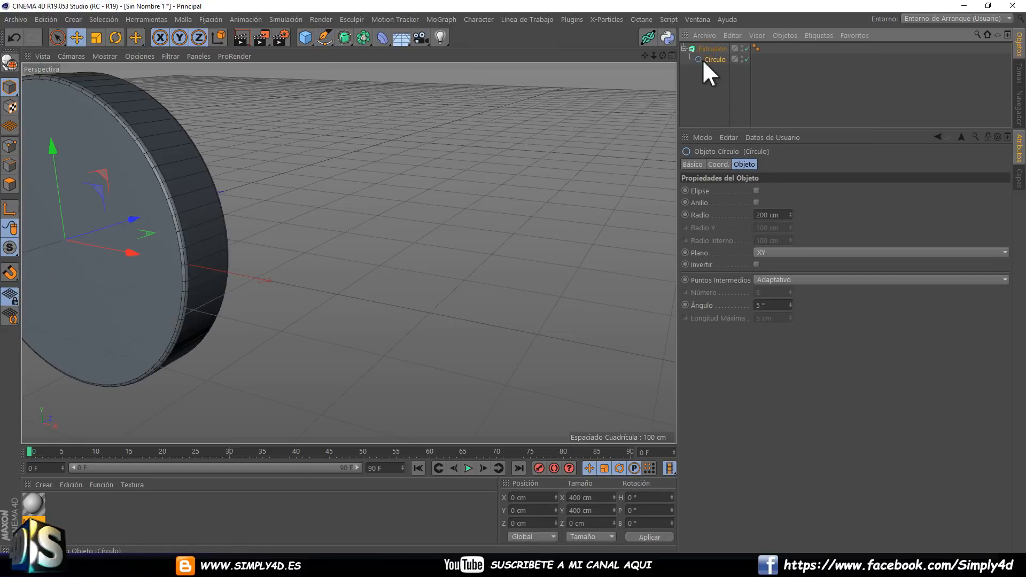
pyautogui.keyDown('alt'); pyautogui.moveTo(223, 192); pyautogui.dragTo(422, 201, button='middle'); pyautogui.keyUp('alt')
pyautogui.scroll(3, 405, 200)
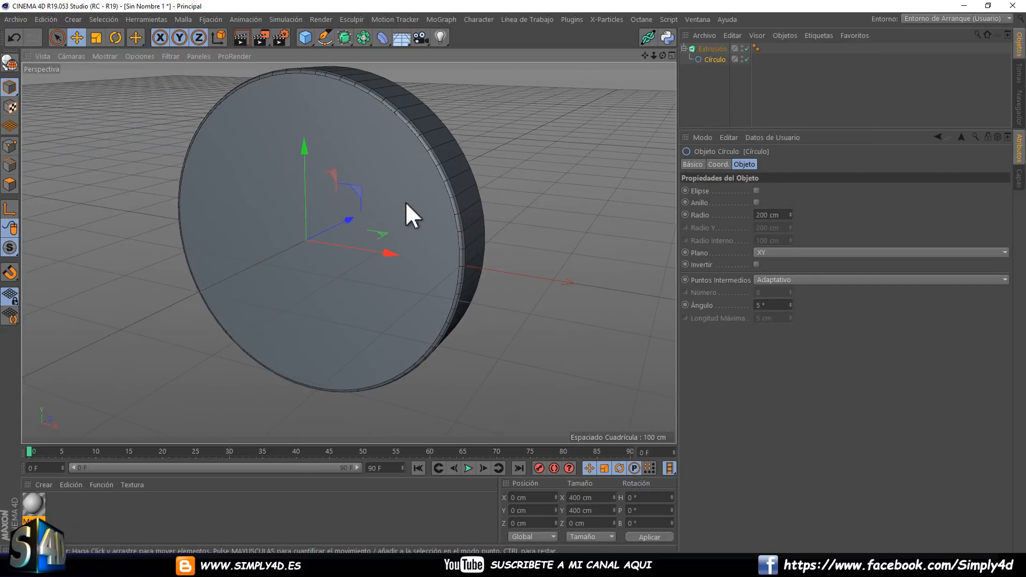
pyautogui.keyDown('alt'); pyautogui.moveTo(405, 200); pyautogui.dragTo(420, 169); pyautogui.keyUp('alt')
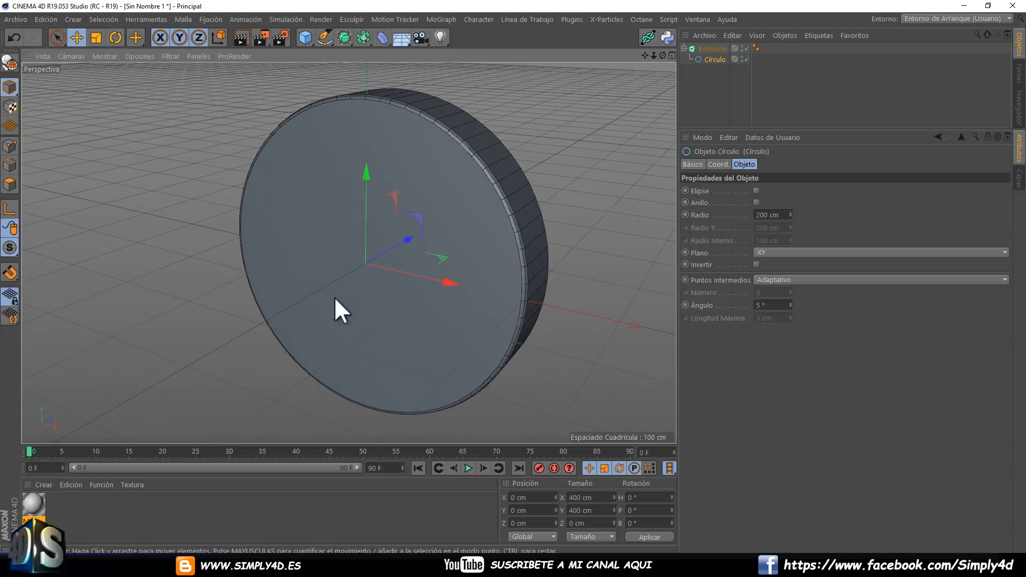
# Try the cap Tipo options Cuadrángulos and Triángulos on the extruded circle, ending on Triángulos.
pyautogui.click(713, 49)
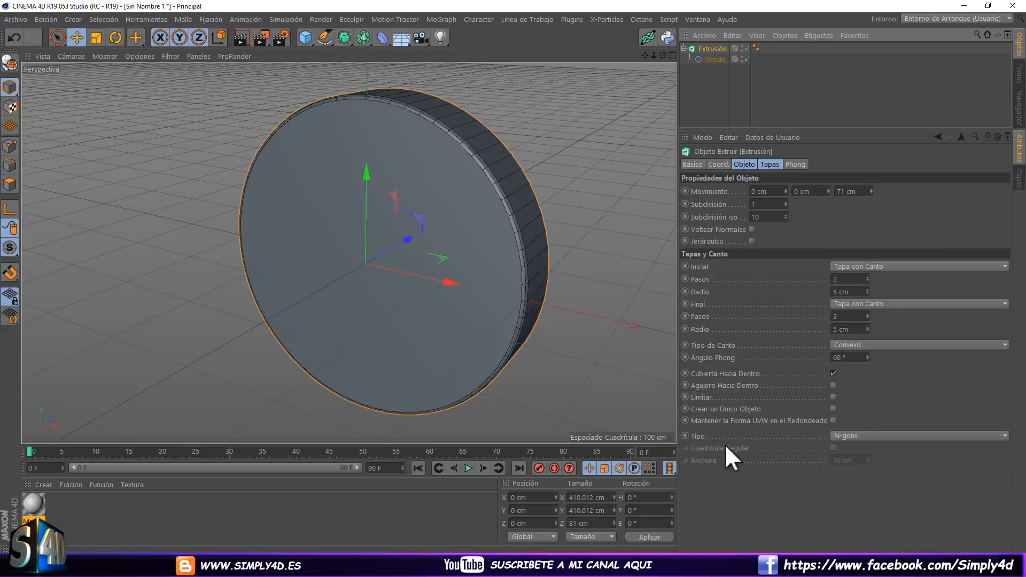
pyautogui.click(854, 432)
pyautogui.click(889, 399)
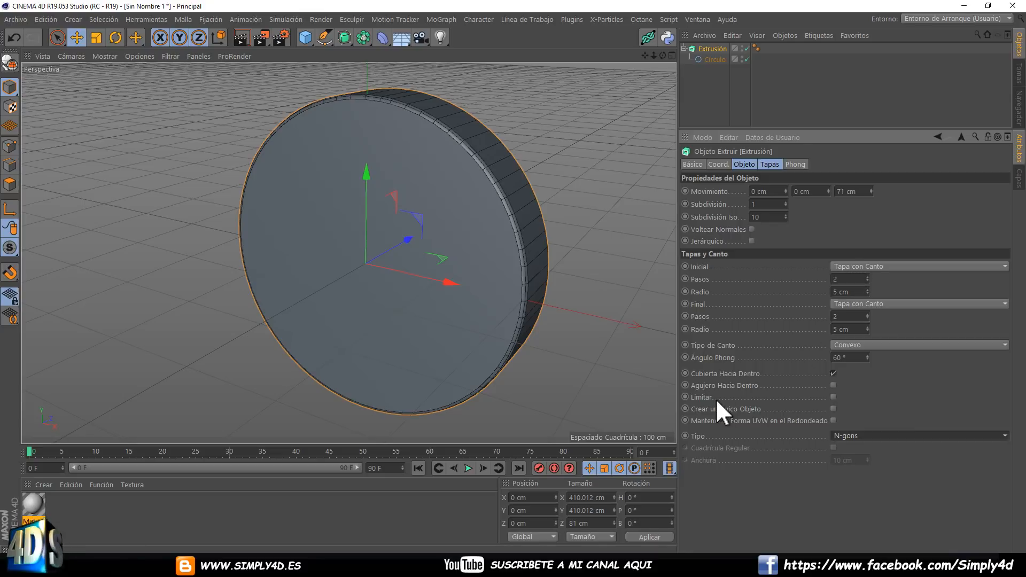
pyautogui.click(869, 434)
pyautogui.click(862, 459)
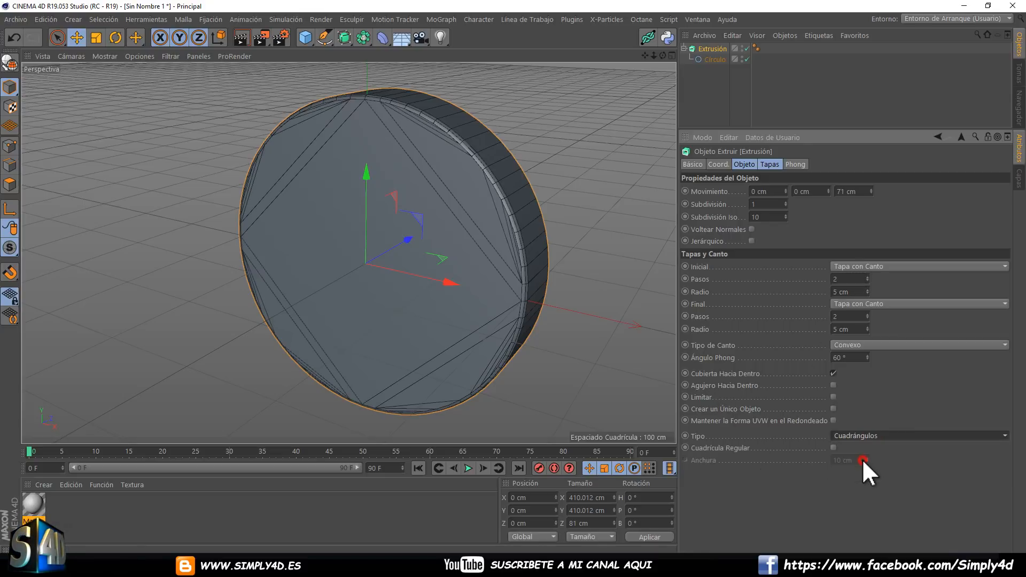
pyautogui.click(860, 433)
pyautogui.click(856, 470)
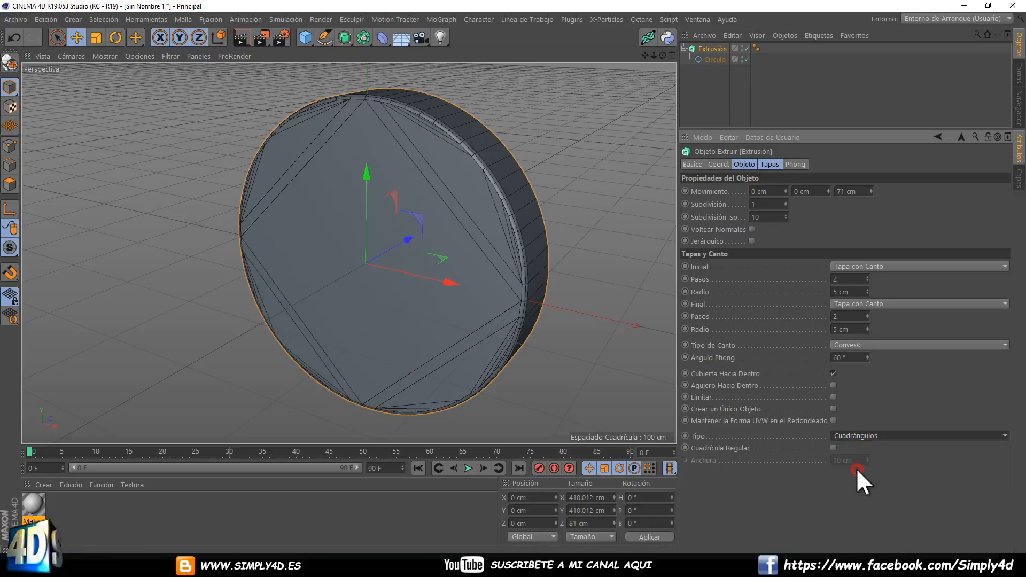
pyautogui.click(856, 434)
pyautogui.click(854, 448)
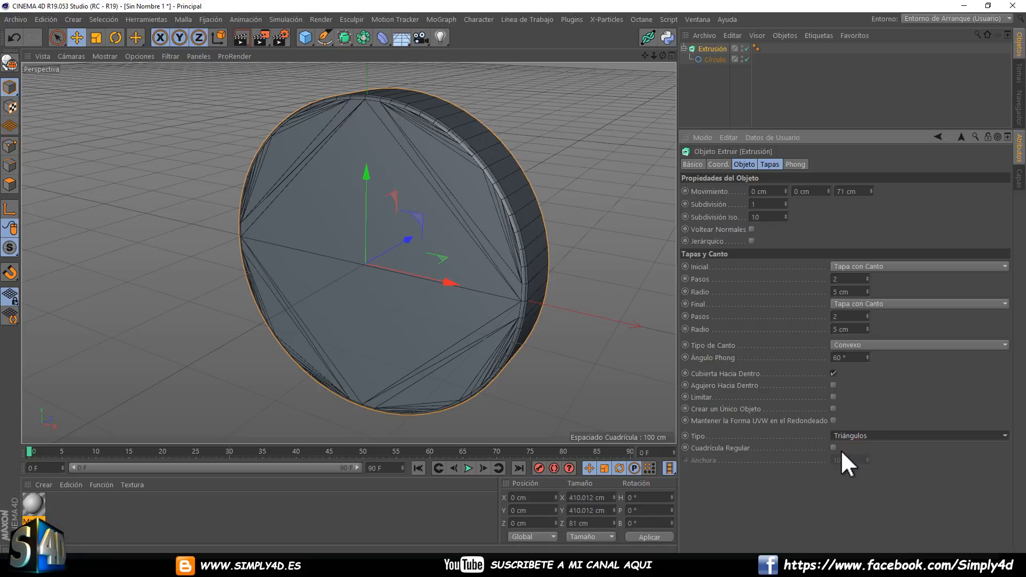
# Enable Cuadrícula Regular with an Anchura of 148 cm and set the cap Tipo to Cuadrángulos.
pyautogui.click(834, 448)
pyautogui.moveTo(867, 459); pyautogui.dragTo(868, 451)
pyautogui.click(855, 437)
pyautogui.click(855, 459)
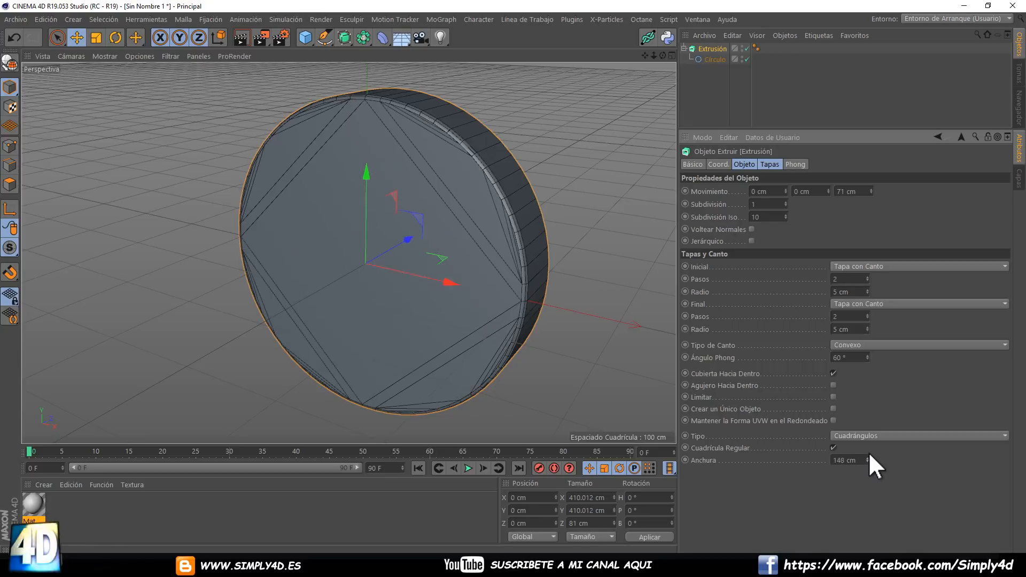
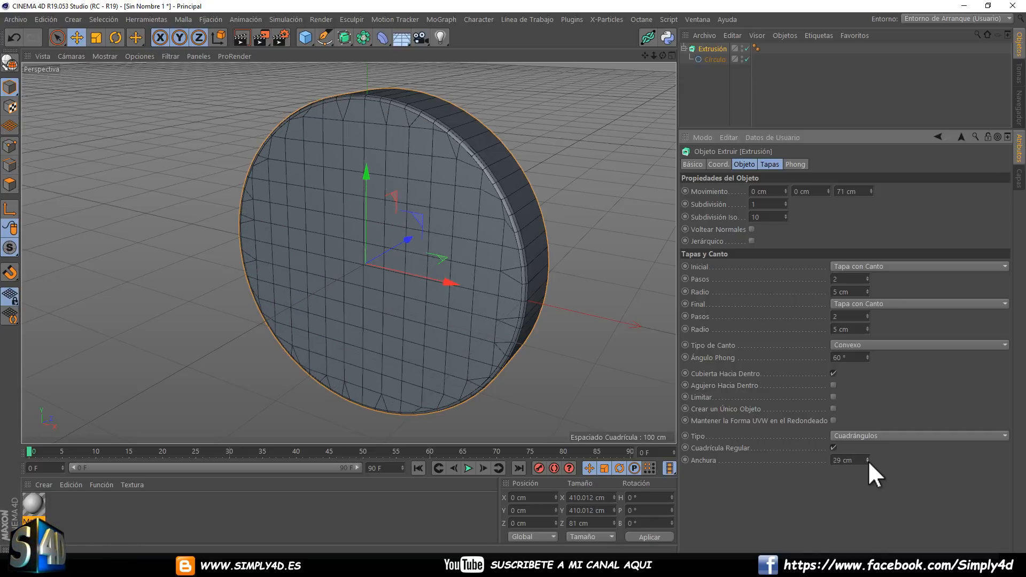
# Set the cap grid's Anchura to 19 cm and convert the Extrusión generator into editable polygon objects.
pyautogui.moveTo(868, 461); pyautogui.dragTo(867, 460)
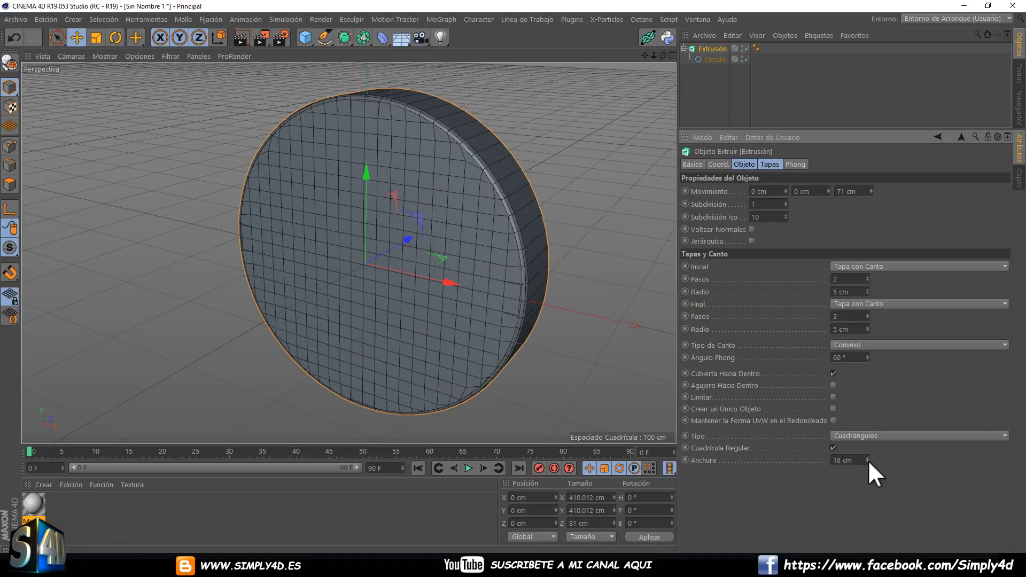
pyautogui.keyDown('alt'); pyautogui.moveTo(422, 239); pyautogui.dragTo(390, 250); pyautogui.keyUp('alt')
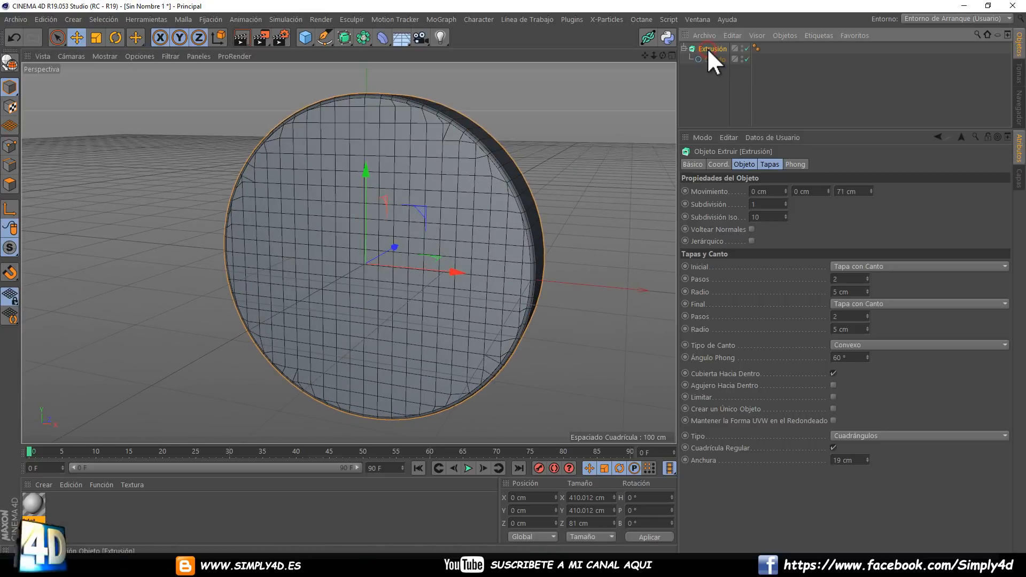
pyautogui.click(10, 65)
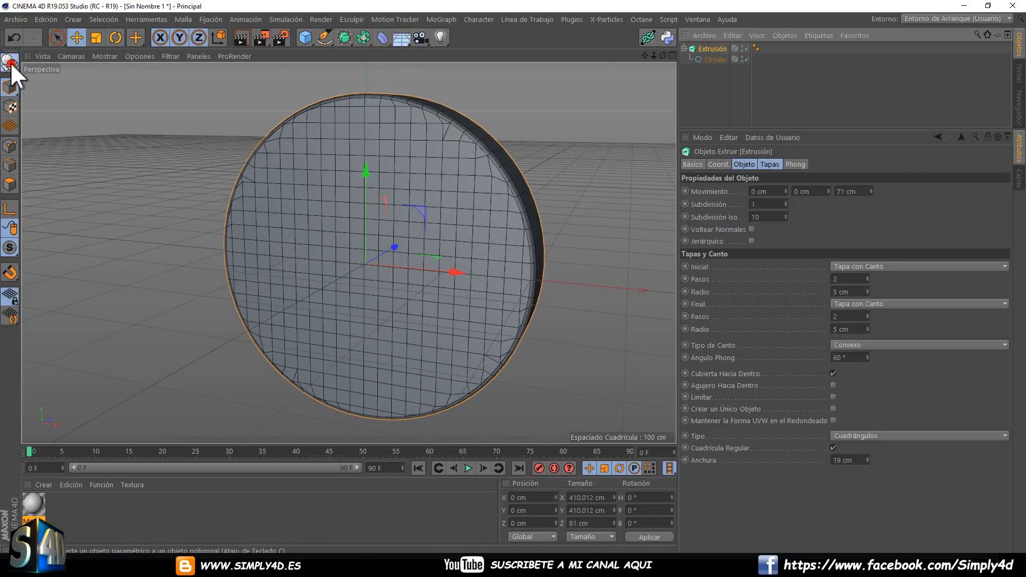
# Expand the converted Extrusión hierarchy, select all its rounding and cap parts, and group them under a Conector generator.
pyautogui.click(684, 47)
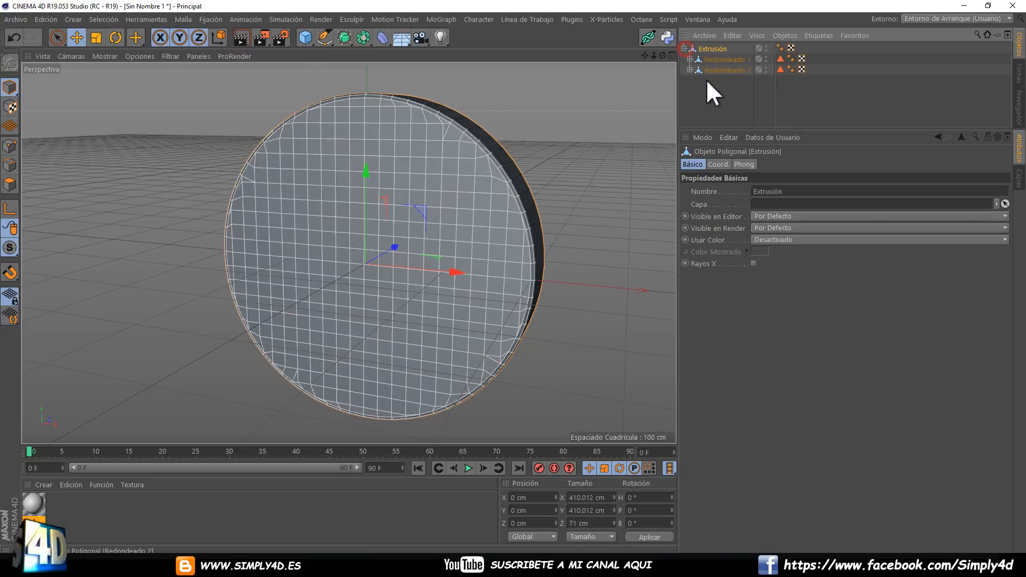
pyautogui.click(707, 79)
pyautogui.click(689, 70)
pyautogui.click(689, 59)
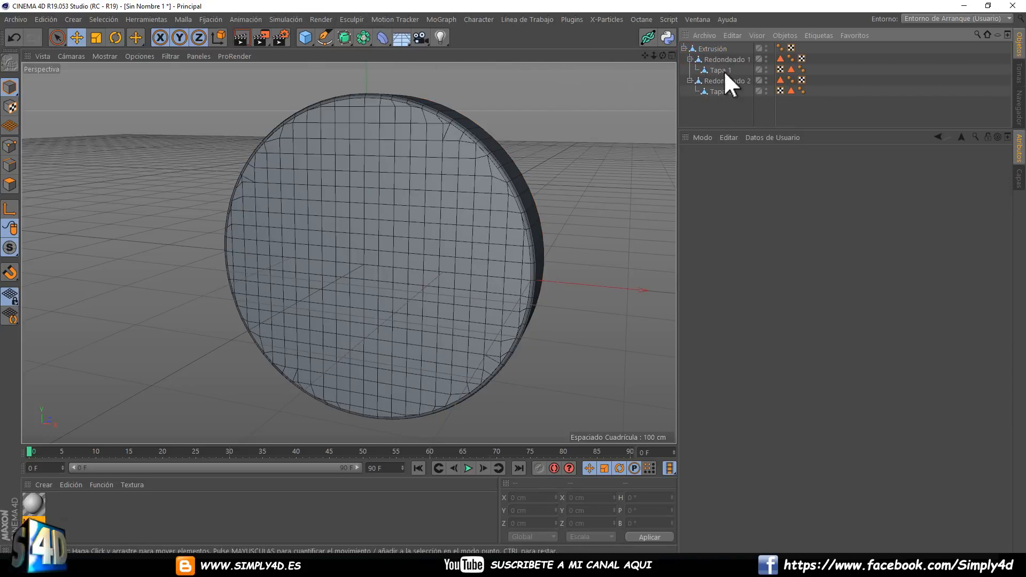
pyautogui.moveTo(723, 103); pyautogui.dragTo(685, 45)
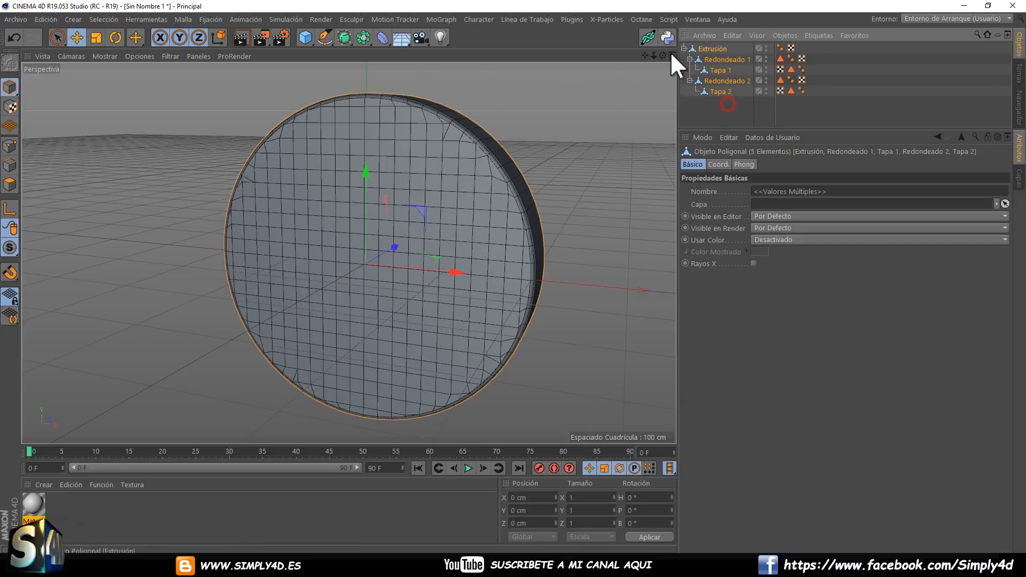
pyautogui.click(365, 37)
pyautogui.keyDown('alt'); pyautogui.click(515, 74); pyautogui.keyUp('alt')
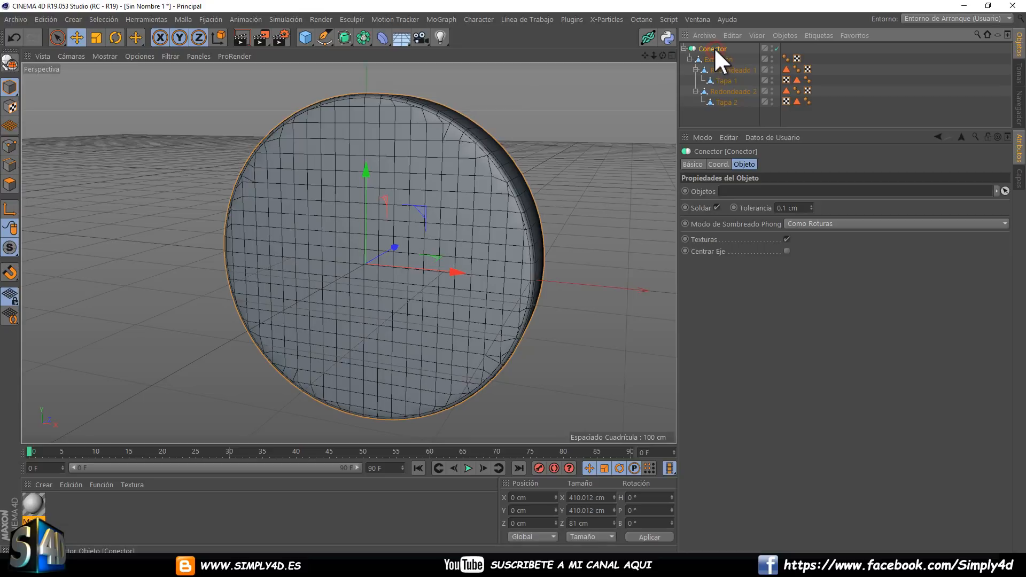
# Convert the Conector into a single polygon object and delete the leftover Extrusión parts.
pyautogui.press('c')
pyautogui.moveTo(825, 67); pyautogui.dragTo(774, 37)
pyautogui.press('Delete')
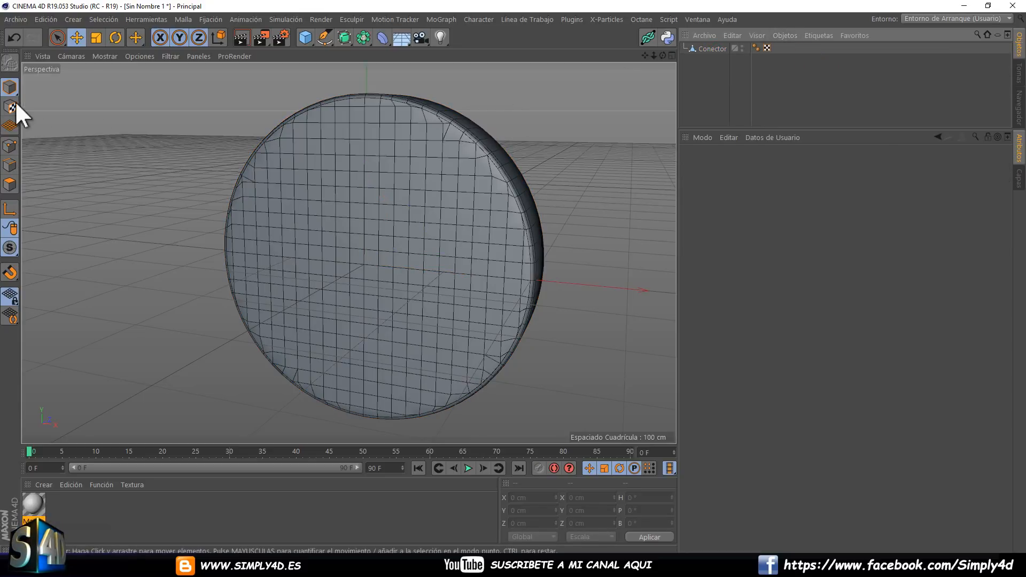
# With Selección Directa in polygon mode, paint-select a closed ring of polygons on the front cap of the Conector disc.
pyautogui.click(57, 37)
pyautogui.click(73, 51)
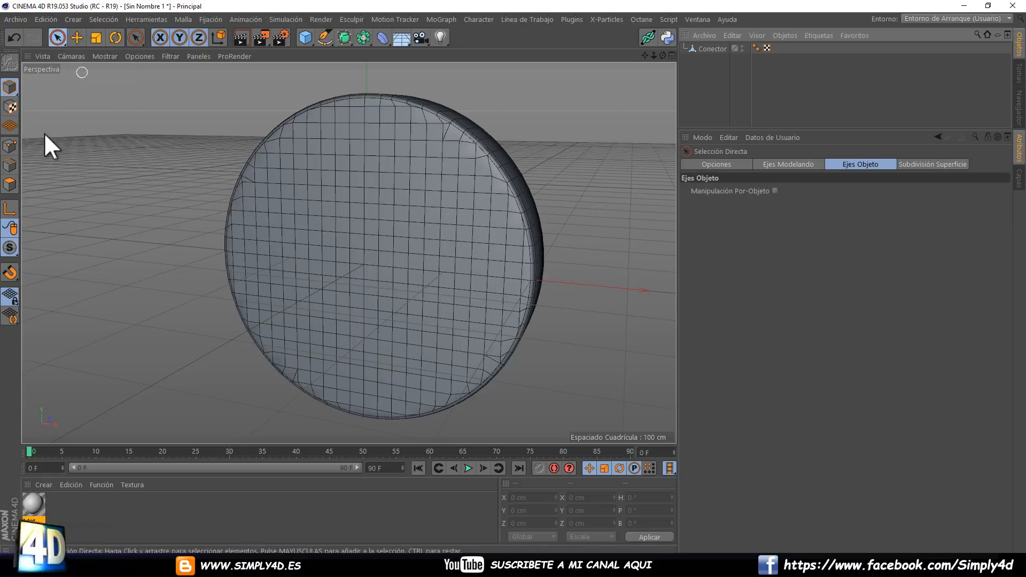
pyautogui.click(9, 184)
pyautogui.click(706, 48)
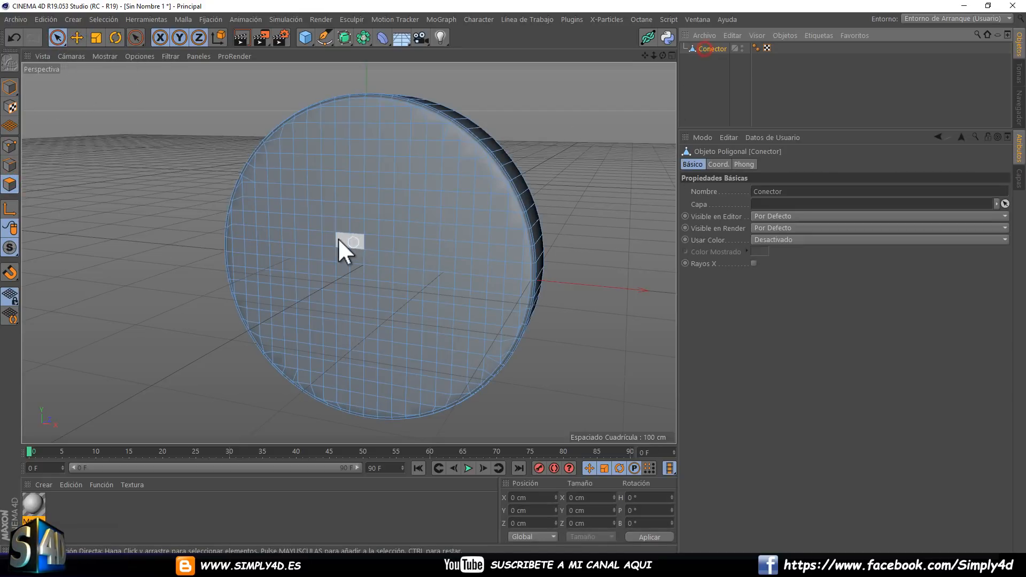
pyautogui.moveTo(313, 194)
pyautogui.mouseDown()
pyautogui.moveTo(291, 256)
pyautogui.moveTo(462, 297)
pyautogui.moveTo(371, 181)
pyautogui.mouseUp()
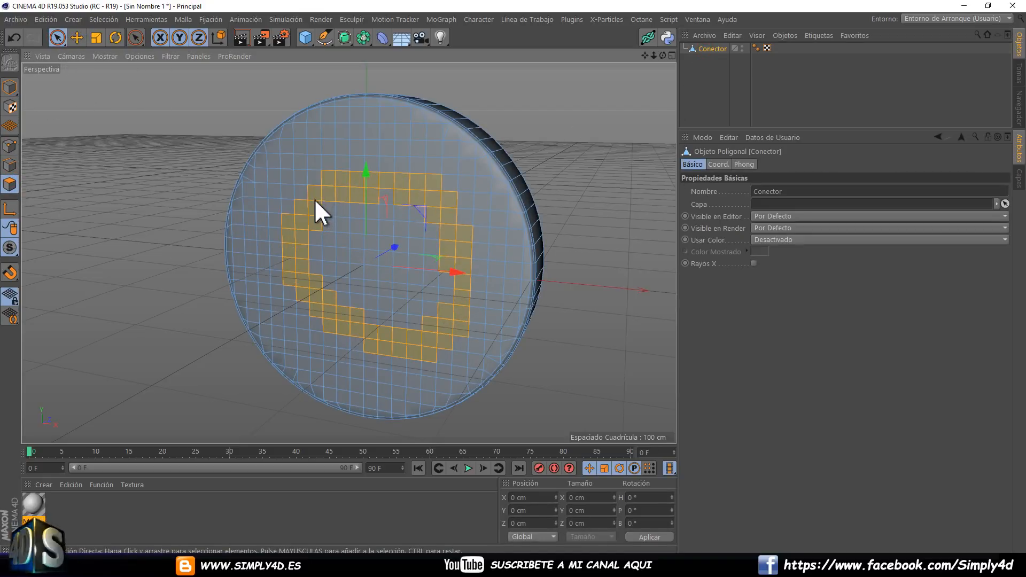
pyautogui.keyDown('alt'); pyautogui.moveTo(314, 249); pyautogui.dragTo(554, 220); pyautogui.keyUp('alt')
# Extrude the selected ring of polygons outward from the disc's front cap with Extruir, and deselect the object.
pyautogui.rightClick(574, 212)
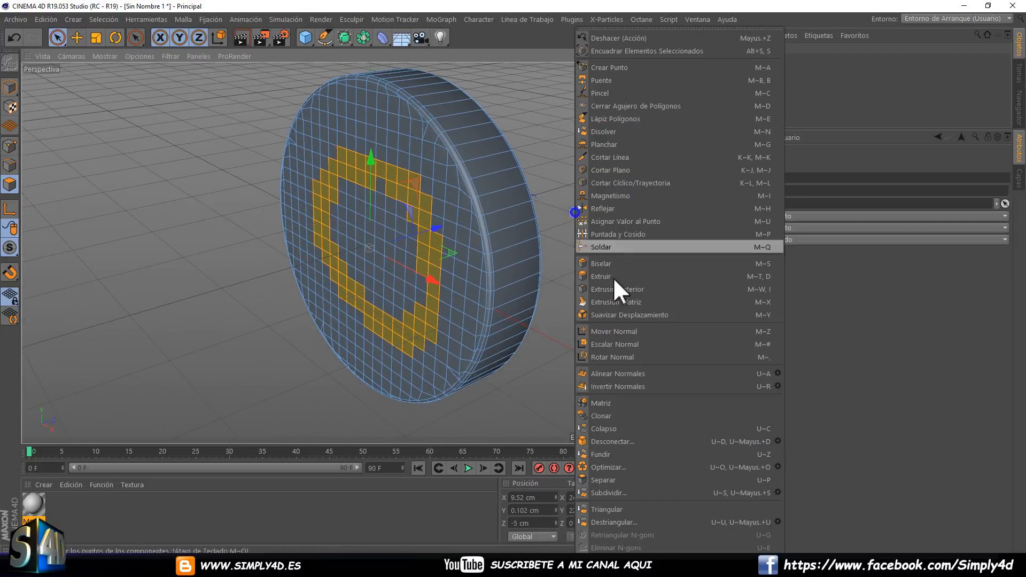
pyautogui.click(605, 276)
pyautogui.moveTo(554, 286); pyautogui.dragTo(512, 277)
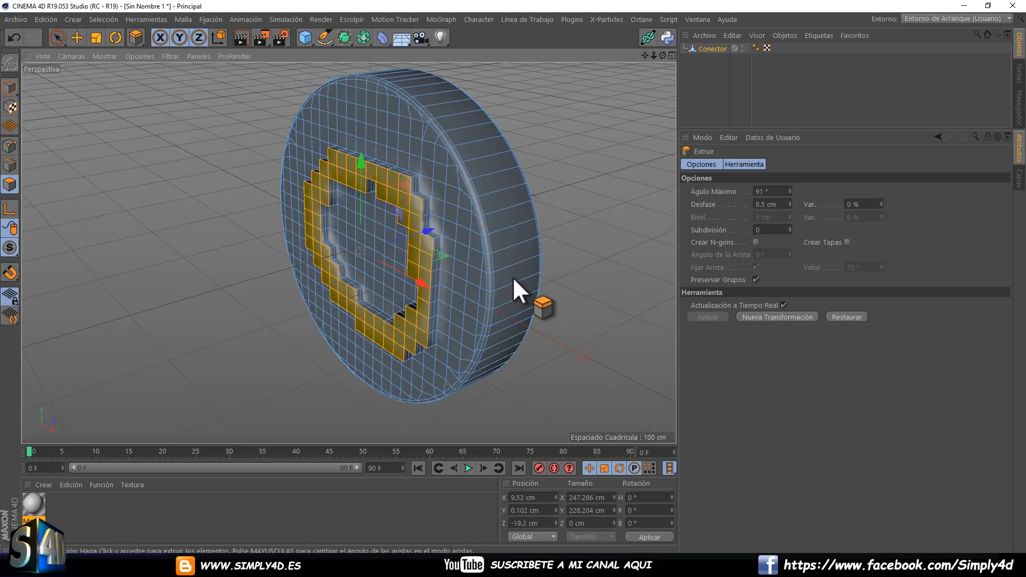
pyautogui.click(709, 97)
# Add a Derretir deformer and nest it under the Conector object.
pyautogui.keyDown('alt'); pyautogui.moveTo(431, 195); pyautogui.dragTo(374, 160); pyautogui.keyUp('alt')
pyautogui.click(382, 38)
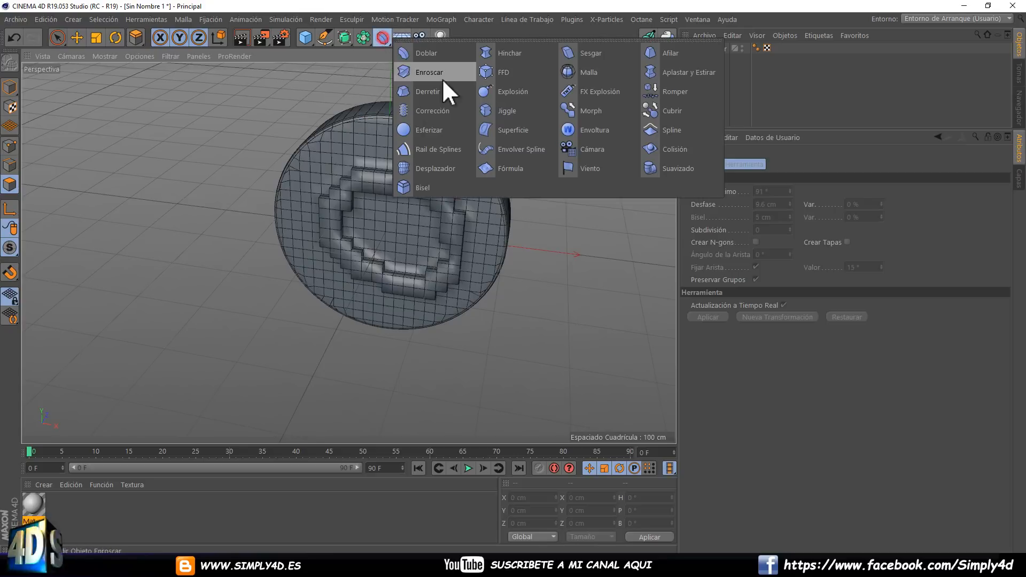
pyautogui.click(432, 91)
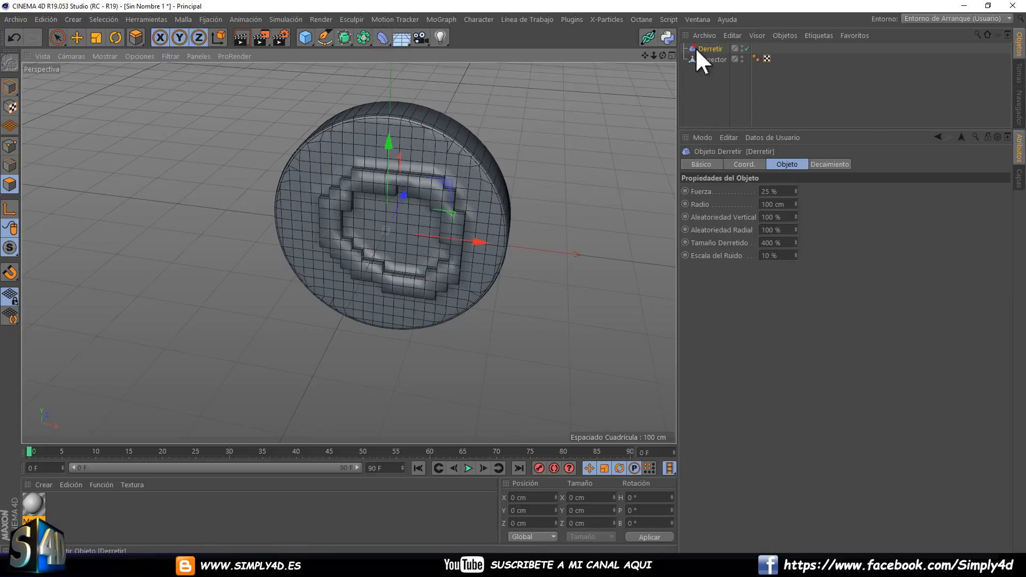
pyautogui.moveTo(696, 49); pyautogui.dragTo(698, 60)
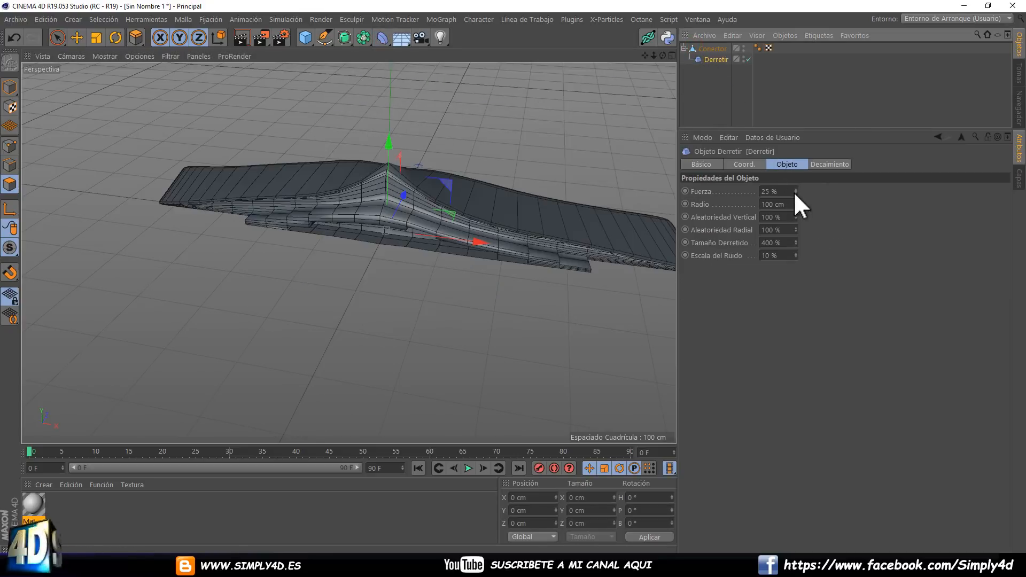
# Lower the Derretir deformer to the disc's base at Y -204.698 cm and test its Fuerza, ending at 0 %.
pyautogui.moveTo(793, 191); pyautogui.dragTo(794, 191)
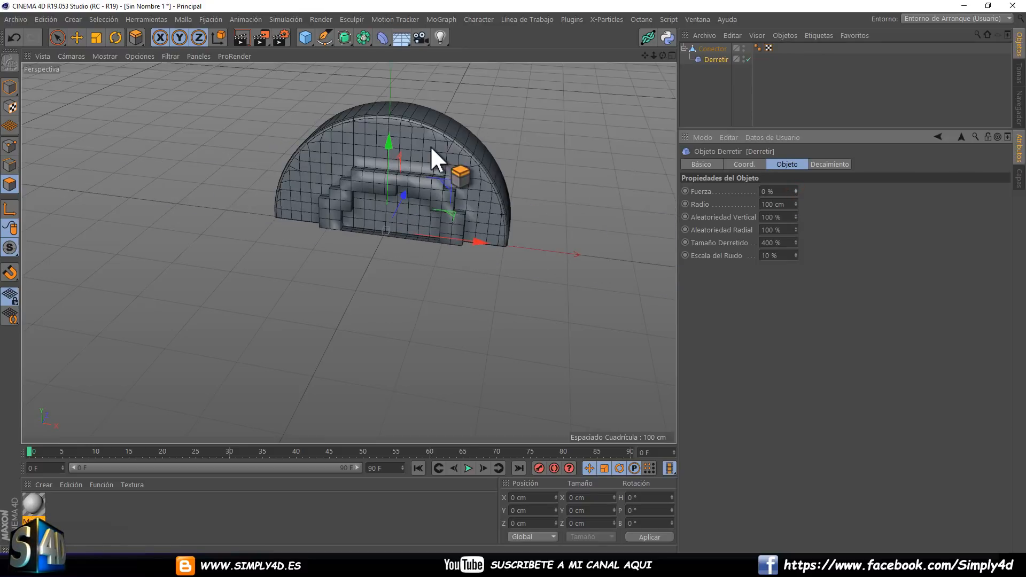
pyautogui.moveTo(388, 140); pyautogui.dragTo(397, 266)
pyautogui.moveTo(793, 191); pyautogui.dragTo(794, 191)
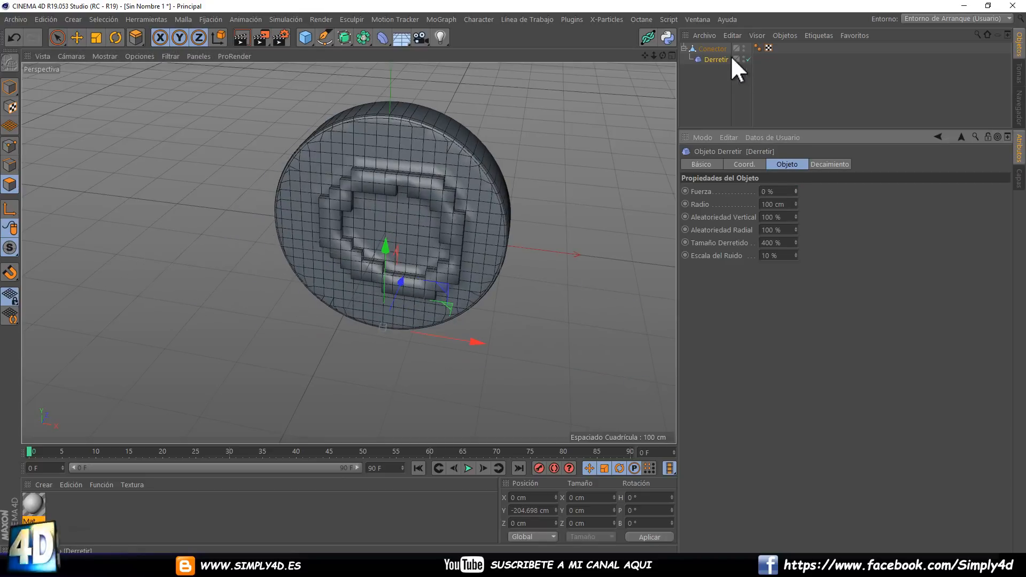
# Delete the Derretir deformer and the Conector disc to empty the scene.
pyautogui.press('Delete')
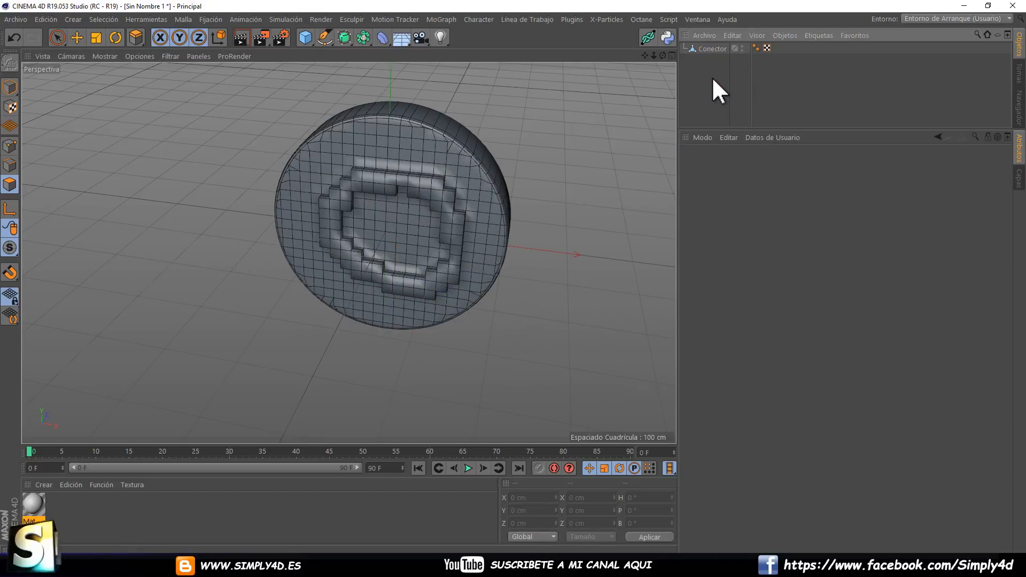
pyautogui.click(711, 49)
pyautogui.press('Delete')
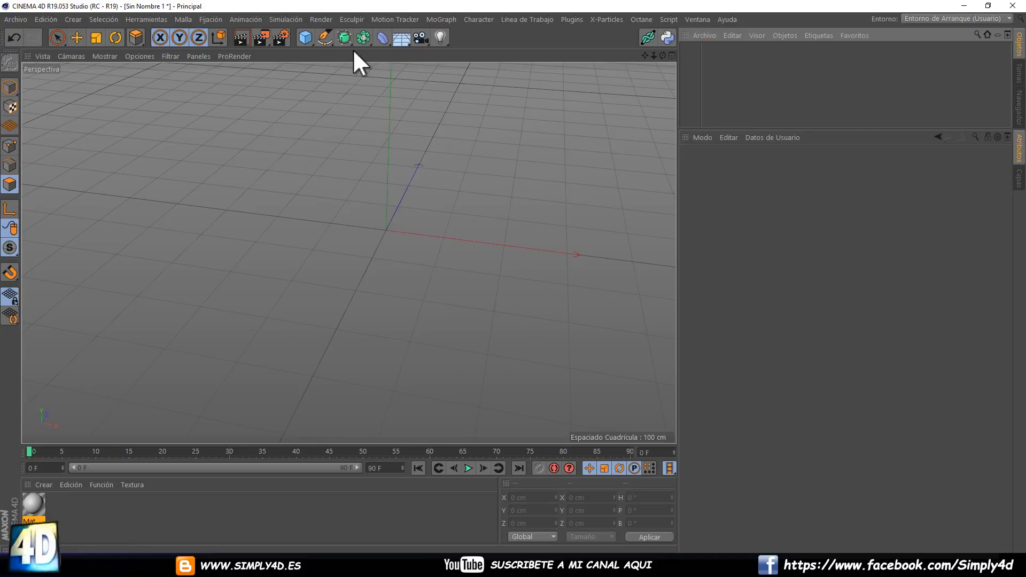
# Create an Extrusión generator with a Flor spline nested inside it.
pyautogui.click(344, 37)
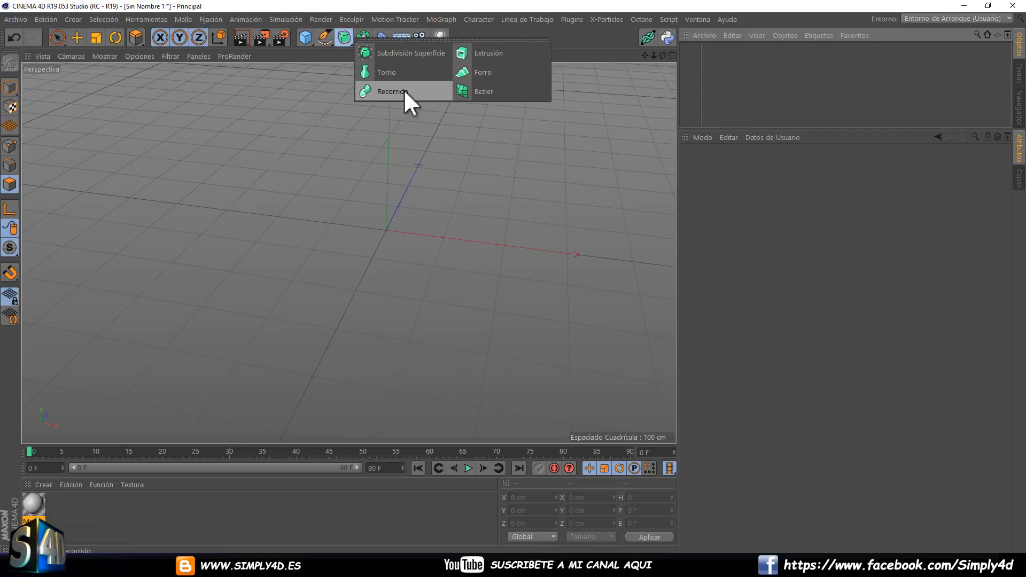
pyautogui.click(488, 53)
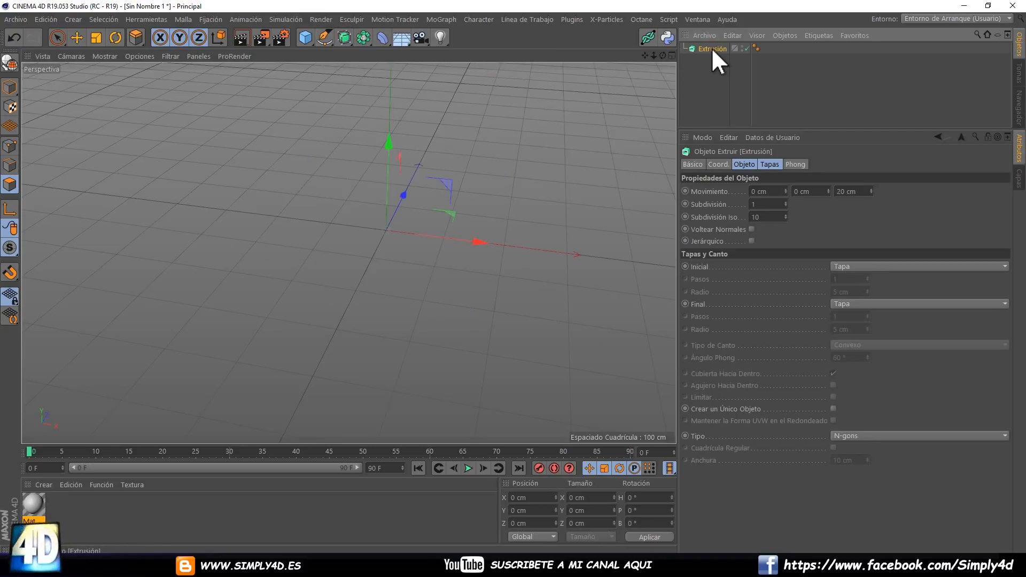
pyautogui.click(325, 35)
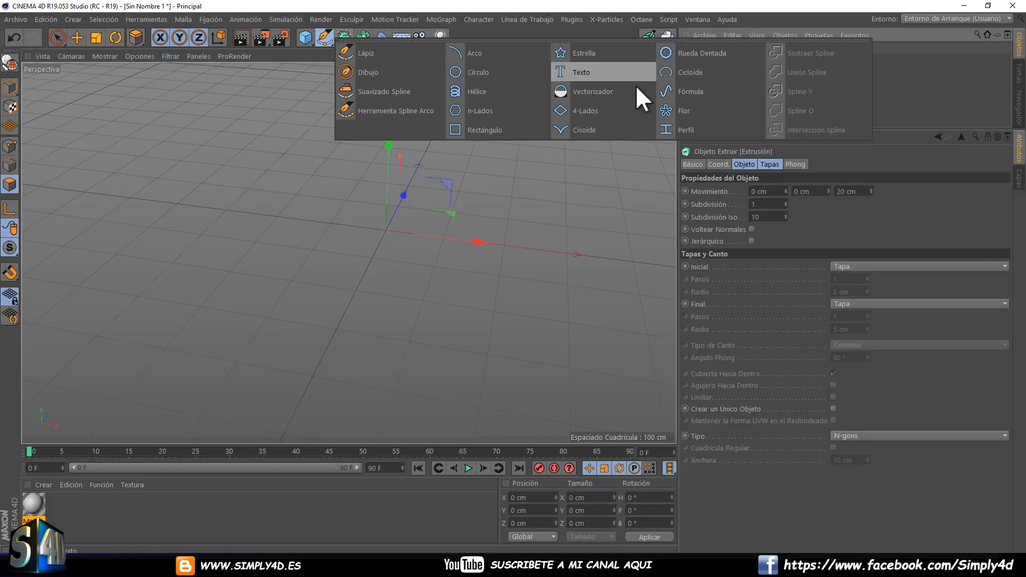
pyautogui.click(671, 104)
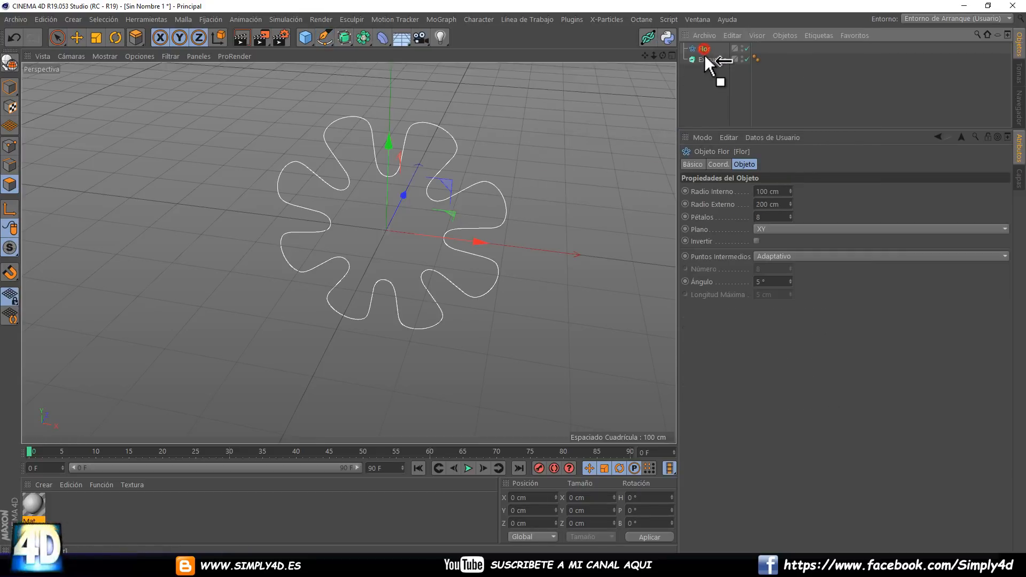
pyautogui.click(712, 48)
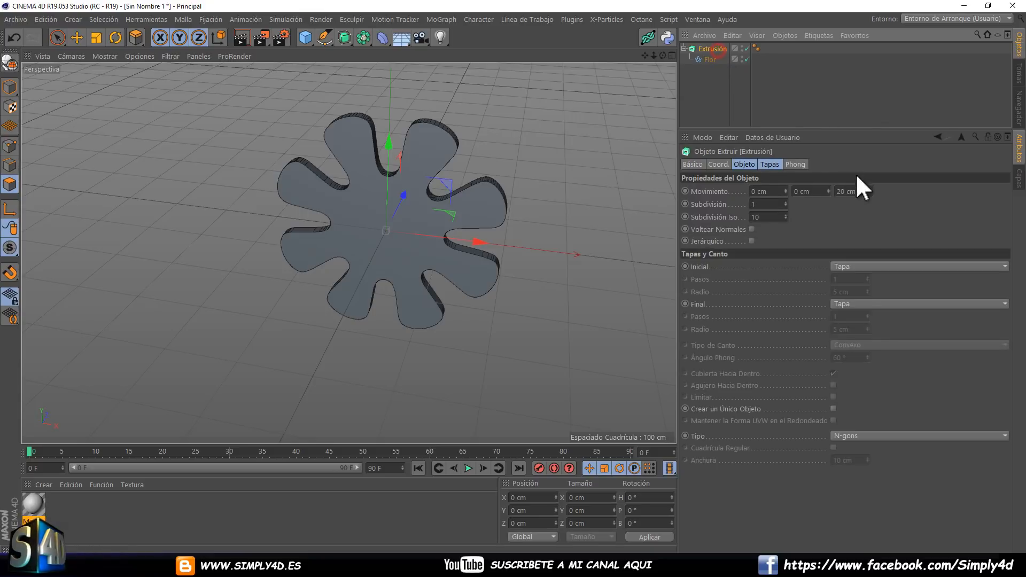
# Extrude the flower 135 cm along Z and set both the Inicial and Final caps to Tapa con Canto.
pyautogui.moveTo(871, 190); pyautogui.dragTo(871, 160)
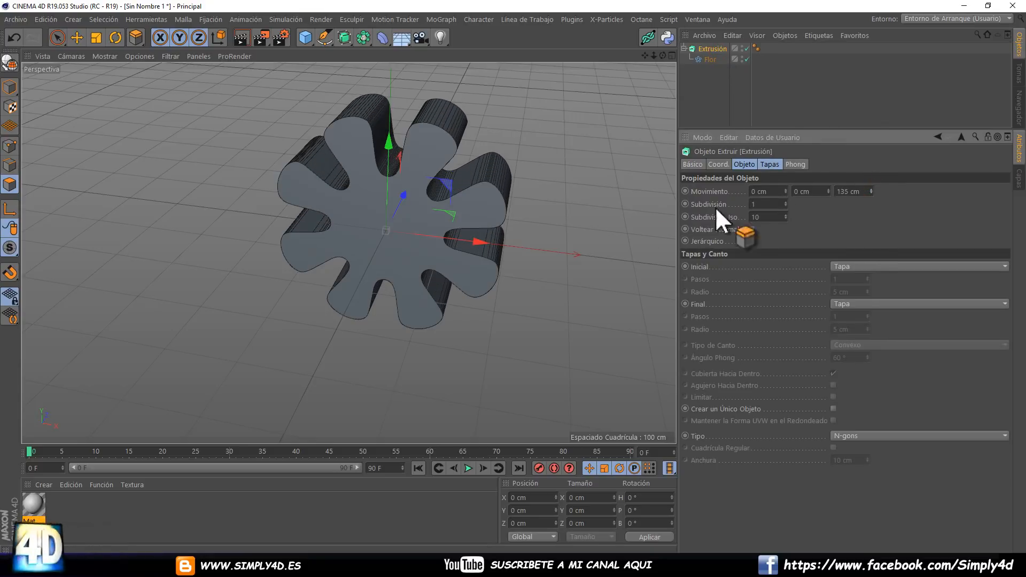
pyautogui.keyDown('alt'); pyautogui.moveTo(460, 193); pyautogui.dragTo(528, 192); pyautogui.keyUp('alt')
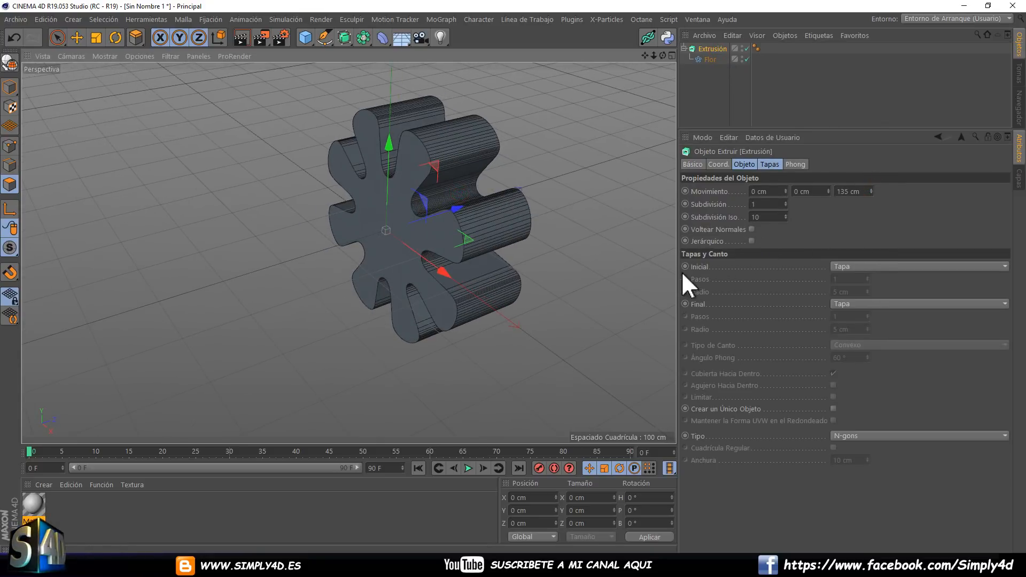
pyautogui.click(858, 266)
pyautogui.click(857, 306)
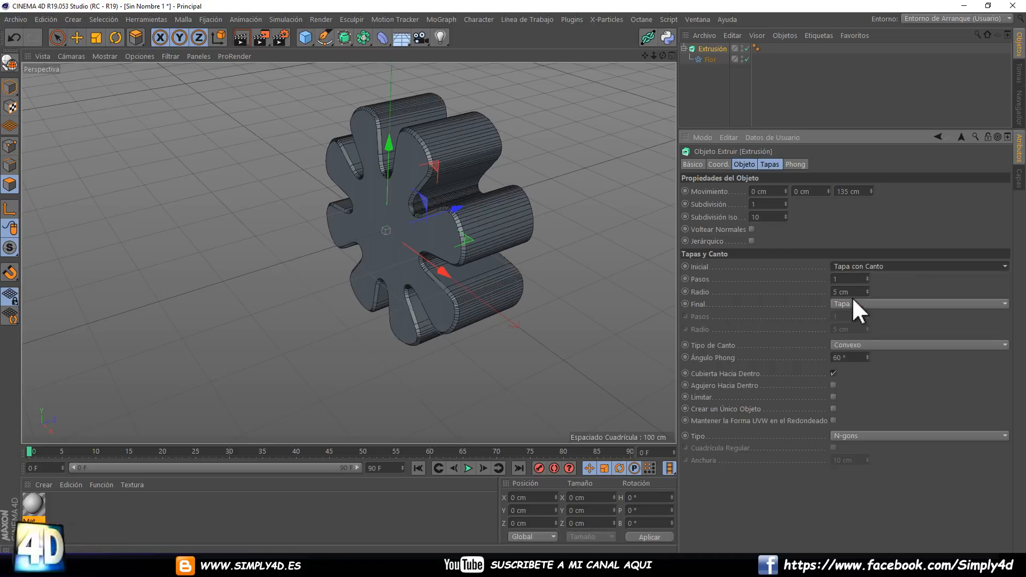
pyautogui.click(850, 304)
pyautogui.click(856, 348)
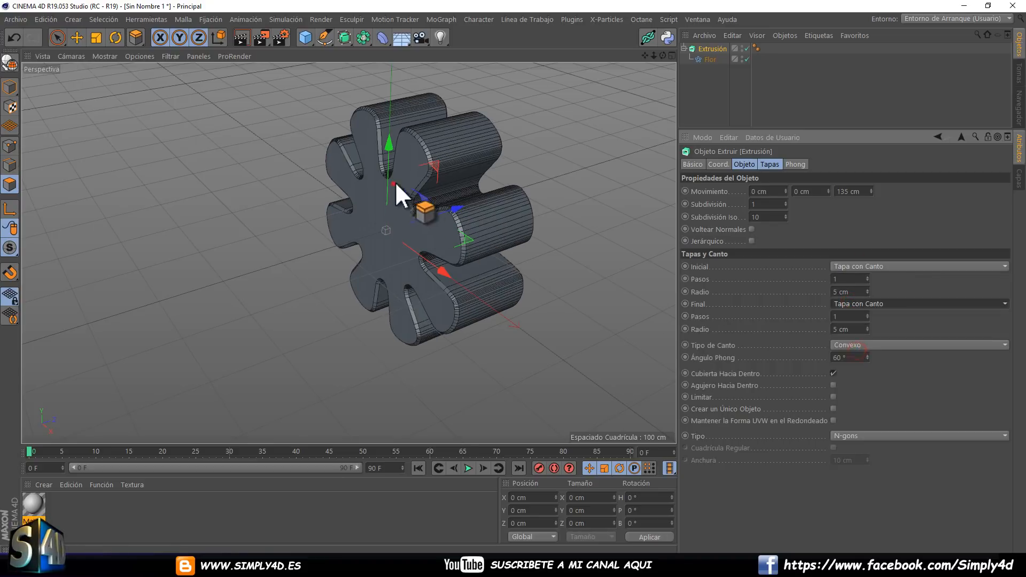
pyautogui.keyDown('alt'); pyautogui.moveTo(395, 182); pyautogui.dragTo(344, 184); pyautogui.keyUp('alt')
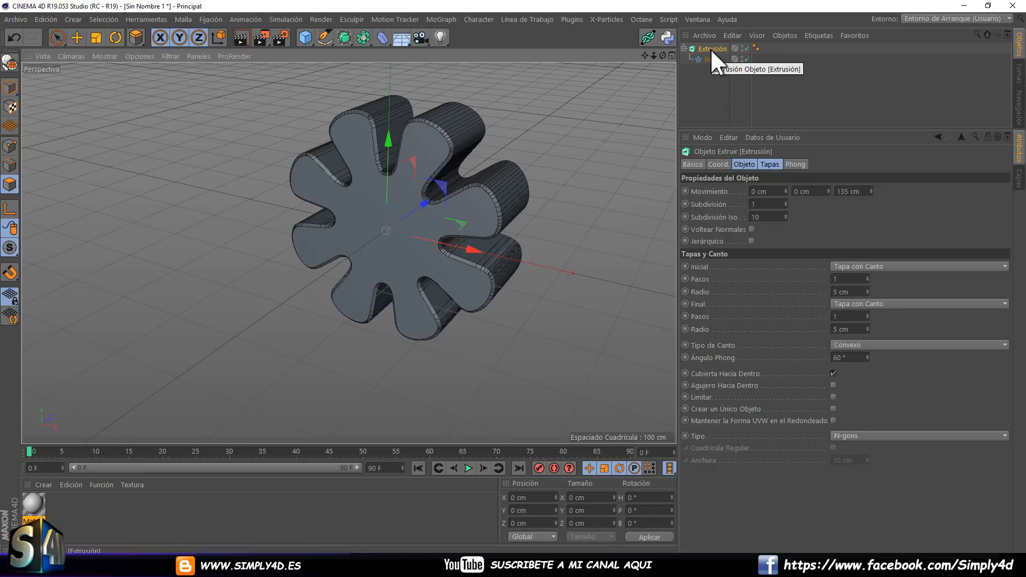
# Replace the extruded flower with a Rueda Dentada spline nested inside a new Extrusión generator.
pyautogui.press('Delete')
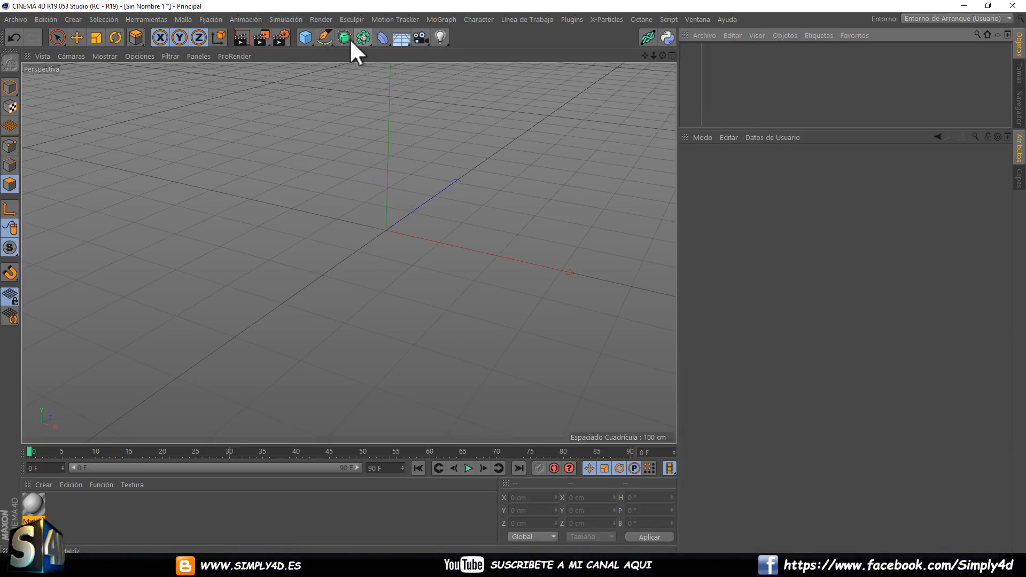
pyautogui.click(323, 37)
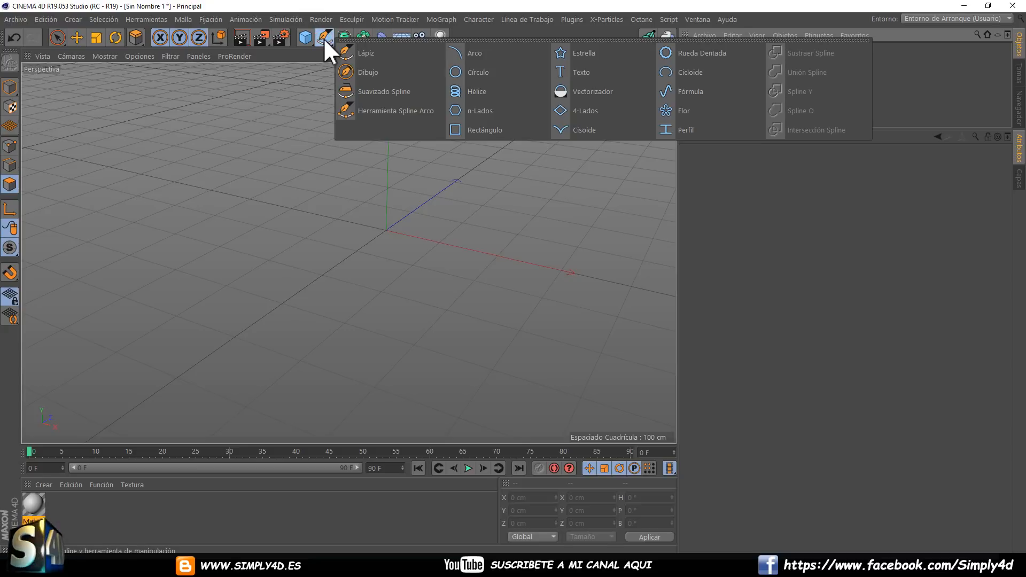
pyautogui.click(700, 52)
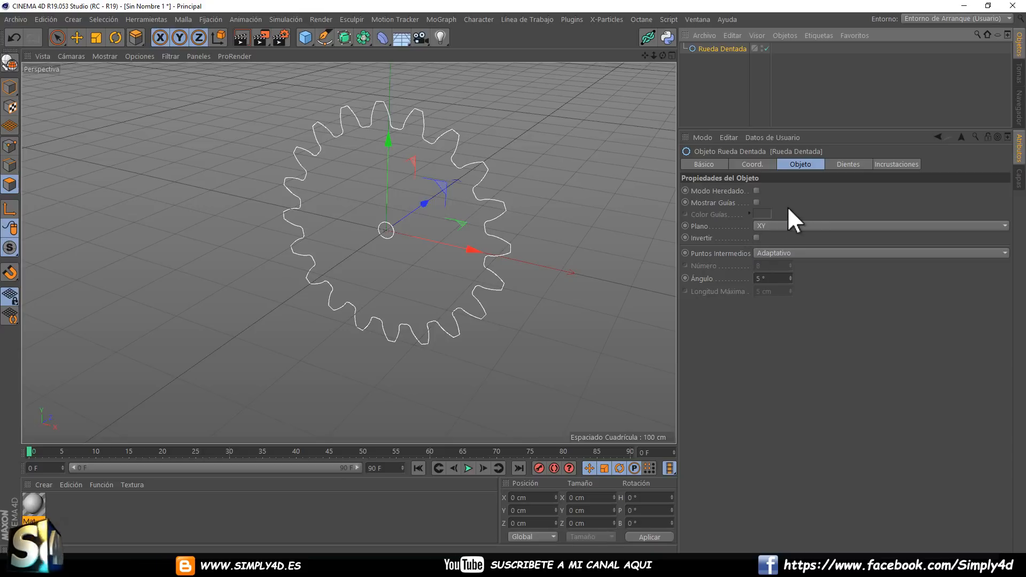
pyautogui.click(345, 36)
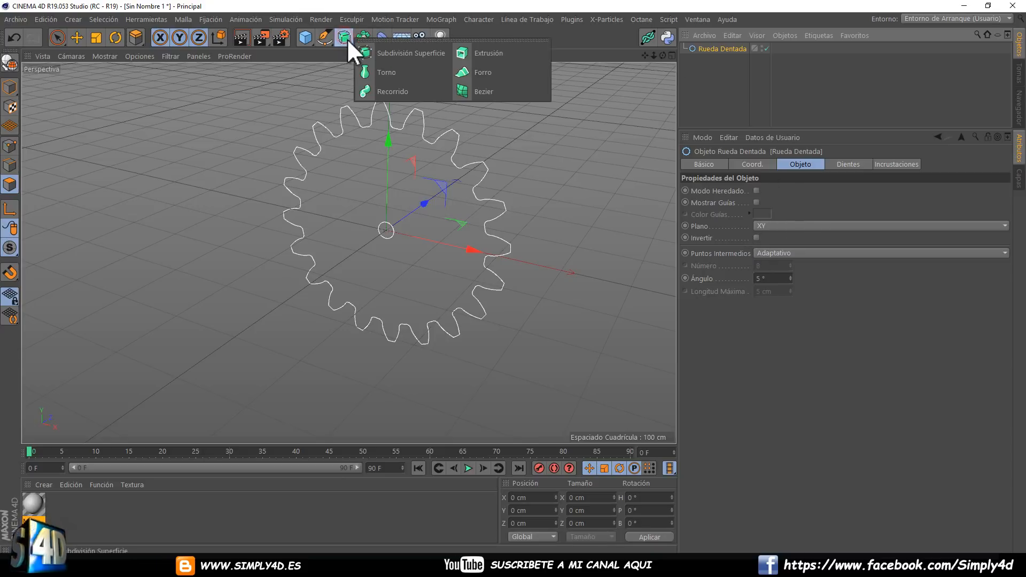
pyautogui.click(492, 54)
pyautogui.moveTo(707, 49); pyautogui.dragTo(706, 47)
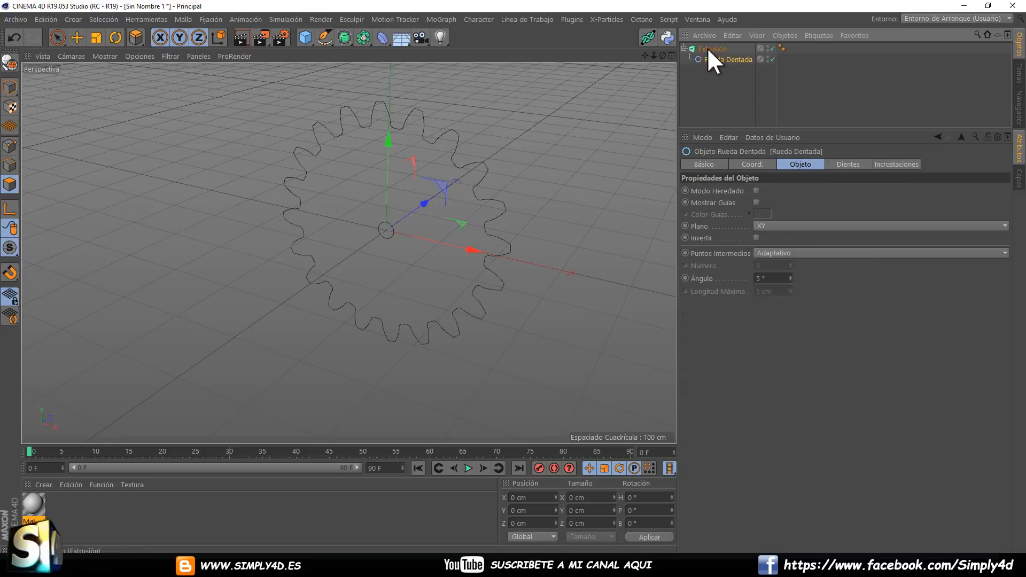
# Extrude the gear 91 cm along Z.
pyautogui.moveTo(870, 191); pyautogui.dragTo(876, 149)
pyautogui.keyDown('alt'); pyautogui.moveTo(463, 213); pyautogui.dragTo(510, 223, button='right'); pyautogui.keyUp('alt')
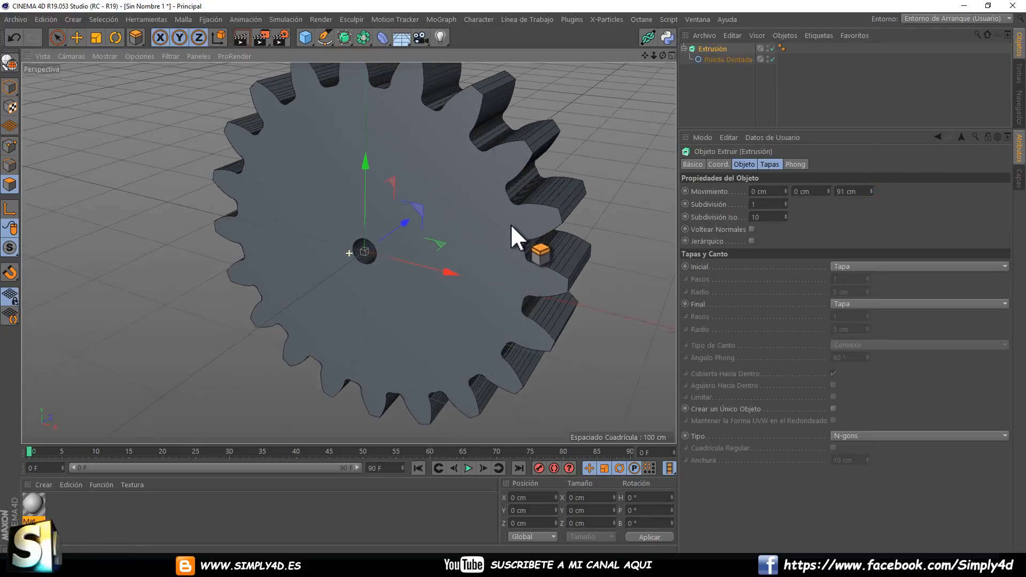
pyautogui.keyDown('alt'); pyautogui.moveTo(510, 223); pyautogui.dragTo(520, 245, button='middle'); pyautogui.keyUp('alt')
pyautogui.keyDown('alt'); pyautogui.moveTo(517, 228); pyautogui.dragTo(531, 227); pyautogui.keyUp('alt')
# Set both caps to Tapa con Canto, with 5 Pasos and a 19 cm Radio for Inicial and a 0 cm Radio for Final.
pyautogui.click(836, 304)
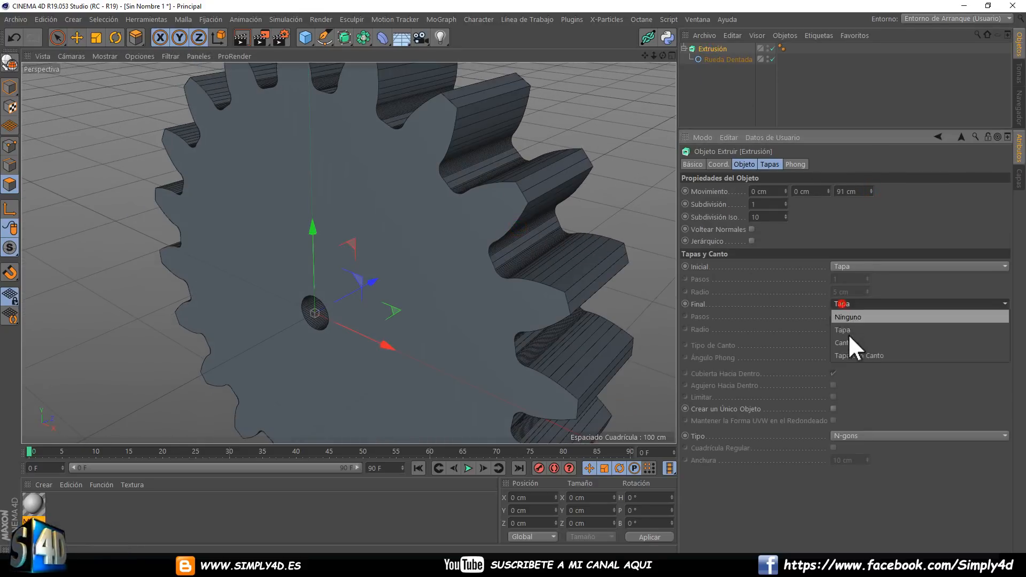
pyautogui.click(855, 355)
pyautogui.click(847, 265)
pyautogui.click(851, 317)
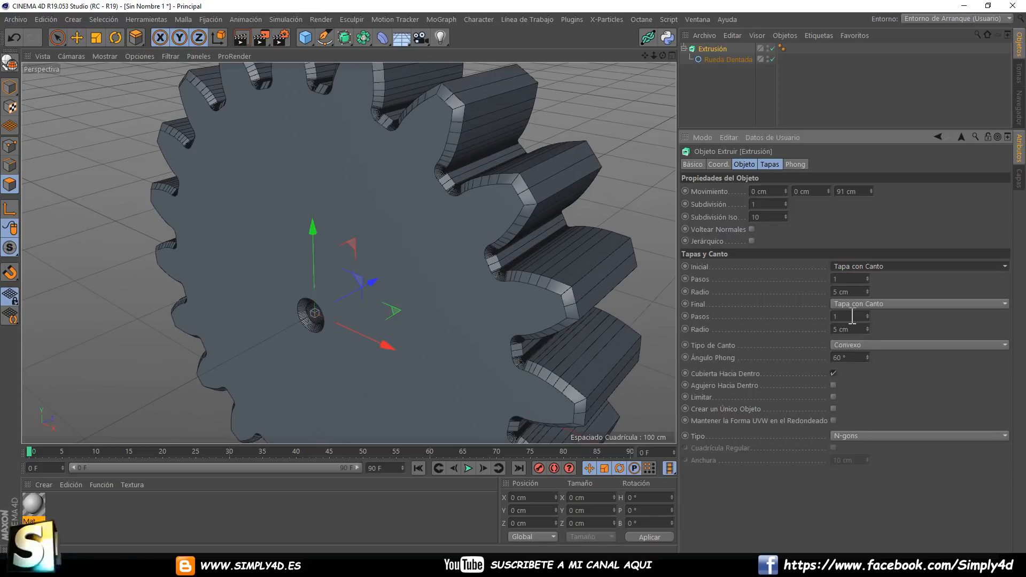
pyautogui.moveTo(867, 329); pyautogui.dragTo(867, 331)
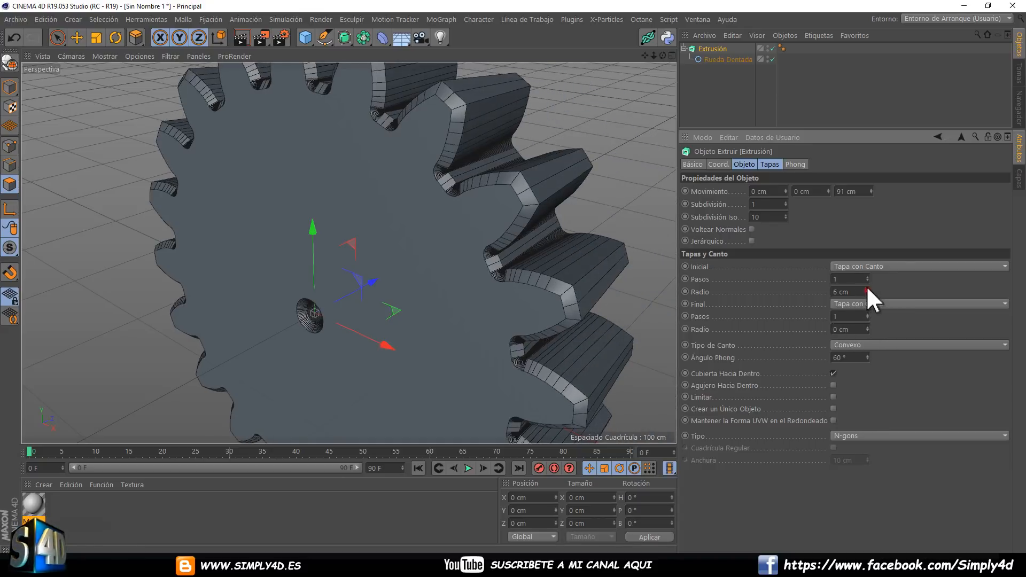
pyautogui.moveTo(867, 287); pyautogui.dragTo(867, 274)
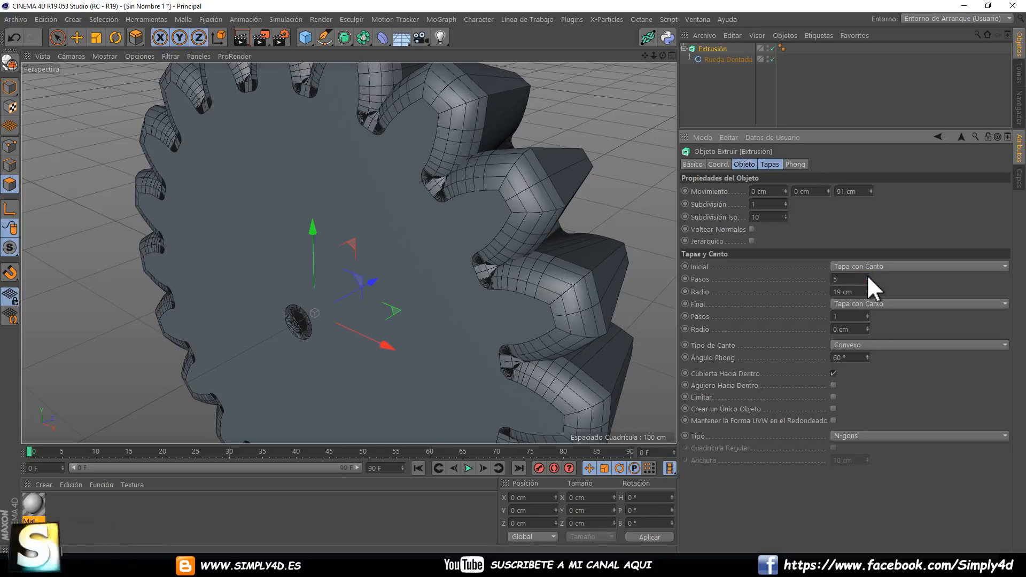
# Examine the bevel mesh up close in the corners between the gear teeth.
pyautogui.scroll(4, 484, 235)
pyautogui.keyDown('alt'); pyautogui.moveTo(442, 151); pyautogui.dragTo(397, 163); pyautogui.keyUp('alt')
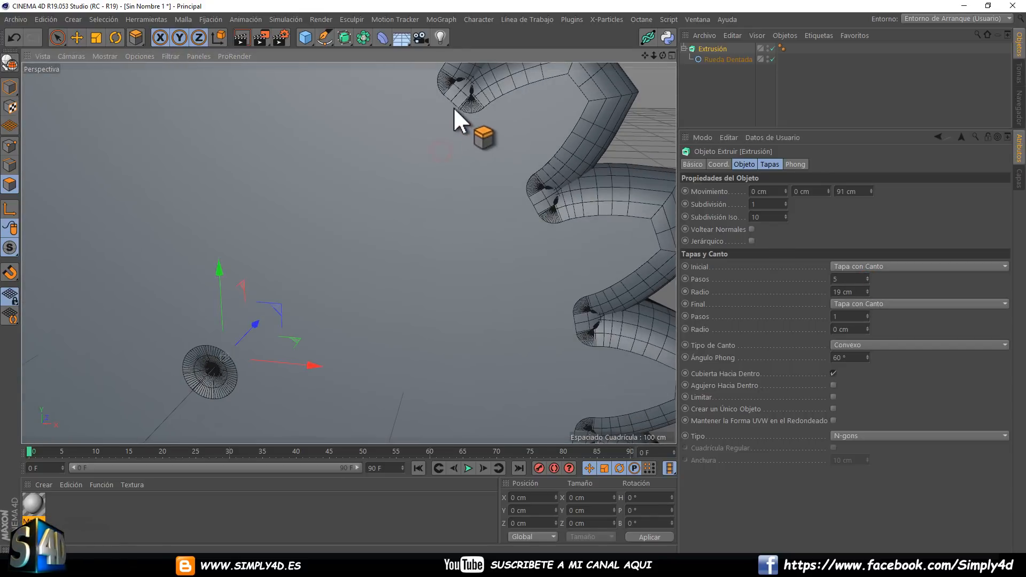
pyautogui.keyDown('alt'); pyautogui.moveTo(472, 95); pyautogui.dragTo(472, 98, button='right'); pyautogui.keyUp('alt')
pyautogui.keyDown('alt'); pyautogui.moveTo(472, 99); pyautogui.dragTo(483, 203, button='middle'); pyautogui.keyUp('alt')
pyautogui.keyDown('alt'); pyautogui.moveTo(482, 204); pyautogui.dragTo(562, 188, button='right'); pyautogui.keyUp('alt')
pyautogui.keyDown('alt'); pyautogui.moveTo(562, 188); pyautogui.dragTo(449, 162, button='middle'); pyautogui.keyUp('alt')
pyautogui.keyDown('alt'); pyautogui.moveTo(424, 153); pyautogui.dragTo(395, 156); pyautogui.keyUp('alt')
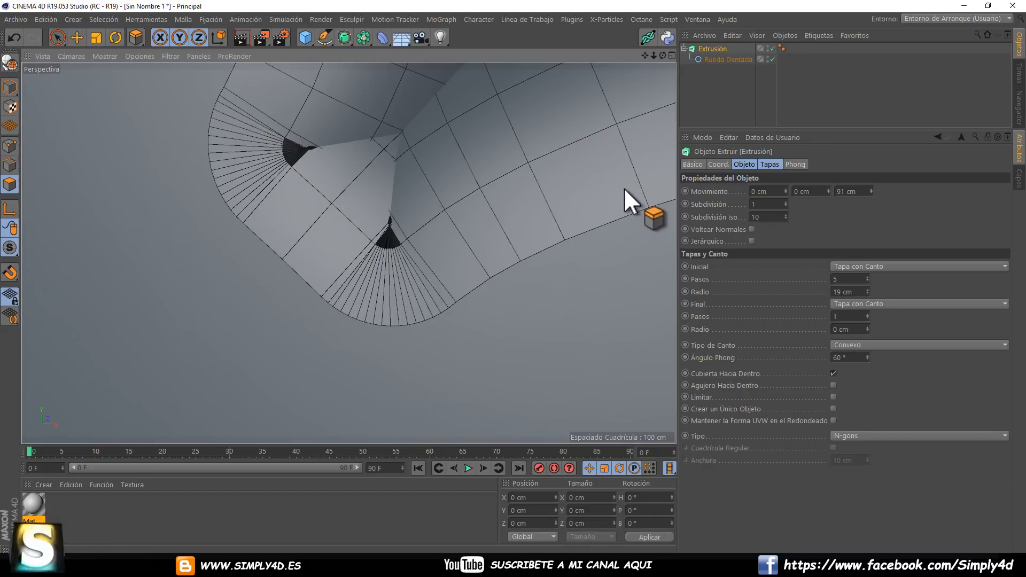
pyautogui.click(706, 48)
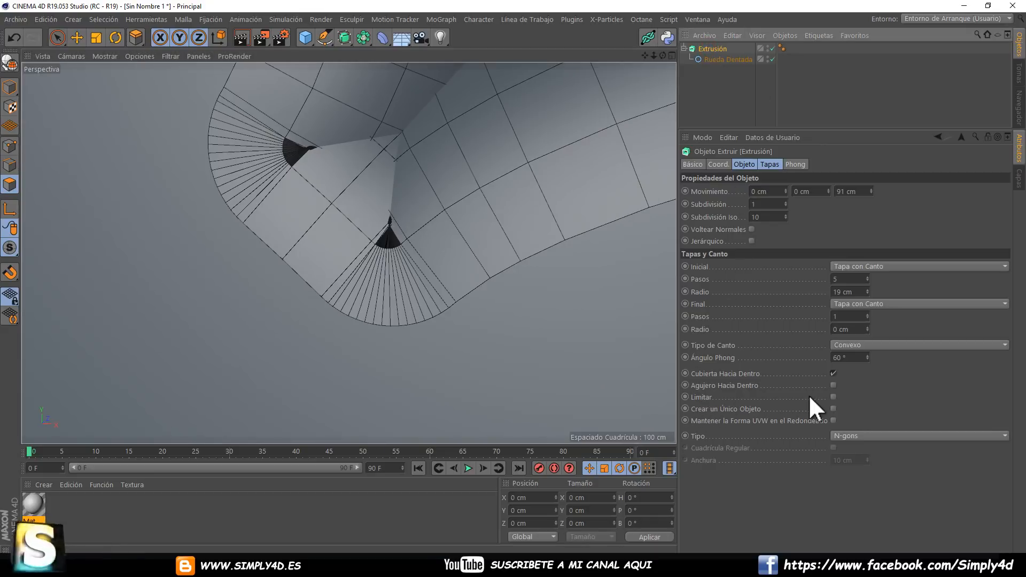
# Enable the Limitar option for the extrusion's caps and check the bevel on the gear teeth.
pyautogui.click(834, 396)
pyautogui.keyDown('alt'); pyautogui.moveTo(702, 355); pyautogui.dragTo(531, 261); pyautogui.keyUp('alt')
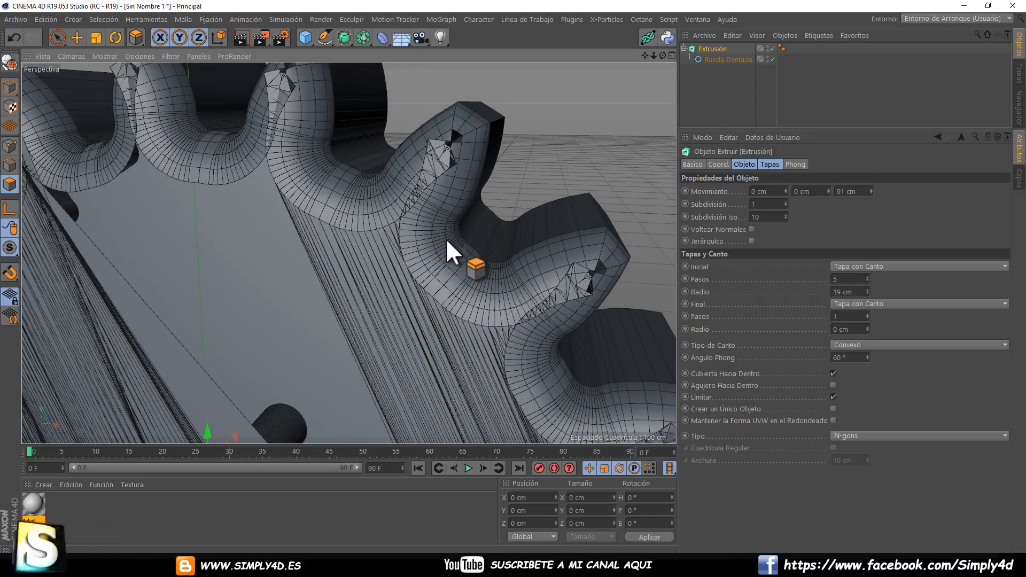
pyautogui.keyDown('alt'); pyautogui.moveTo(445, 239); pyautogui.dragTo(459, 181); pyautogui.keyUp('alt')
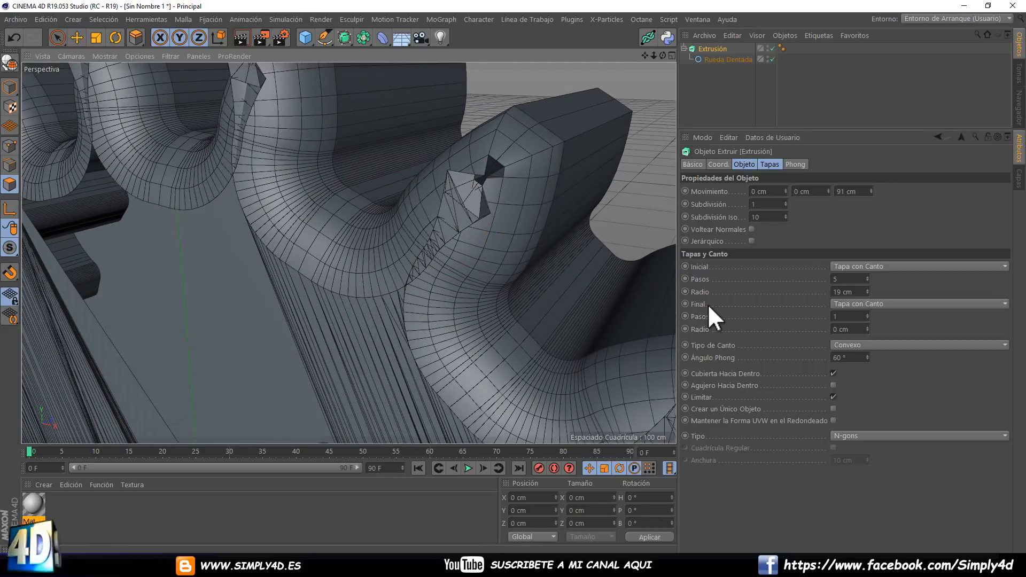
# Reduce the Inicial cap's Radio to 10 cm and compare the gear with Limitar off and on, leaving it enabled.
pyautogui.moveTo(869, 291); pyautogui.dragTo(867, 289)
pyautogui.keyDown('alt'); pyautogui.moveTo(514, 277); pyautogui.dragTo(513, 276); pyautogui.keyUp('alt')
pyautogui.scroll(-8, 476, 226)
pyautogui.keyDown('alt'); pyautogui.moveTo(476, 226); pyautogui.dragTo(438, 235); pyautogui.keyUp('alt')
pyautogui.click(833, 396)
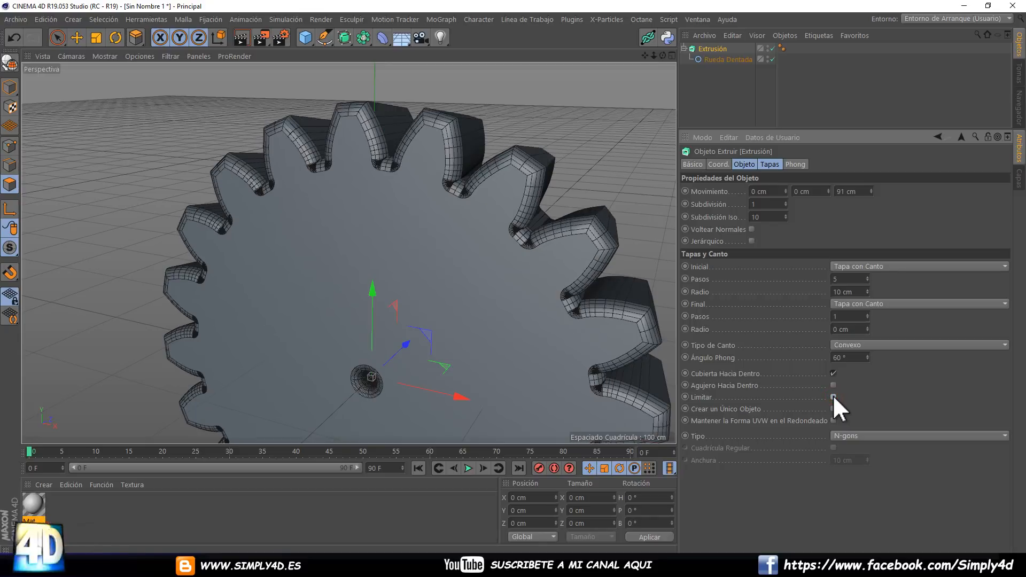
pyautogui.click(832, 396)
pyautogui.click(832, 396)
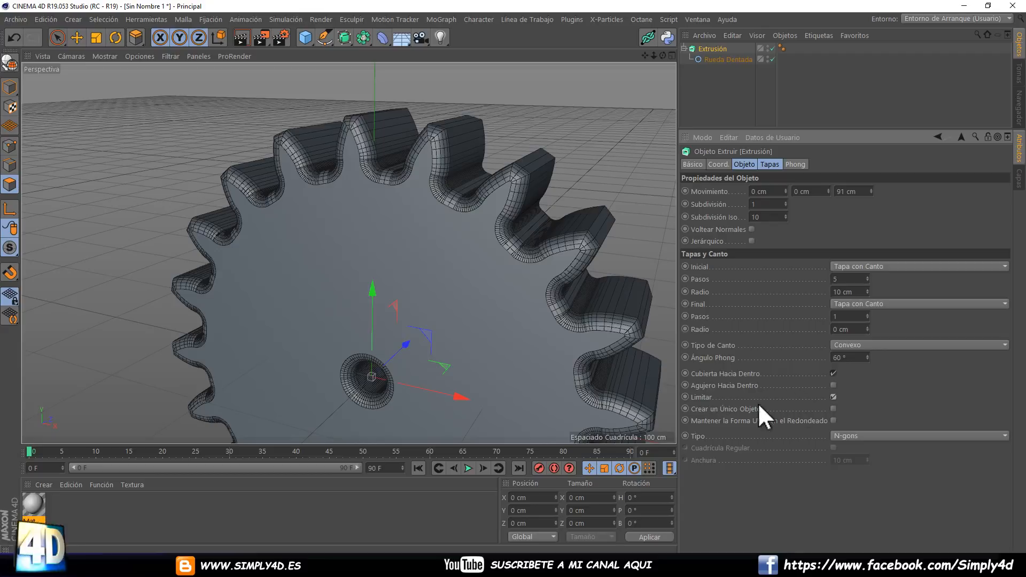
# Delete the gear extrusion and create a Forro generator.
pyautogui.click(704, 47)
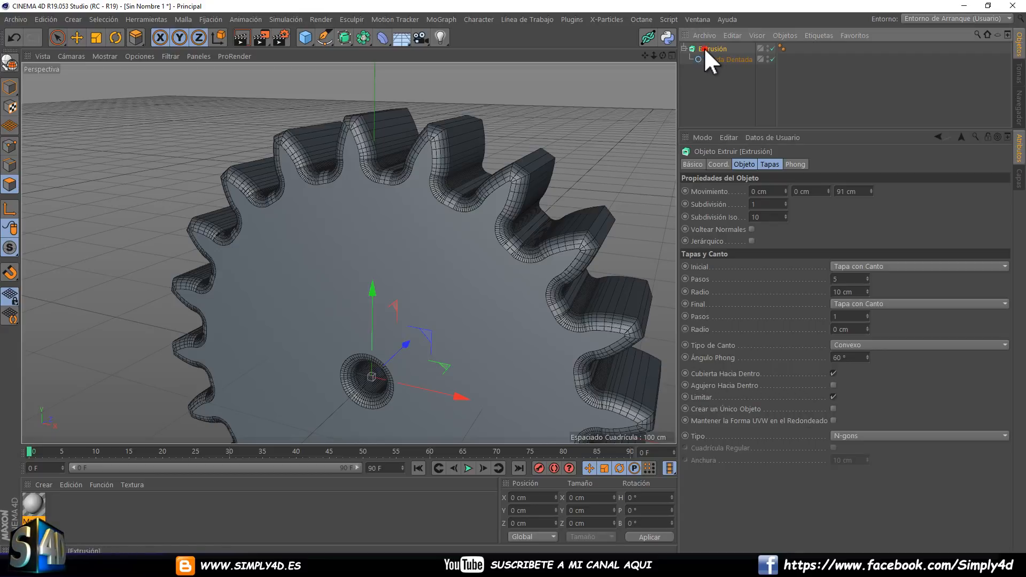
pyautogui.press('Delete')
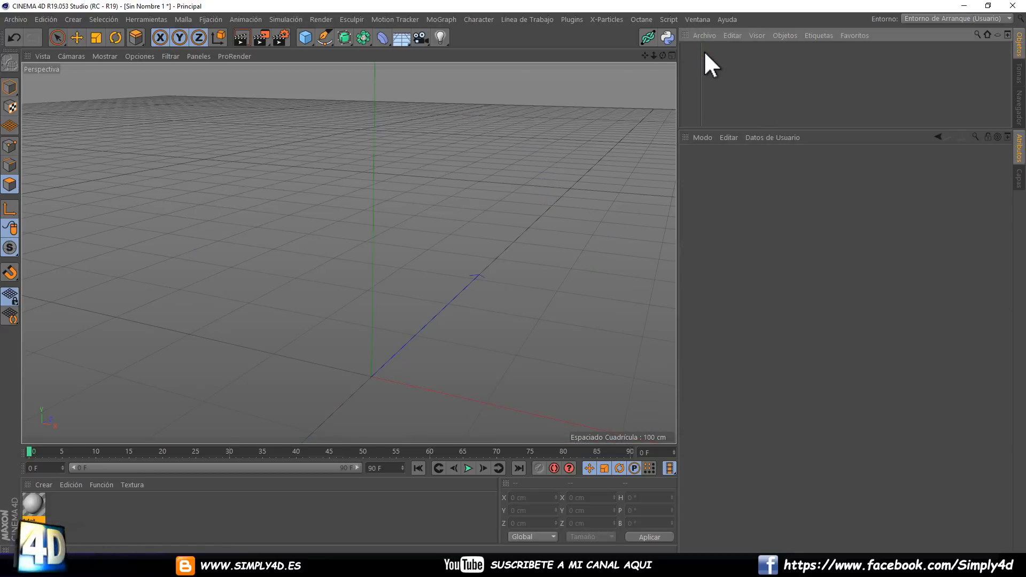
pyautogui.click(342, 37)
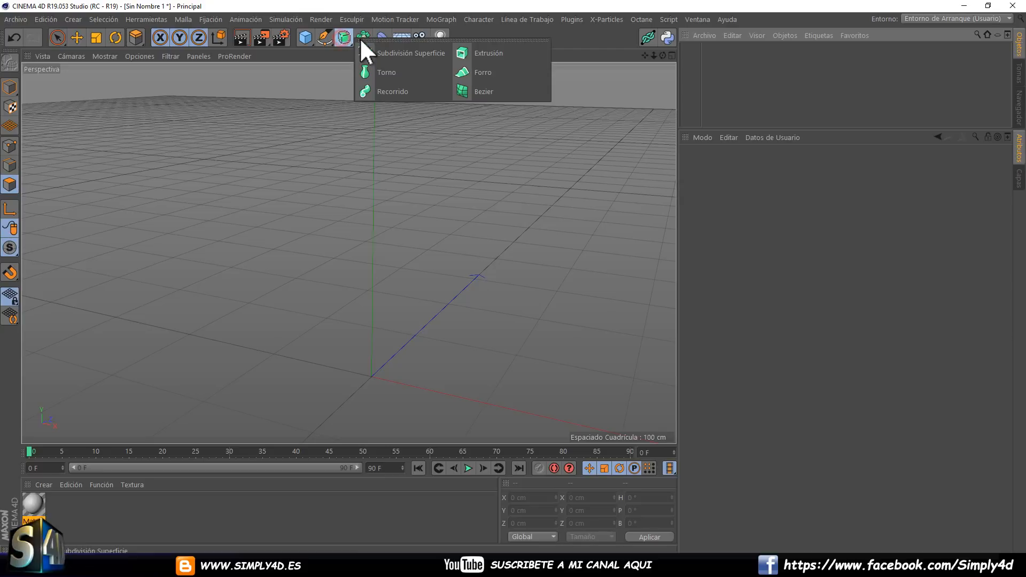
pyautogui.click(482, 71)
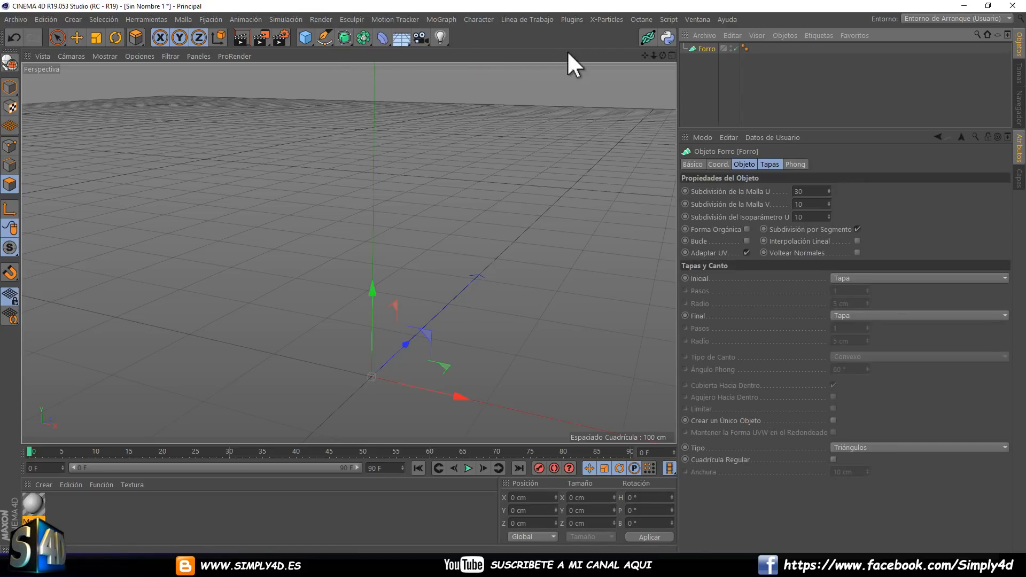
# Create a Círculo spline in the XZ plane and raise it to about 181 cm on Y.
pyautogui.click(322, 39)
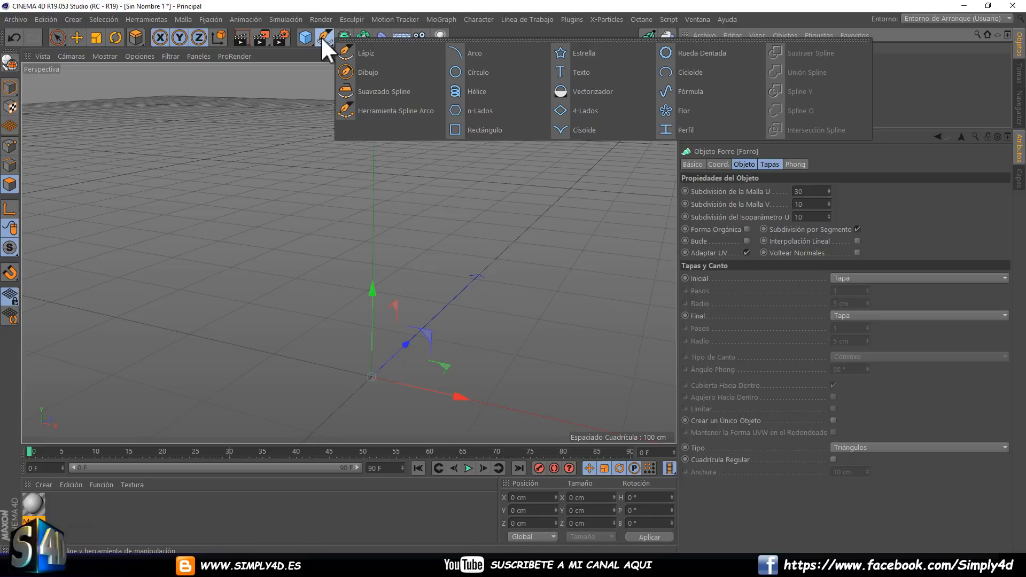
pyautogui.click(472, 72)
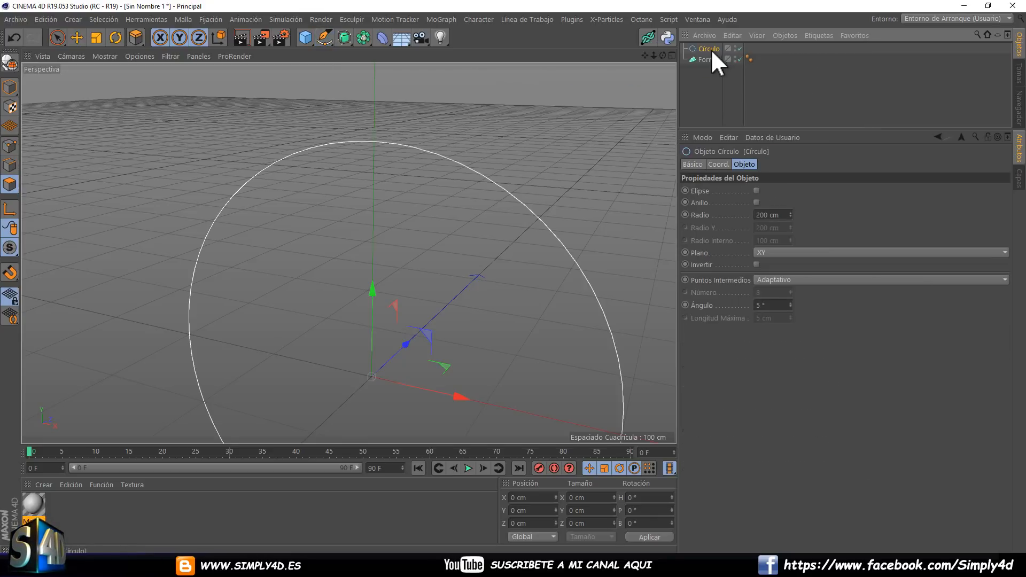
pyautogui.click(764, 252)
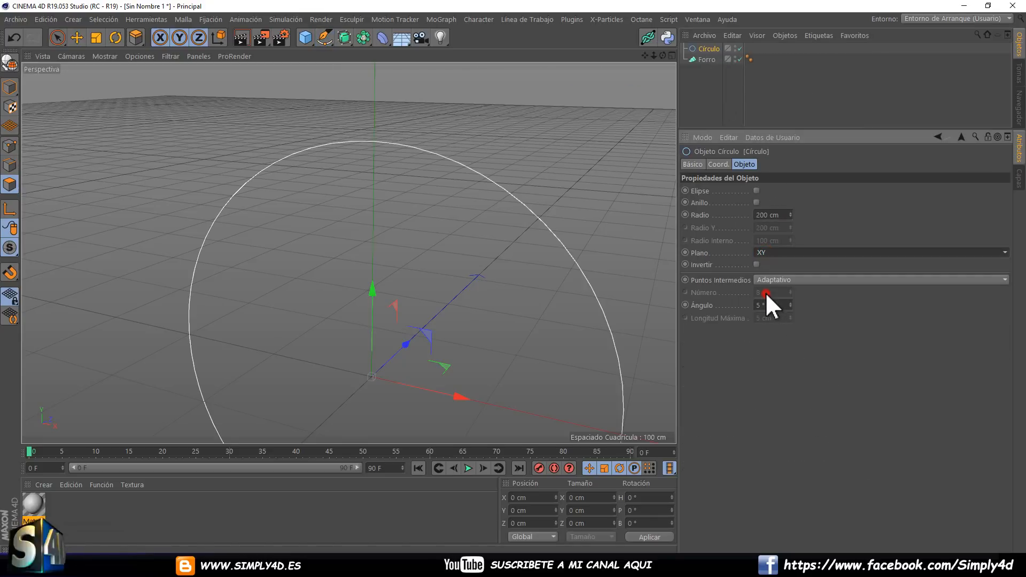
pyautogui.click(764, 292)
pyautogui.moveTo(380, 276); pyautogui.dragTo(415, 140)
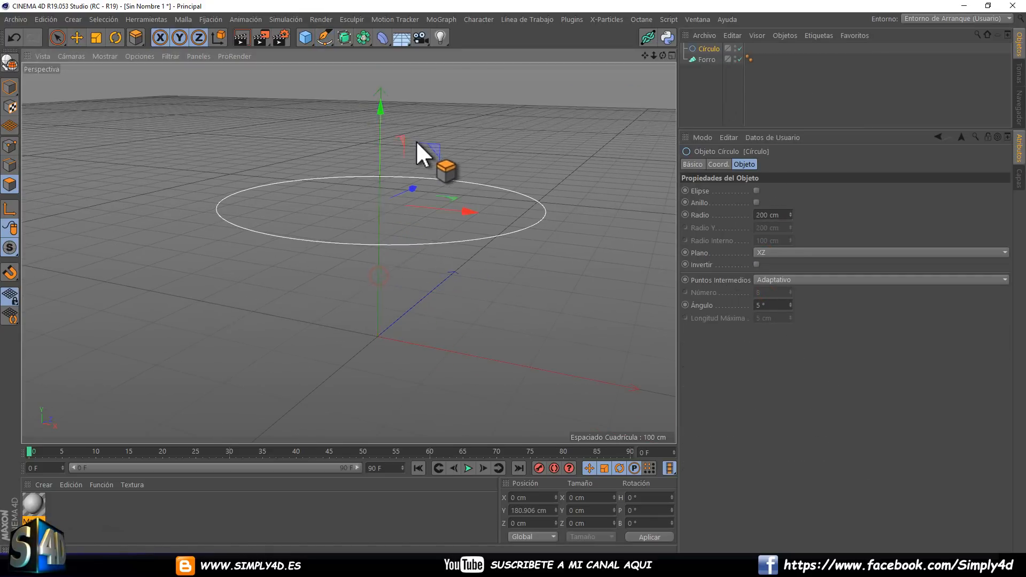
pyautogui.scroll(-5, 413, 147)
pyautogui.keyDown('alt'); pyautogui.moveTo(408, 164); pyautogui.dragTo(393, 207, button='middle'); pyautogui.keyUp('alt')
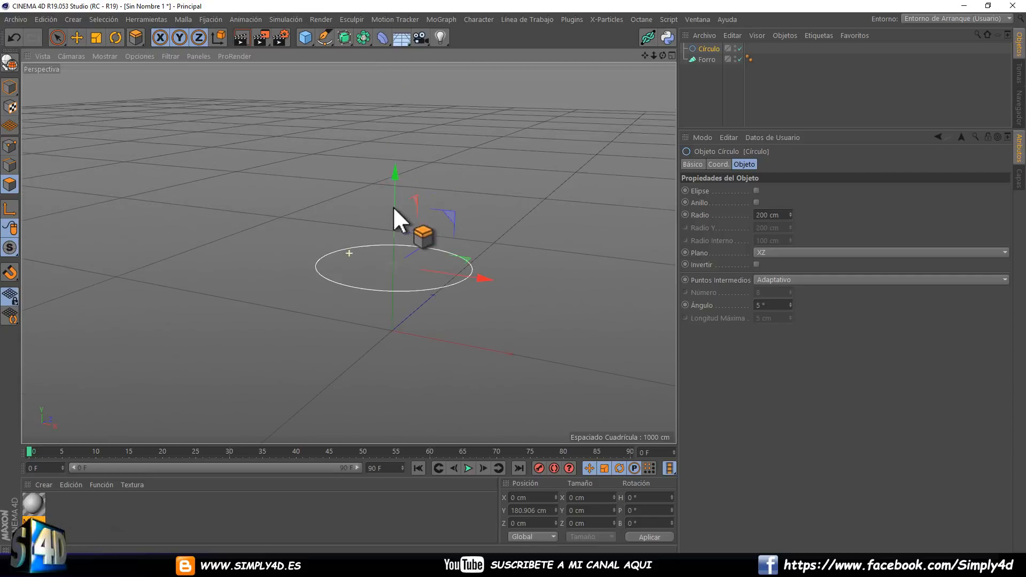
# Scale the circle down to a radius of about 46.6 cm and raise it to about 1382 cm on Y.
pyautogui.click(77, 38)
pyautogui.click(96, 37)
pyautogui.moveTo(368, 194); pyautogui.dragTo(51, 202)
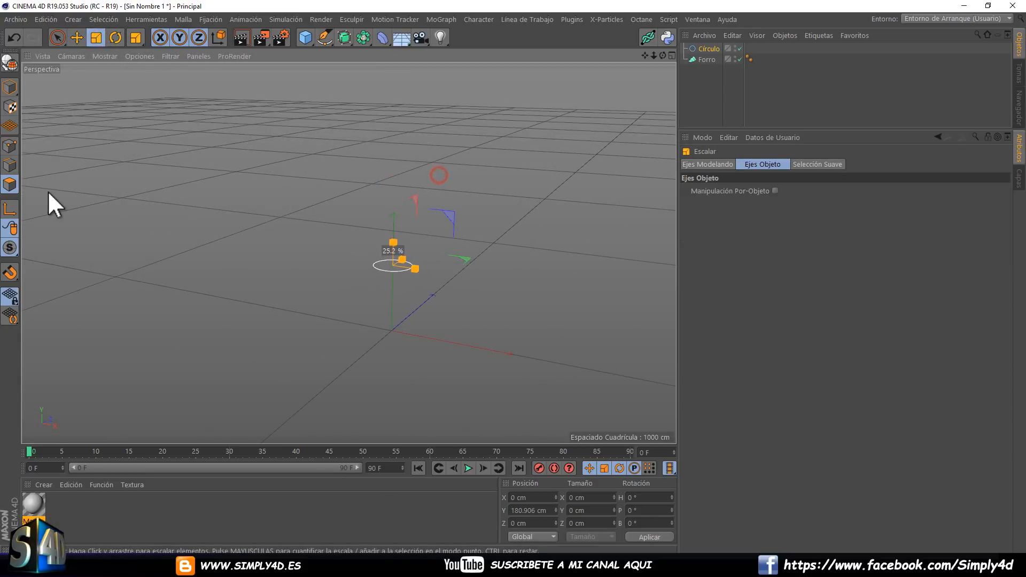
pyautogui.click(76, 36)
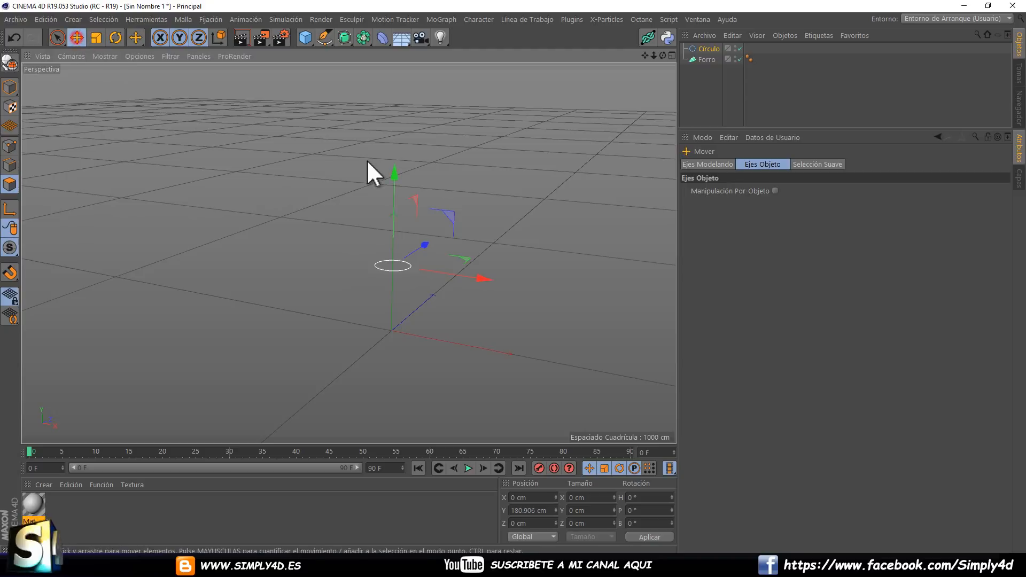
pyautogui.moveTo(397, 168); pyautogui.dragTo(397, 124)
pyautogui.middleClick(402, 160)
pyautogui.middleClick(442, 322)
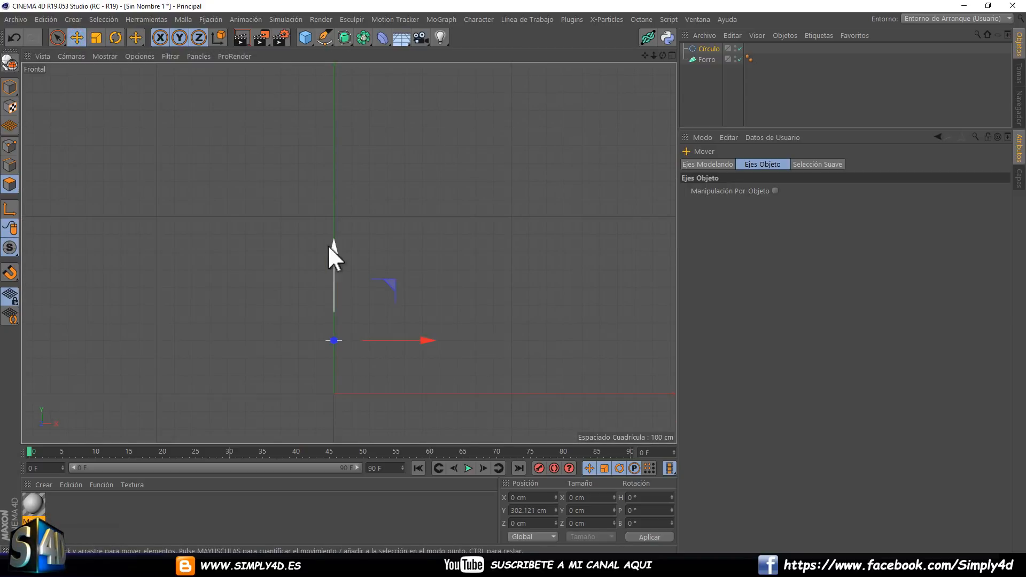
pyautogui.moveTo(334, 247); pyautogui.dragTo(337, 70)
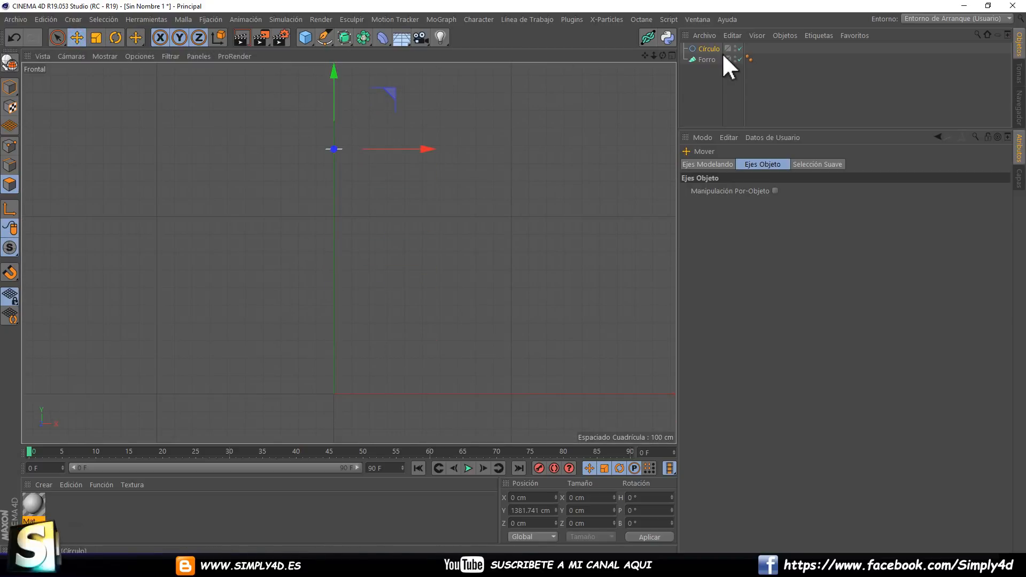
# Nest the circle inside the Forro generator and place a duplicate of it below the original in the same generator.
pyautogui.moveTo(714, 49); pyautogui.dragTo(703, 58)
pyautogui.click(711, 76)
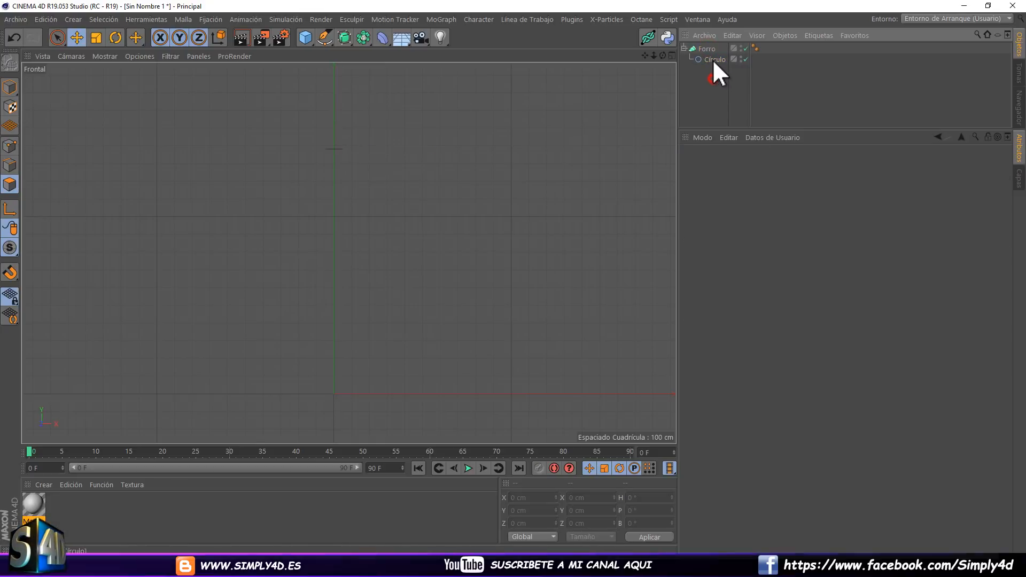
pyautogui.click(711, 59)
pyautogui.hotkey('ctrl', 'v')
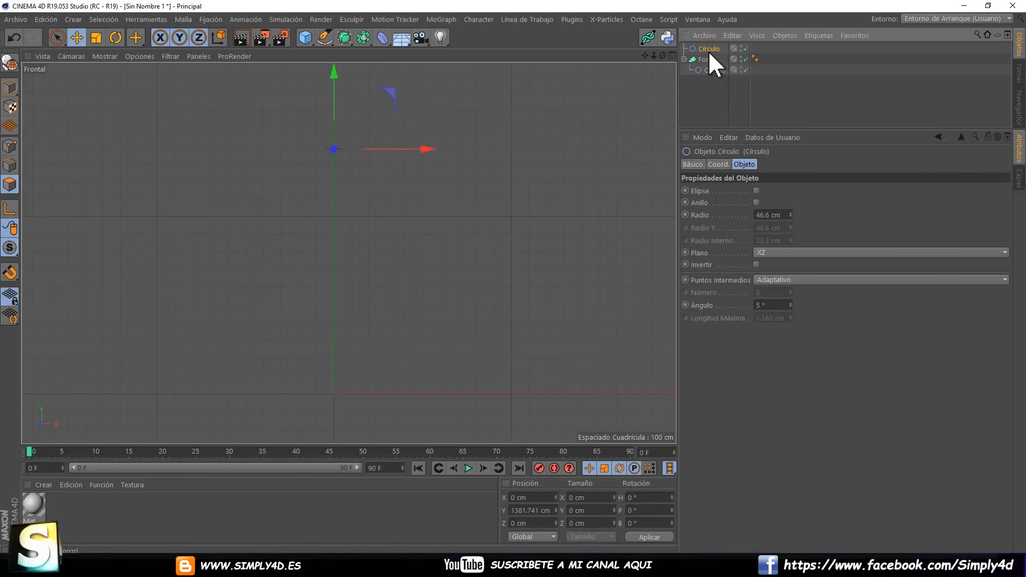
pyautogui.moveTo(708, 50); pyautogui.dragTo(710, 70)
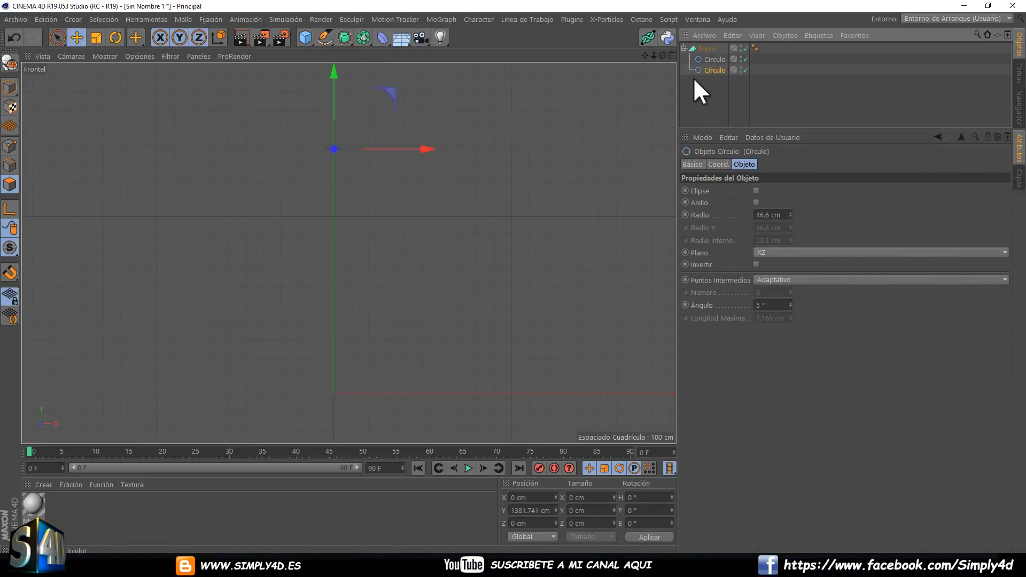
# Lower the duplicated circle to about 1272 cm on Y so the Forro forms a cylinder.
pyautogui.moveTo(332, 73); pyautogui.dragTo(370, 177)
pyautogui.press('F1')
pyautogui.press('h')
pyautogui.scroll(4, 383, 184)
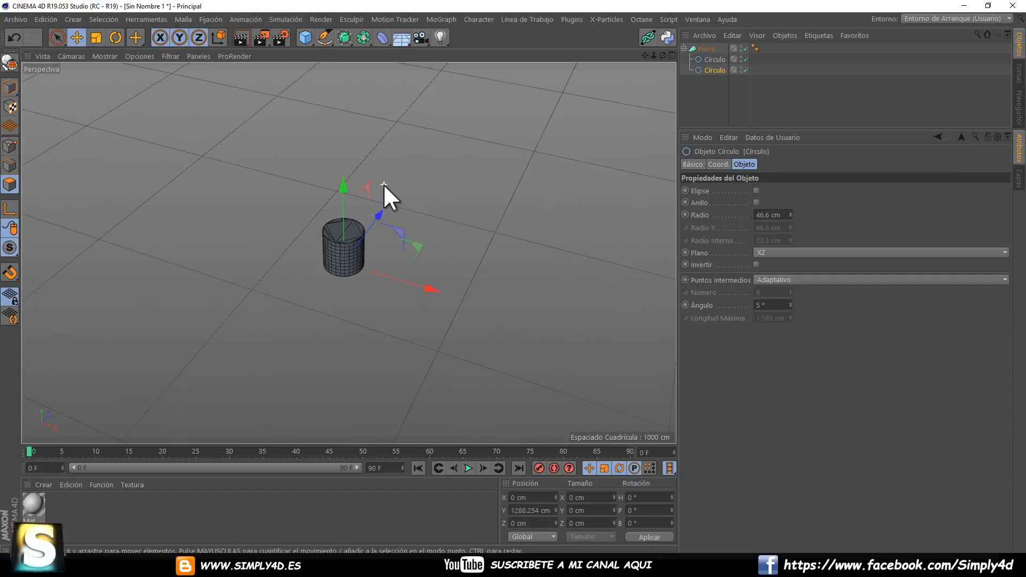
pyautogui.keyDown('alt'); pyautogui.moveTo(371, 176); pyautogui.dragTo(406, 116, button='middle'); pyautogui.keyUp('alt')
pyautogui.scroll(2, 406, 116)
pyautogui.keyDown('alt'); pyautogui.moveTo(407, 115); pyautogui.dragTo(359, 167); pyautogui.keyUp('alt')
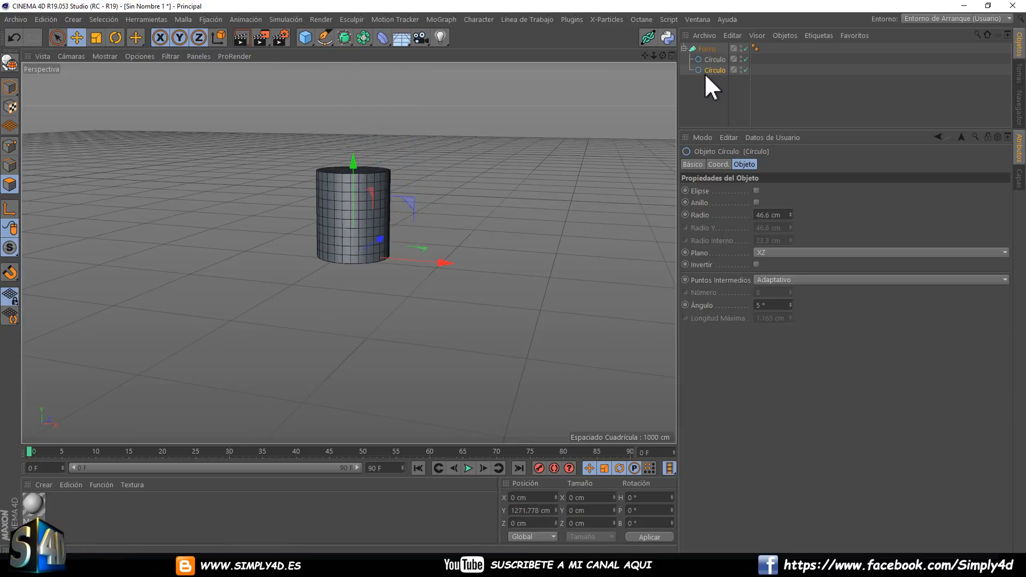
# Create a Rectángulo spline, raise it to about 1147 cm on Y below the cylinder, and set its Plano to XZ.
pyautogui.click(324, 39)
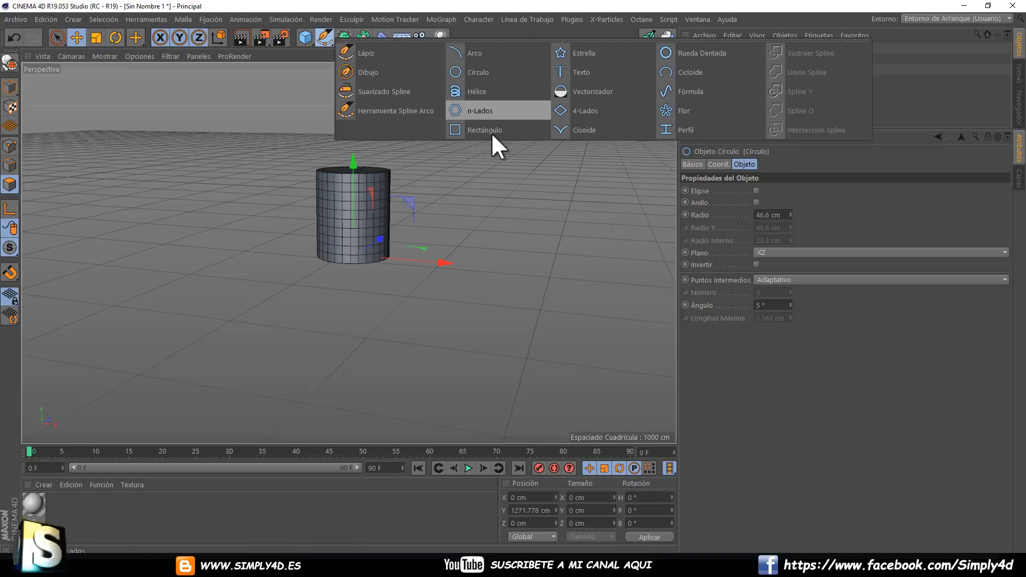
pyautogui.click(474, 128)
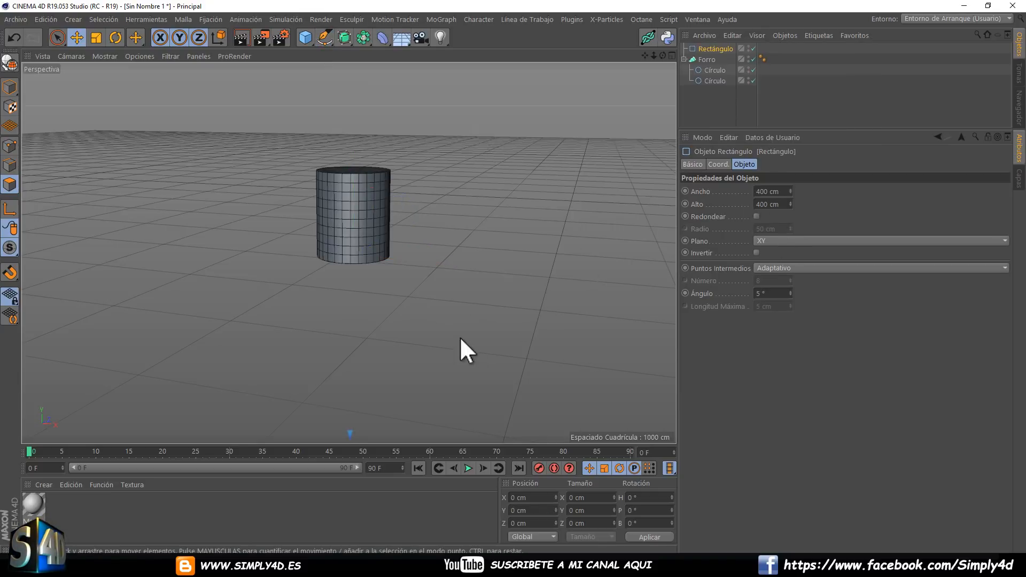
pyautogui.scroll(-5, 330, 238)
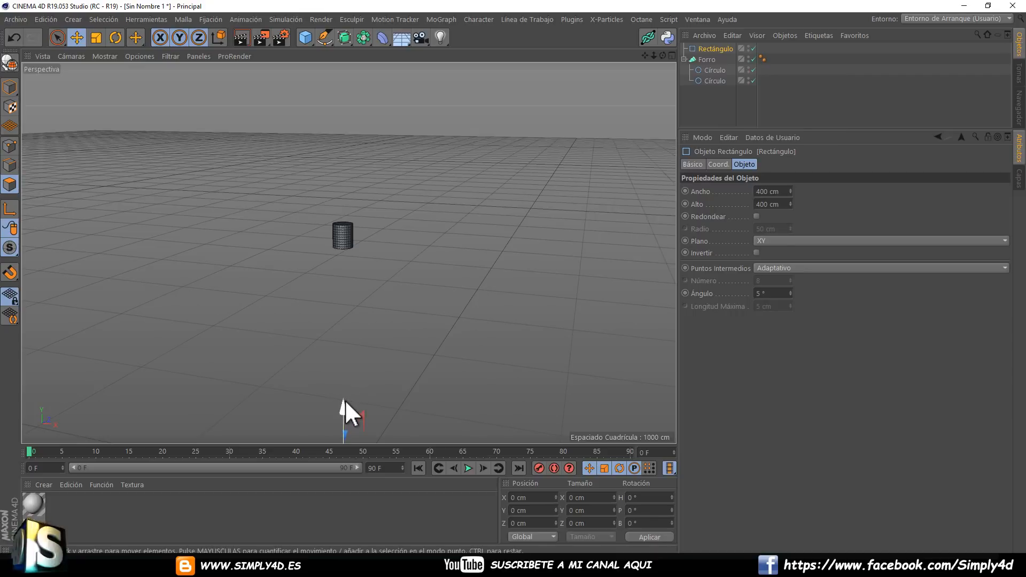
pyautogui.moveTo(345, 400); pyautogui.dragTo(390, 179)
pyautogui.click(765, 240)
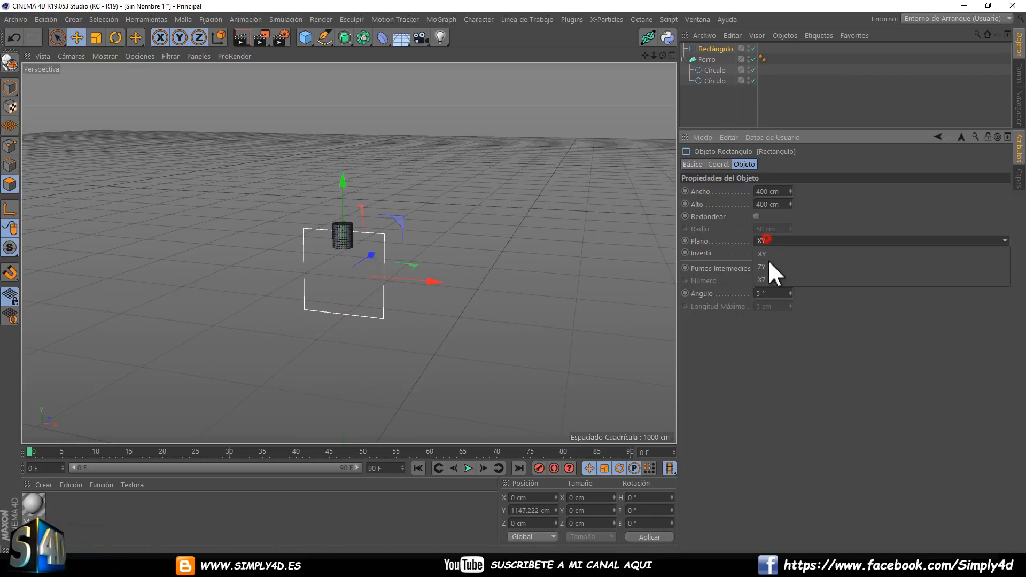
pyautogui.click(762, 280)
pyautogui.scroll(2, 342, 217)
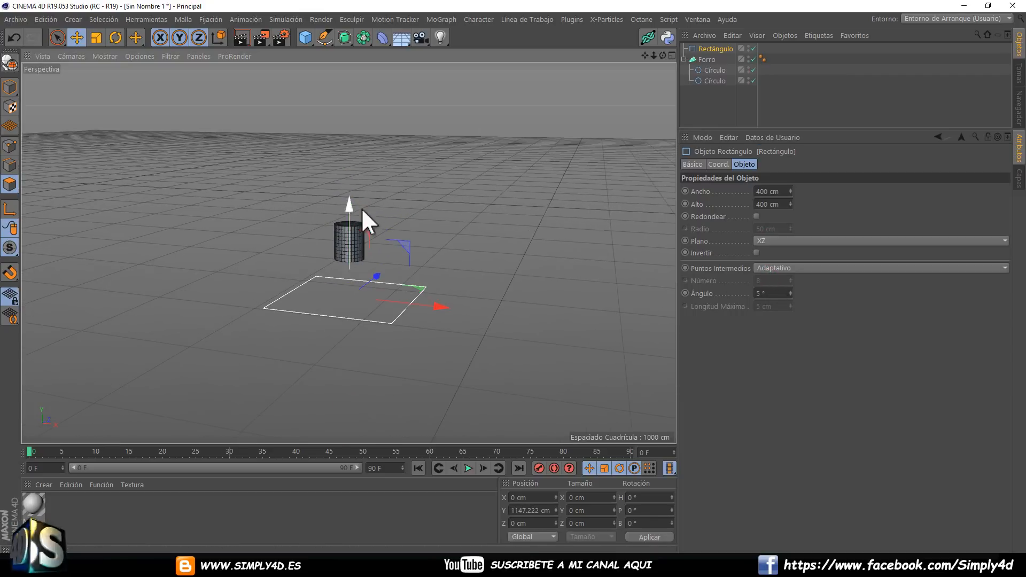
# Resize the rectangle spline to 272 cm Ancho and 182 cm Alto.
pyautogui.middleClick(361, 207)
pyautogui.middleClick(503, 166)
pyautogui.scroll(5, 350, 245)
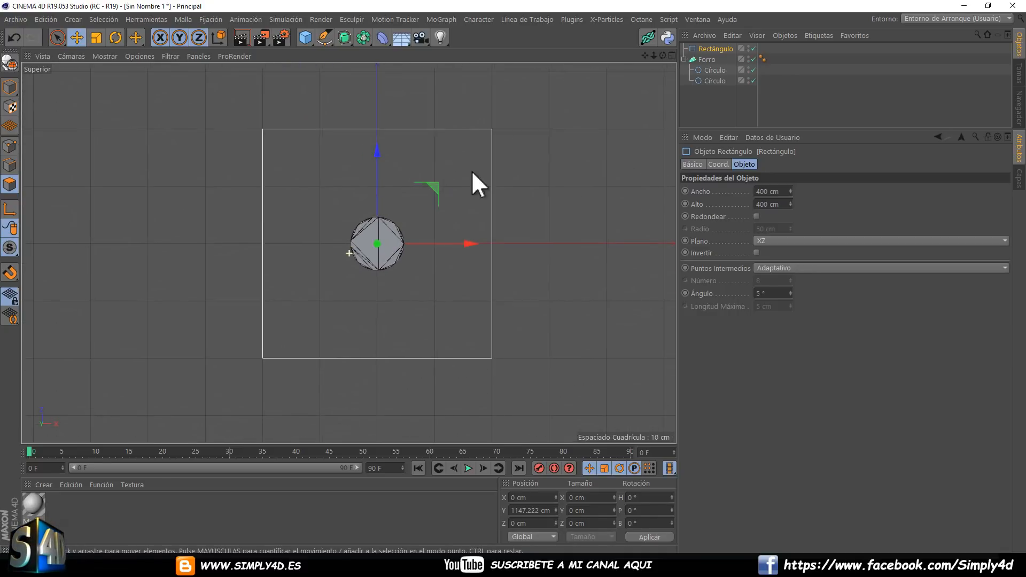
pyautogui.moveTo(791, 191)
pyautogui.mouseDown()
pyautogui.moveTo(790, 204)
pyautogui.moveTo(790, 187)
pyautogui.mouseUp()
pyautogui.middleClick(530, 172)
pyautogui.middleClick(264, 141)
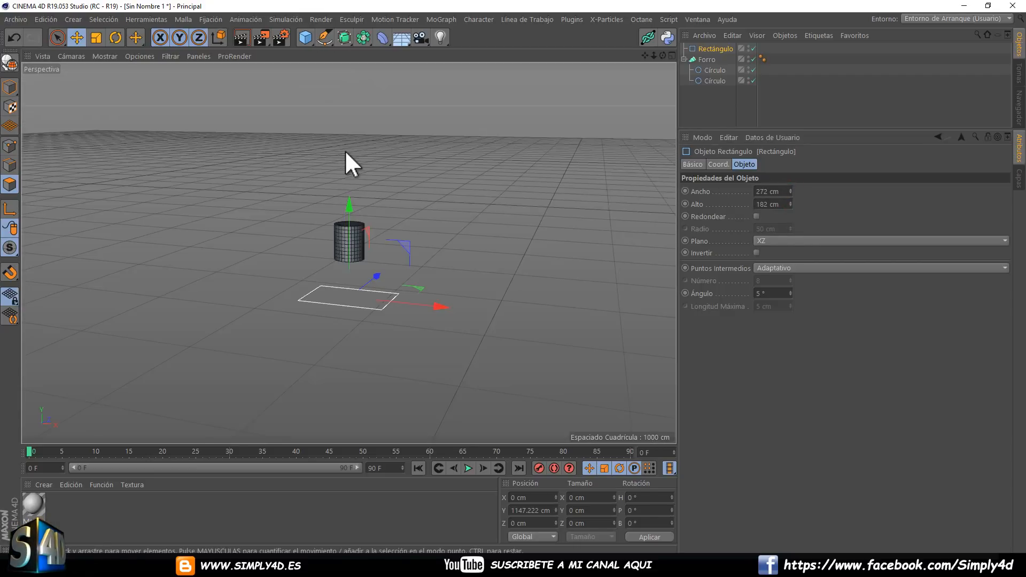
# Nest the rectangle last inside the Forro generator and raise it to about 1226 cm on Y.
pyautogui.scroll(4, 344, 150)
pyautogui.keyDown('alt'); pyautogui.moveTo(421, 187); pyautogui.dragTo(446, 115, button='middle'); pyautogui.keyUp('alt')
pyautogui.scroll(2, 408, 197)
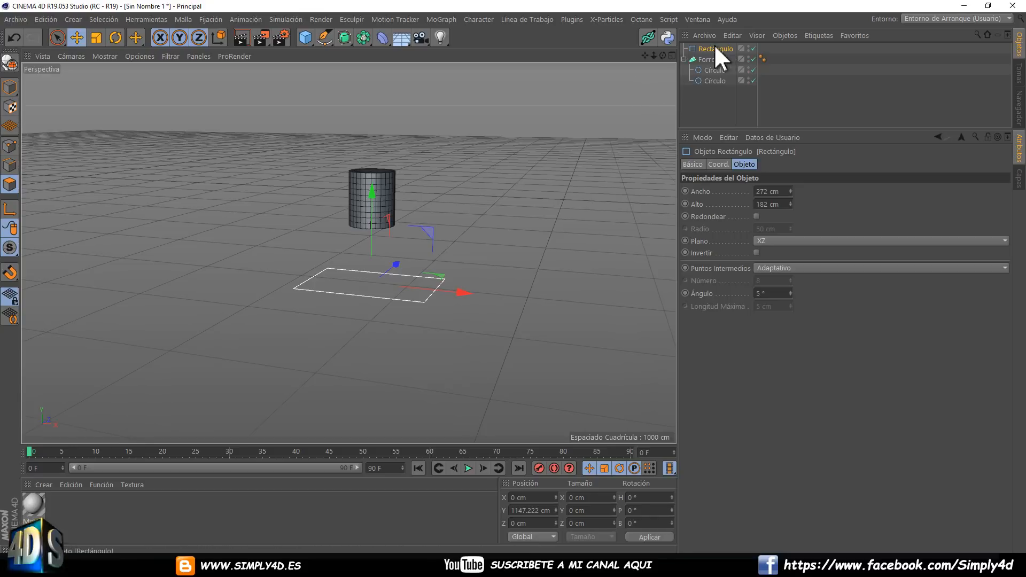
pyautogui.moveTo(714, 43); pyautogui.dragTo(707, 73)
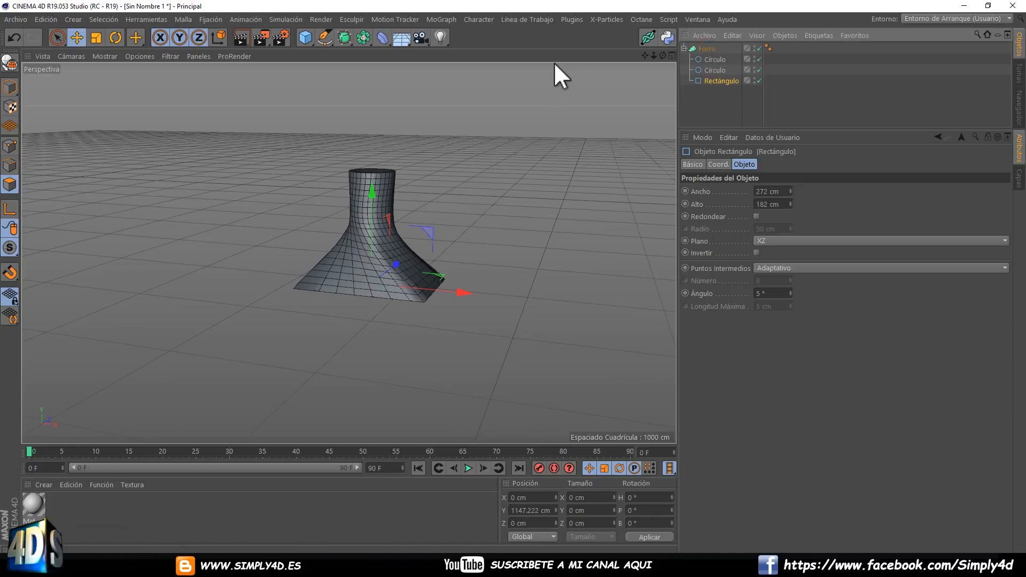
pyautogui.moveTo(373, 198); pyautogui.dragTo(385, 161)
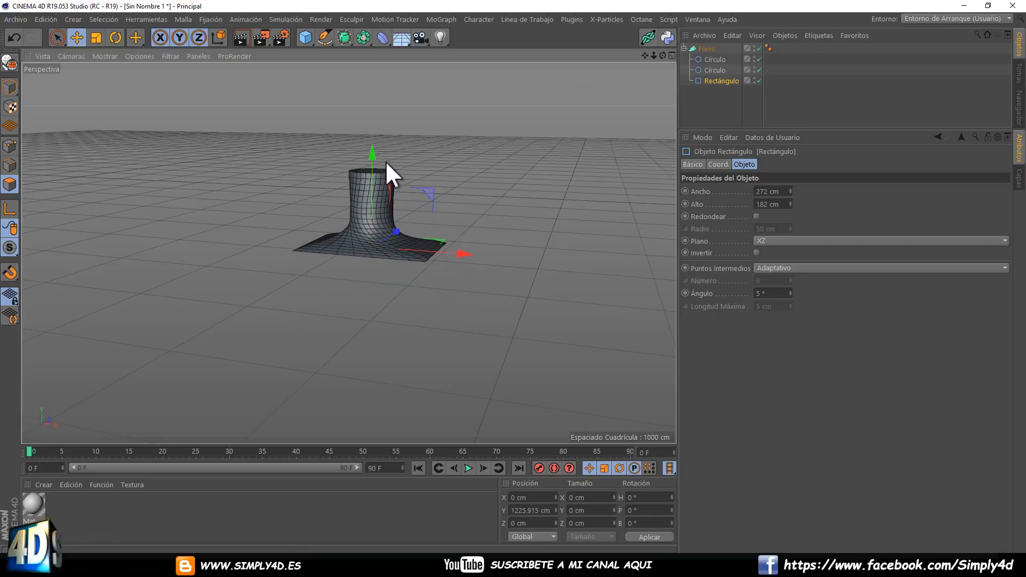
pyautogui.scroll(10, 389, 229)
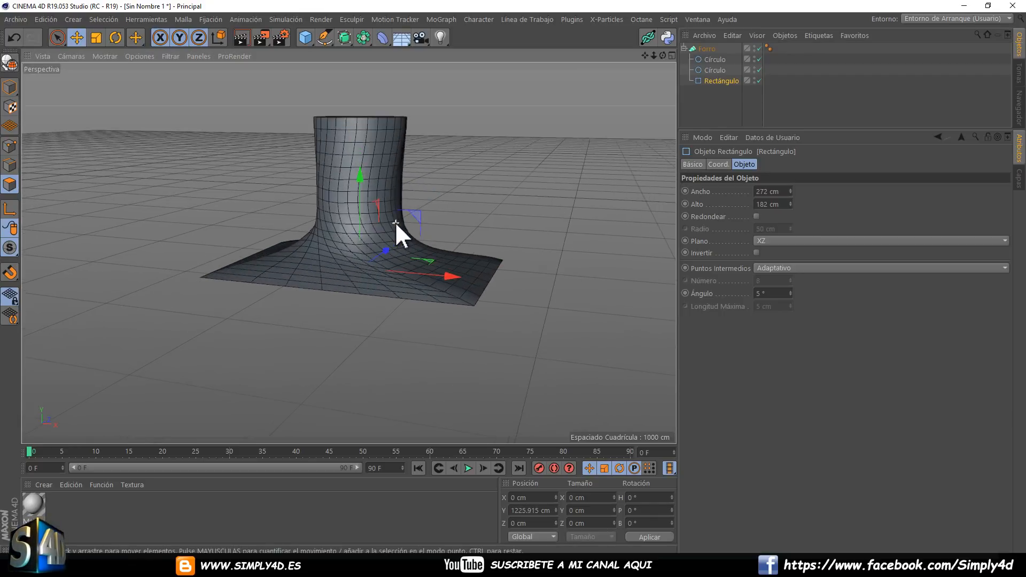
pyautogui.keyDown('alt'); pyautogui.moveTo(380, 120); pyautogui.dragTo(257, 148); pyautogui.keyUp('alt')
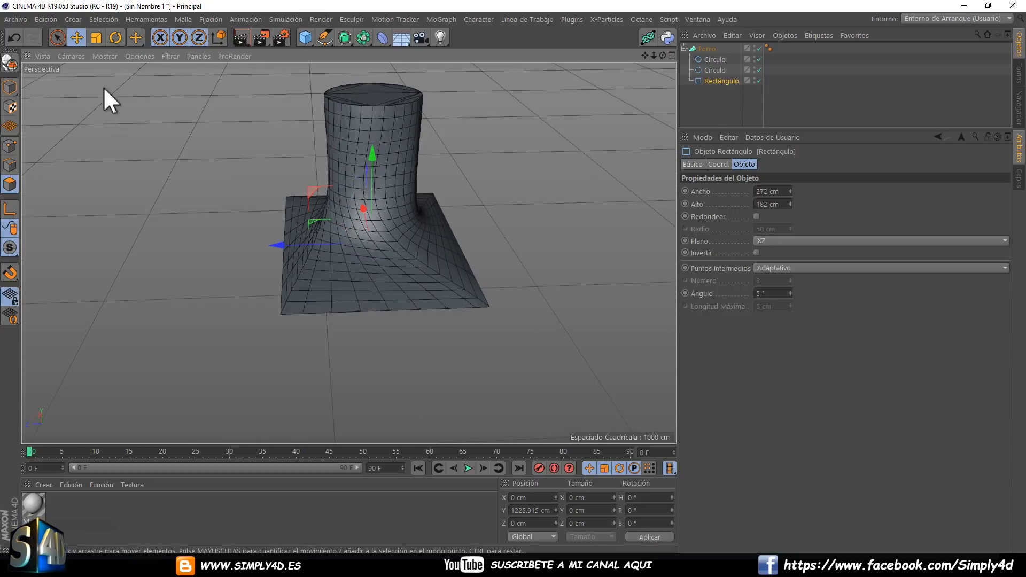
# Rotate the rectangle about its vertical axis to twist the transition from the circular neck.
pyautogui.click(118, 37)
pyautogui.moveTo(330, 260); pyautogui.dragTo(440, 214)
pyautogui.moveTo(403, 271); pyautogui.dragTo(380, 258)
pyautogui.keyDown('alt'); pyautogui.moveTo(394, 216); pyautogui.dragTo(353, 254); pyautogui.keyUp('alt')
# Place a duplicate of the rectangle last inside the Forro and lower it to about 804 cm on Y.
pyautogui.click(711, 81)
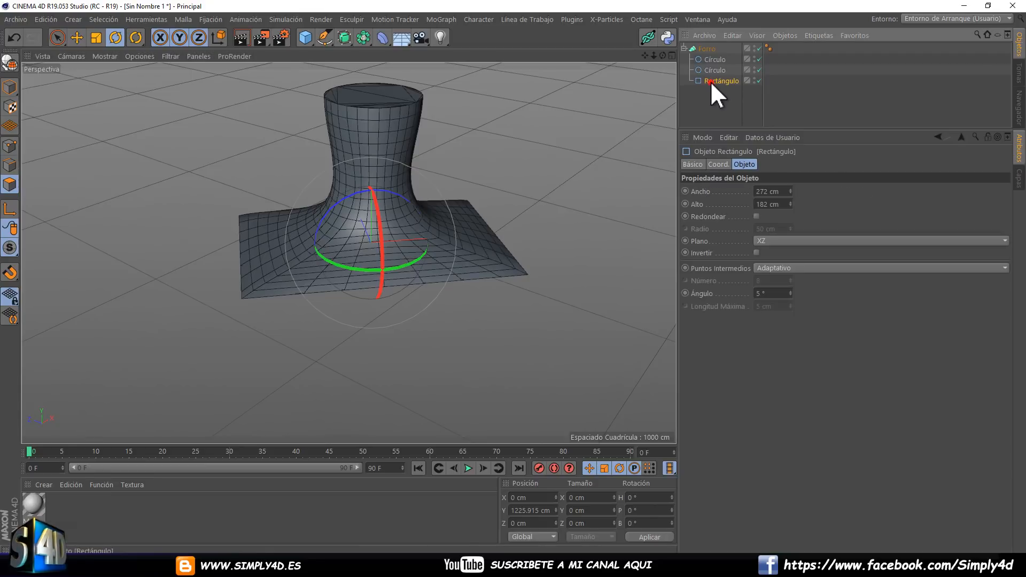
pyautogui.moveTo(709, 82)
pyautogui.keyDown('ctrl'); pyautogui.mouseDown()
pyautogui.moveTo(704, 49)
pyautogui.moveTo(713, 95)
pyautogui.mouseUp(); pyautogui.keyUp('ctrl')
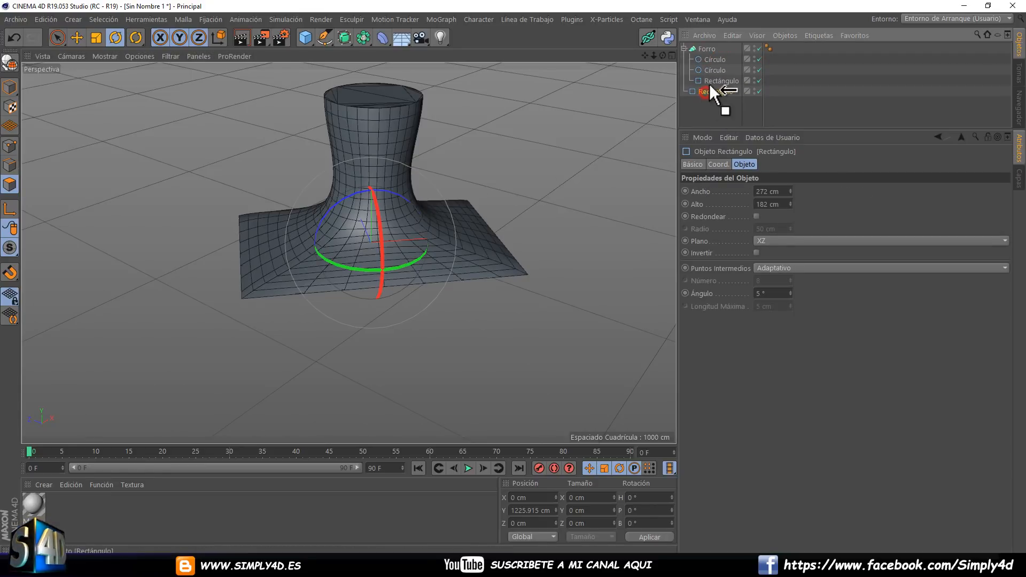
pyautogui.press('e')
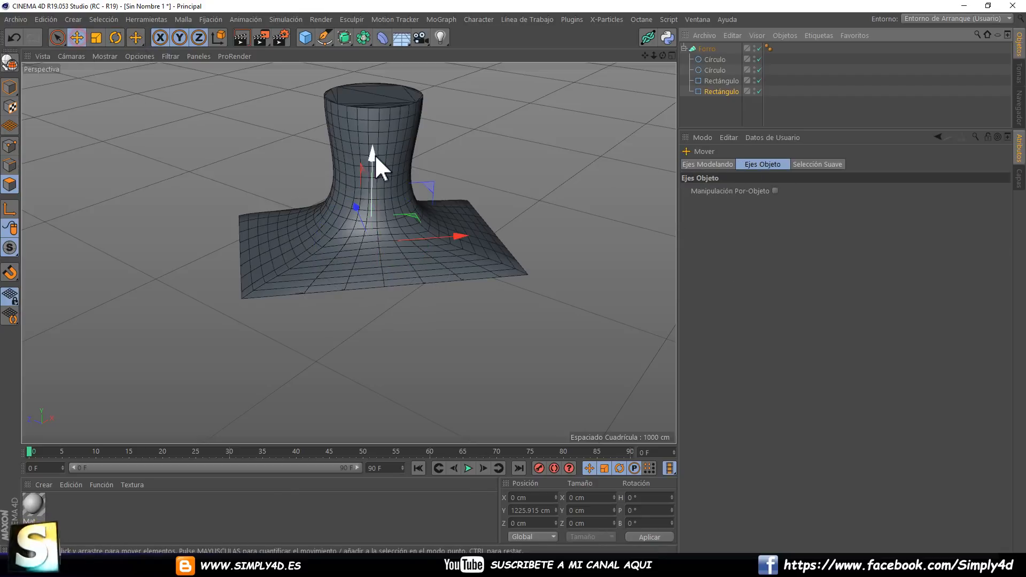
pyautogui.moveTo(376, 154); pyautogui.dragTo(429, 262)
# Add a slightly smaller duplicate of the lowest rectangle at about 775 cm on Y to taper the bottle's base.
pyautogui.click(710, 92)
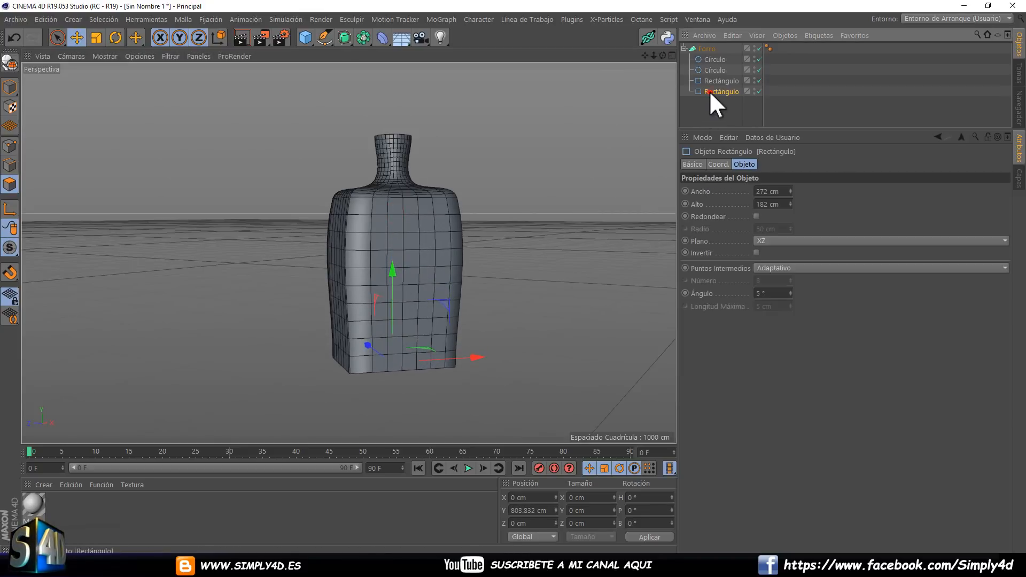
pyautogui.hotkey('ctrl', 'v')
pyautogui.moveTo(707, 88); pyautogui.dragTo(716, 104)
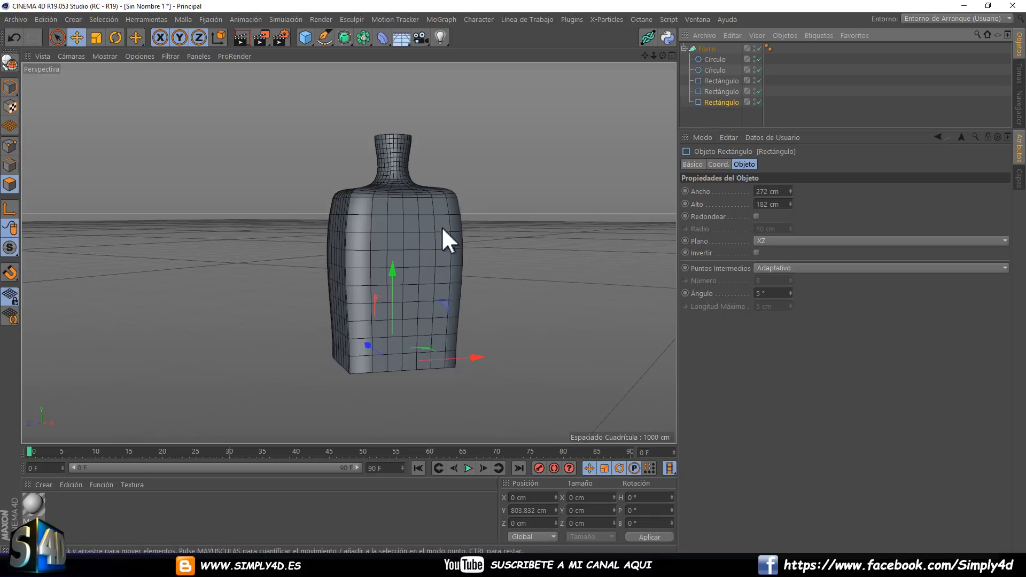
pyautogui.moveTo(393, 274); pyautogui.dragTo(393, 289)
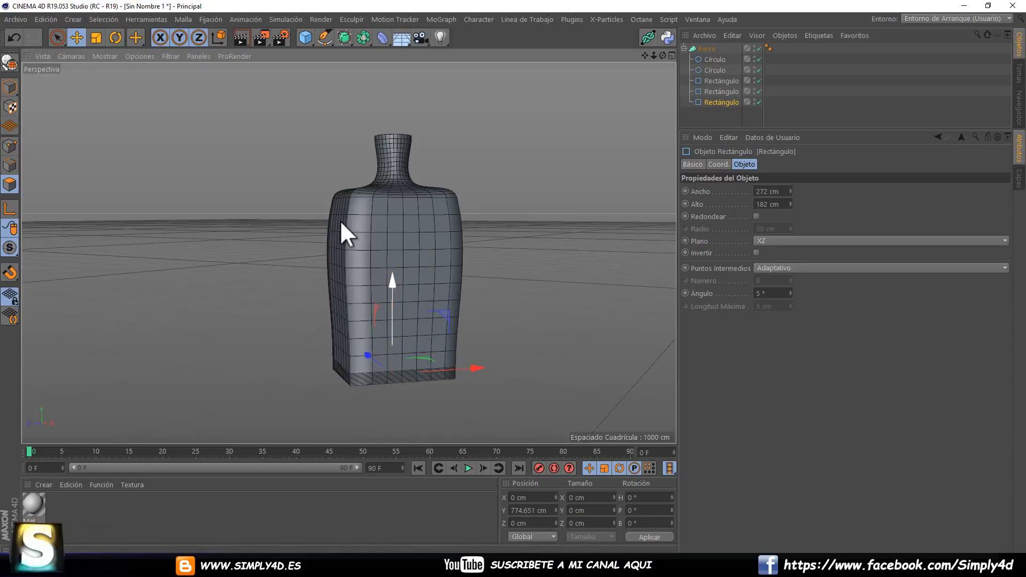
pyautogui.click(97, 37)
pyautogui.moveTo(149, 140); pyautogui.dragTo(114, 137)
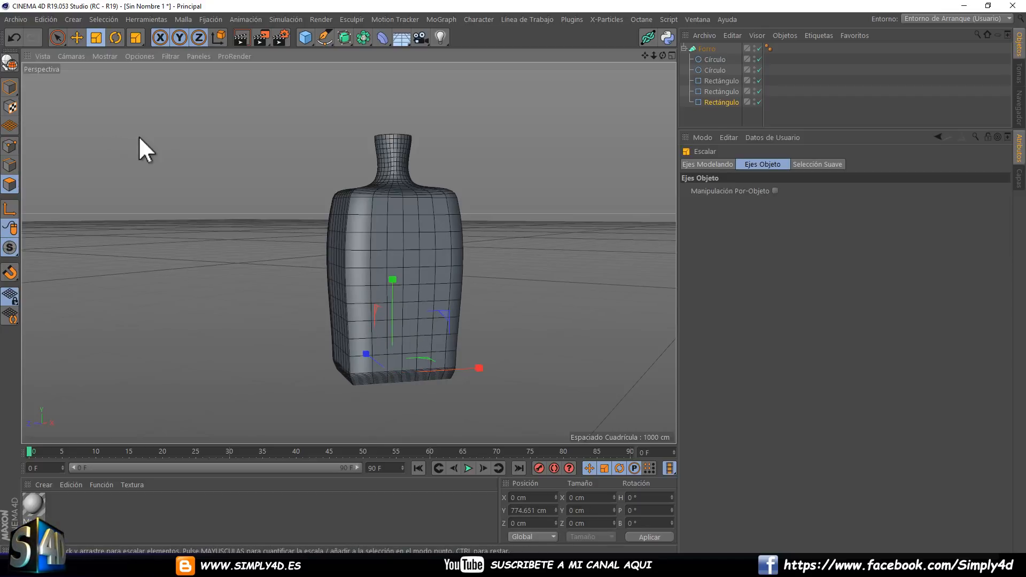
# Turn on Forma Orgánica in the Forro generator's object properties and inspect the bottle from above.
pyautogui.click(705, 50)
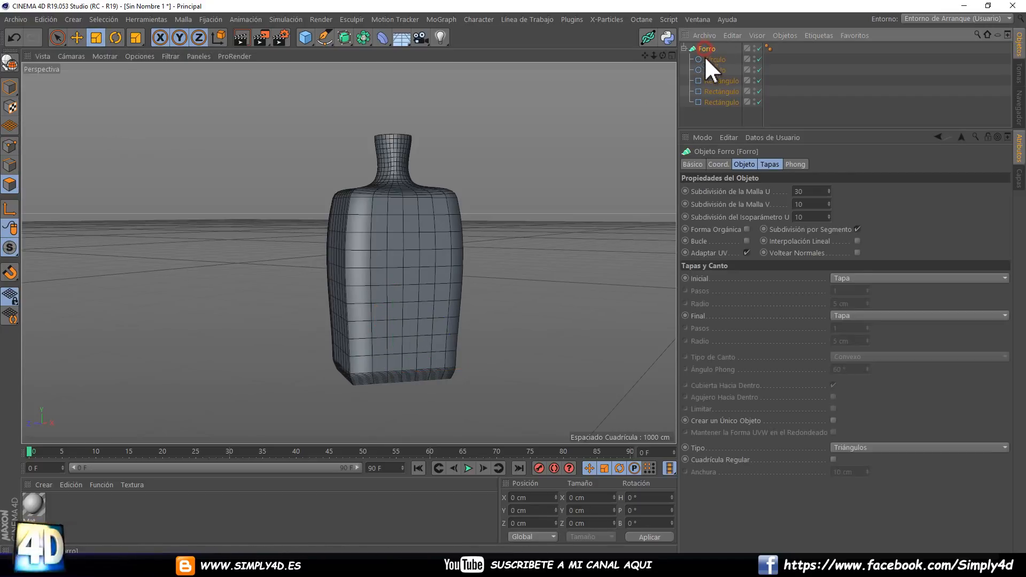
pyautogui.click(744, 165)
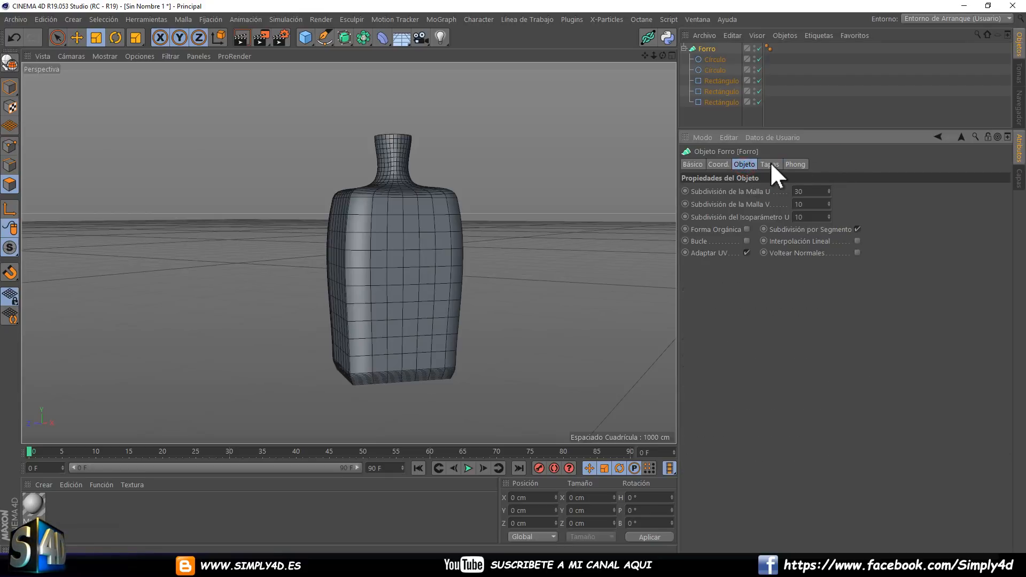
pyautogui.click(746, 229)
pyautogui.click(746, 229)
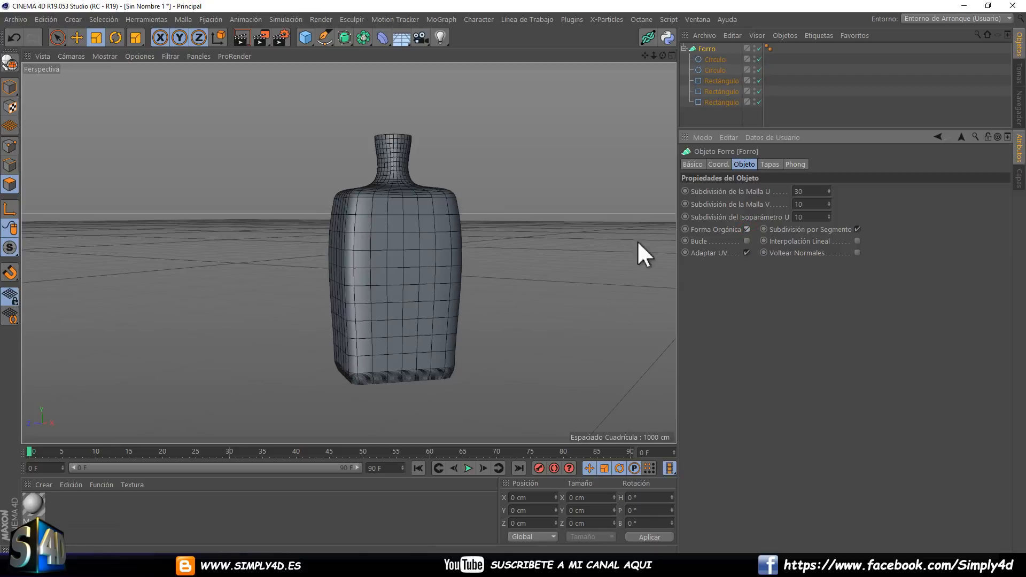
pyautogui.keyDown('alt'); pyautogui.moveTo(392, 189); pyautogui.dragTo(184, 198); pyautogui.keyUp('alt')
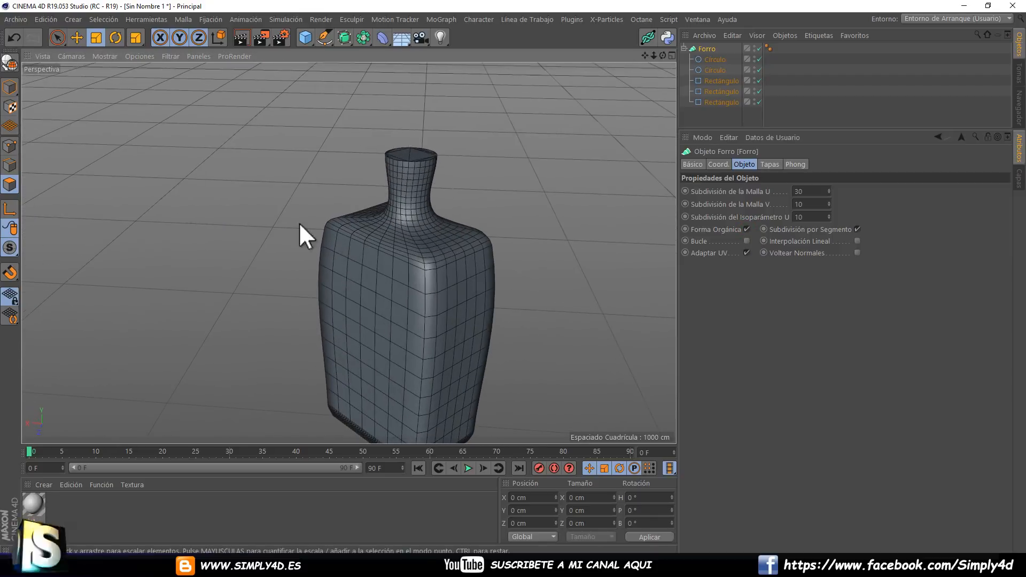
pyautogui.keyDown('alt'); pyautogui.moveTo(361, 252); pyautogui.dragTo(362, 171, button='middle'); pyautogui.keyUp('alt')
pyautogui.scroll(-4, 374, 181)
pyautogui.scroll(2, 431, 191)
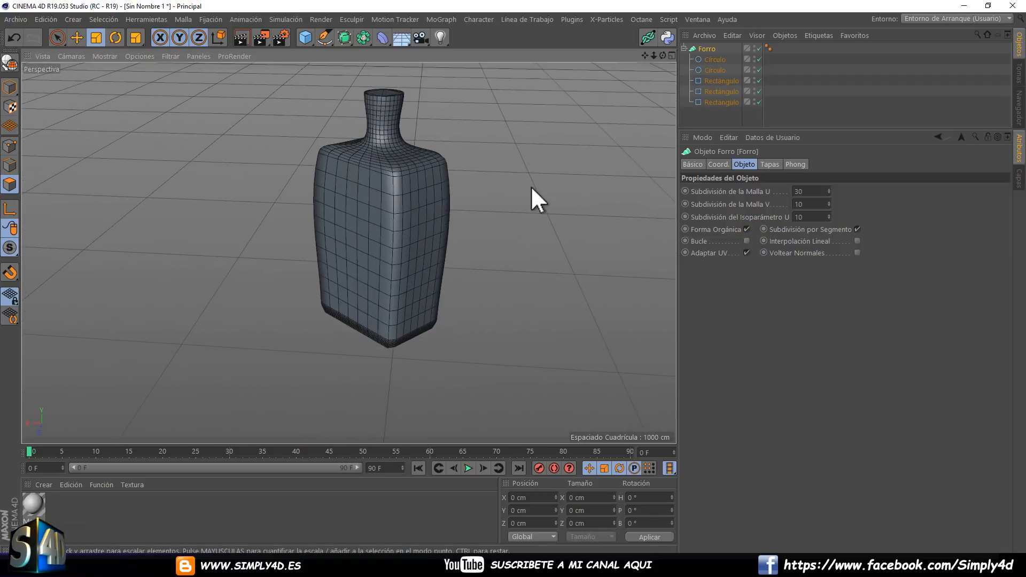
pyautogui.keyDown('alt'); pyautogui.moveTo(530, 186); pyautogui.dragTo(529, 227, button='middle'); pyautogui.keyUp('alt')
# Toggle Interpolación Lineal on the Forro to compare both shapes, leaving it enabled.
pyautogui.click(857, 241)
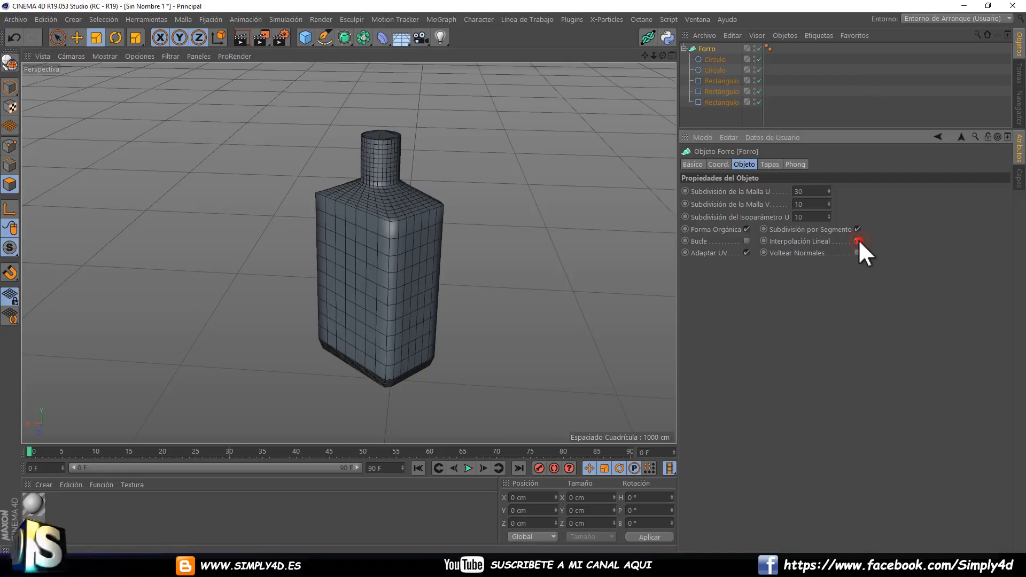
pyautogui.click(858, 241)
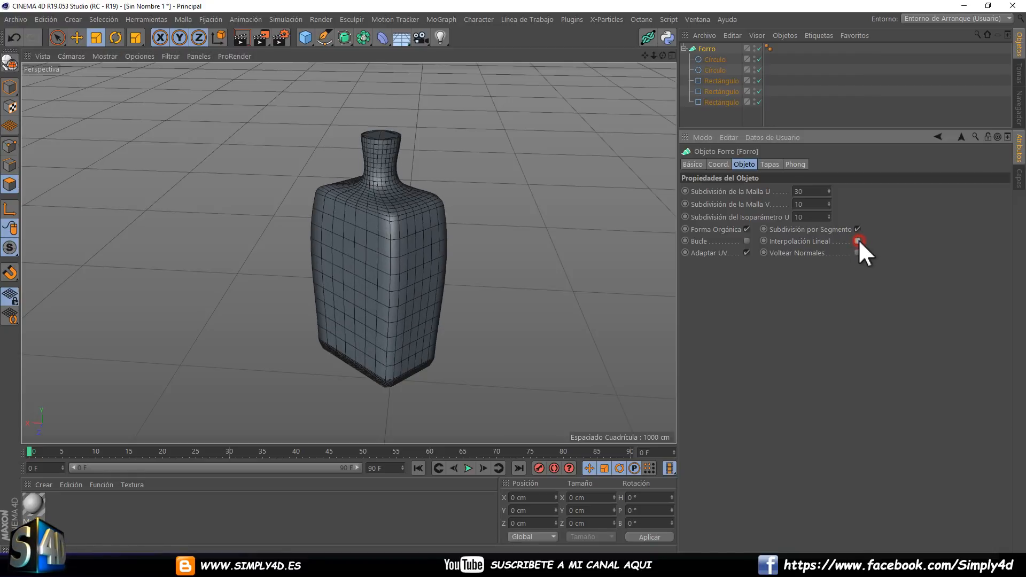
pyautogui.click(857, 241)
pyautogui.keyDown('alt'); pyautogui.moveTo(530, 216); pyautogui.dragTo(512, 277); pyautogui.keyUp('alt')
pyautogui.click(715, 118)
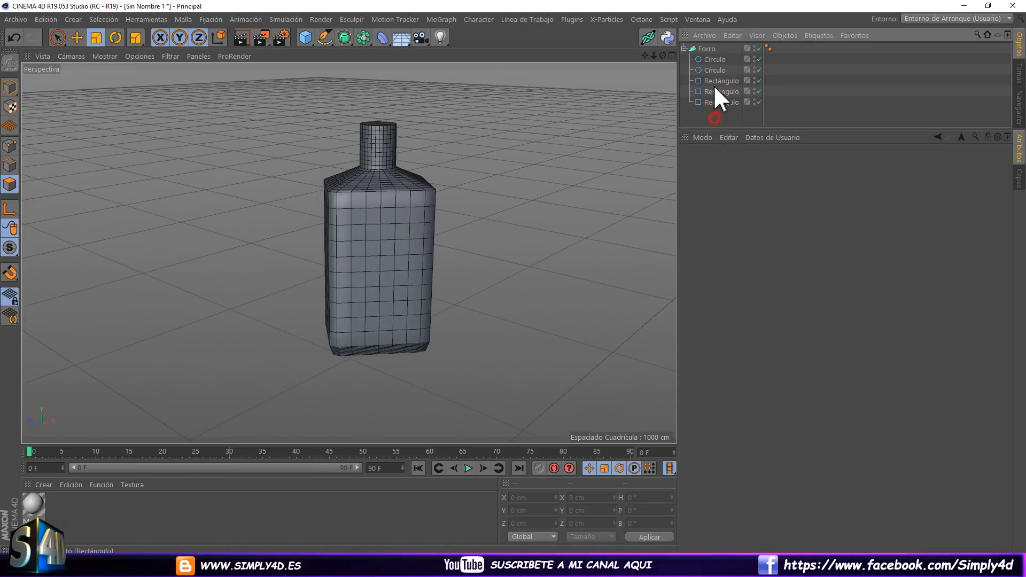
# Duplicate the bottle's top rectangle directly beneath it in the Forro and lower the copy to about 1143 cm on Y.
pyautogui.click(717, 80)
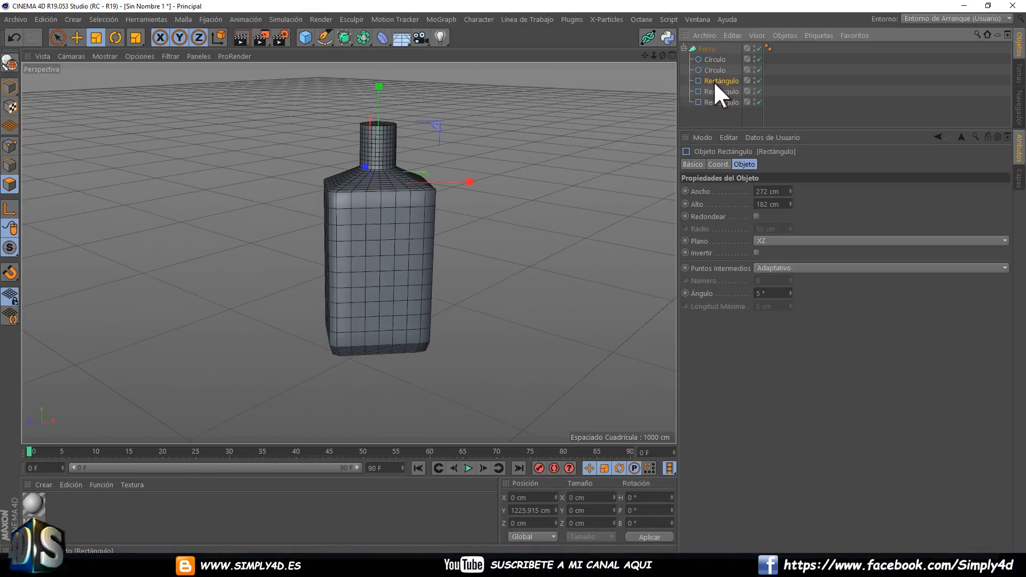
pyautogui.click(711, 90)
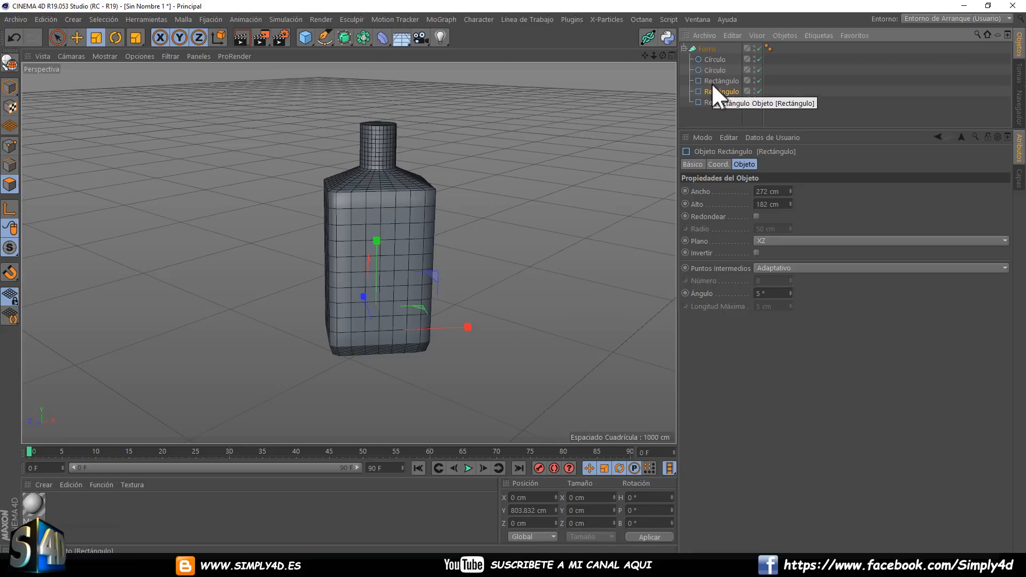
pyautogui.click(712, 82)
pyautogui.keyDown('ctrl'); pyautogui.moveTo(710, 82); pyautogui.dragTo(711, 84); pyautogui.keyUp('ctrl')
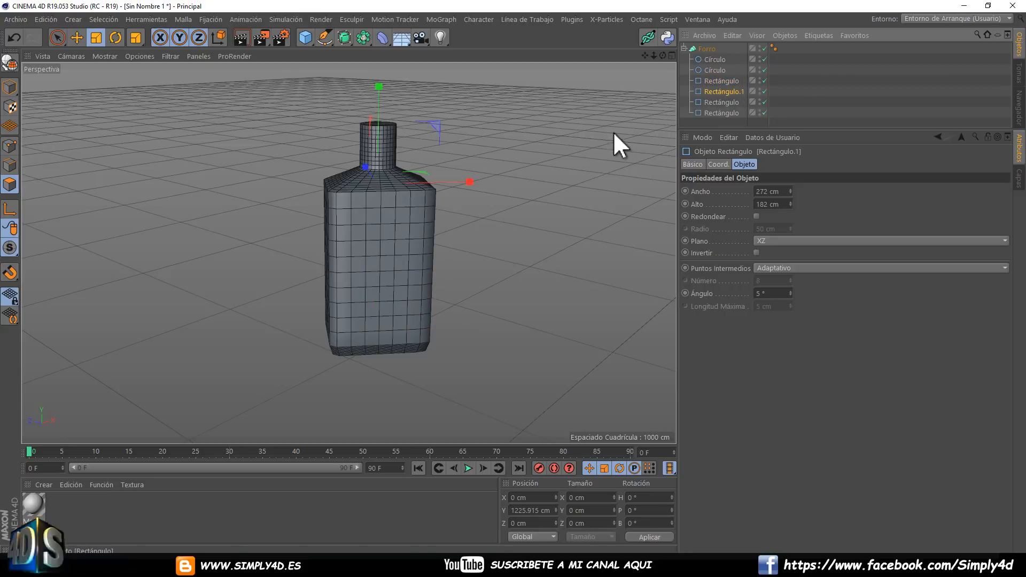
pyautogui.click(76, 37)
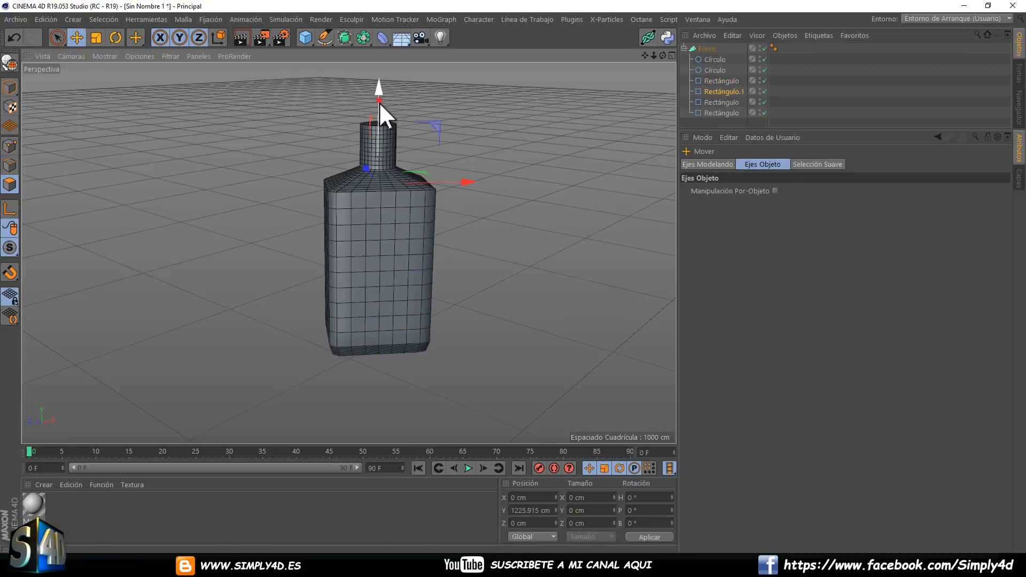
pyautogui.moveTo(379, 101); pyautogui.dragTo(373, 123)
# Scale up the duplicated rectangle so the bottle widens below its shoulders.
pyautogui.click(95, 37)
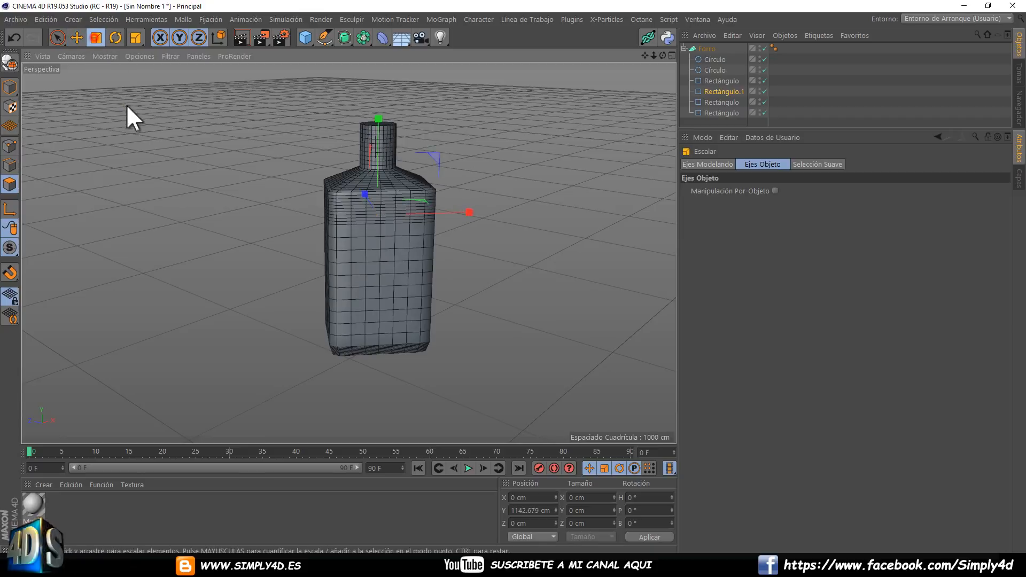
pyautogui.moveTo(126, 104); pyautogui.dragTo(255, 105)
pyautogui.keyDown('alt'); pyautogui.moveTo(488, 172); pyautogui.dragTo(395, 156); pyautogui.keyUp('alt')
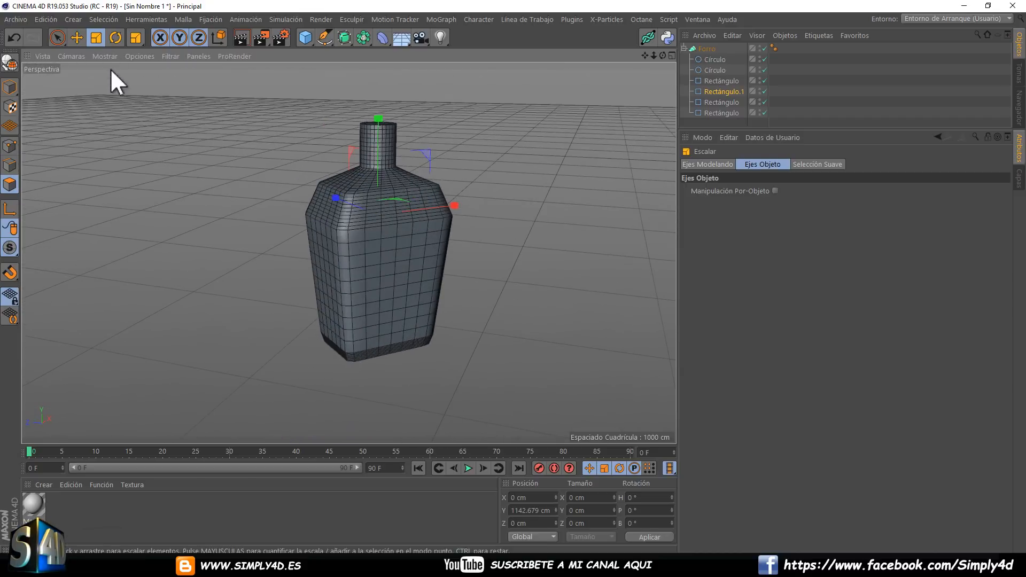
pyautogui.click(77, 37)
pyautogui.moveTo(457, 160); pyautogui.dragTo(402, 196)
pyautogui.hotkey('ctrl', 'z')
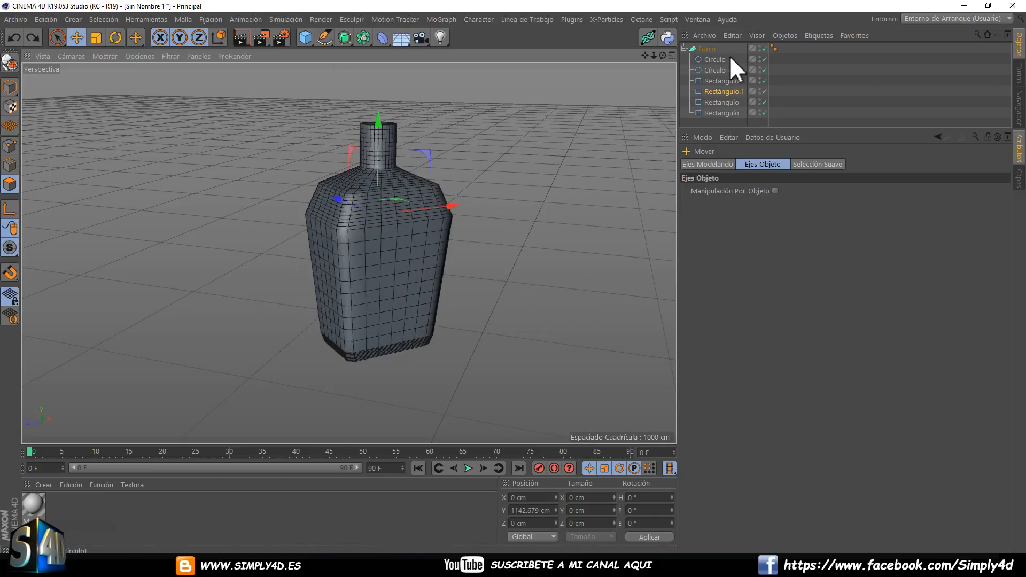
# Disable the Forro generator to expose its splines and scale Rectángulo.1 down well below its neighbouring rectangle.
pyautogui.click(765, 48)
pyautogui.keyDown('alt'); pyautogui.moveTo(493, 160); pyautogui.dragTo(421, 229); pyautogui.keyUp('alt')
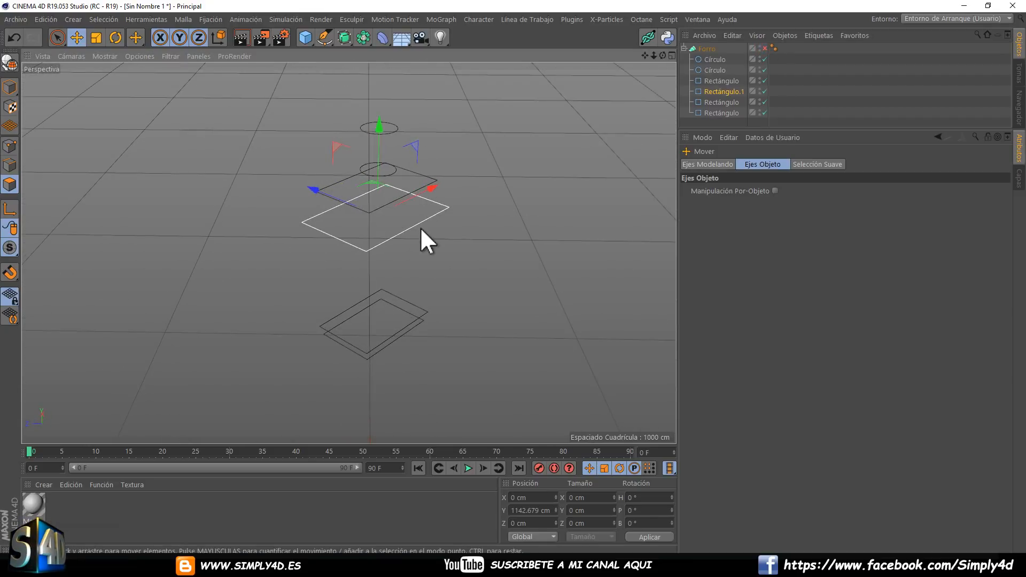
pyautogui.click(719, 92)
pyautogui.click(97, 38)
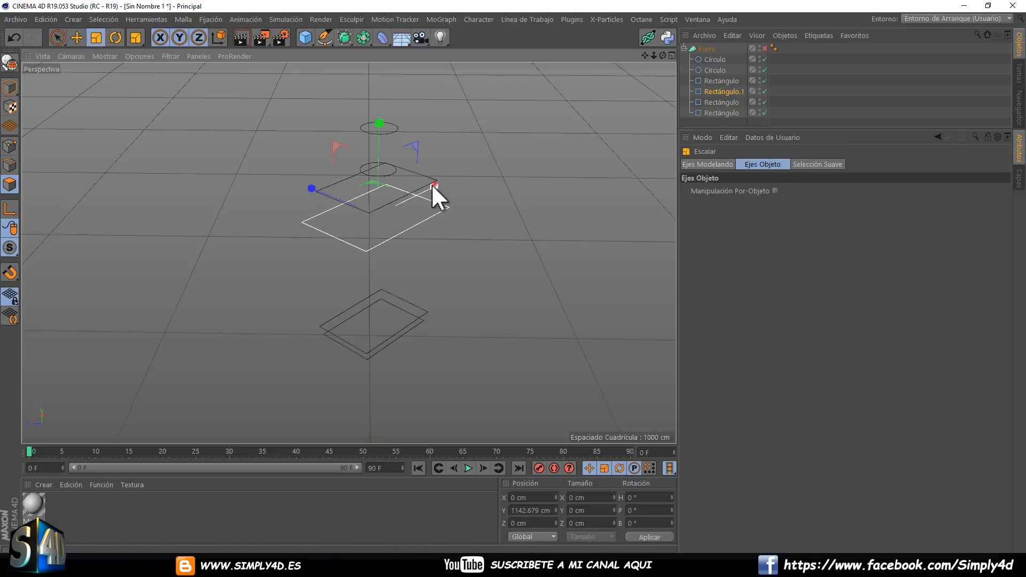
pyautogui.moveTo(432, 183); pyautogui.dragTo(406, 193)
pyautogui.moveTo(318, 192)
pyautogui.mouseDown()
pyautogui.moveTo(294, 174)
pyautogui.moveTo(310, 178)
pyautogui.mouseUp()
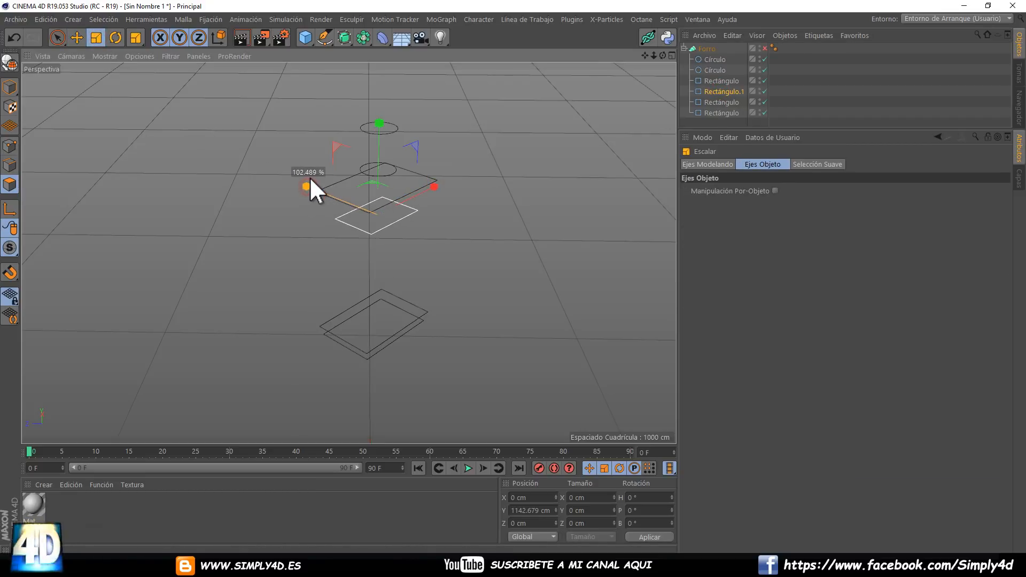
# Convert all the circle and rectangle splines inside the Forro to editable splines.
pyautogui.moveTo(716, 120); pyautogui.dragTo(700, 59)
pyautogui.press('c')
# Stretch Rectángulo.1 in model mode to about 569 cm along its Z axis and re-enable the Forro generator.
pyautogui.click(737, 91)
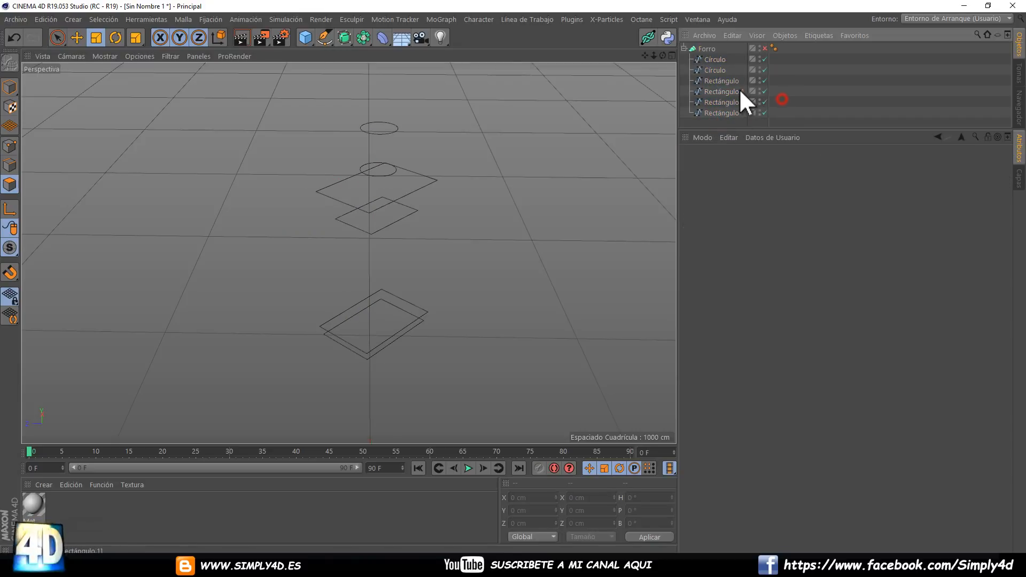
pyautogui.click(10, 87)
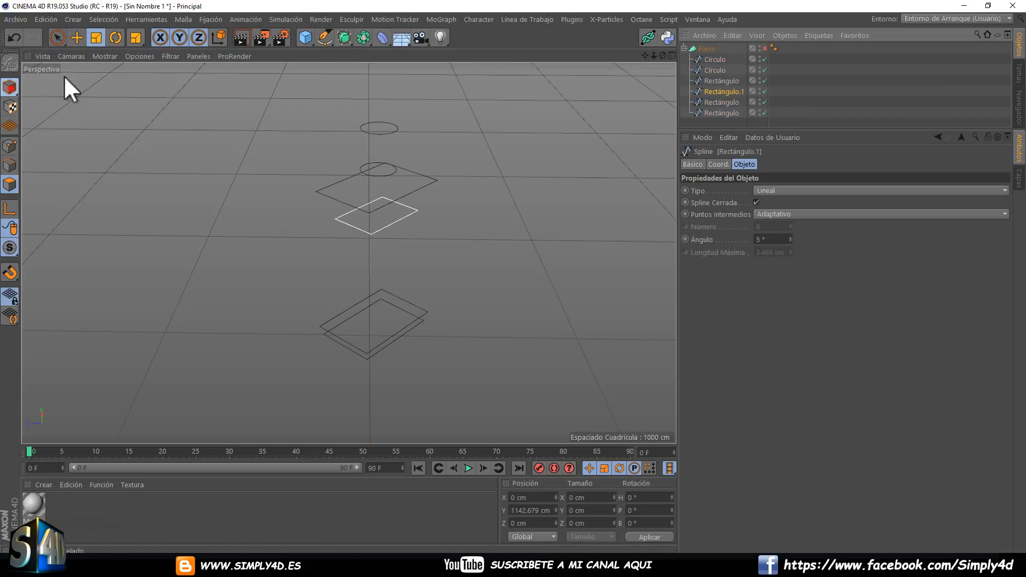
pyautogui.moveTo(309, 188); pyautogui.dragTo(154, 95)
pyautogui.click(765, 48)
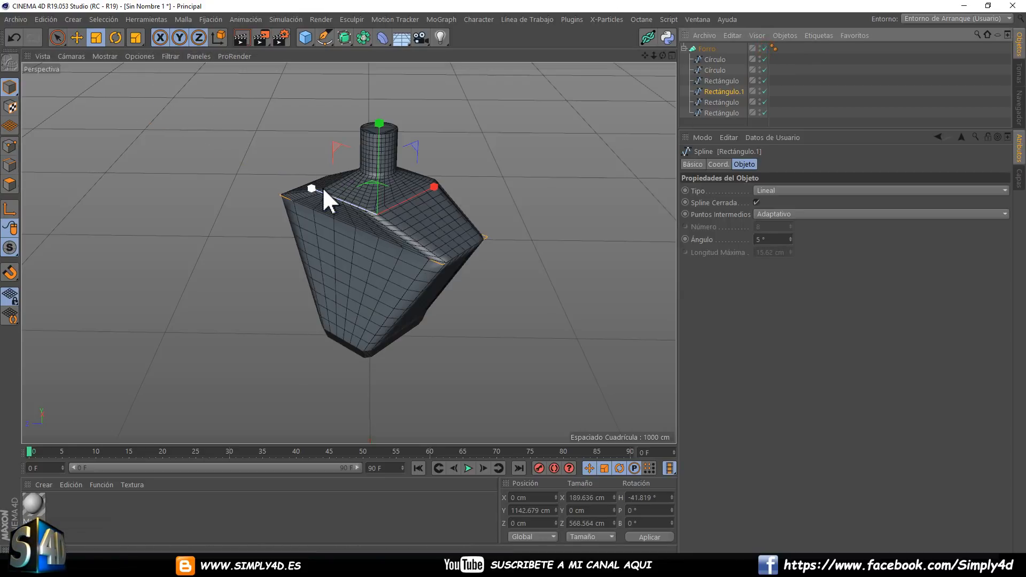
# Narrow Rectángulo.1 to about 102 cm along its Z axis, and scale the top circle down to about 57 cm and lower it.
pyautogui.moveTo(312, 189); pyautogui.dragTo(406, 144)
pyautogui.click(714, 60)
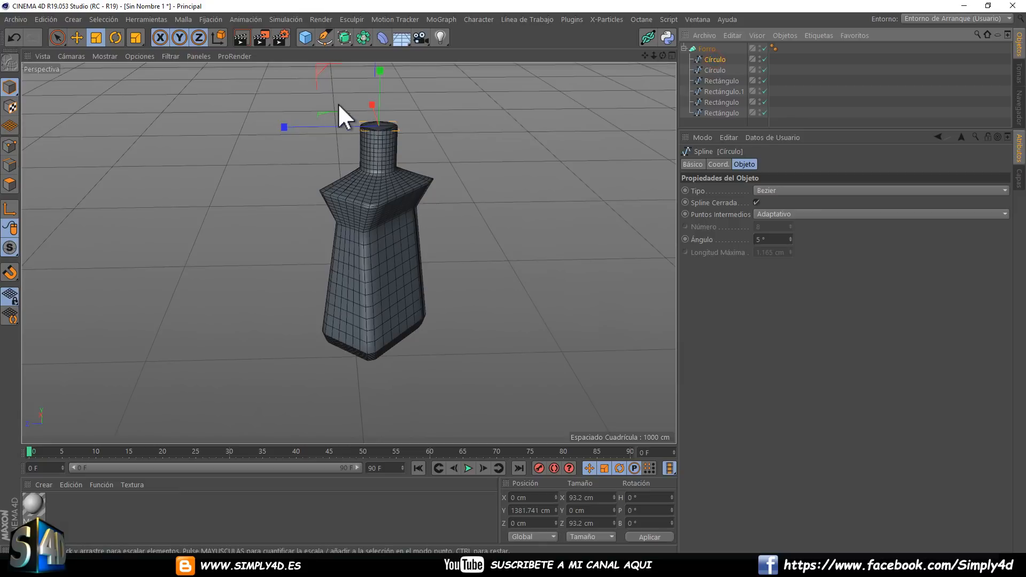
pyautogui.moveTo(396, 105); pyautogui.dragTo(249, 103)
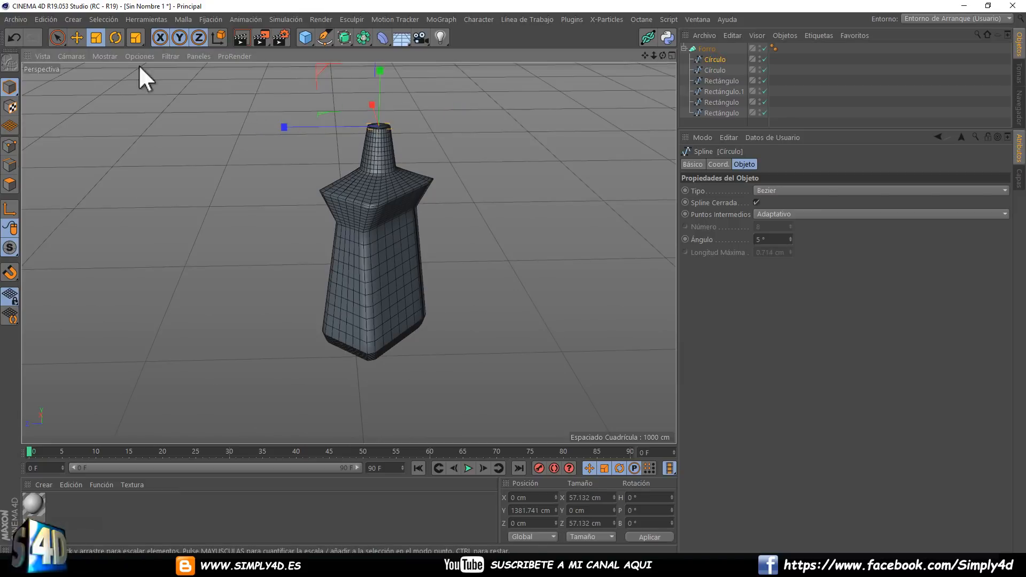
pyautogui.click(77, 38)
pyautogui.moveTo(382, 91); pyautogui.dragTo(353, 142)
# Set the Forro's Inicial cap to Ninguno to open the bottle's neck.
pyautogui.click(704, 50)
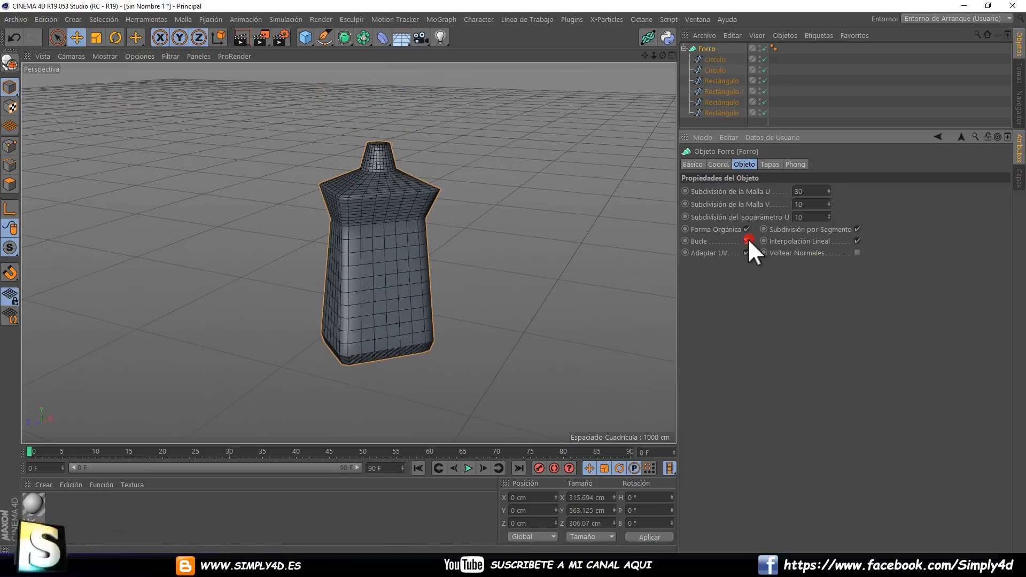
pyautogui.scroll(3, 341, 172)
pyautogui.keyDown('alt'); pyautogui.moveTo(341, 172); pyautogui.dragTo(455, 183); pyautogui.keyUp('alt')
pyautogui.scroll(2, 455, 183)
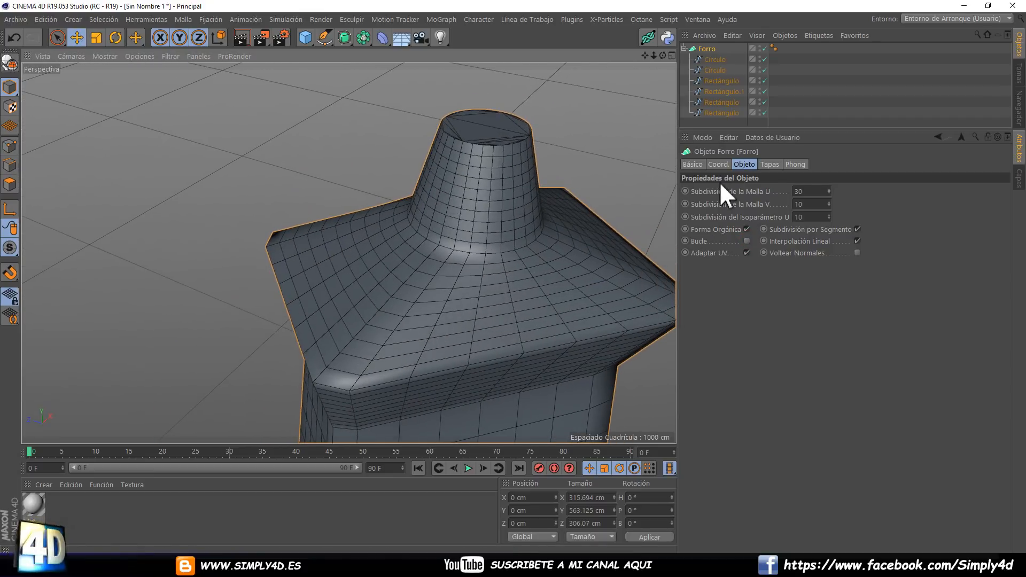
pyautogui.click(770, 164)
pyautogui.click(854, 191)
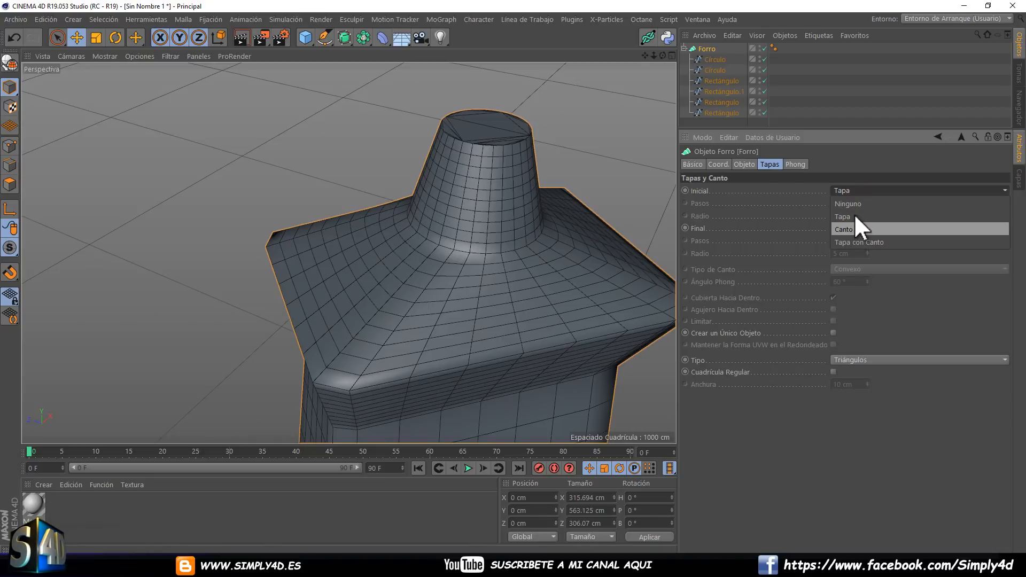
pyautogui.click(849, 204)
pyautogui.scroll(-5, 577, 186)
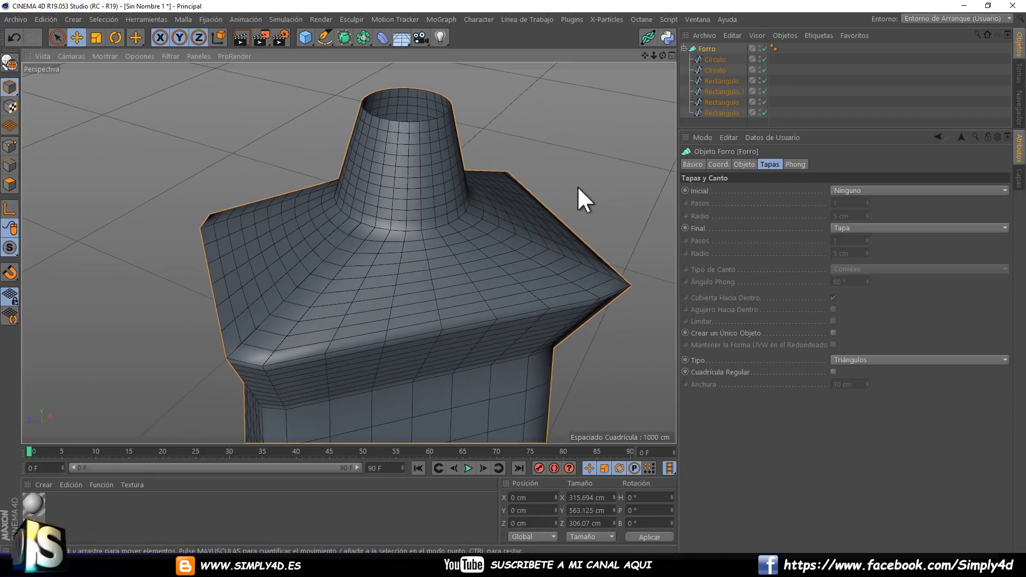
# Set the Forro's Final cap to Ninguno to open the bottle's base.
pyautogui.keyDown('alt'); pyautogui.moveTo(578, 188); pyautogui.dragTo(609, 282); pyautogui.keyUp('alt')
pyautogui.click(853, 230)
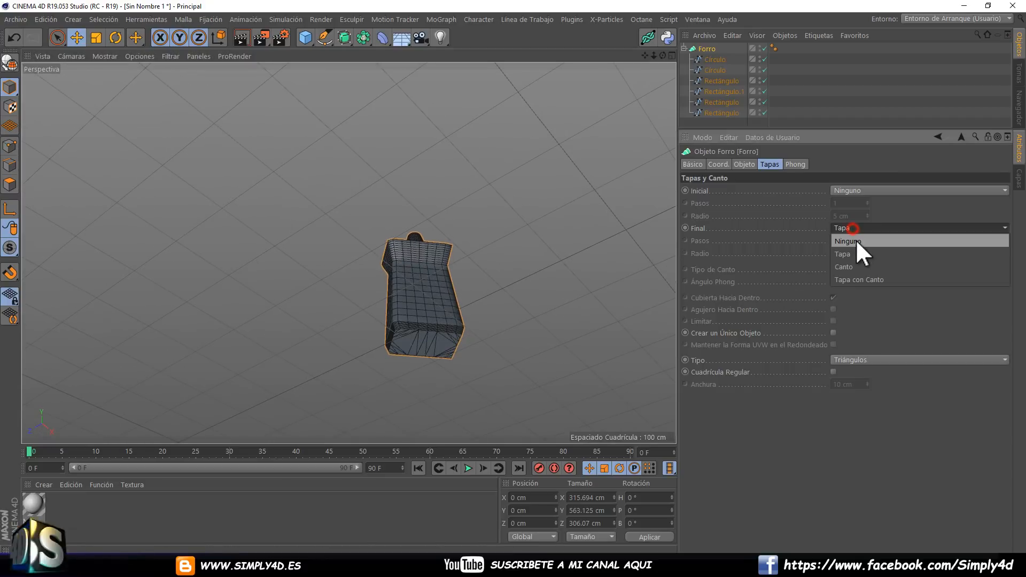
pyautogui.click(855, 239)
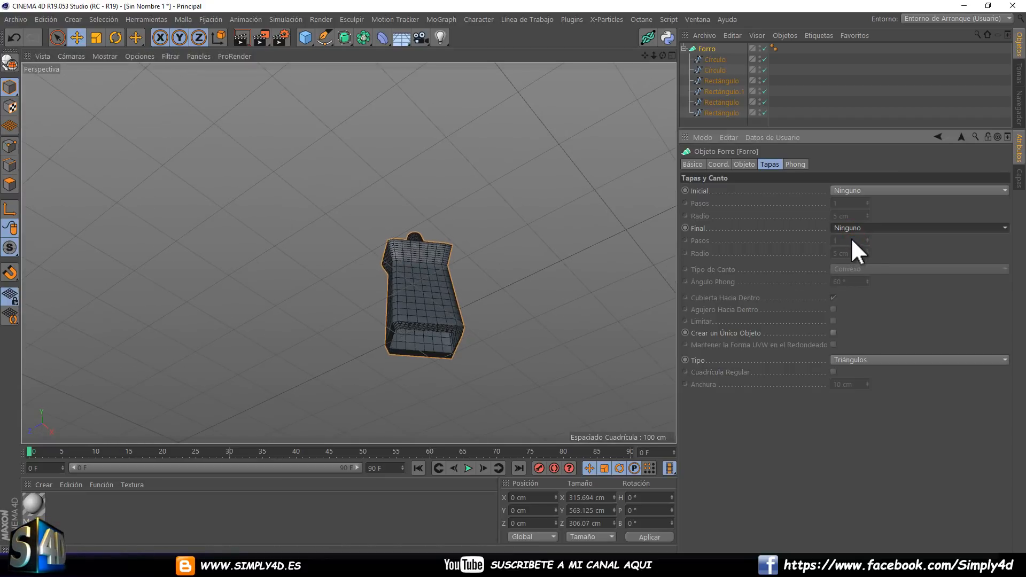
pyautogui.click(850, 229)
pyautogui.click(853, 240)
# Set the Forro's Final cap to Tapa con Canto and its Inicial cap to Canto.
pyautogui.click(858, 229)
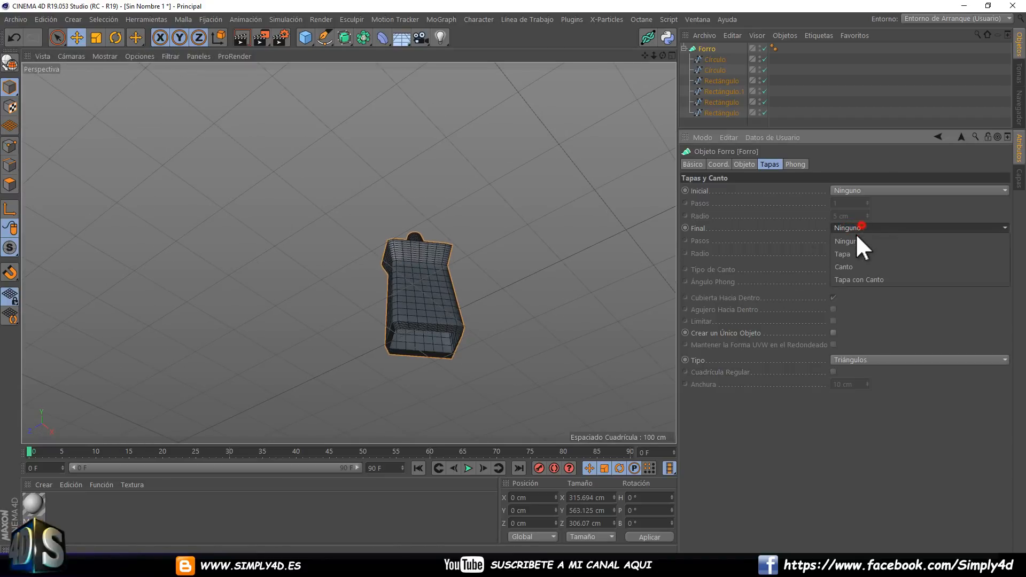
pyautogui.click(859, 277)
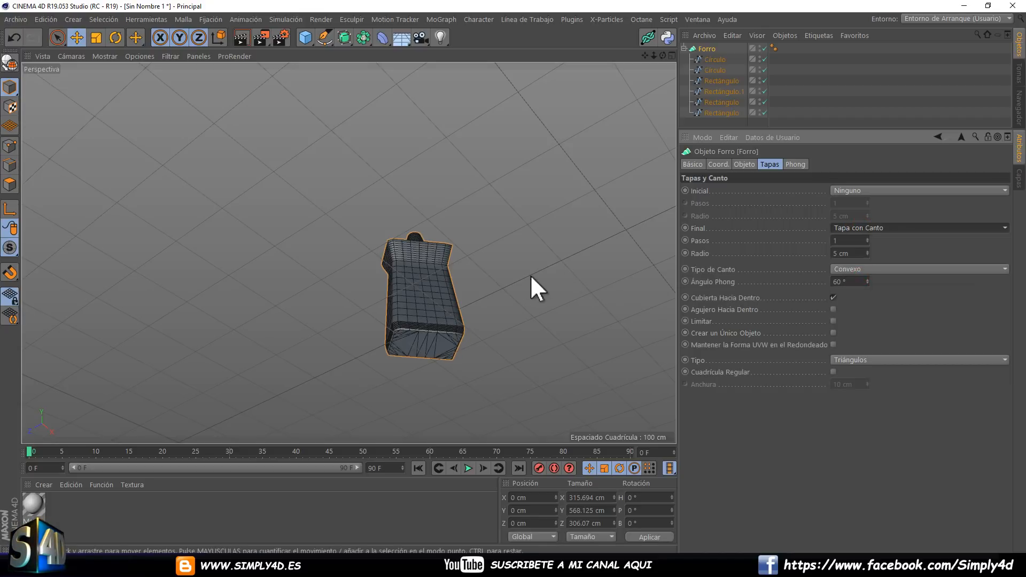
pyautogui.keyDown('alt'); pyautogui.moveTo(517, 271); pyautogui.dragTo(511, 152); pyautogui.keyUp('alt')
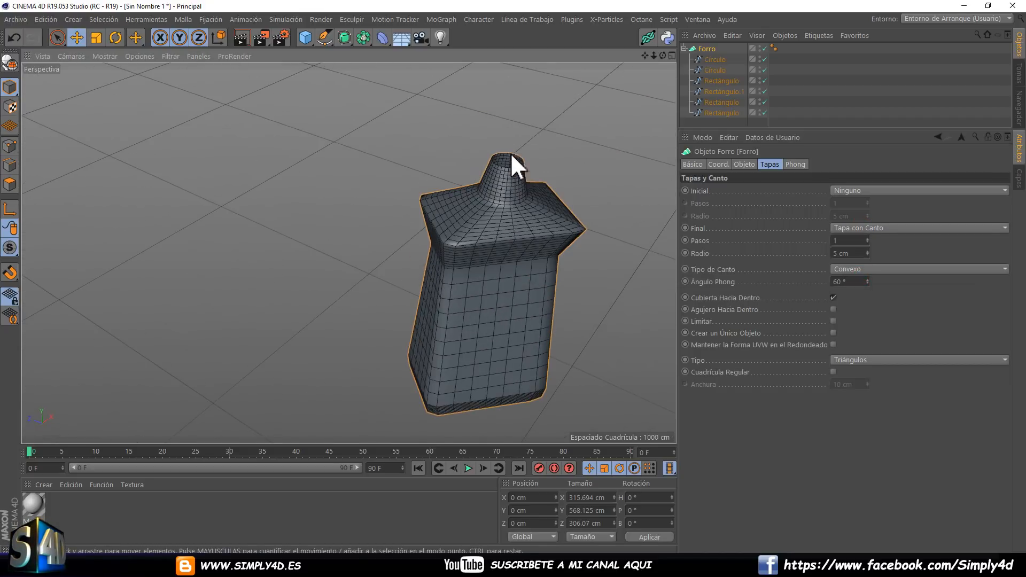
pyautogui.click(851, 190)
pyautogui.click(850, 223)
pyautogui.scroll(3, 537, 154)
pyautogui.scroll(-5, 529, 153)
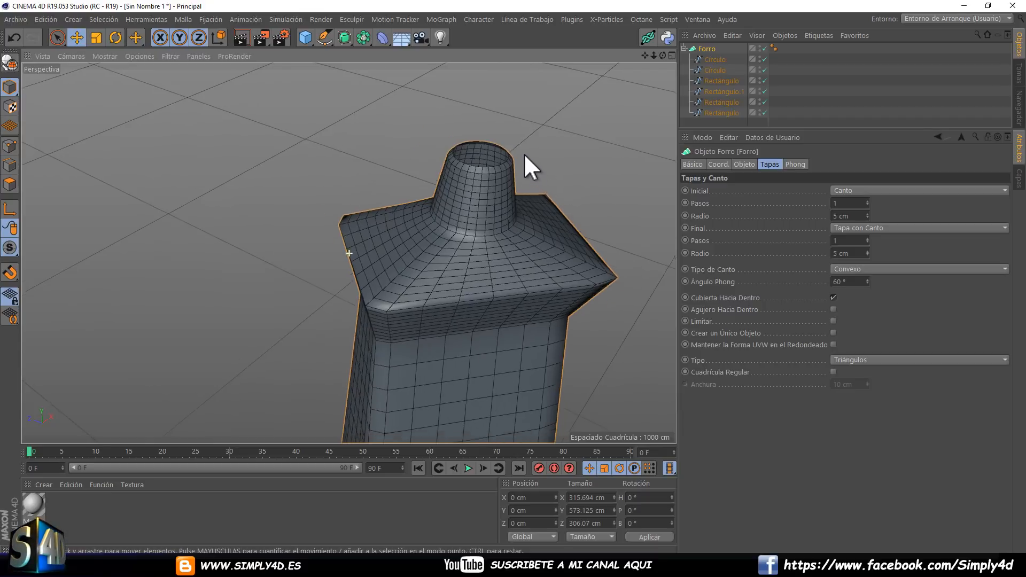
# Scale up Rectángulo.1 to about 348 cm in X and stretch it along Z to about 416 cm.
pyautogui.click(719, 80)
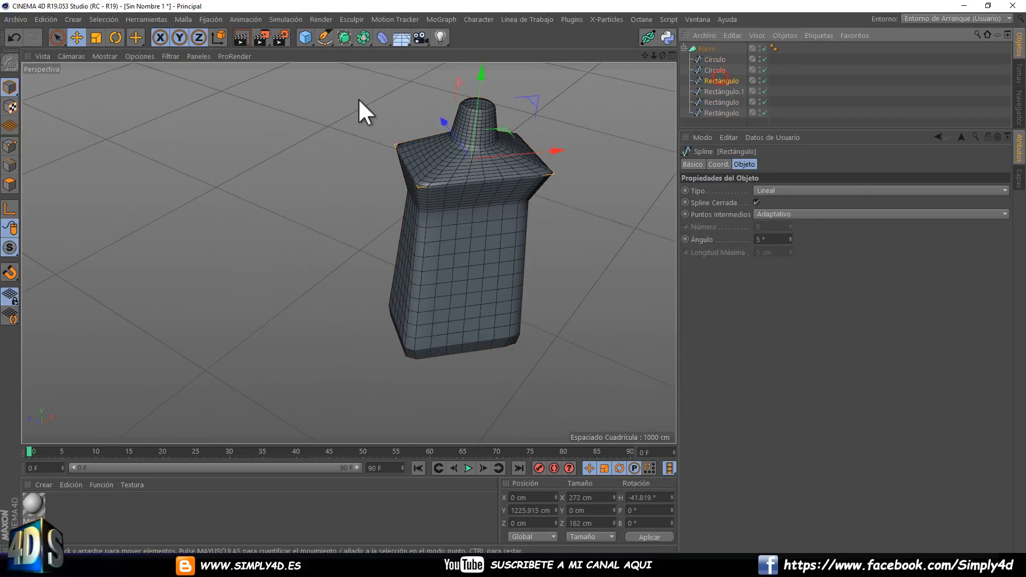
pyautogui.click(706, 92)
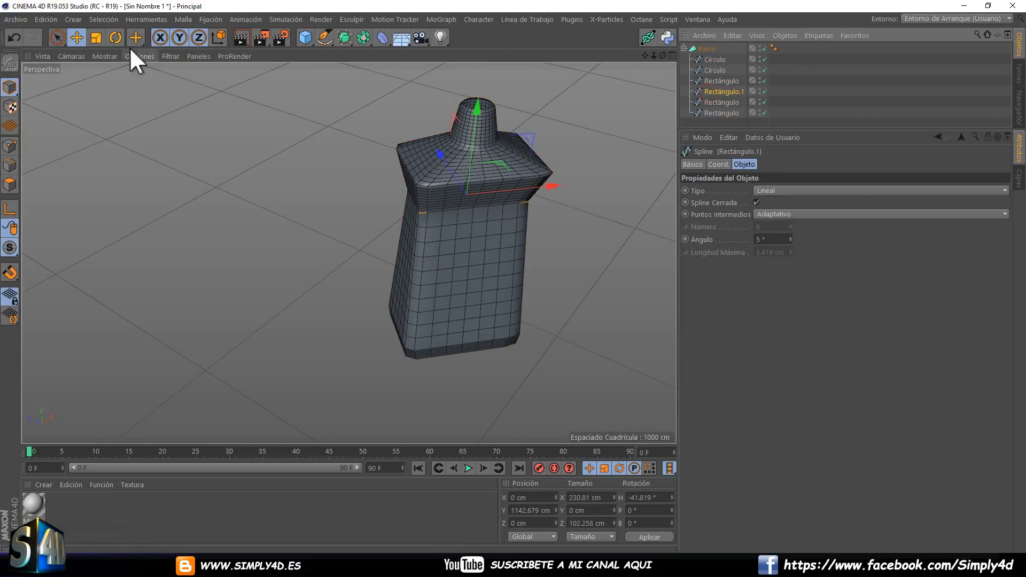
pyautogui.click(96, 38)
pyautogui.moveTo(178, 122); pyautogui.dragTo(370, 97)
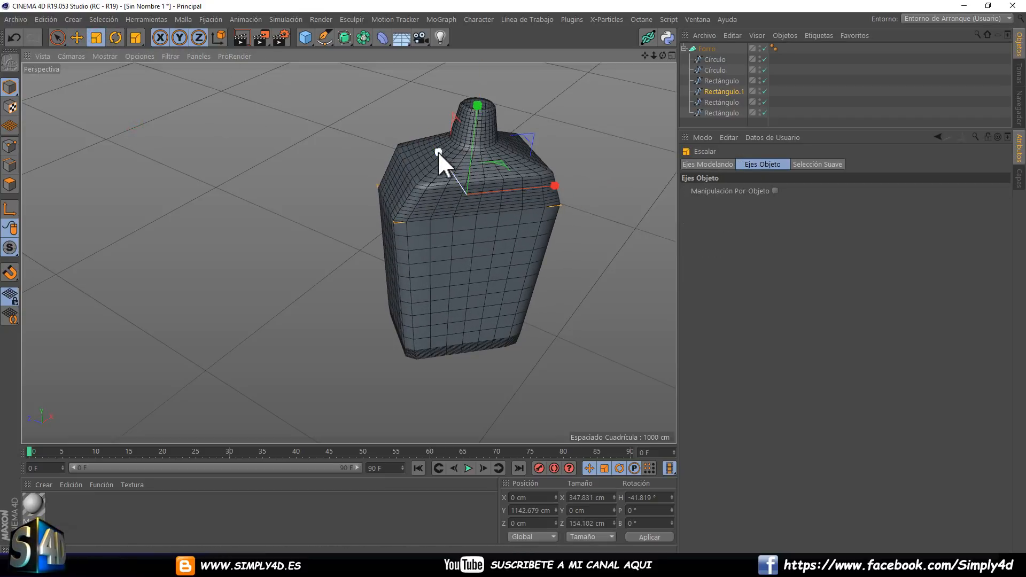
pyautogui.moveTo(438, 152); pyautogui.dragTo(396, 101)
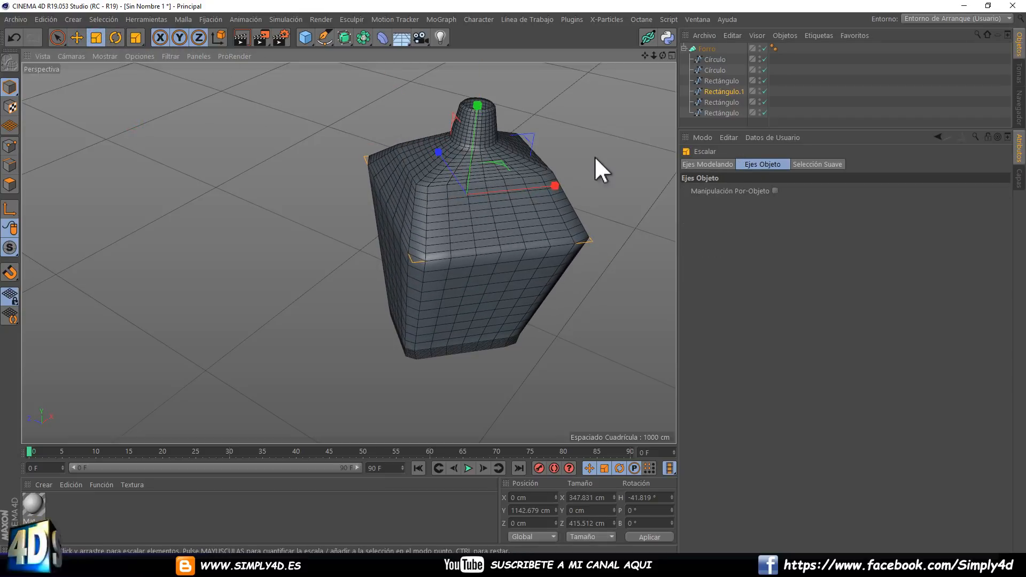
# Rotate Rectángulo.1 to twist the bottle's body.
pyautogui.moveTo(600, 148); pyautogui.dragTo(475, 176)
pyautogui.click(115, 37)
pyautogui.moveTo(449, 227); pyautogui.dragTo(416, 217)
pyautogui.keyDown('alt'); pyautogui.moveTo(489, 175); pyautogui.dragTo(345, 197); pyautogui.keyUp('alt')
# Delete all the splines inside the Forro and add a Flor spline with its default settings.
pyautogui.moveTo(789, 56); pyautogui.dragTo(707, 110)
pyautogui.press('Delete')
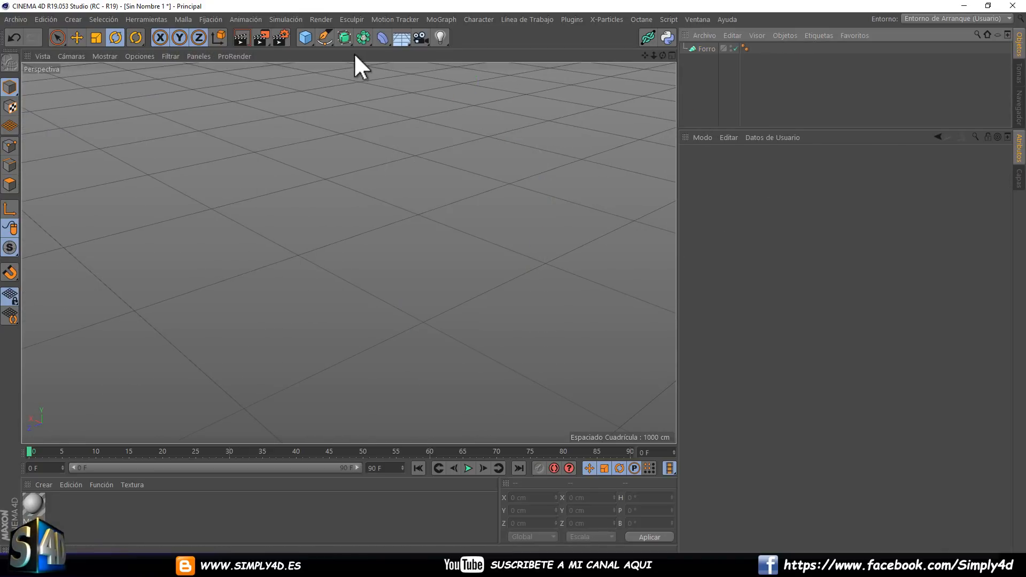
pyautogui.click(324, 37)
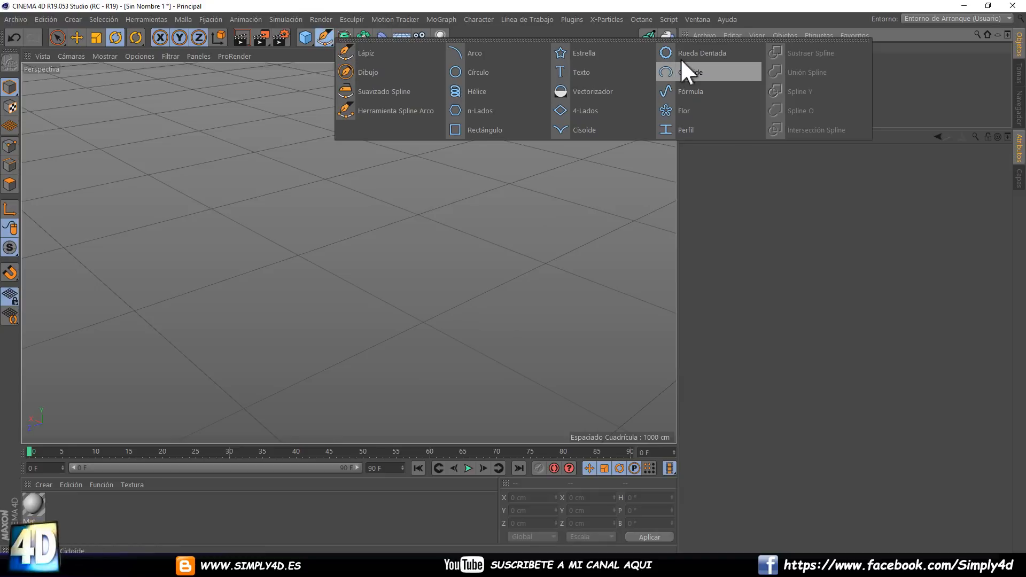
pyautogui.click(682, 110)
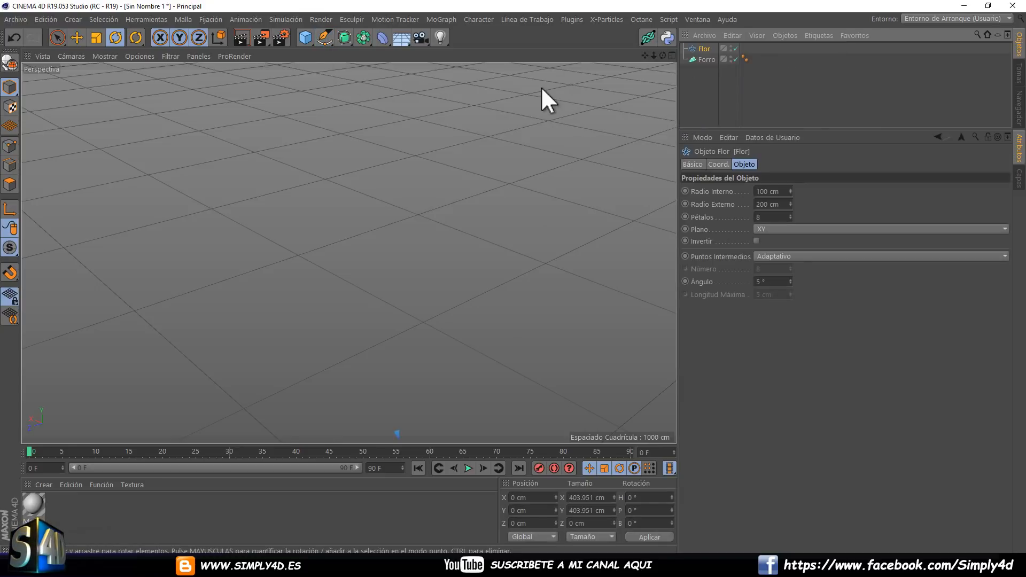
# Add a circle spline and nest it together with the Flor spline under the Forro, with the circle first.
pyautogui.click(323, 40)
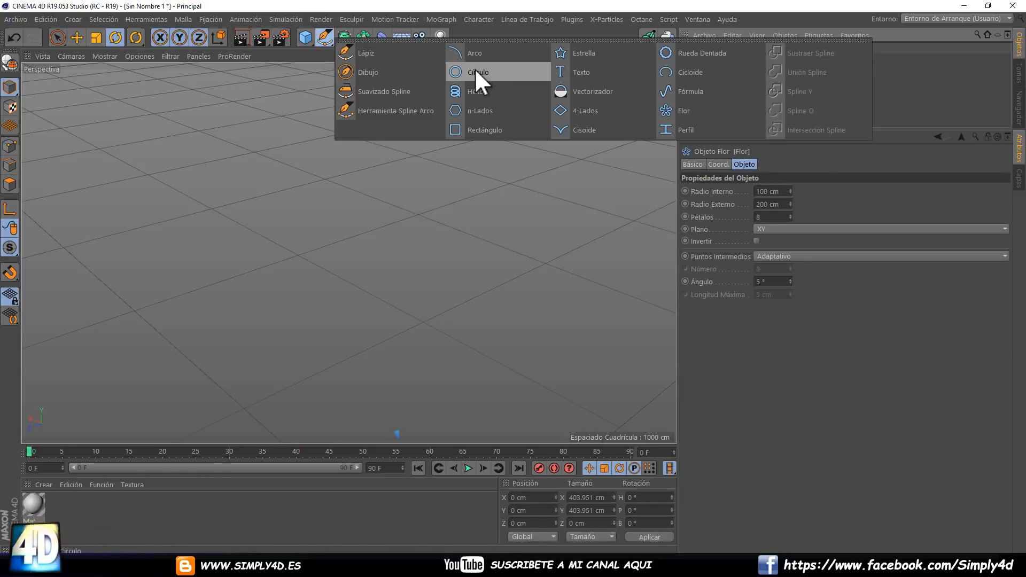
pyautogui.click(474, 70)
pyautogui.moveTo(700, 70); pyautogui.dragTo(705, 59)
pyautogui.click(706, 48)
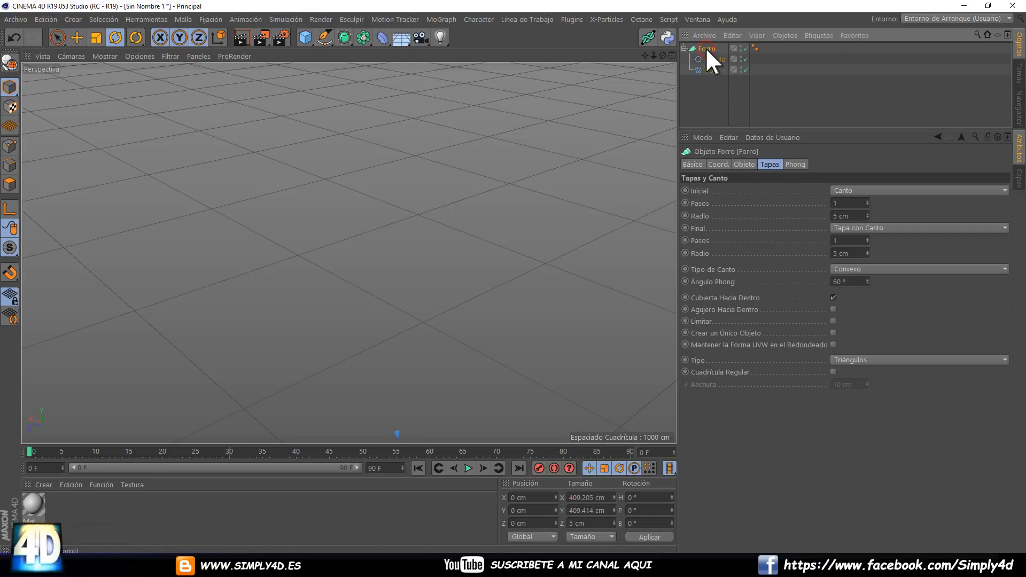
pyautogui.press('h')
# Move the Forro along Z to about 112 cm, and pull the circle away from the flower to about -336 cm in Z.
pyautogui.click(77, 37)
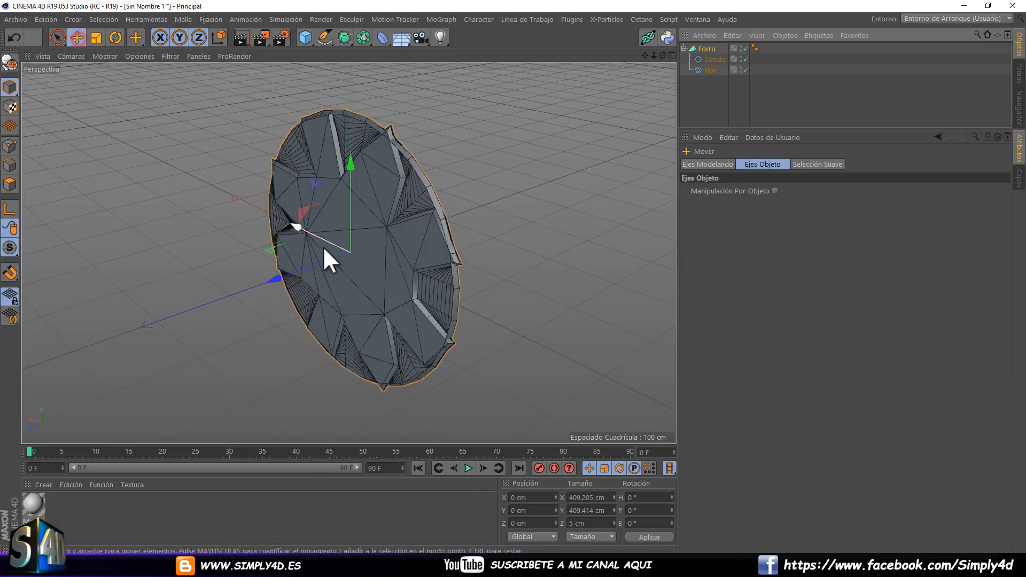
pyautogui.moveTo(323, 246); pyautogui.dragTo(379, 227)
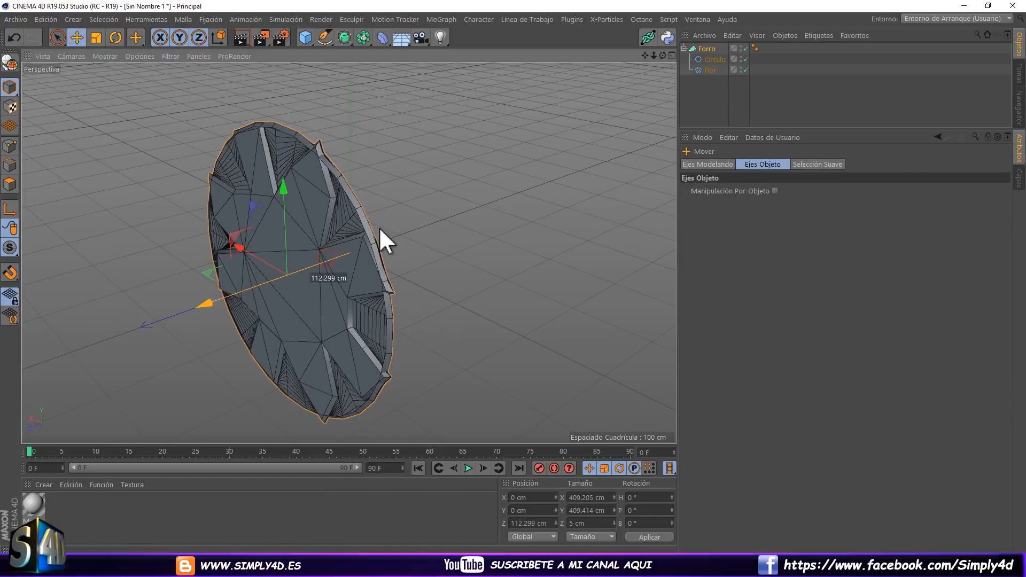
pyautogui.click(711, 59)
pyautogui.moveTo(280, 262)
pyautogui.mouseDown()
pyautogui.moveTo(314, 270)
pyautogui.moveTo(492, 235)
pyautogui.moveTo(430, 233)
pyautogui.moveTo(441, 213)
pyautogui.moveTo(405, 227)
pyautogui.moveTo(300, 202)
pyautogui.moveTo(274, 217)
pyautogui.moveTo(460, 179)
pyautogui.moveTo(433, 219)
pyautogui.moveTo(215, 231)
pyautogui.moveTo(384, 192)
pyautogui.mouseUp()
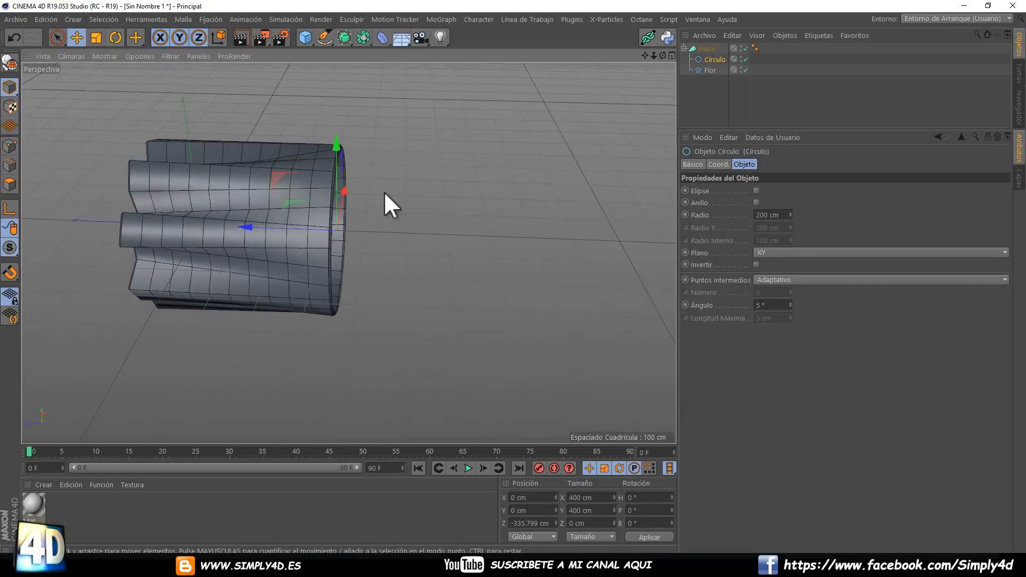
# Duplicate the circle inside the Forro and move the copy further along negative Z to lengthen the form.
pyautogui.click(715, 59)
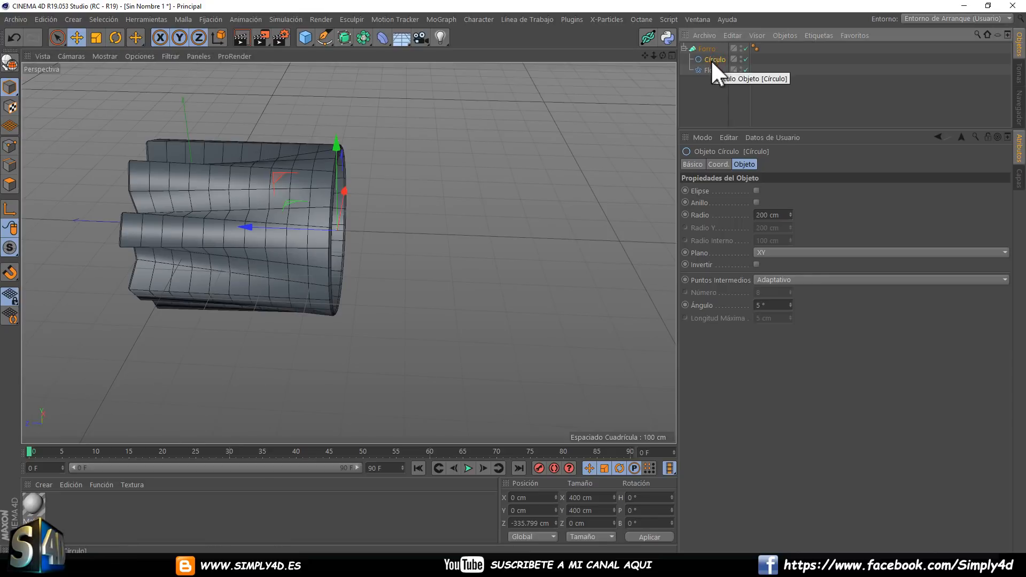
pyautogui.hotkey('ctrl', 'c')
pyautogui.hotkey('ctrl', 'v')
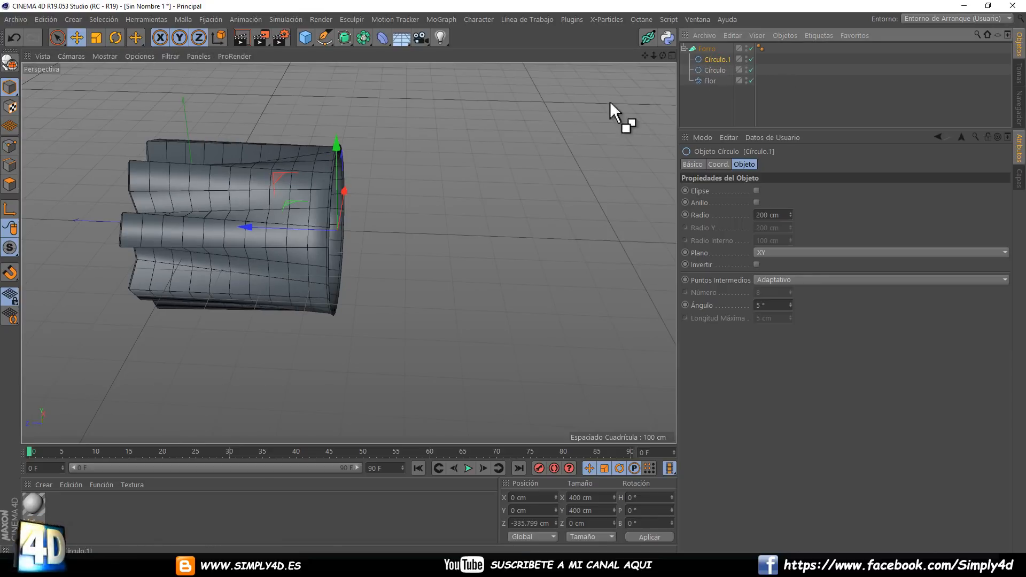
pyautogui.moveTo(290, 233); pyautogui.dragTo(521, 207)
# Duplicate the Flor spline to the start of the Forro's children and move the copy along negative Z beyond both circles.
pyautogui.click(705, 81)
pyautogui.keyDown('ctrl'); pyautogui.moveTo(706, 59); pyautogui.dragTo(706, 52); pyautogui.keyUp('ctrl')
pyautogui.moveTo(106, 220); pyautogui.dragTo(600, 216)
pyautogui.keyDown('alt'); pyautogui.moveTo(477, 213); pyautogui.dragTo(357, 192, button='middle'); pyautogui.keyUp('alt')
pyautogui.scroll(-2, 358, 191)
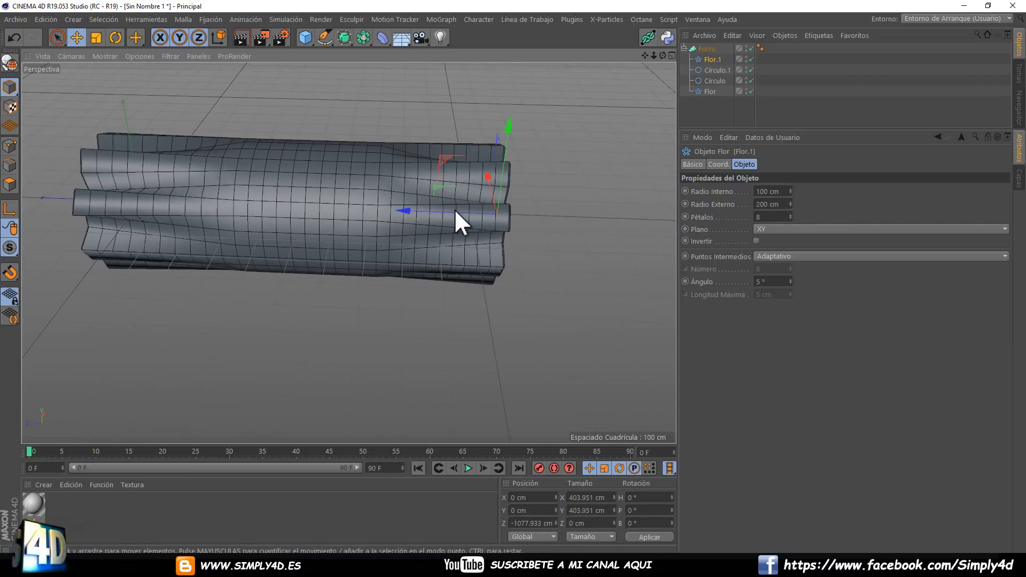
pyautogui.moveTo(449, 209); pyautogui.dragTo(480, 206)
pyautogui.keyDown('alt'); pyautogui.moveTo(342, 186); pyautogui.dragTo(564, 139); pyautogui.keyUp('alt')
# Scale down both circles together to pinch the middle of the lofted form.
pyautogui.click(719, 72)
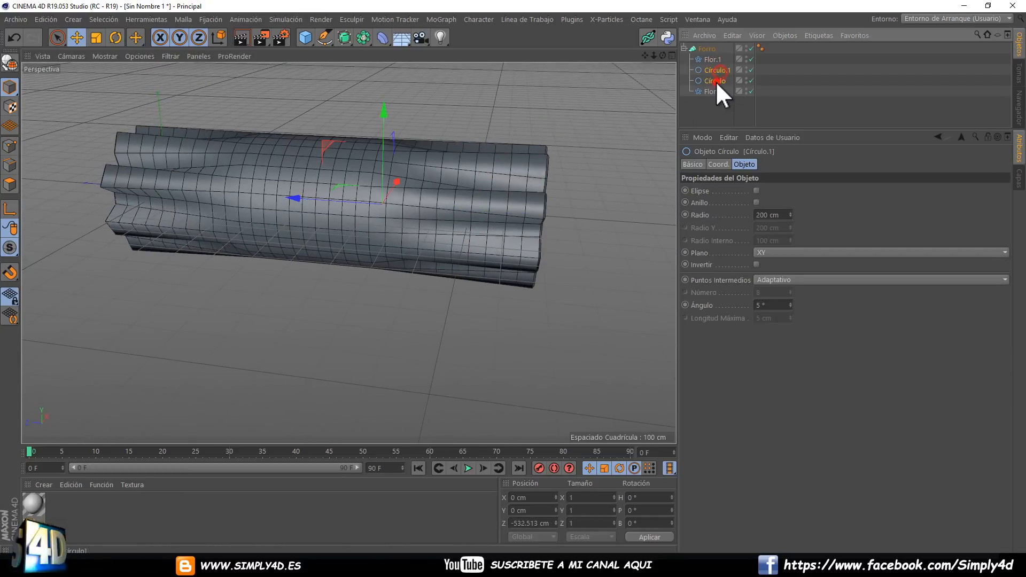
pyautogui.keyDown('ctrl'); pyautogui.click(716, 81); pyautogui.keyUp('ctrl')
pyautogui.click(96, 37)
pyautogui.moveTo(154, 199); pyautogui.dragTo(257, 221)
pyautogui.moveTo(509, 279); pyautogui.dragTo(512, 277)
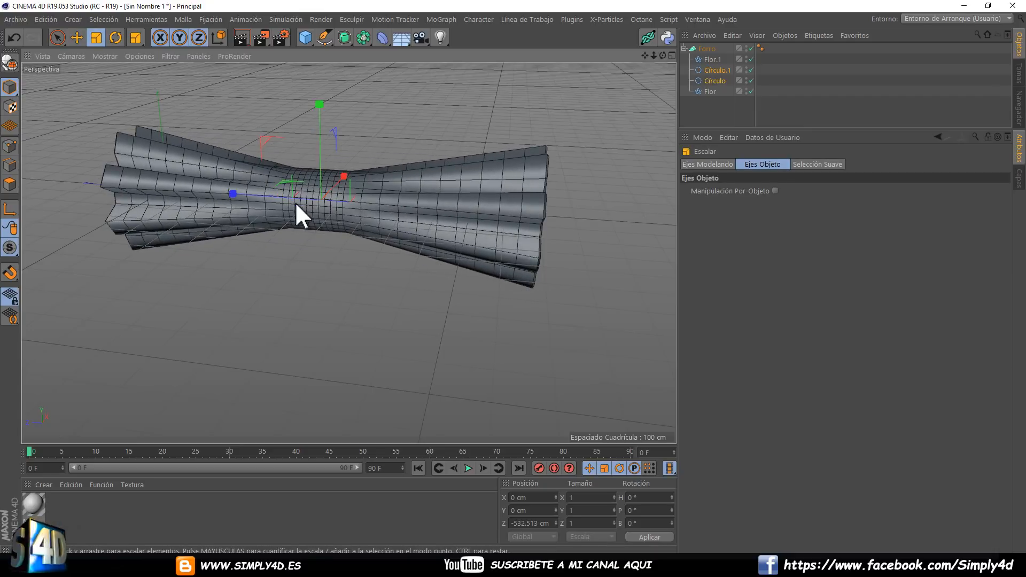
# Raise both circles together to about 218 cm in Y so the form arches.
pyautogui.click(77, 38)
pyautogui.moveTo(328, 106); pyautogui.dragTo(512, 278)
pyautogui.keyDown('alt'); pyautogui.moveTo(278, 166); pyautogui.dragTo(524, 176); pyautogui.keyUp('alt')
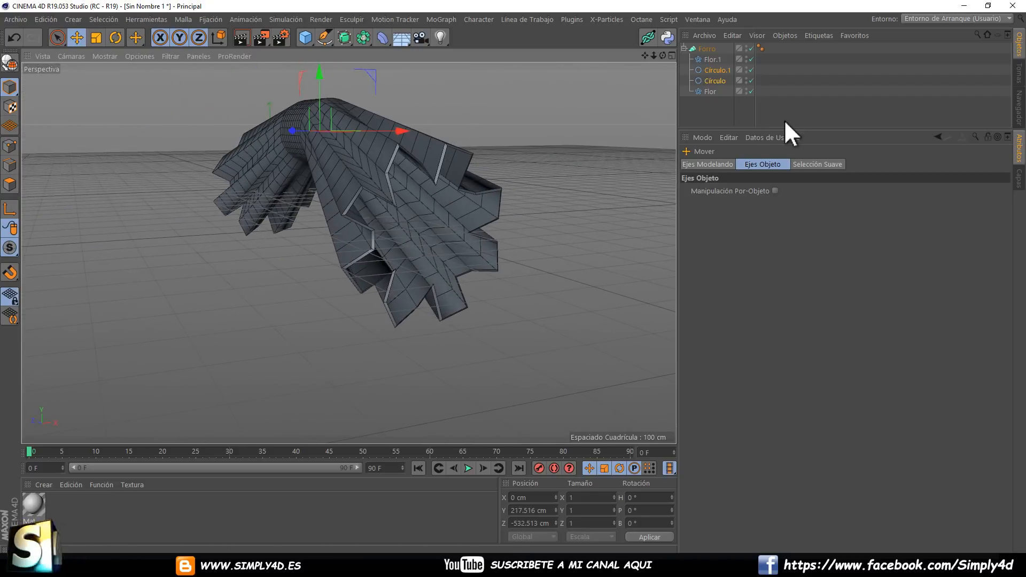
# Set the Forro's Inicial cap to Tapa con Canto to close the open flower end.
pyautogui.click(707, 47)
pyautogui.click(853, 190)
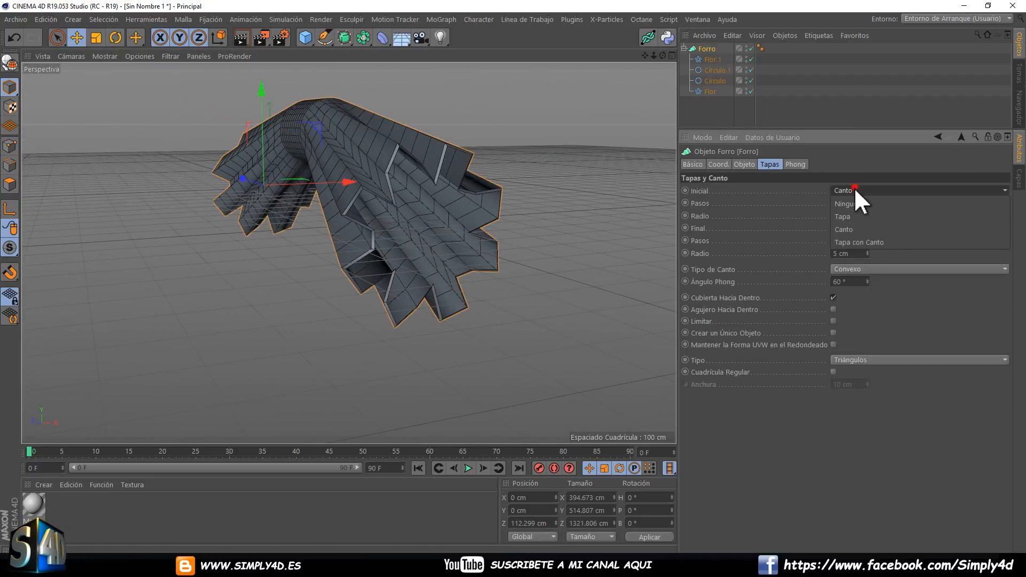
pyautogui.click(866, 244)
pyautogui.keyDown('alt'); pyautogui.moveTo(256, 208); pyautogui.dragTo(443, 160); pyautogui.keyUp('alt')
# Deselect everything and switch the viewport to smooth shading without mesh lines.
pyautogui.click(700, 120)
pyautogui.click(105, 56)
pyautogui.click(107, 70)
# Scale up the original circle alone to about 680 cm to make the form bulge there.
pyautogui.click(712, 81)
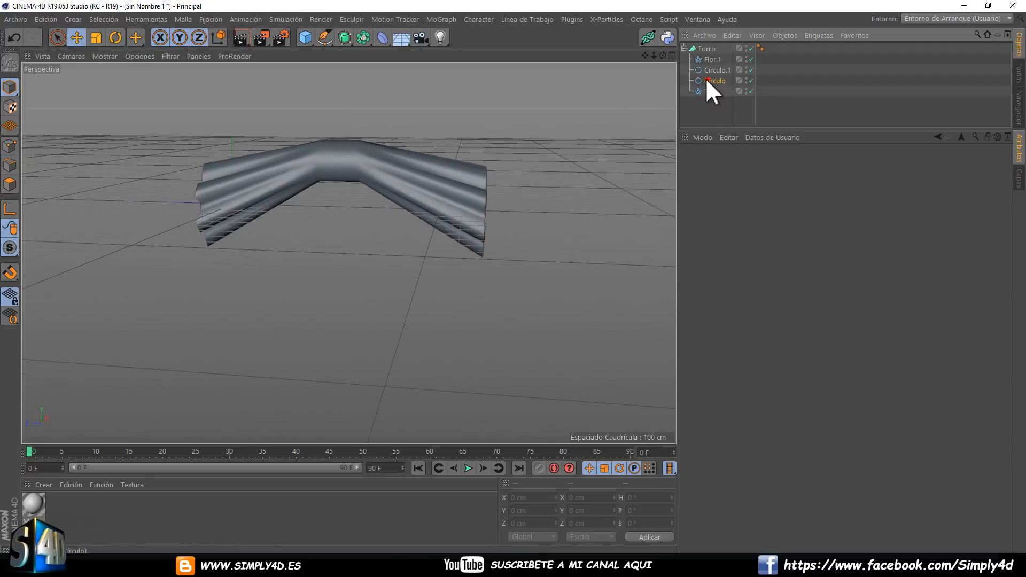
pyautogui.moveTo(289, 94); pyautogui.dragTo(526, 273)
pyautogui.click(96, 38)
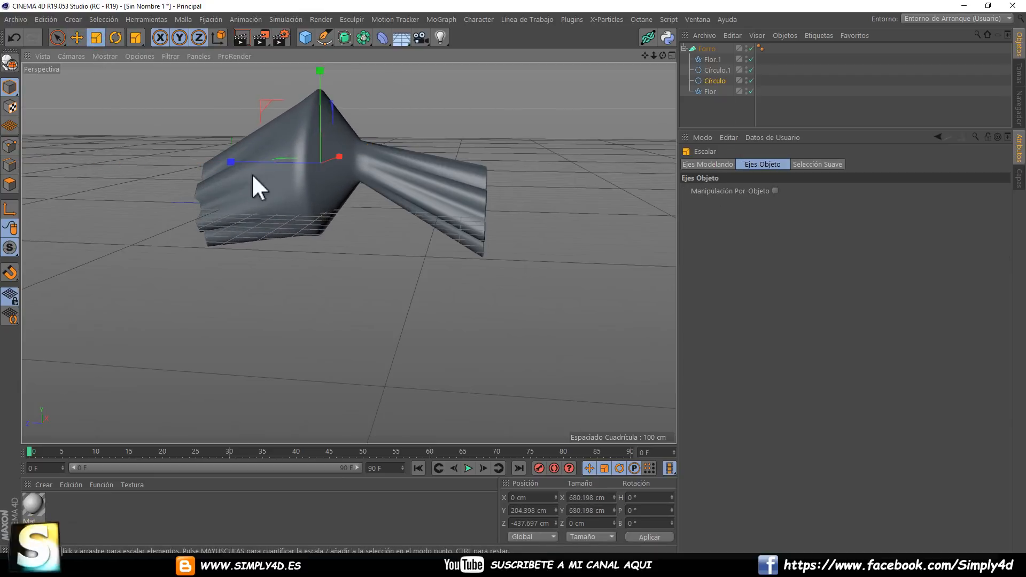
pyautogui.keyDown('alt'); pyautogui.moveTo(252, 174); pyautogui.dragTo(438, 165); pyautogui.keyUp('alt')
# Duplicate the original Flor spline as the Forro's last child and move the copy outward along Z to about 914 cm.
pyautogui.click(709, 91)
pyautogui.keyDown('ctrl'); pyautogui.moveTo(709, 94); pyautogui.dragTo(706, 97); pyautogui.keyUp('ctrl')
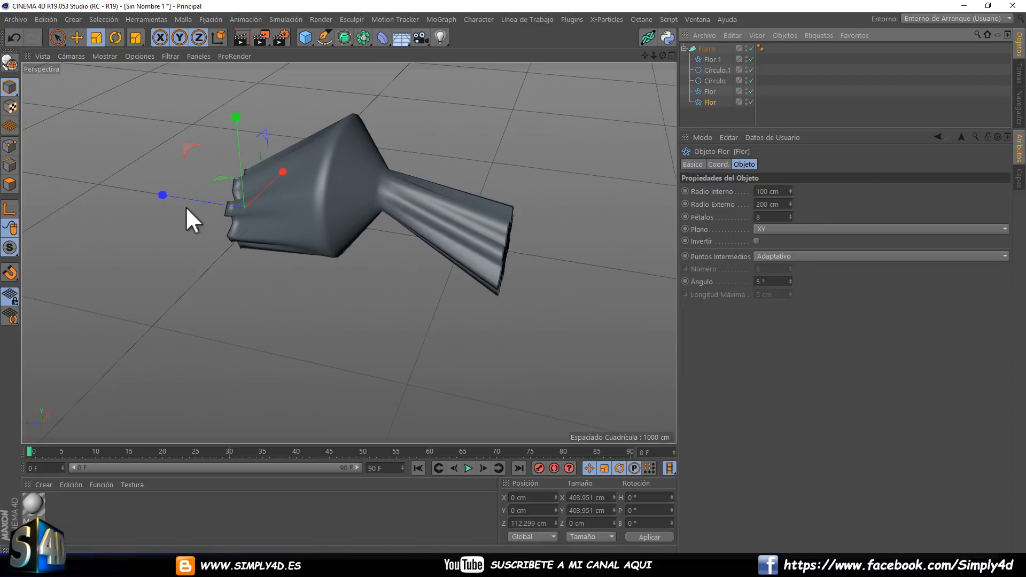
pyautogui.click(75, 37)
pyautogui.moveTo(183, 197); pyautogui.dragTo(41, 182)
pyautogui.keyDown('alt'); pyautogui.moveTo(211, 174); pyautogui.dragTo(85, 177); pyautogui.keyUp('alt')
pyautogui.keyDown('alt'); pyautogui.moveTo(166, 173); pyautogui.dragTo(356, 242, button='middle'); pyautogui.keyUp('alt')
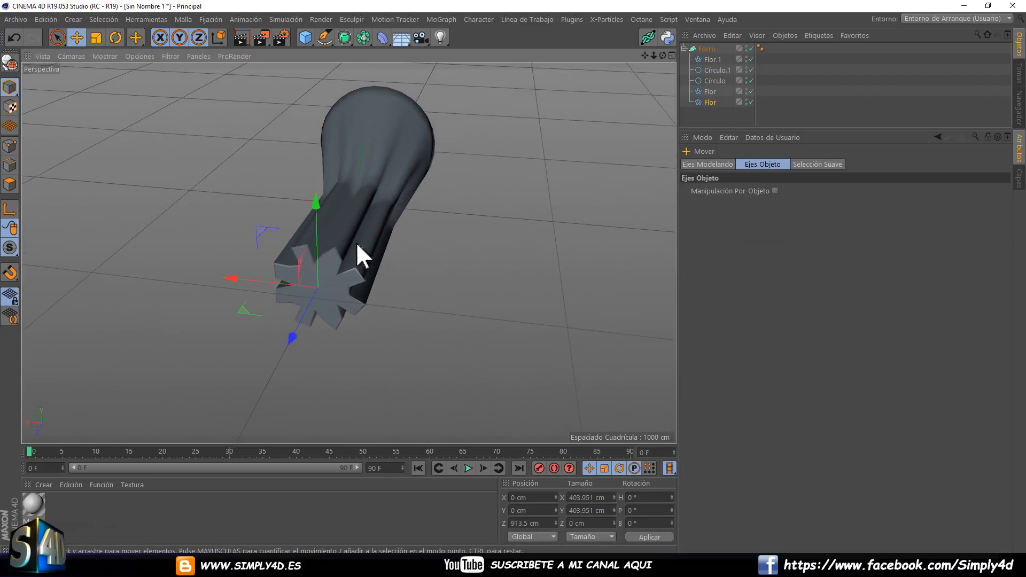
# Try the Limitar option on the Forro's caps and switch it off again.
pyautogui.moveTo(357, 245)
pyautogui.keyDown('alt'); pyautogui.mouseDown()
pyautogui.moveTo(300, 221)
pyautogui.moveTo(396, 216)
pyautogui.moveTo(343, 201)
pyautogui.moveTo(436, 188)
pyautogui.moveTo(370, 216)
pyautogui.moveTo(310, 214)
pyautogui.moveTo(373, 206)
pyautogui.mouseUp(); pyautogui.keyUp('alt')
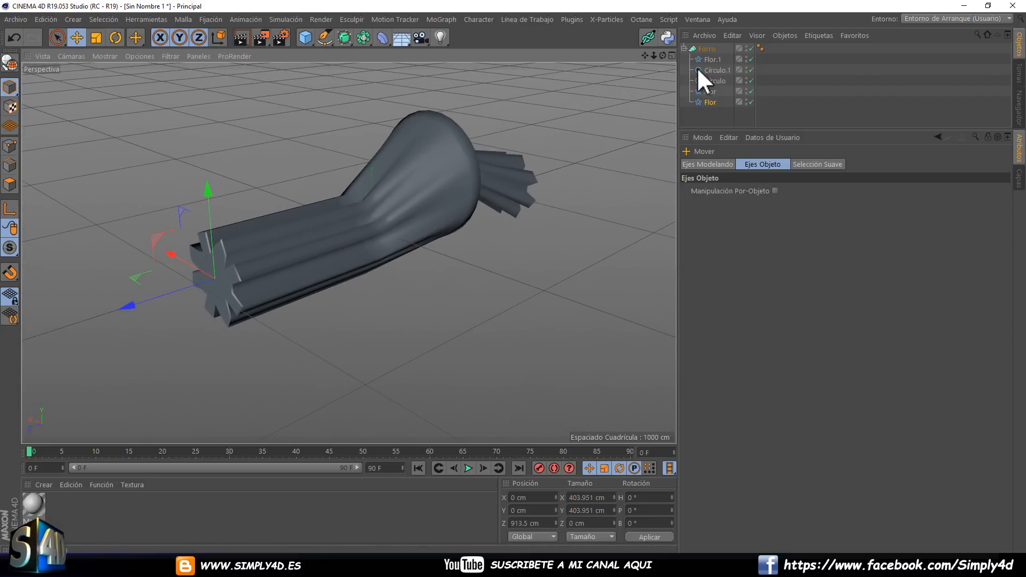
pyautogui.click(702, 47)
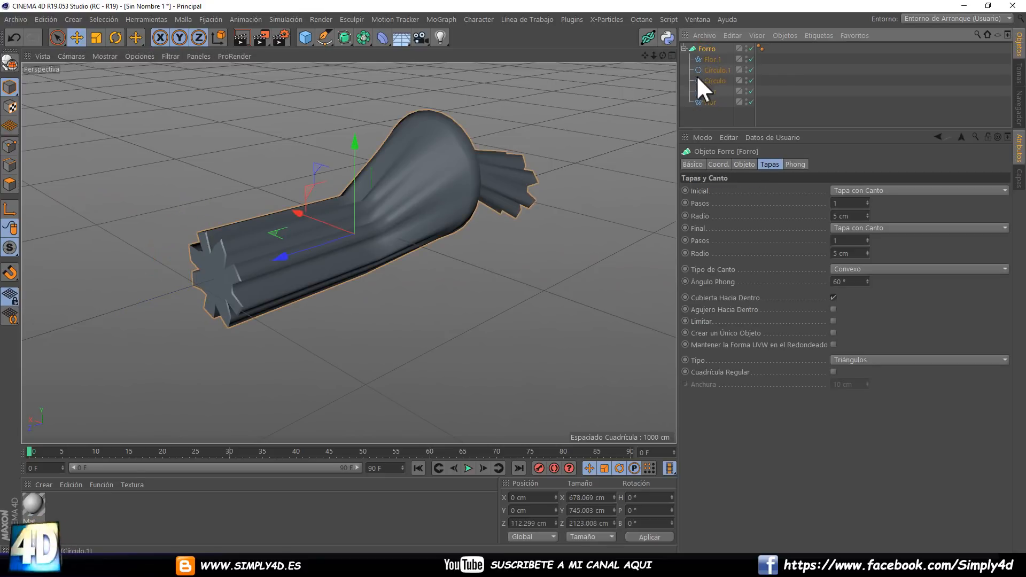
pyautogui.click(833, 321)
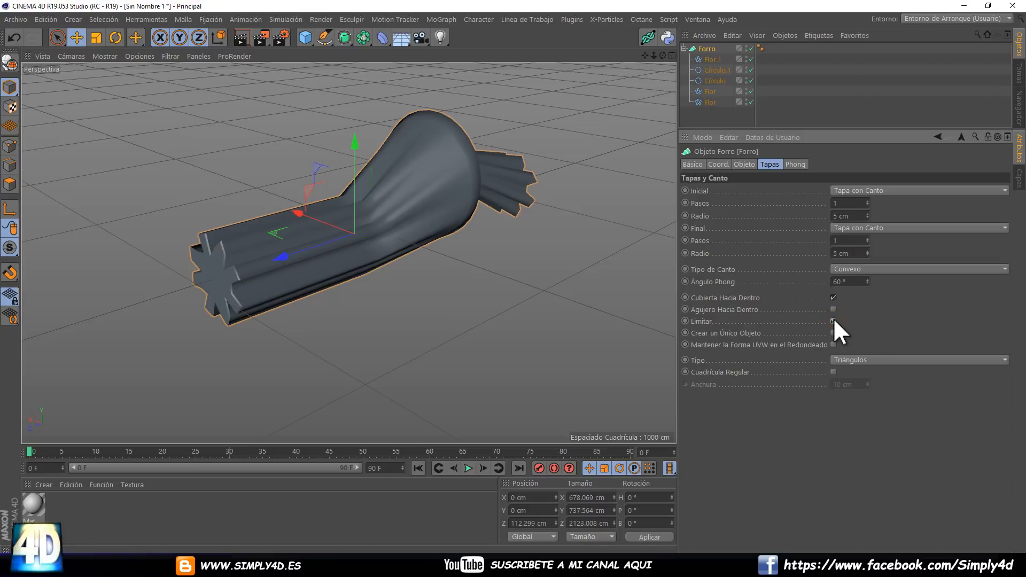
pyautogui.click(832, 321)
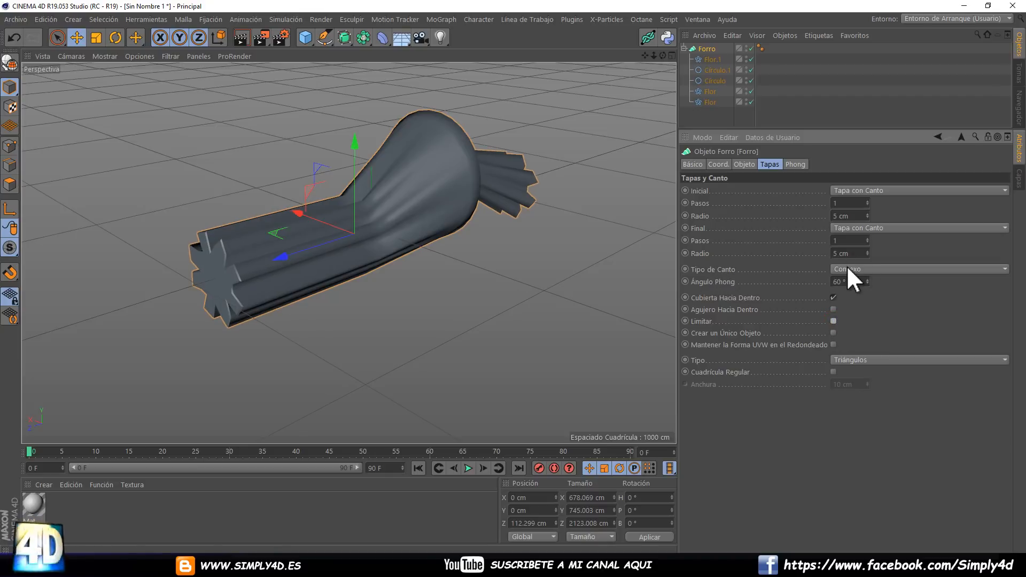
# Show mesh lines on the shaded Forro and toggle Subdivisión por Segmento off and on to compare the segment distribution.
pyautogui.click(744, 164)
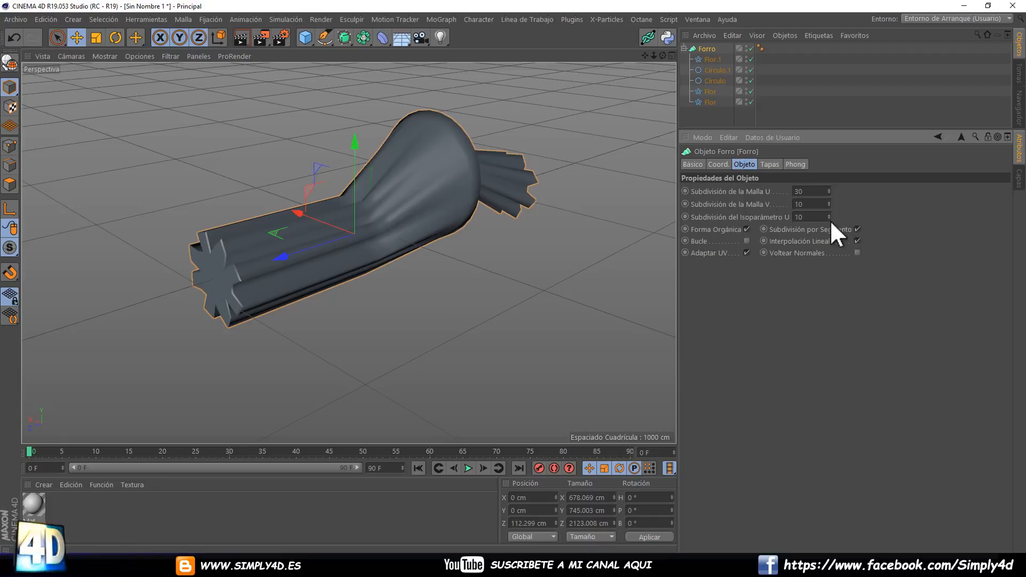
pyautogui.click(858, 228)
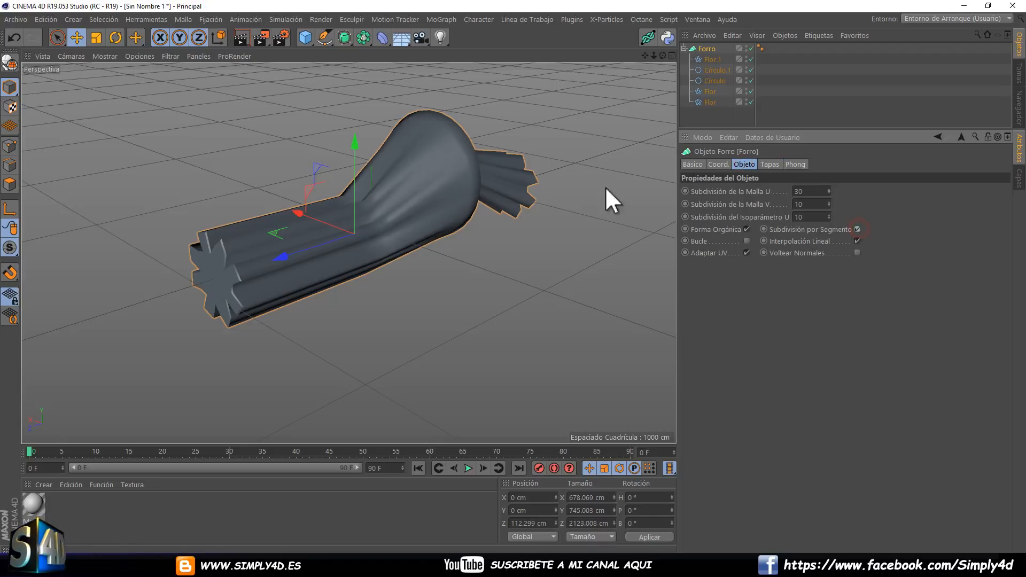
pyautogui.click(107, 56)
pyautogui.click(118, 87)
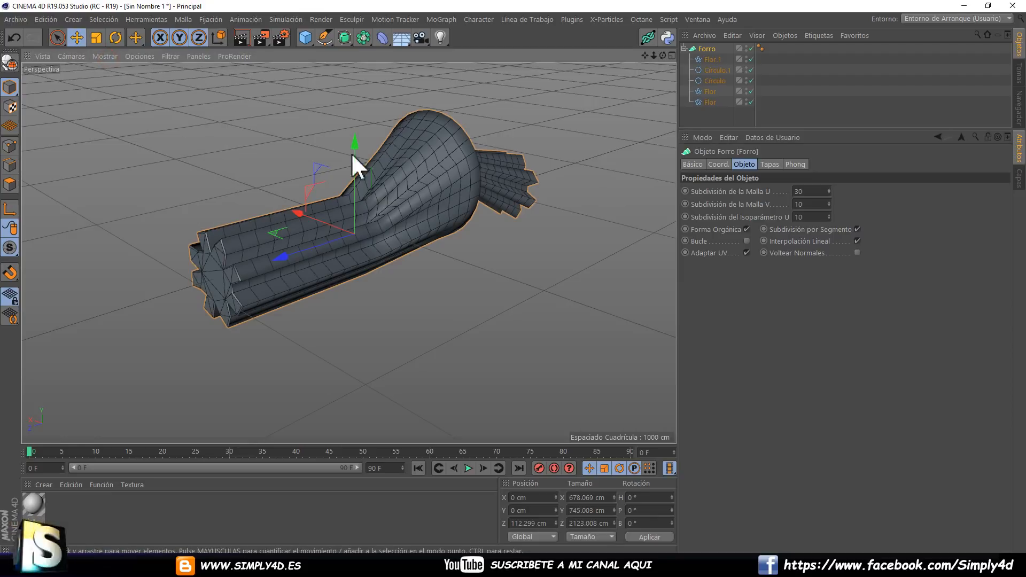
pyautogui.click(857, 229)
pyautogui.click(857, 228)
pyautogui.click(858, 229)
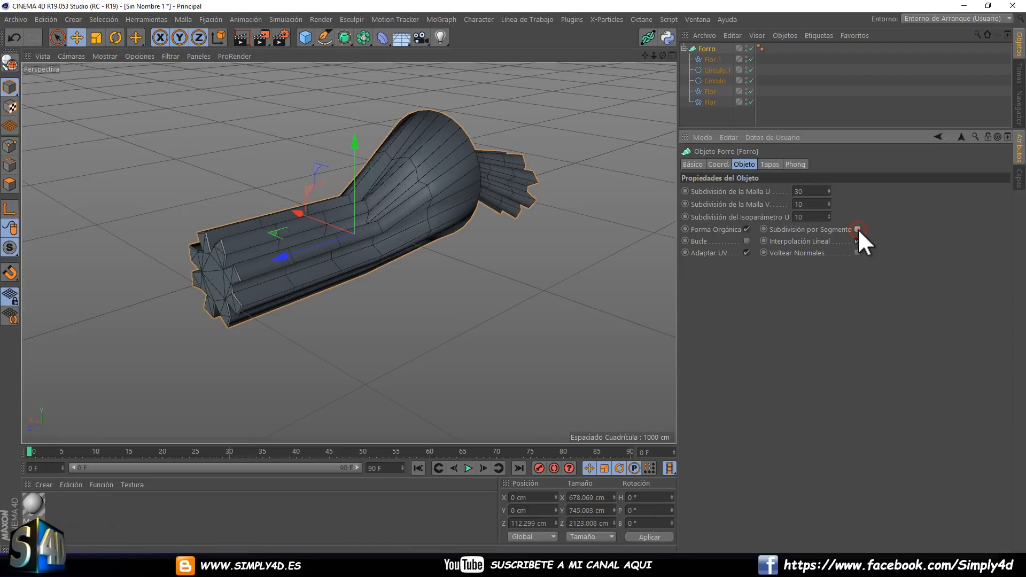
pyautogui.click(857, 228)
# Increase the Forro's mesh subdivision for rounder flower lobes and view the deselected form with smooth shading without lines.
pyautogui.moveTo(829, 190); pyautogui.dragTo(828, 202)
pyautogui.click(710, 113)
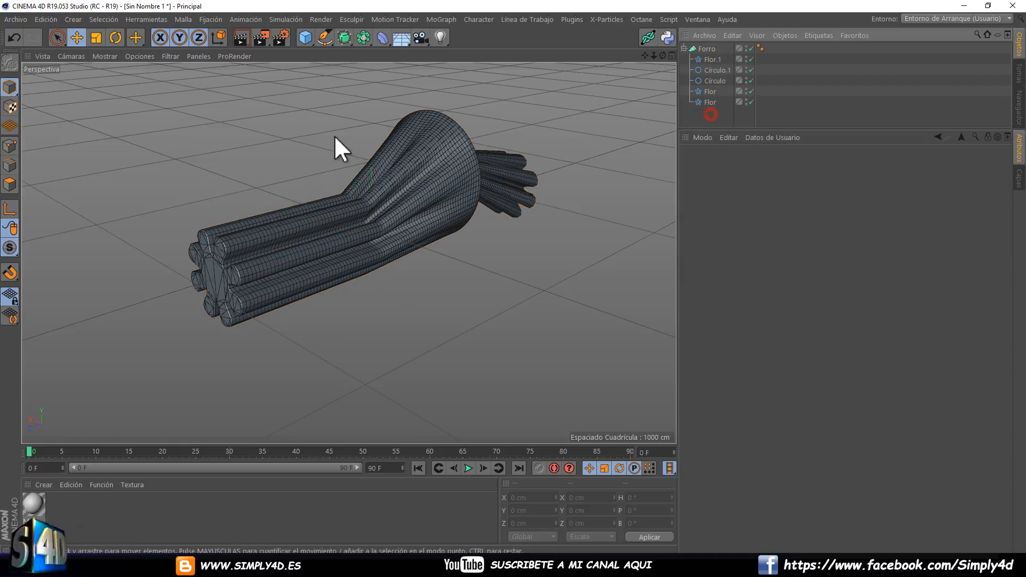
pyautogui.click(109, 58)
pyautogui.click(115, 75)
pyautogui.keyDown('alt'); pyautogui.moveTo(270, 182); pyautogui.dragTo(425, 197, button='right'); pyautogui.keyUp('alt')
pyautogui.keyDown('alt'); pyautogui.moveTo(425, 198); pyautogui.dragTo(513, 203); pyautogui.keyUp('alt')
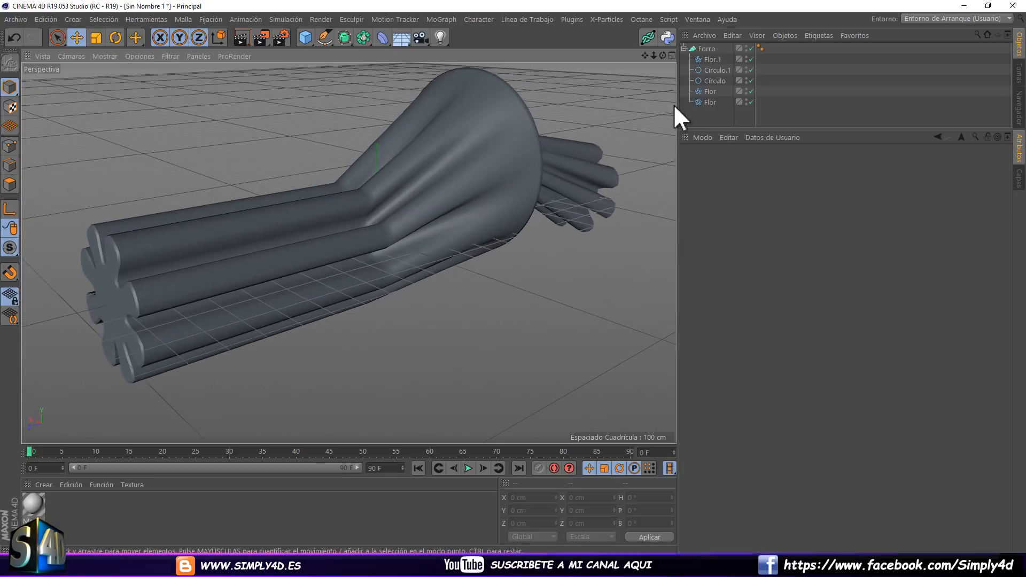
# Delete the Forro with all its splines and add a Bezier generator to the empty scene.
pyautogui.click(709, 48)
pyautogui.press('Delete')
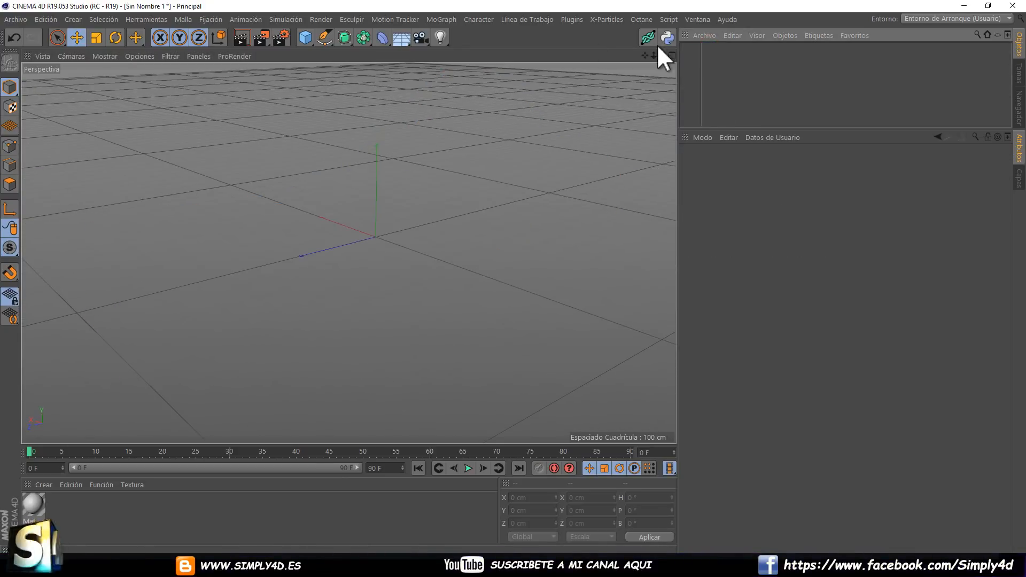
pyautogui.click(345, 37)
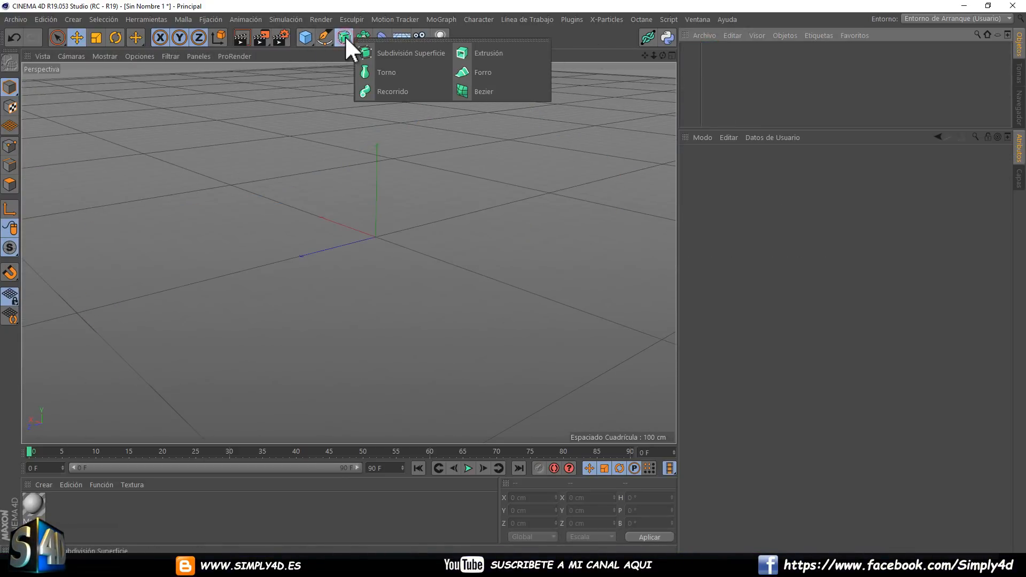
pyautogui.click(487, 90)
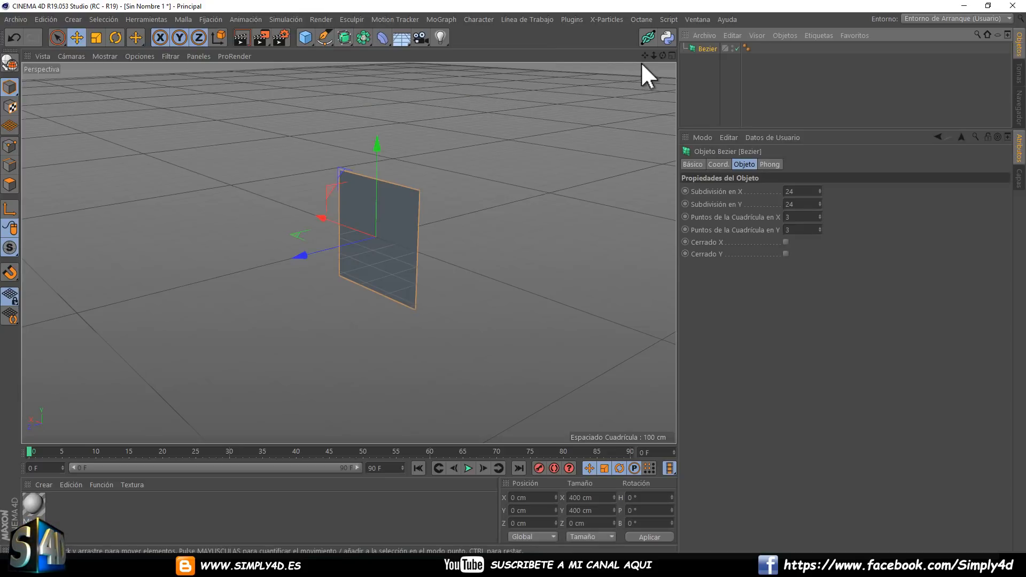
# Switch the Bezier object to point mode for editing its control points.
pyautogui.click(701, 50)
pyautogui.click(10, 145)
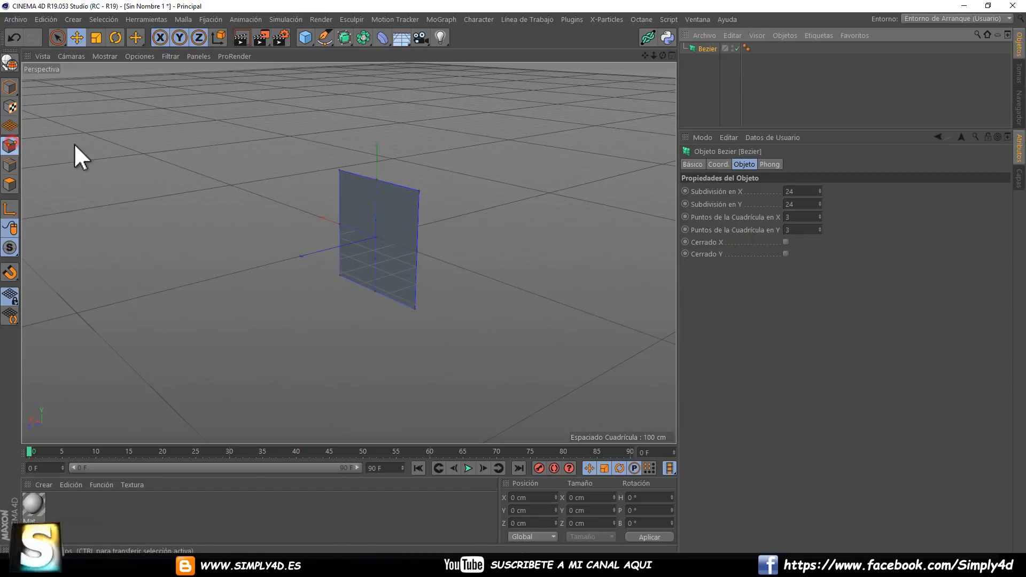
pyautogui.scroll(5, 431, 217)
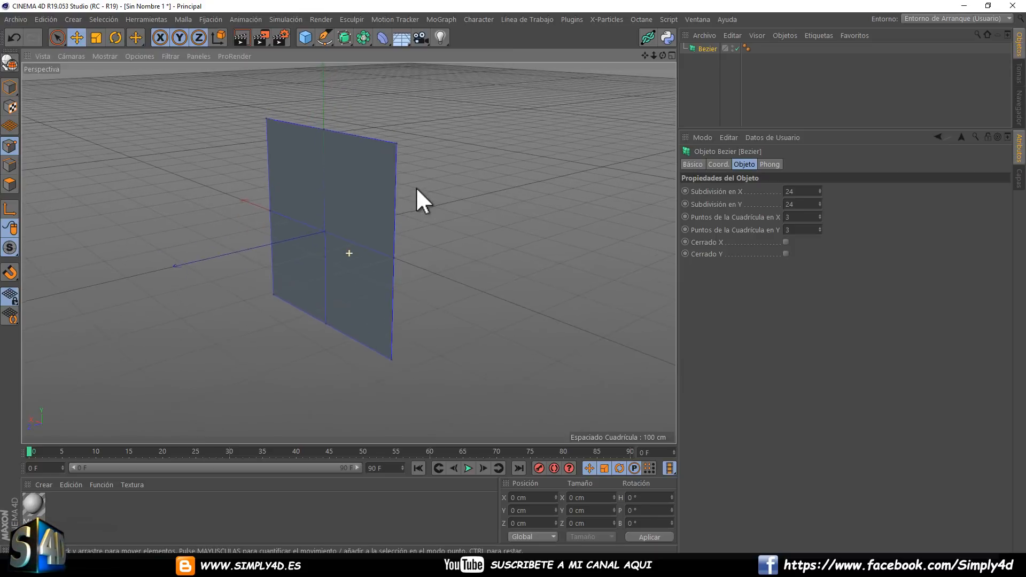
pyautogui.moveTo(416, 187)
pyautogui.keyDown('alt'); pyautogui.mouseDown()
pyautogui.moveTo(440, 175)
pyautogui.moveTo(432, 175)
pyautogui.mouseUp(); pyautogui.keyUp('alt')
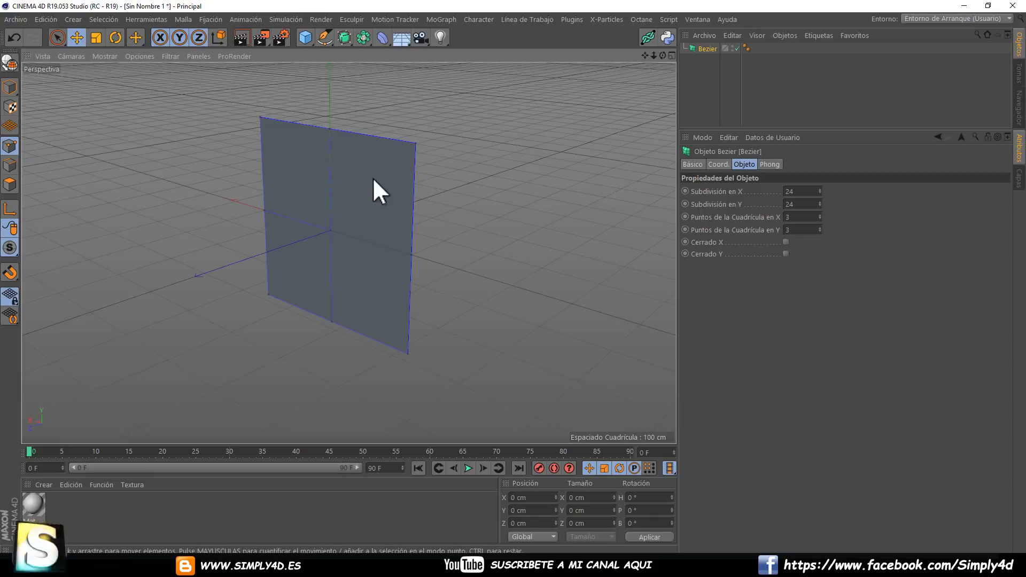
pyautogui.moveTo(352, 182)
pyautogui.keyDown('alt'); pyautogui.mouseDown()
pyautogui.moveTo(329, 186)
pyautogui.moveTo(422, 176)
pyautogui.moveTo(297, 181)
pyautogui.mouseUp(); pyautogui.keyUp('alt')
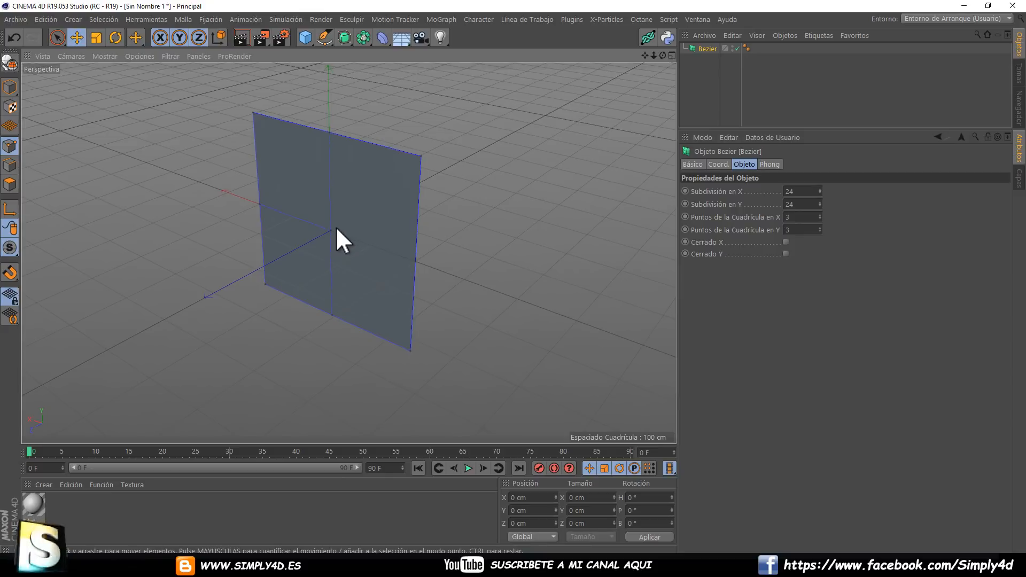
pyautogui.click(382, 37)
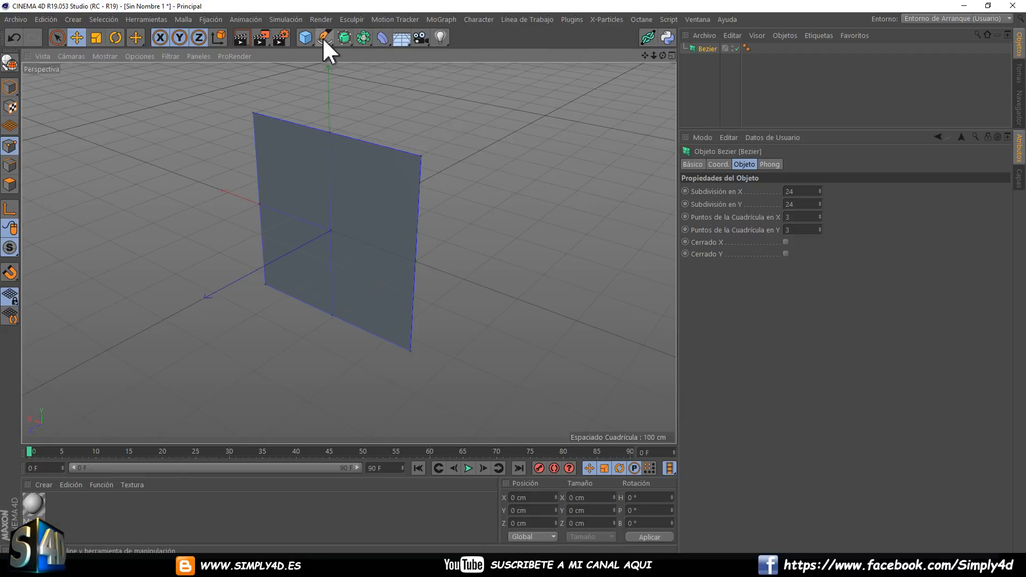
pyautogui.click(706, 49)
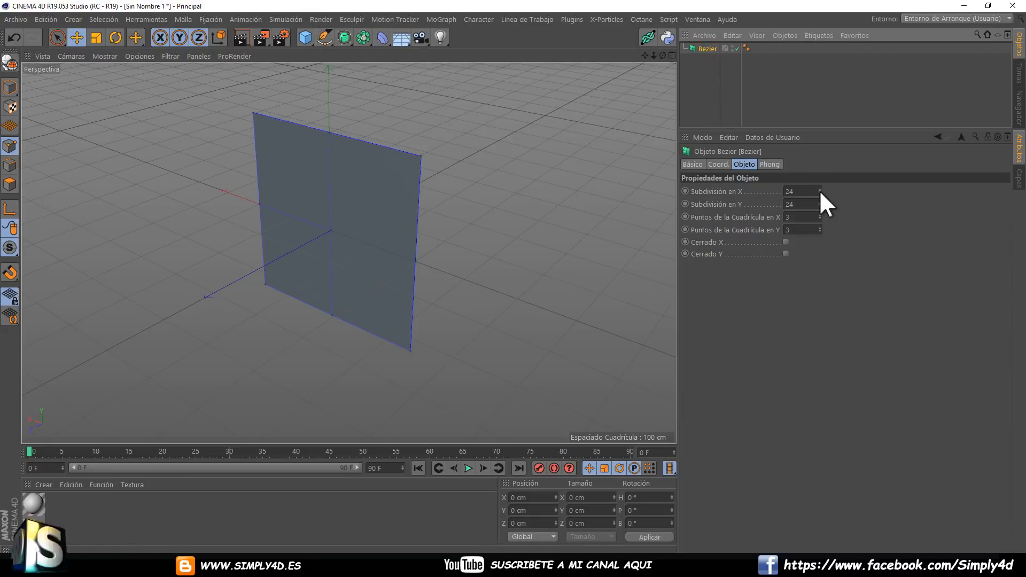
# Display mesh lines on the shaded Bezier surface and set its subdivision in X and in Y to 50.
pyautogui.click(111, 59)
pyautogui.click(111, 84)
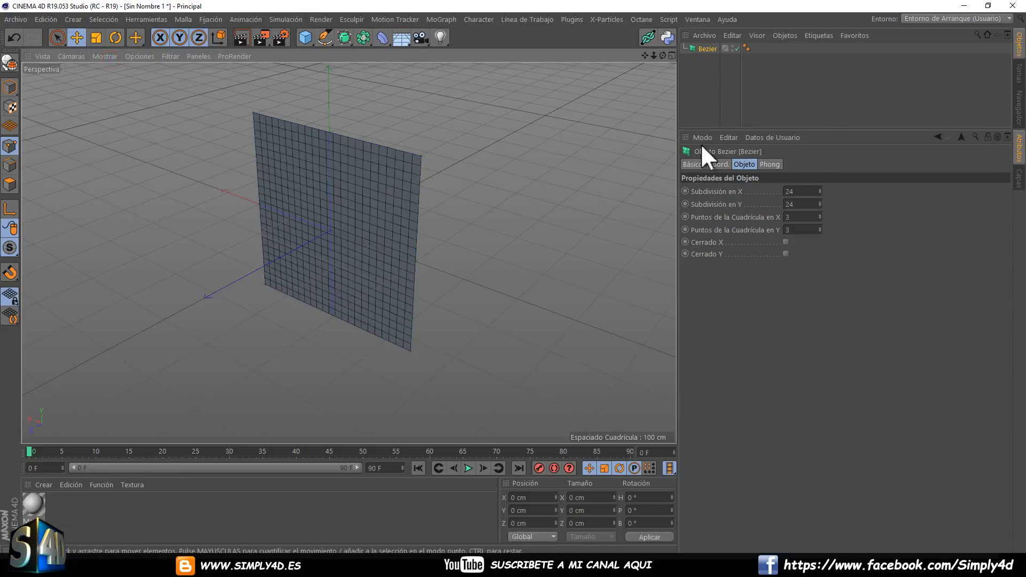
pyautogui.click(820, 189)
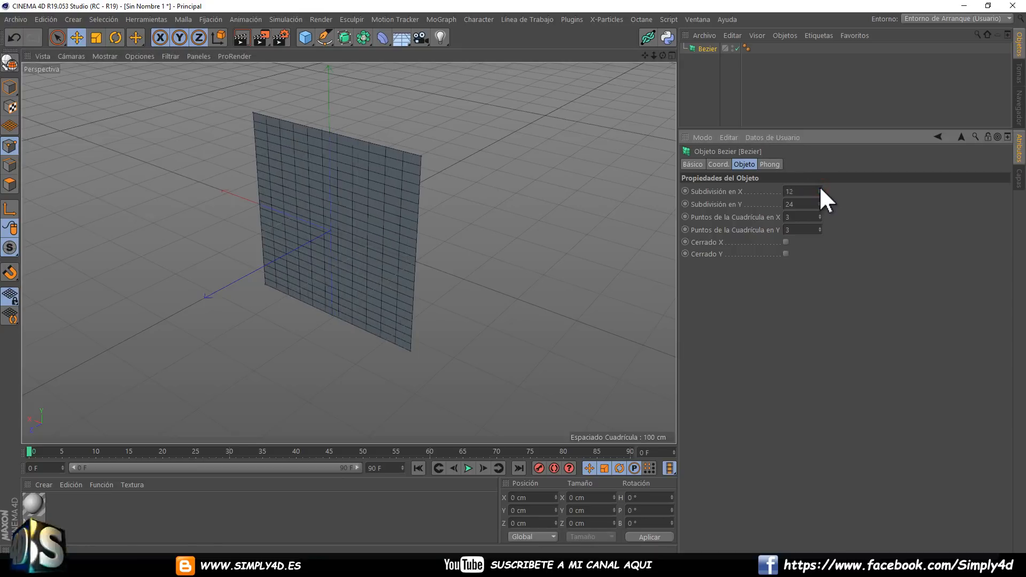
pyautogui.click(820, 201)
pyautogui.click(820, 202)
pyautogui.click(820, 201)
pyautogui.doubleClick(791, 192)
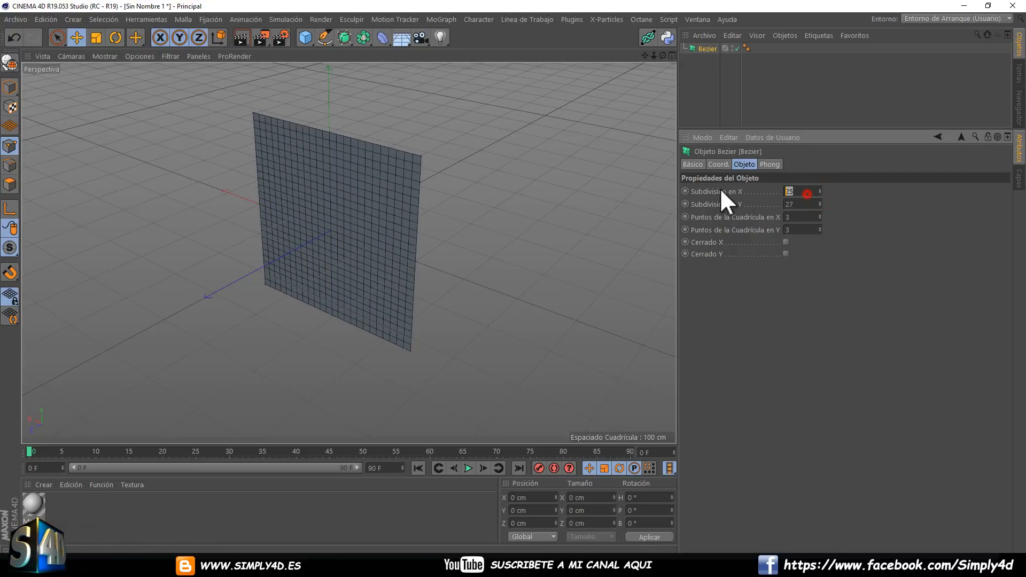
pyautogui.write('50')
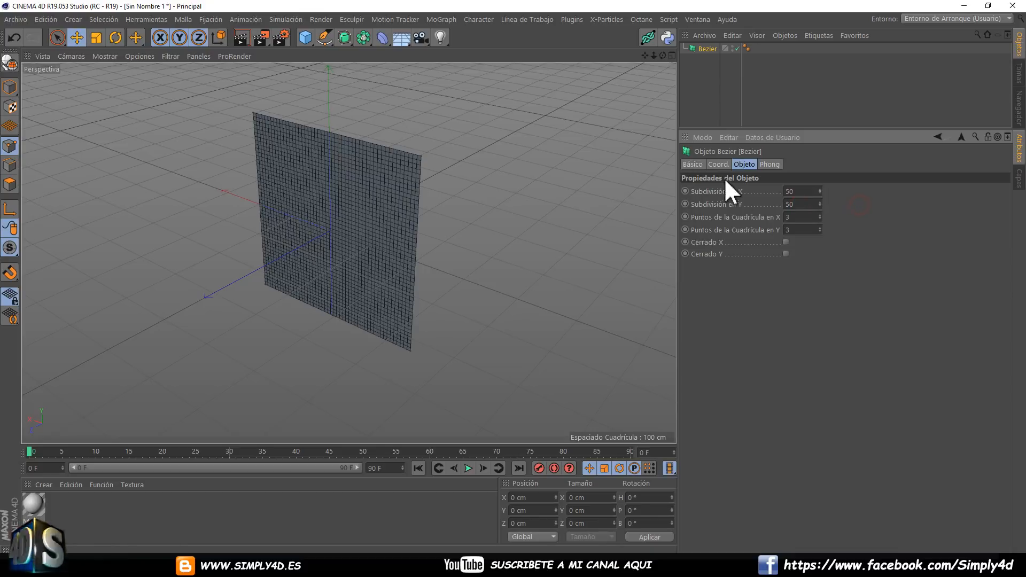
# Pull the Bezier's centre control point forward and move the upper corner at X -200 cm back to about Z -236 cm.
pyautogui.click(709, 53)
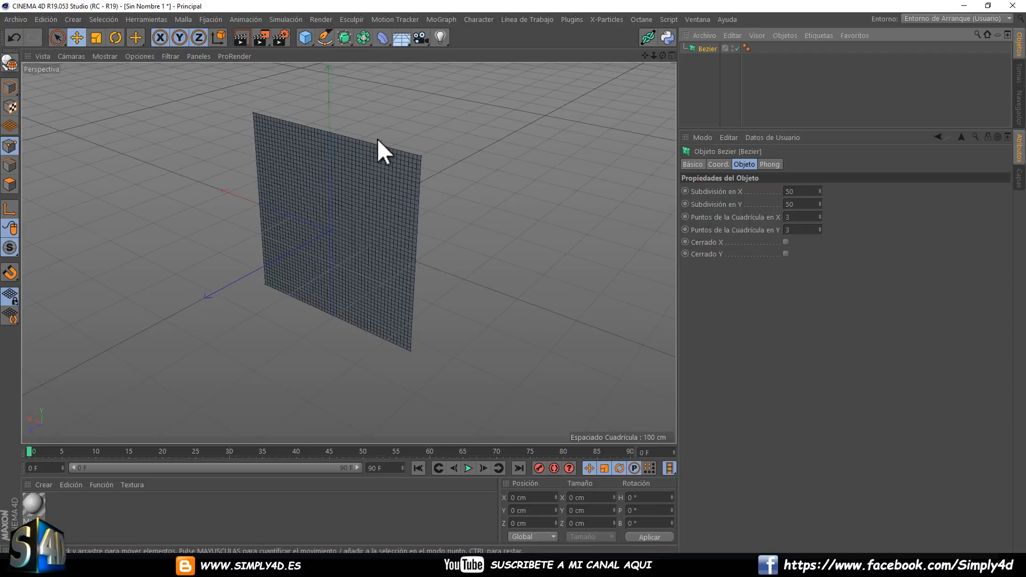
pyautogui.moveTo(332, 228); pyautogui.dragTo(105, 363)
pyautogui.keyDown('alt'); pyautogui.moveTo(176, 291); pyautogui.dragTo(511, 168); pyautogui.keyUp('alt')
pyautogui.click(426, 185)
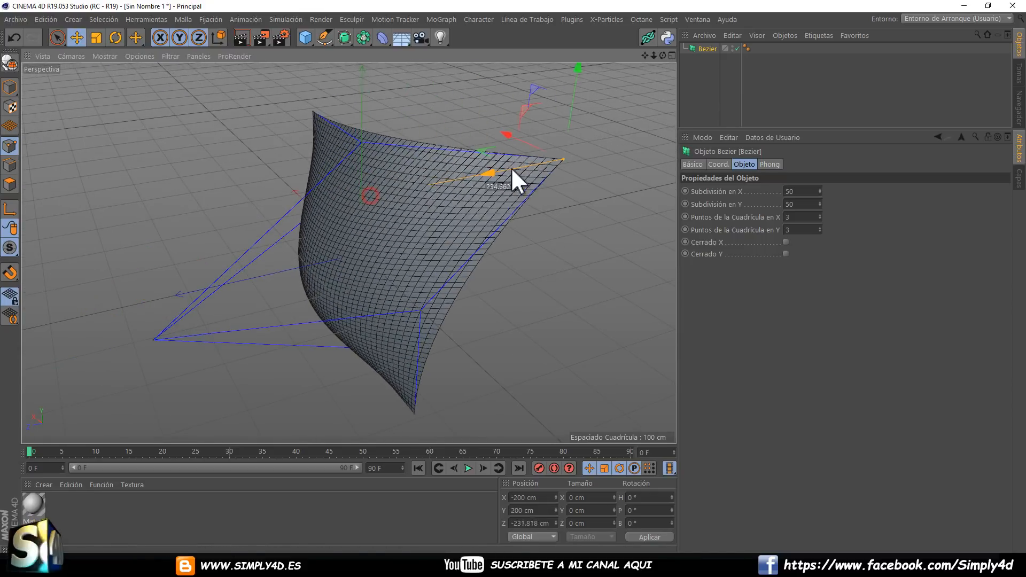
# Move the Bezier's lower corner control point on the positive X side to about X 513, Y -163, Z -11 cm.
pyautogui.click(313, 109)
pyautogui.moveTo(247, 125); pyautogui.dragTo(362, 300)
pyautogui.click(351, 330)
pyautogui.moveTo(289, 342); pyautogui.dragTo(353, 336)
pyautogui.click(506, 367)
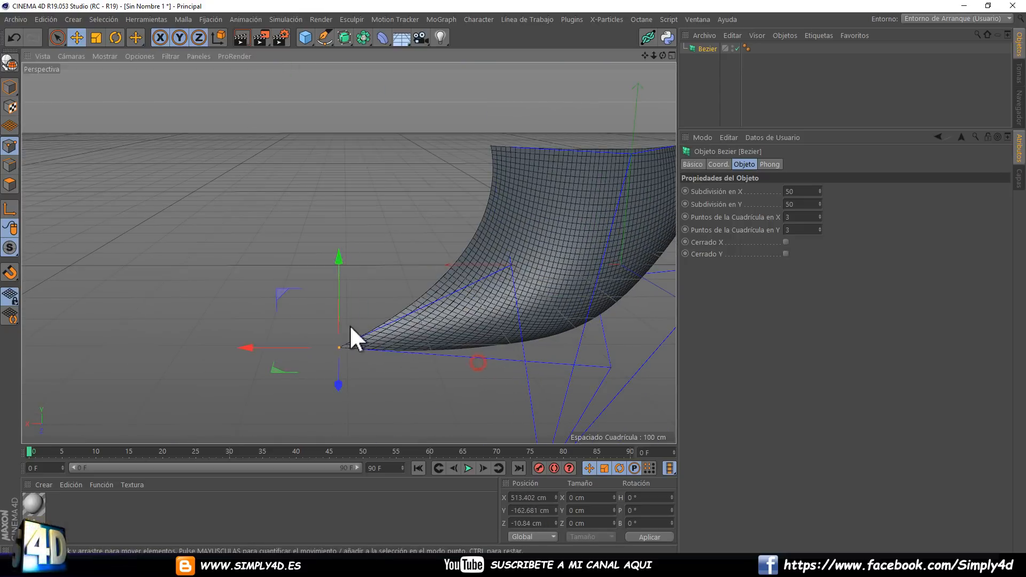
# Set the Bezier's grid points to 5 in X and 5 in Y.
pyautogui.click(819, 215)
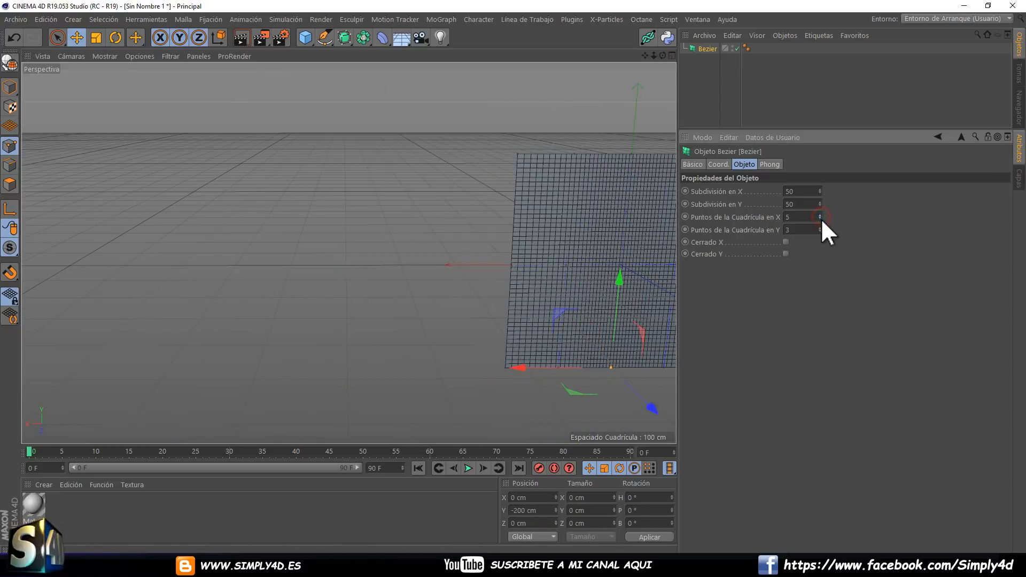
pyautogui.click(820, 215)
pyautogui.click(820, 227)
pyautogui.click(819, 228)
pyautogui.keyDown('alt'); pyautogui.moveTo(559, 206); pyautogui.dragTo(423, 192); pyautogui.keyUp('alt')
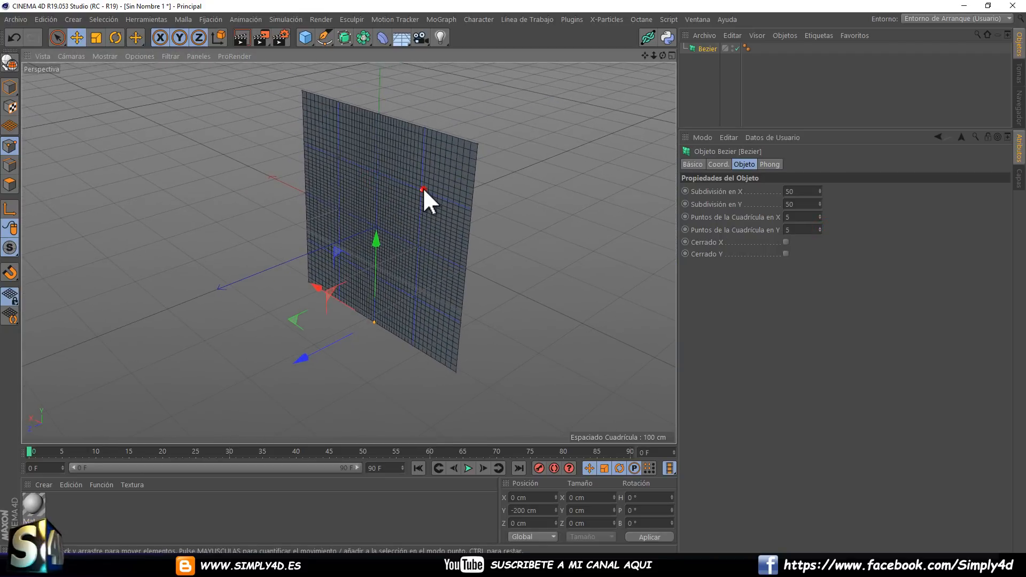
# Select the four inner control points around the Bezier's centre and push them backward along Z to form hollows.
pyautogui.click(421, 189)
pyautogui.keyDown('shift'); pyautogui.click(338, 157); pyautogui.keyUp('shift')
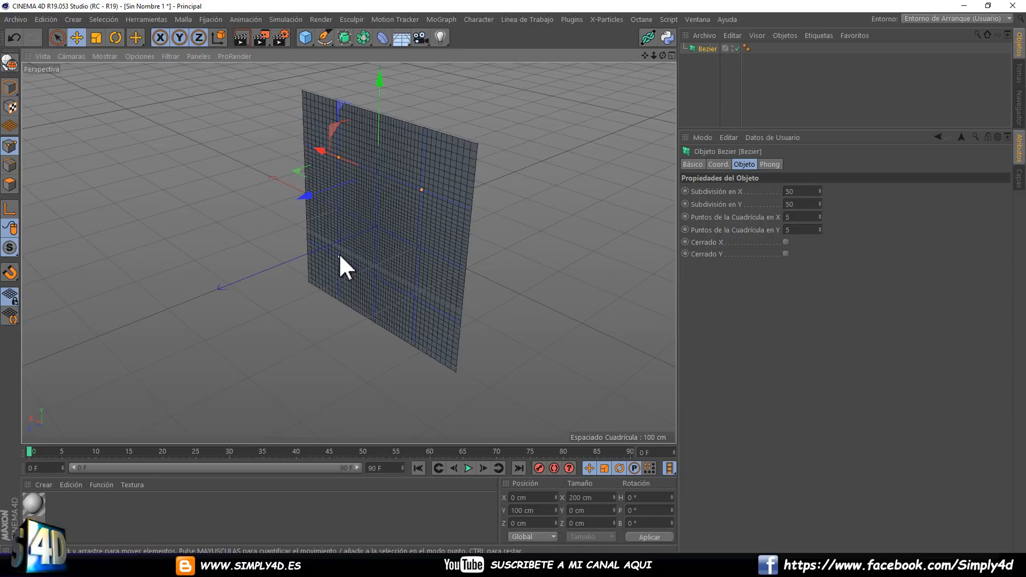
pyautogui.keyDown('shift'); pyautogui.click(338, 255); pyautogui.keyUp('shift')
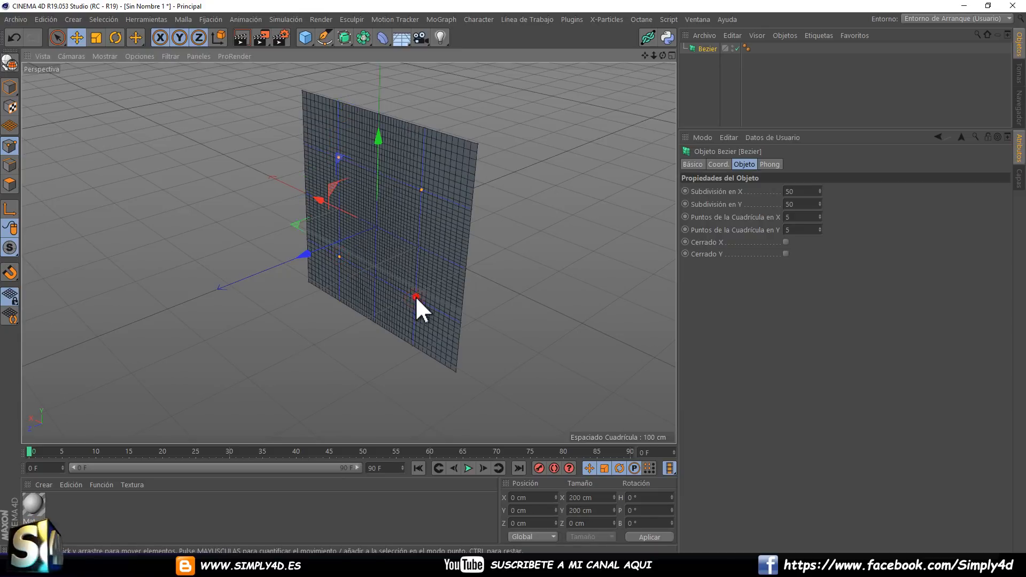
pyautogui.keyDown('shift'); pyautogui.click(413, 299); pyautogui.keyUp('shift')
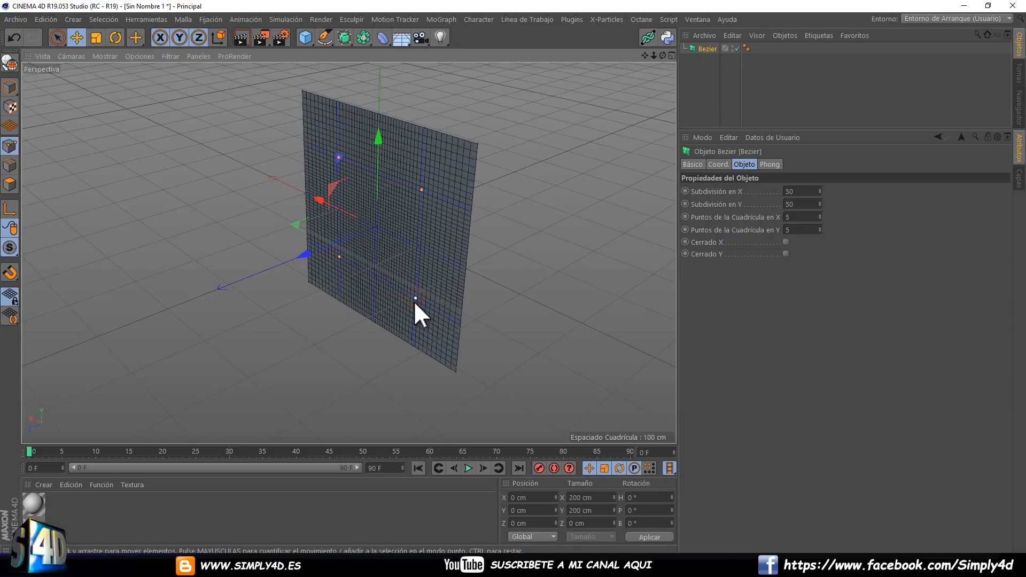
pyautogui.moveTo(341, 234); pyautogui.dragTo(458, 211)
# Pull only the Bezier's centre control point forward along Z to form a bulge.
pyautogui.click(394, 217)
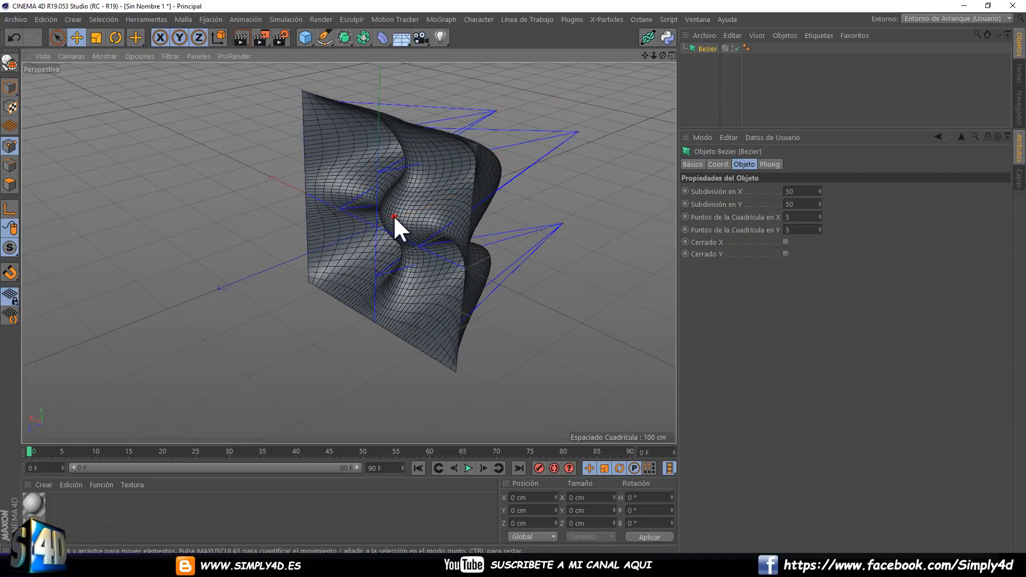
pyautogui.click(376, 227)
pyautogui.moveTo(357, 235); pyautogui.dragTo(404, 201)
# Move the Bezier's four corner control points inward in the XY plane, the negative-X ones to about X -28, Y 39 and X -45, Y -92 cm.
pyautogui.click(508, 126)
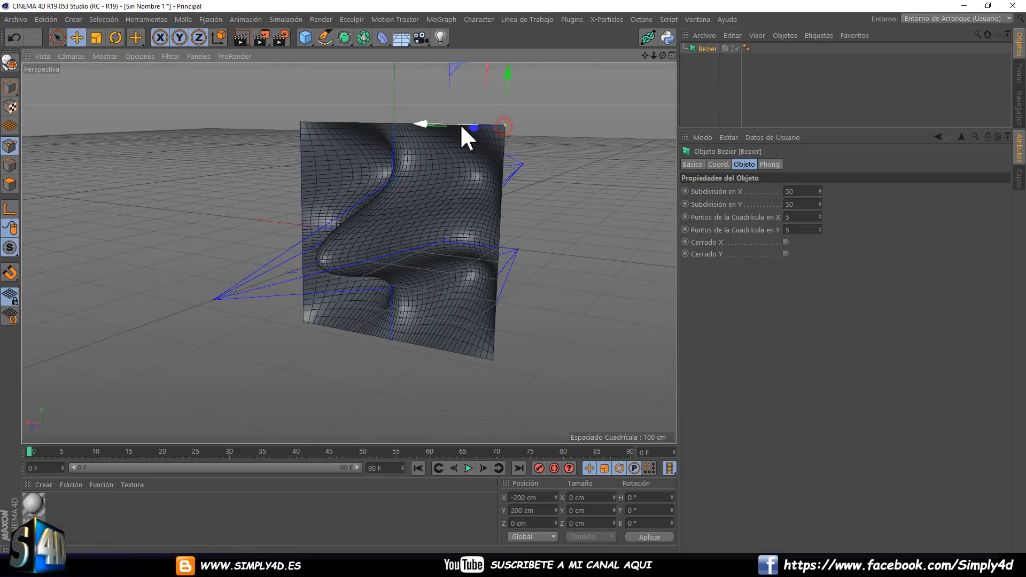
pyautogui.moveTo(444, 69); pyautogui.dragTo(356, 156)
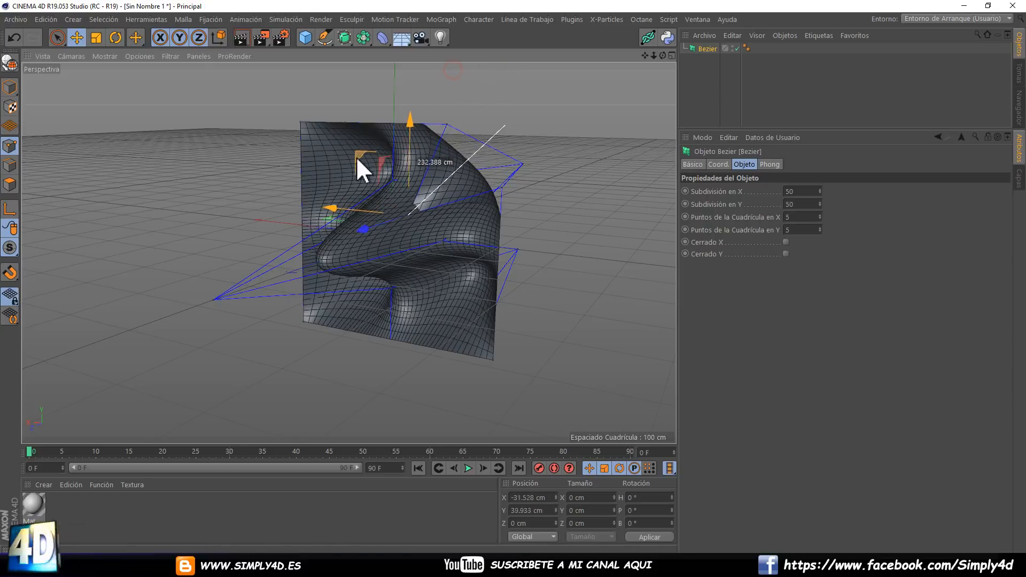
pyautogui.click(300, 121)
pyautogui.moveTo(251, 66); pyautogui.dragTo(313, 130)
pyautogui.click(303, 322)
pyautogui.moveTo(302, 322)
pyautogui.mouseDown()
pyautogui.moveTo(230, 328)
pyautogui.moveTo(291, 283)
pyautogui.moveTo(314, 324)
pyautogui.mouseUp()
pyautogui.click(494, 359)
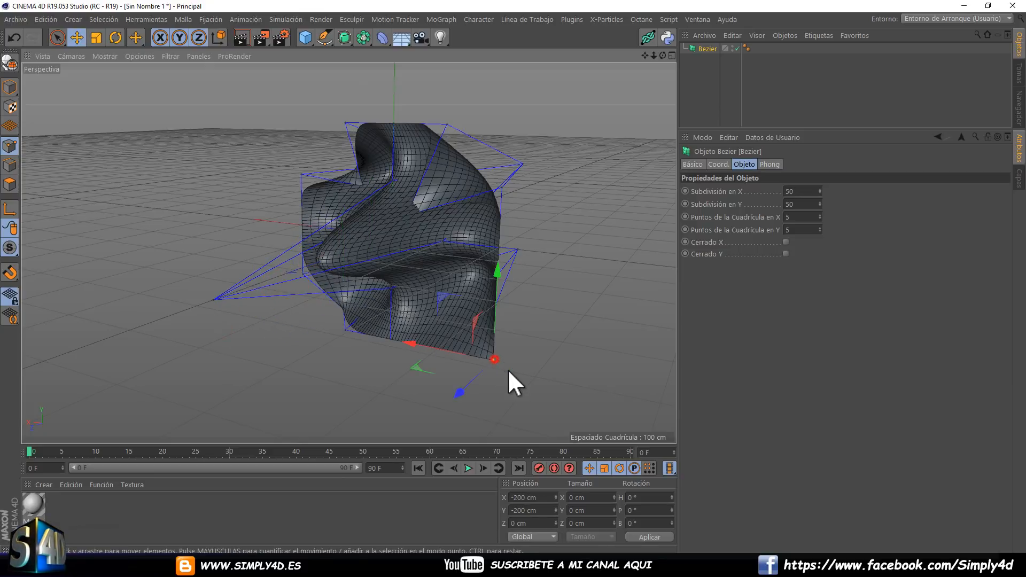
pyautogui.moveTo(458, 327); pyautogui.dragTo(354, 162)
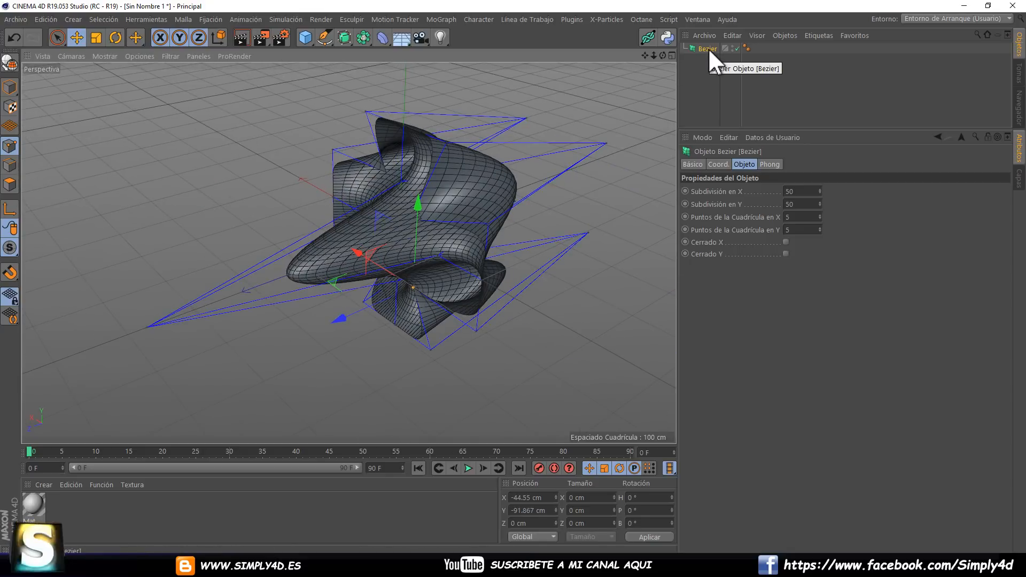
# Try the Bezier's closed options in X and in Y.
pyautogui.click(786, 242)
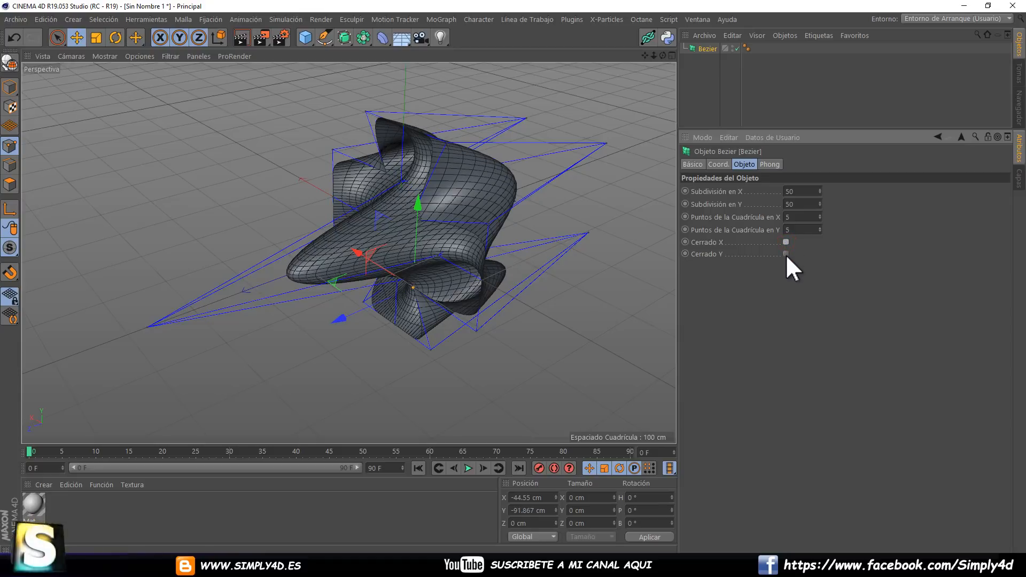
pyautogui.click(785, 254)
pyautogui.click(786, 242)
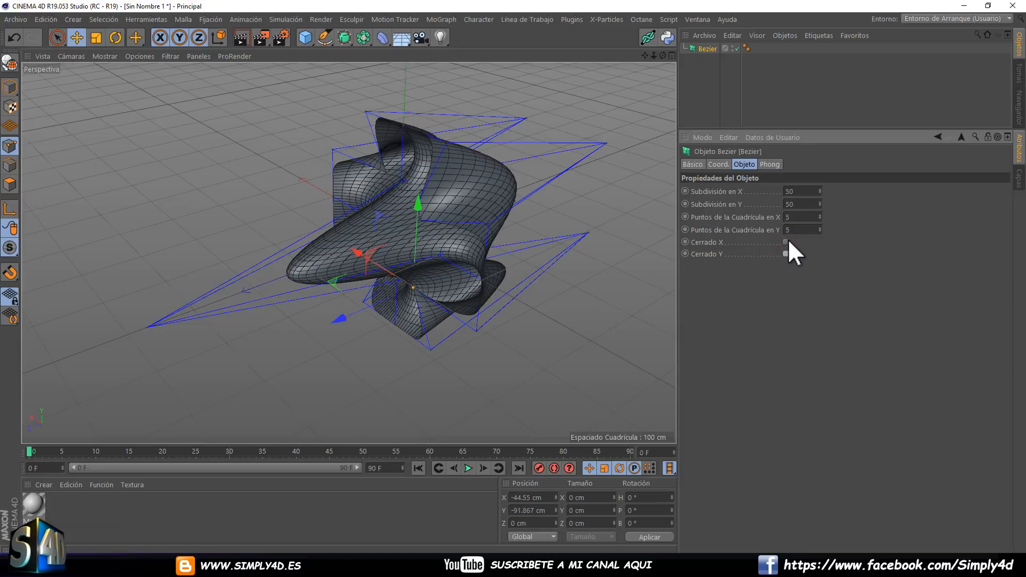
# Raise the Bezier's number of grid points in X to 6.
pyautogui.click(821, 215)
pyautogui.click(821, 215)
pyautogui.click(821, 215)
pyautogui.click(821, 215)
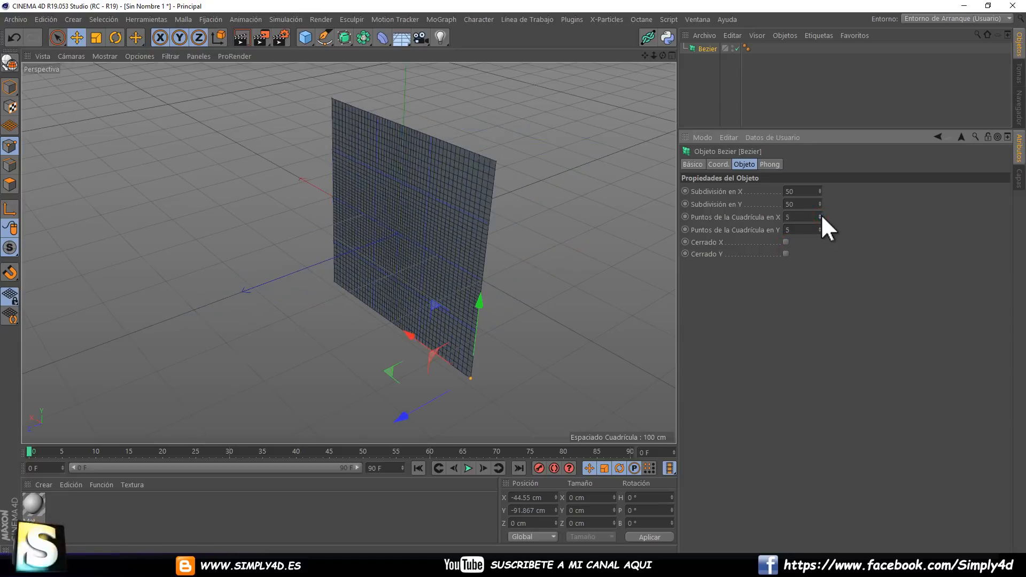
pyautogui.click(820, 215)
pyautogui.click(820, 214)
pyautogui.click(820, 215)
pyautogui.moveTo(822, 216); pyautogui.dragTo(821, 220)
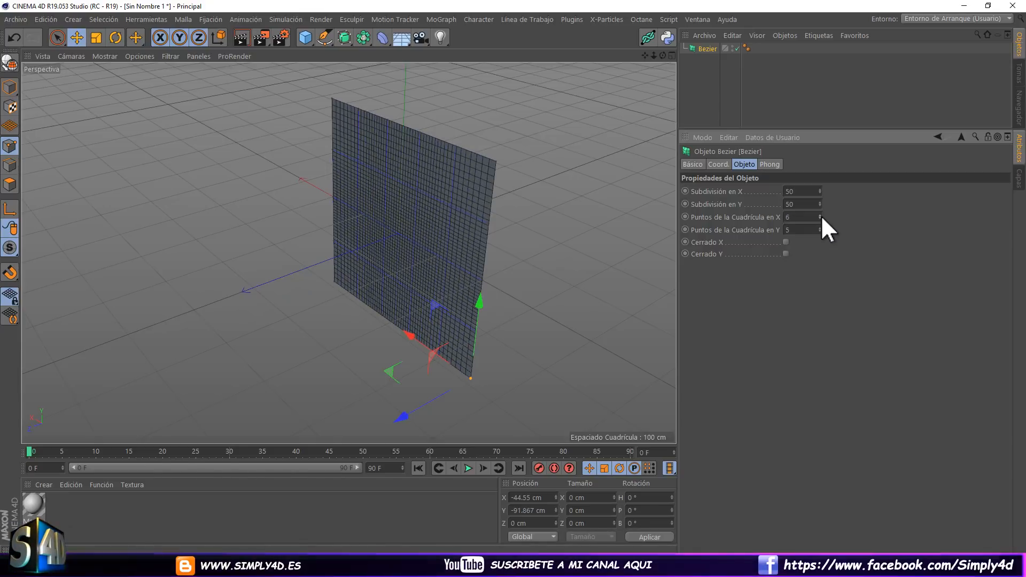
# Delete the Bezier object from the scene.
pyautogui.moveTo(454, 207); pyautogui.dragTo(273, 214)
pyautogui.press('Delete')
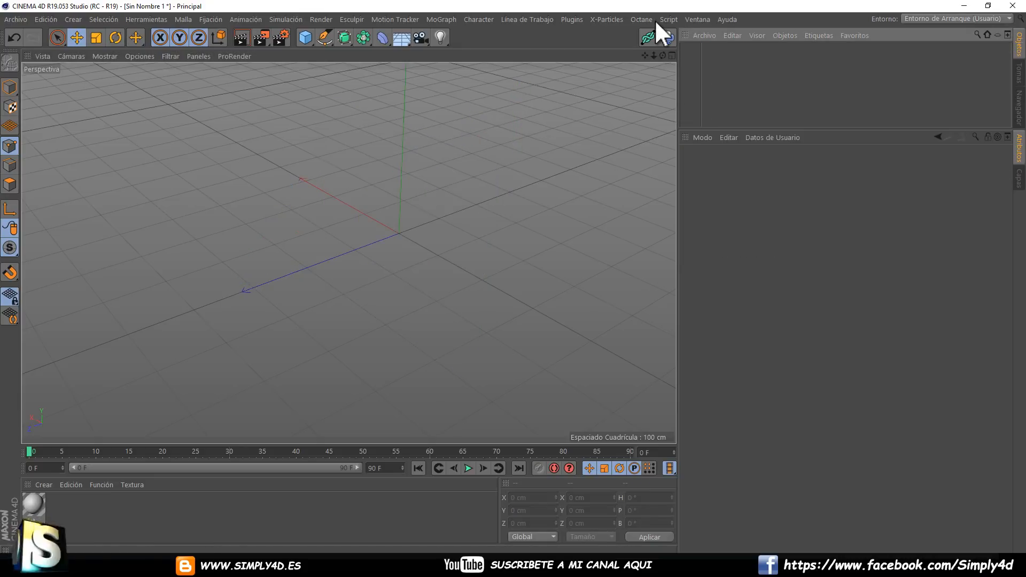
# Add a default cube primitive and convert it to an editable polygon object.
pyautogui.click(344, 38)
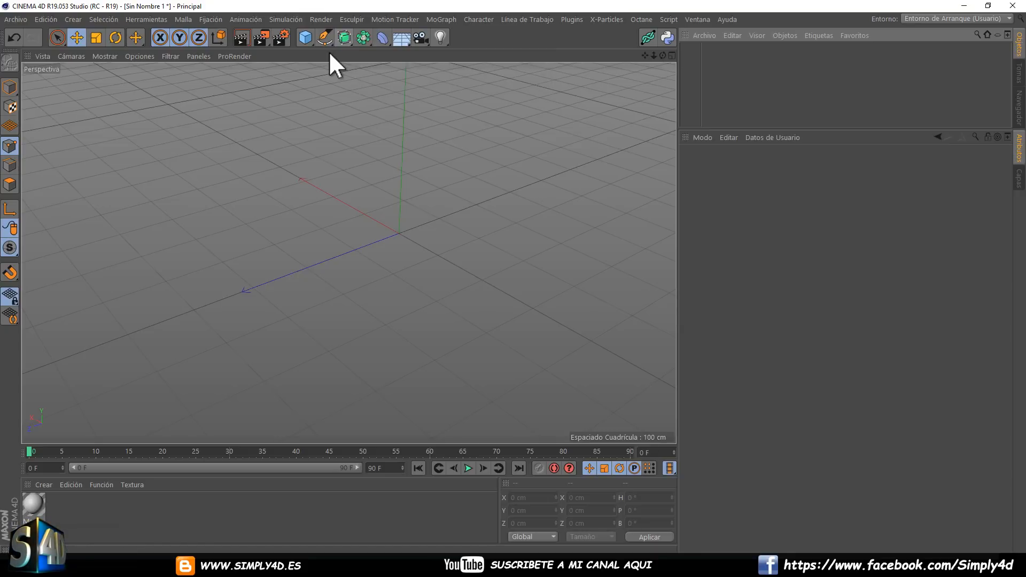
pyautogui.click(305, 37)
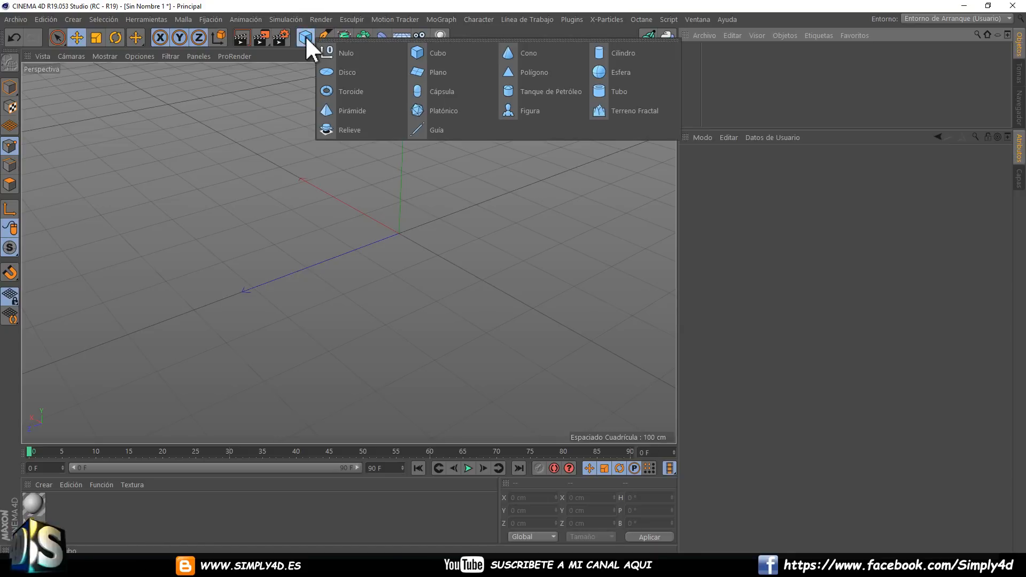
pyautogui.click(434, 53)
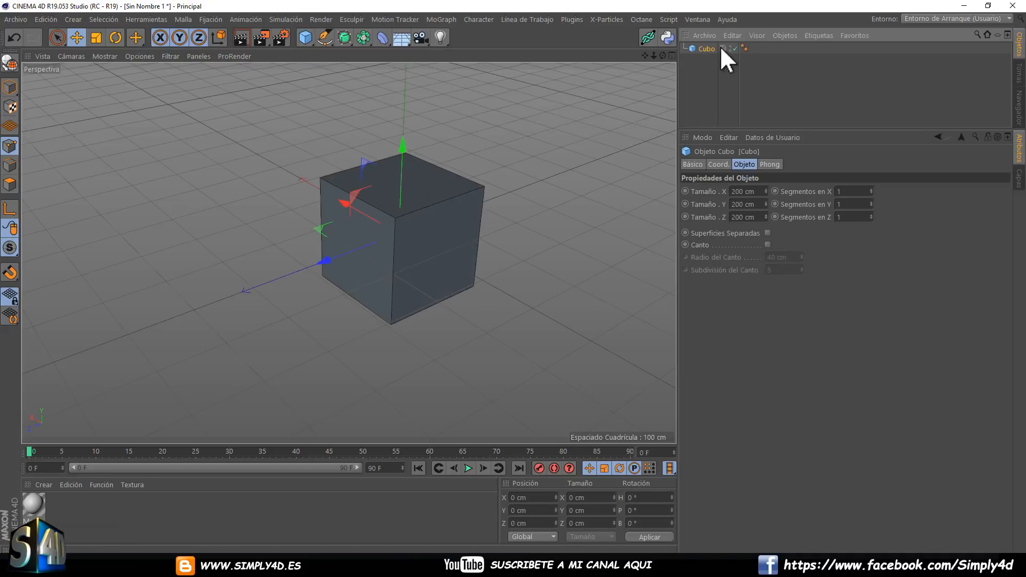
pyautogui.press('c')
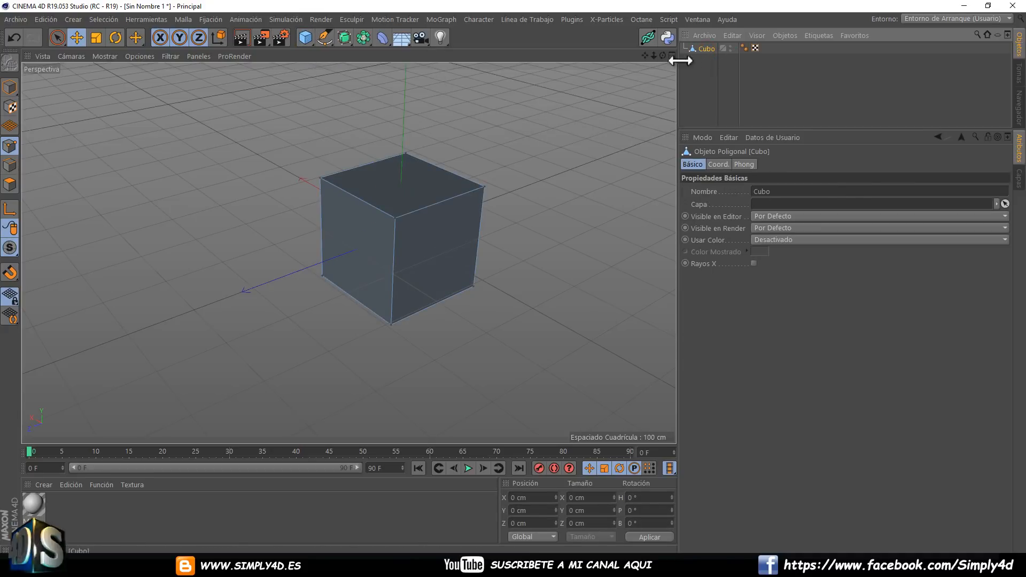
pyautogui.keyDown('alt'); pyautogui.moveTo(438, 147); pyautogui.dragTo(412, 149, button='middle'); pyautogui.keyUp('alt')
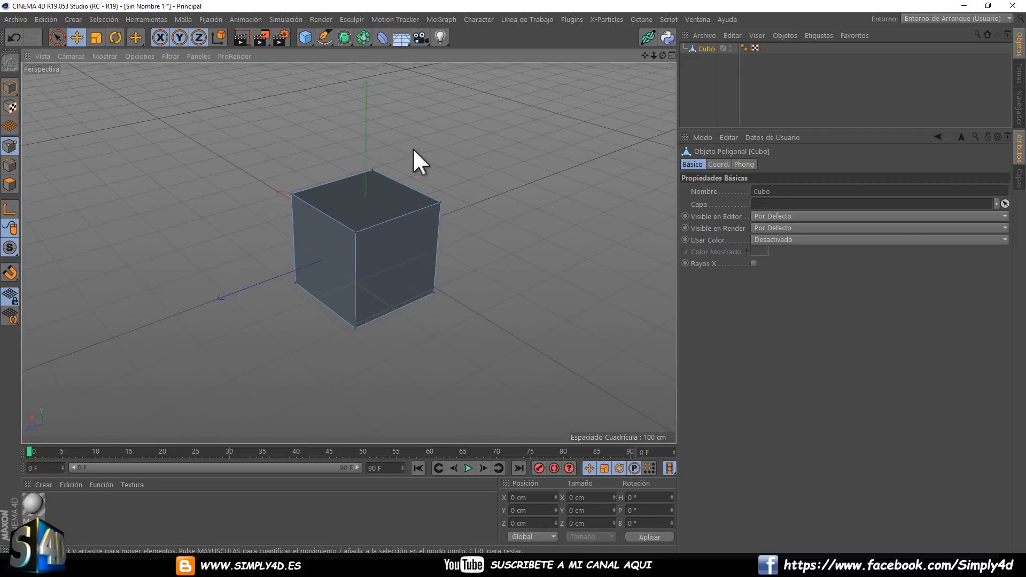
# Add a Subdivision Surface generator and make the cube its child.
pyautogui.moveTo(348, 40); pyautogui.dragTo(384, 50)
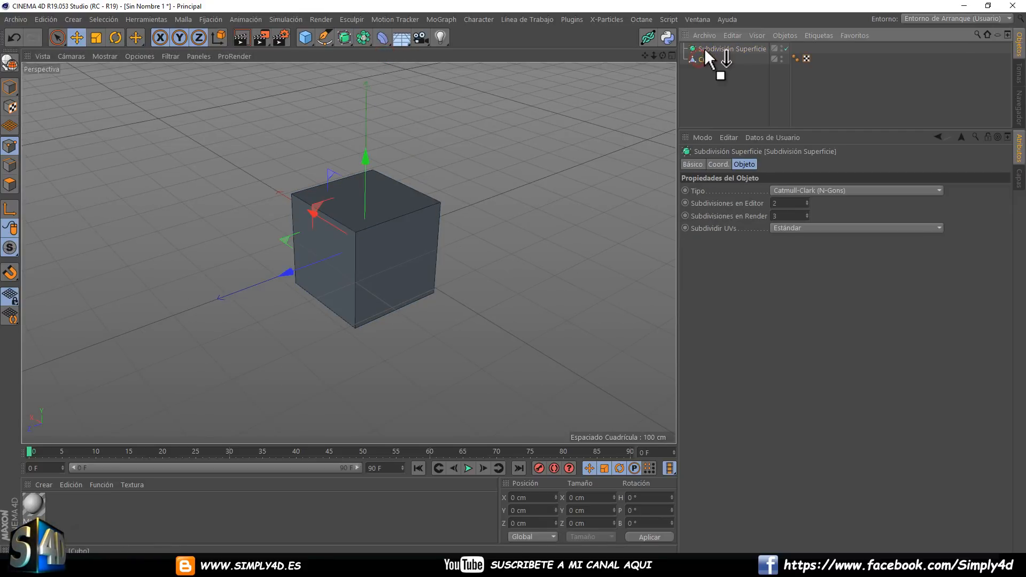
pyautogui.moveTo(704, 46); pyautogui.dragTo(700, 49)
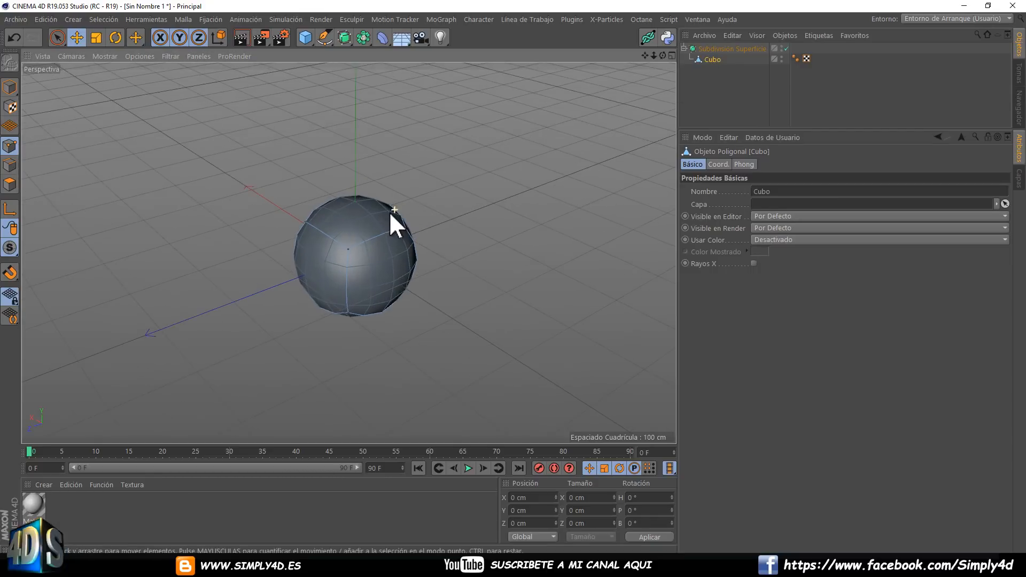
pyautogui.keyDown('alt'); pyautogui.moveTo(386, 212); pyautogui.dragTo(405, 155, button='middle'); pyautogui.keyUp('alt')
pyautogui.moveTo(396, 157)
pyautogui.keyDown('alt'); pyautogui.mouseDown()
pyautogui.moveTo(473, 147)
pyautogui.moveTo(390, 146)
pyautogui.mouseUp(); pyautogui.keyUp('alt')
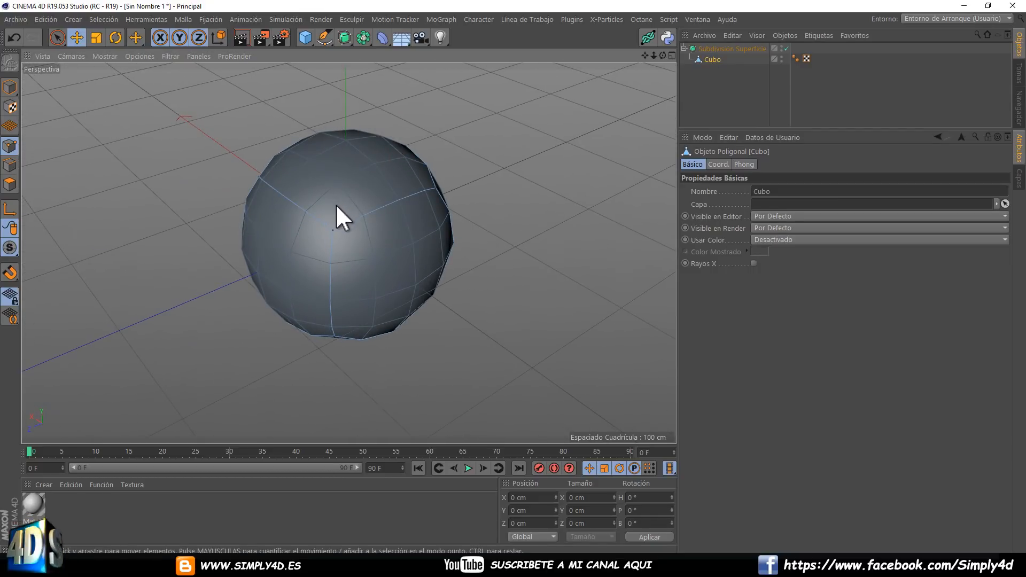
pyautogui.keyDown('alt'); pyautogui.moveTo(362, 203); pyautogui.dragTo(284, 199); pyautogui.keyUp('alt')
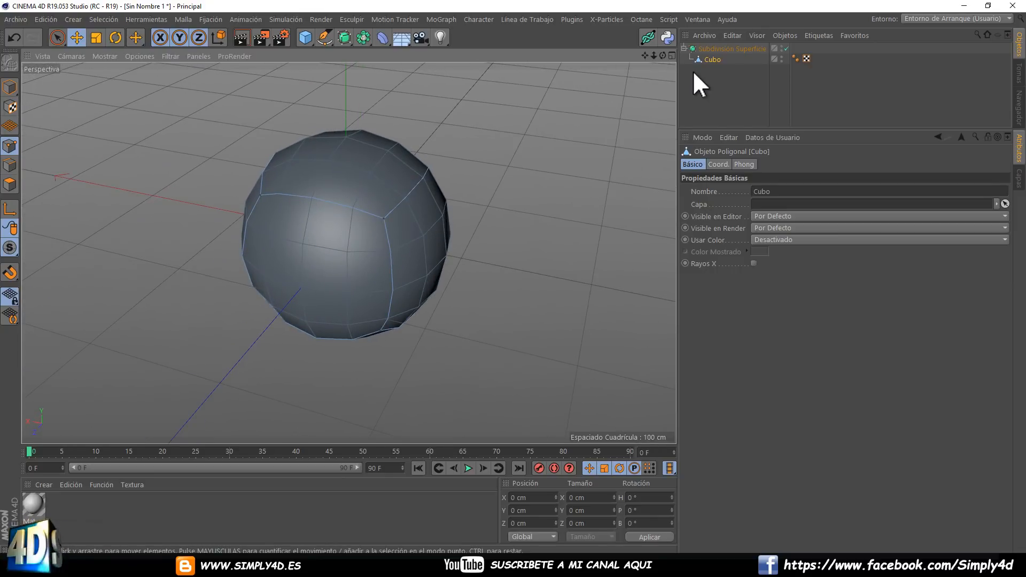
# Set the Subdivision Surface's editor subdivisions to 3.
pyautogui.click(718, 49)
pyautogui.keyDown('alt'); pyautogui.moveTo(566, 139); pyautogui.dragTo(447, 161); pyautogui.keyUp('alt')
pyautogui.scroll(-2, 446, 161)
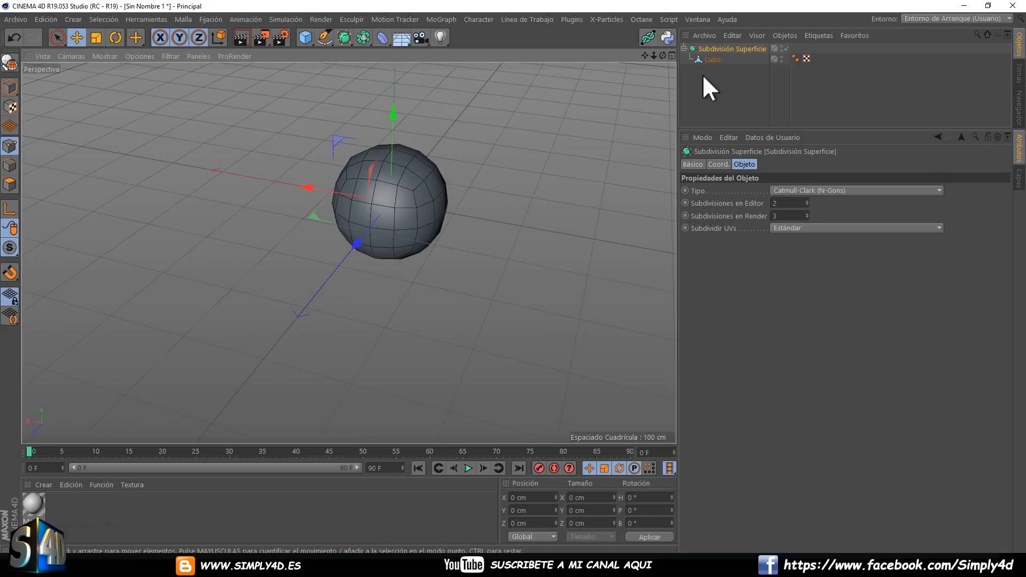
pyautogui.click(726, 49)
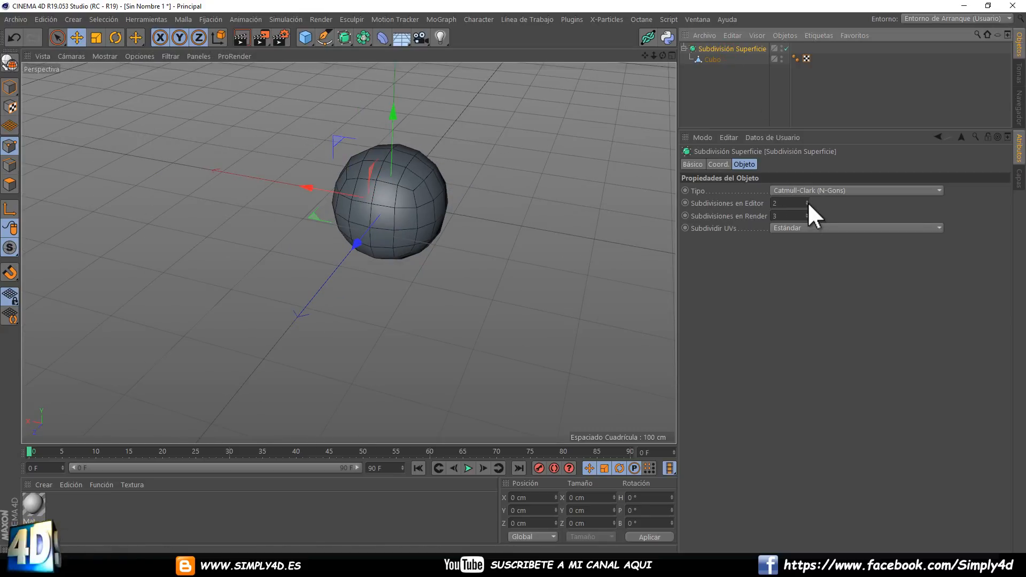
pyautogui.moveTo(807, 203); pyautogui.dragTo(807, 200)
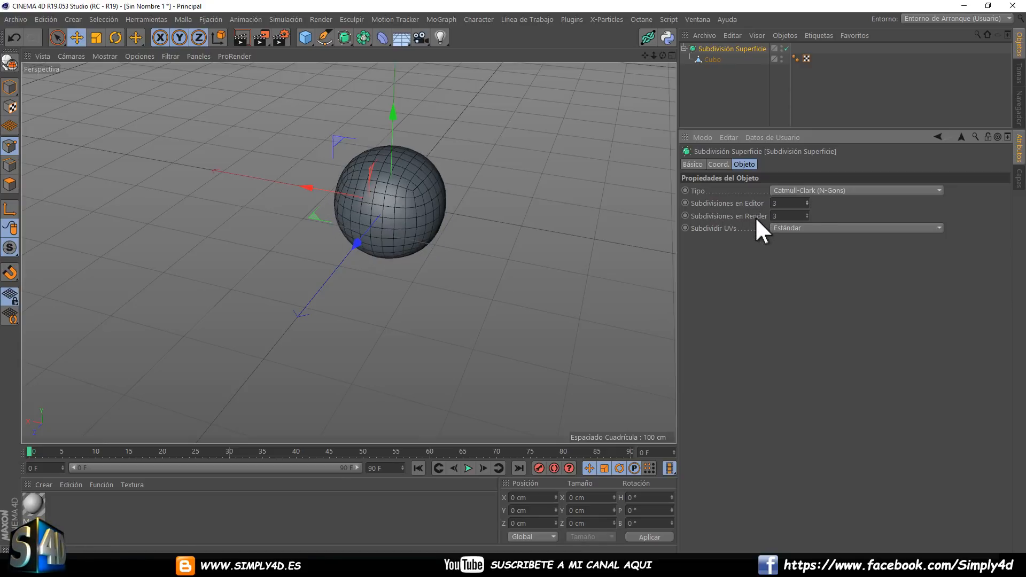
# Lower the Subdivision Surface's editor subdivisions to 1 and render the cube in the viewport.
pyautogui.click(806, 204)
pyautogui.click(806, 205)
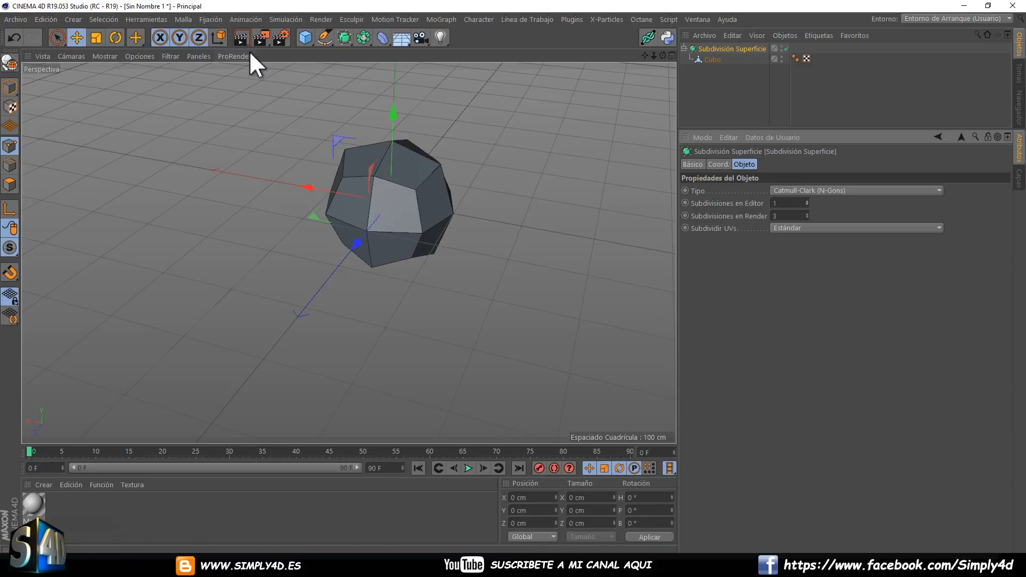
pyautogui.click(242, 38)
pyautogui.scroll(3, 403, 187)
pyautogui.scroll(6, 398, 181)
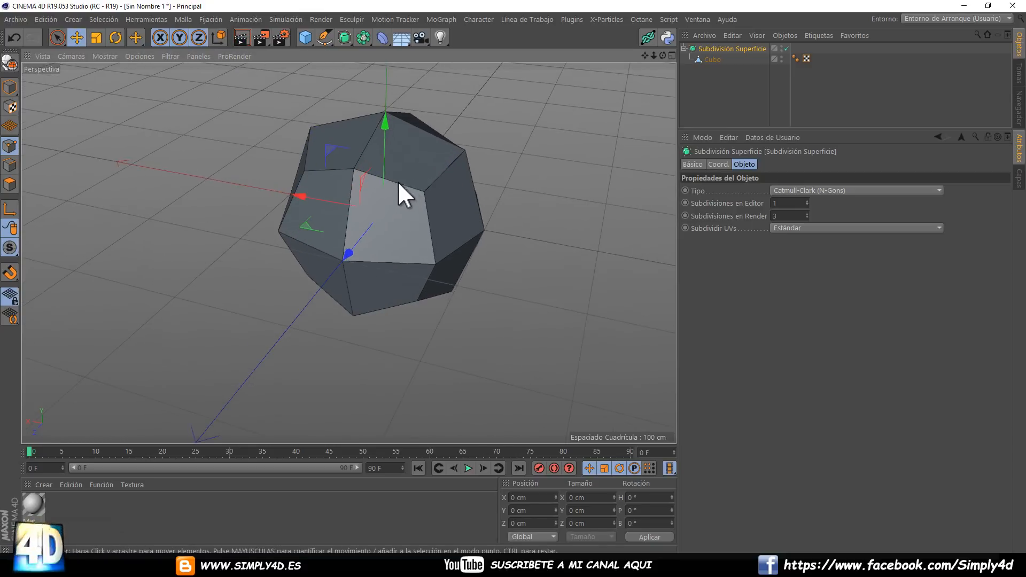
pyautogui.scroll(-2, 384, 194)
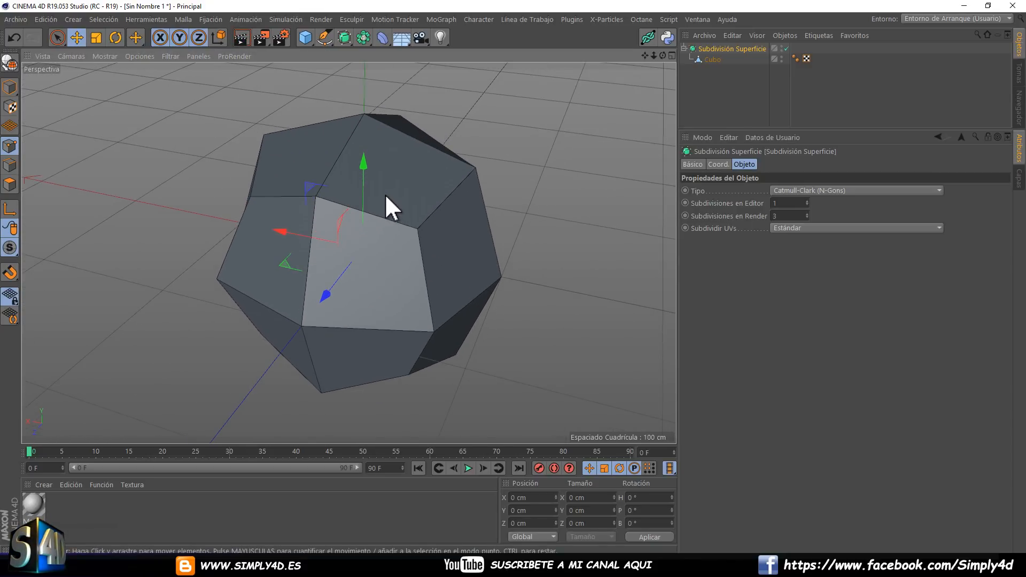
pyautogui.click(239, 37)
# Render the subdivided cube to the Picture Viewer to compare it with the viewport render.
pyautogui.moveTo(261, 42); pyautogui.dragTo(294, 90)
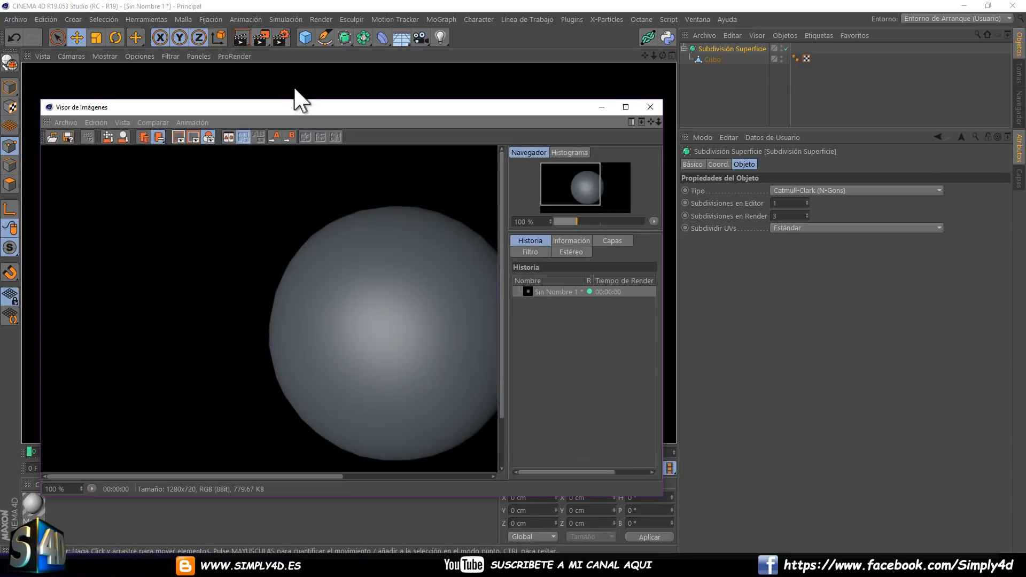
pyautogui.moveTo(554, 107); pyautogui.dragTo(549, 77)
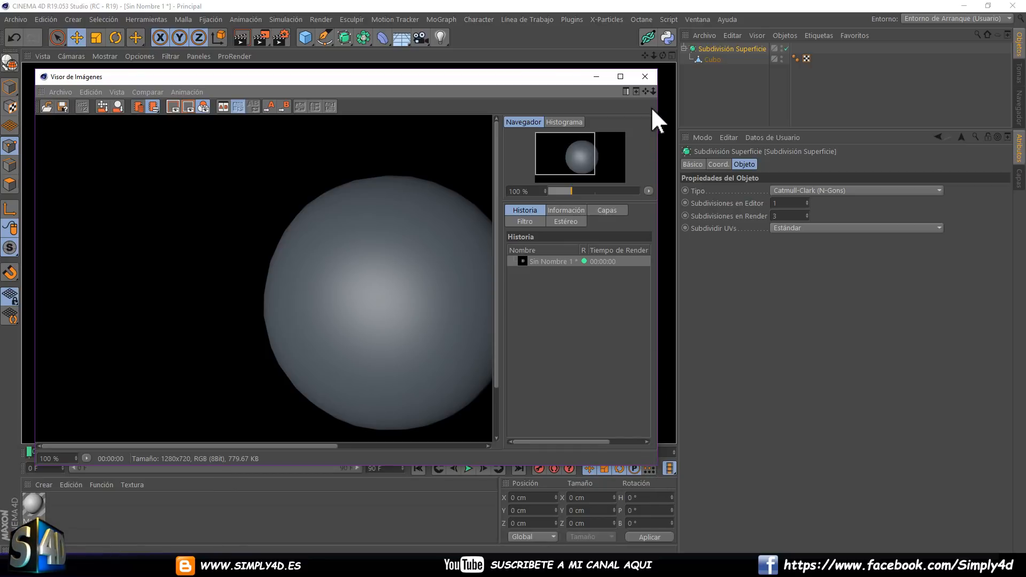
pyautogui.click(645, 76)
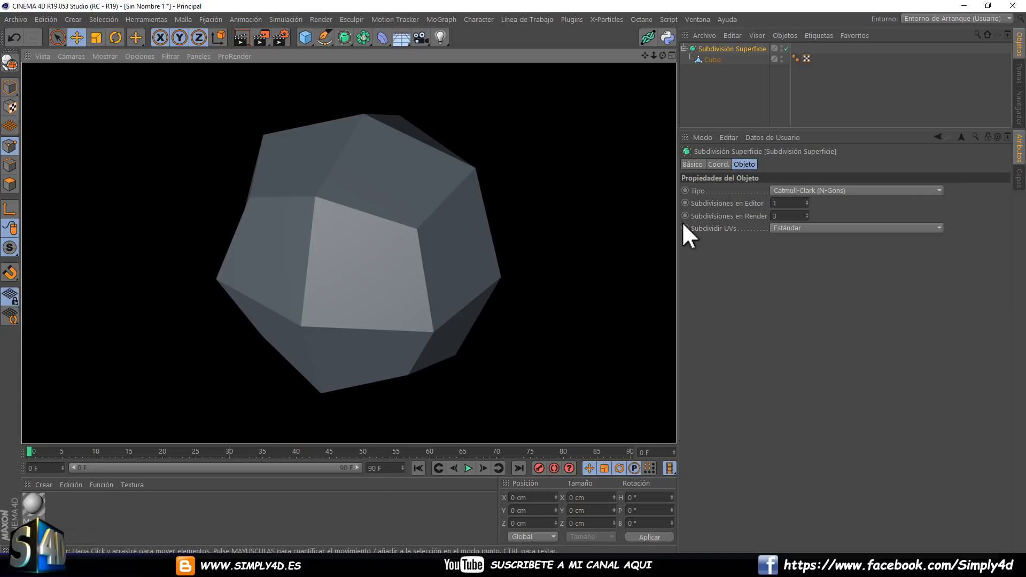
pyautogui.moveTo(262, 40); pyautogui.dragTo(329, 95)
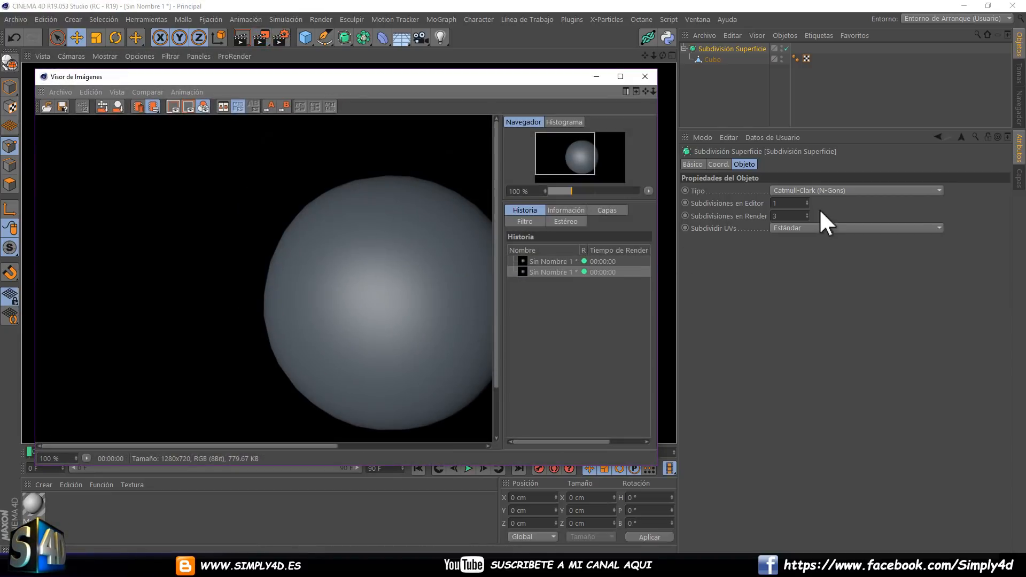
# Set the render subdivisions to 1 and render the cube both in the viewport and to the Picture Viewer.
pyautogui.click(806, 218)
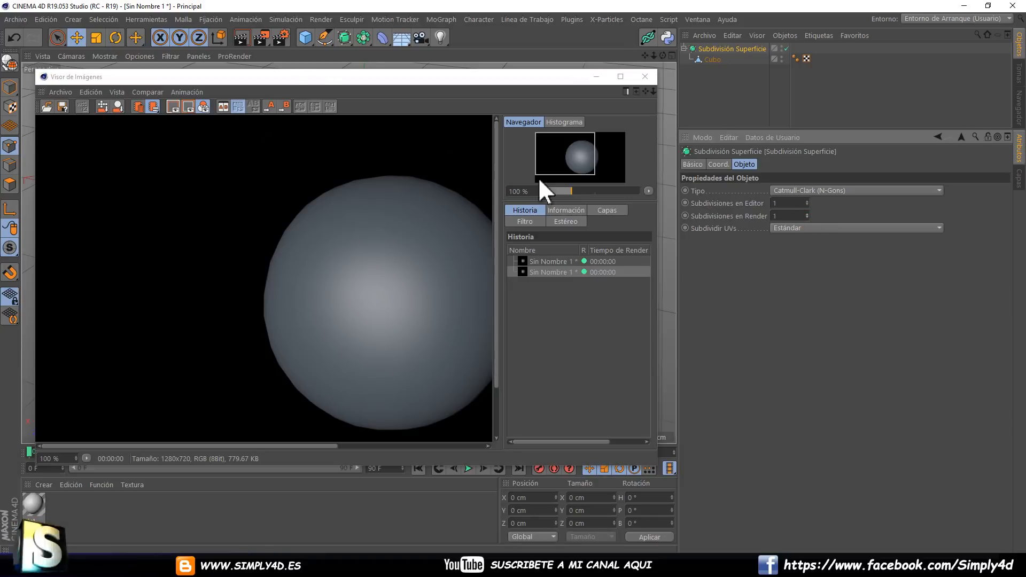
pyautogui.click(244, 36)
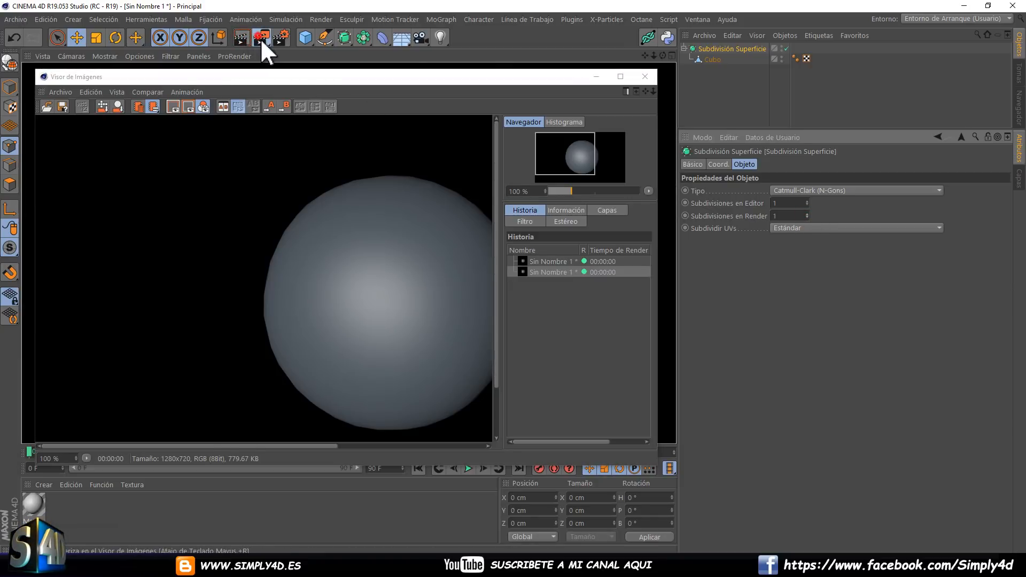
pyautogui.moveTo(261, 37); pyautogui.dragTo(309, 89)
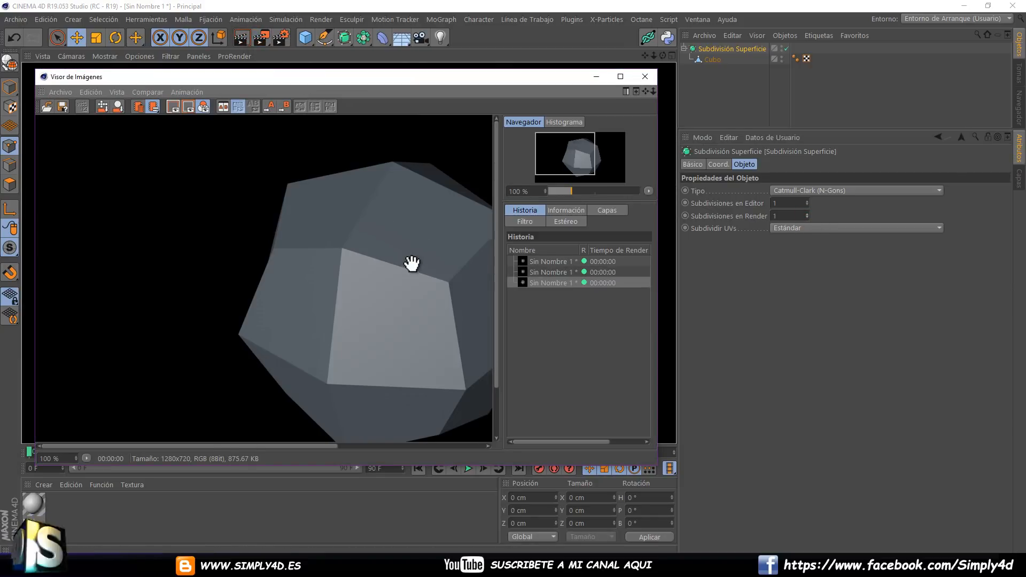
pyautogui.click(644, 76)
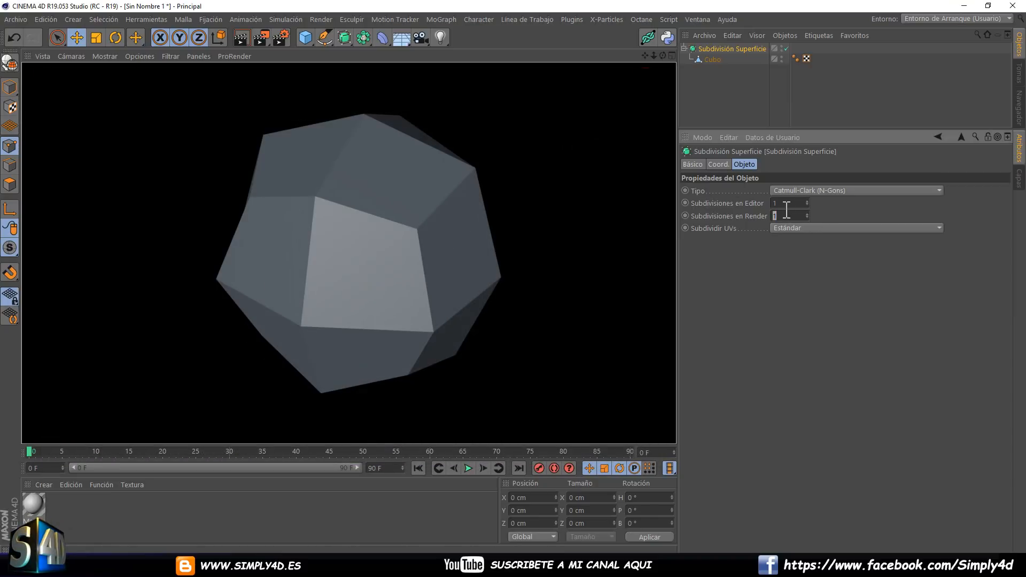
# Set both the editor and render subdivisions to 4, render to the Picture Viewer, and close the viewer.
pyautogui.click(806, 201)
pyautogui.click(805, 202)
pyautogui.click(805, 201)
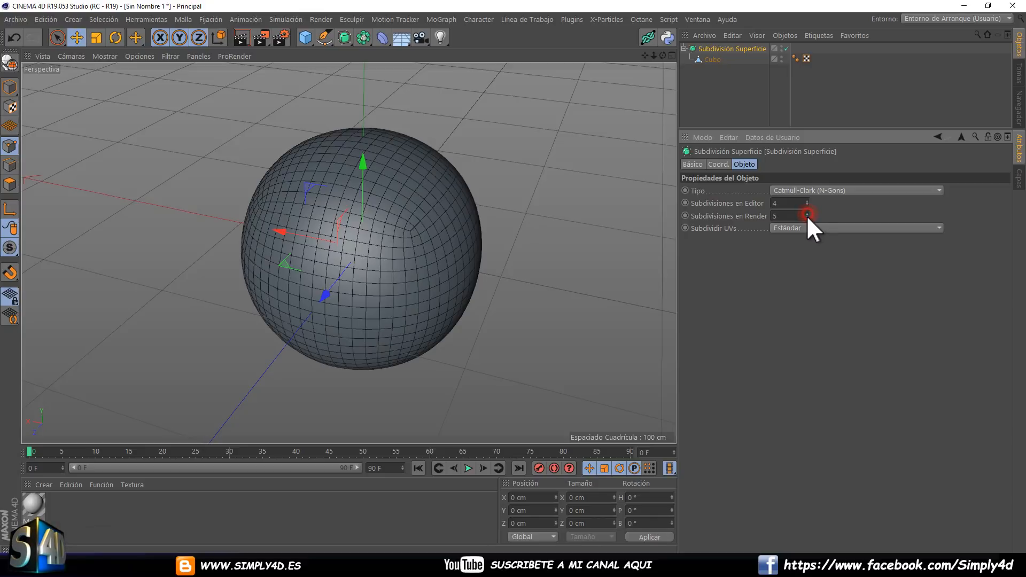
pyautogui.moveTo(261, 37); pyautogui.dragTo(304, 87)
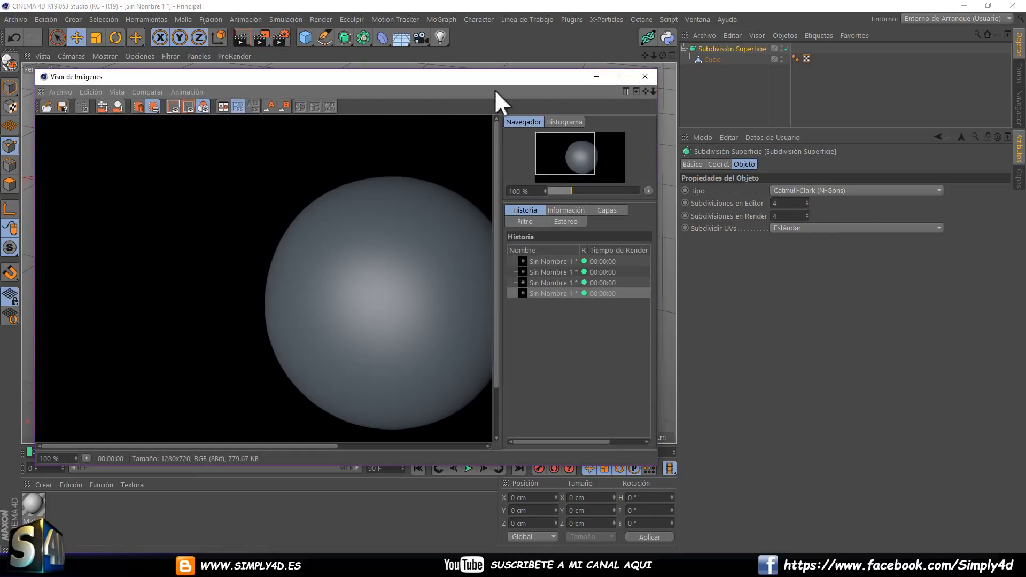
pyautogui.click(645, 77)
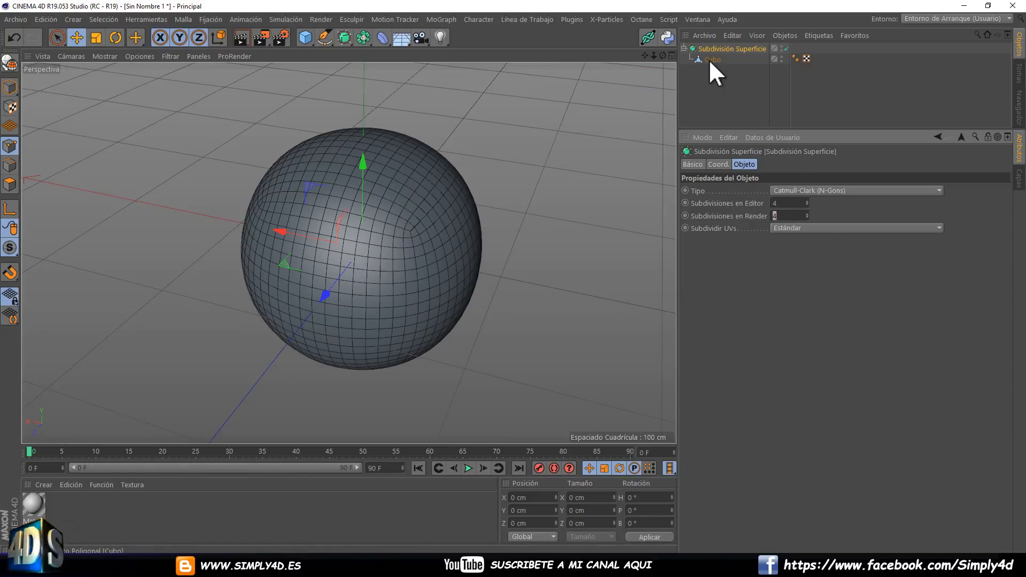
# Set the Subdivision Surface's editor subdivisions to 2.
pyautogui.click(807, 205)
pyautogui.click(807, 205)
pyautogui.click(807, 204)
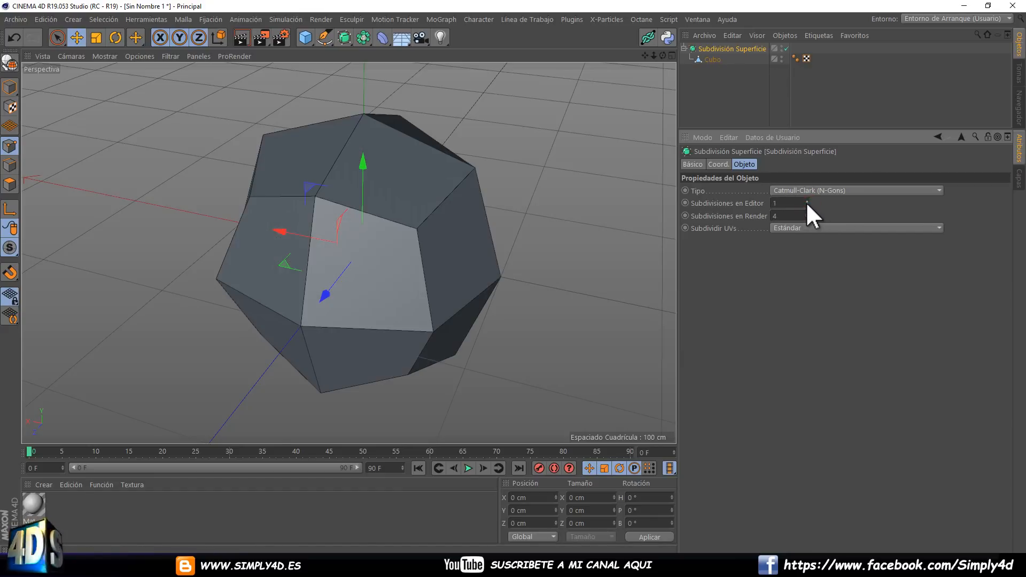
pyautogui.click(807, 204)
pyautogui.click(806, 201)
pyautogui.click(806, 200)
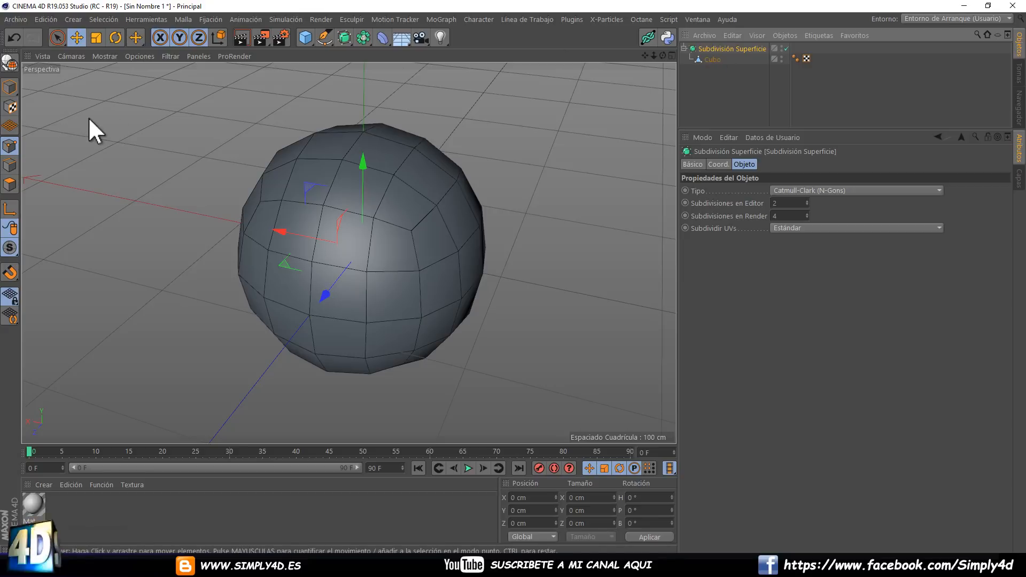
# Pull one upper corner point of the cube outward to about X -130.7 cm and give it full subdivision weight.
pyautogui.click(710, 58)
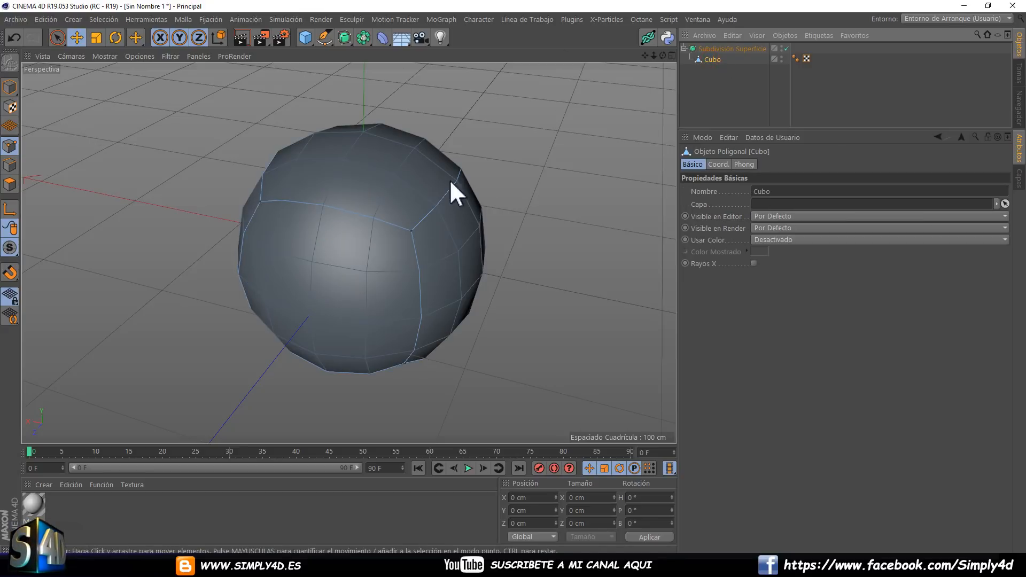
pyautogui.click(411, 229)
pyautogui.scroll(-4, 497, 238)
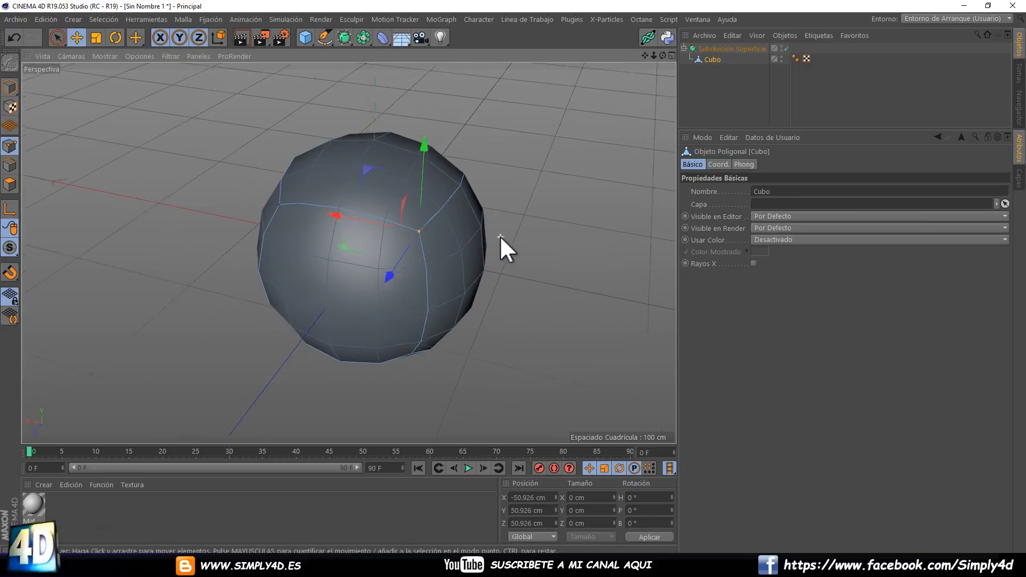
pyautogui.keyDown('alt'); pyautogui.moveTo(501, 210); pyautogui.dragTo(339, 200); pyautogui.keyUp('alt')
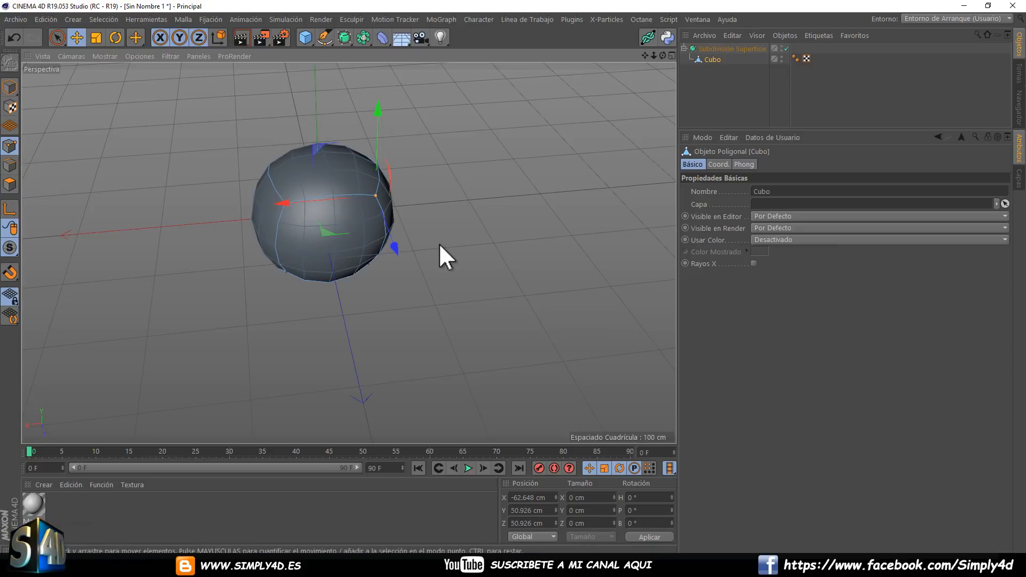
pyautogui.moveTo(439, 245); pyautogui.dragTo(512, 276)
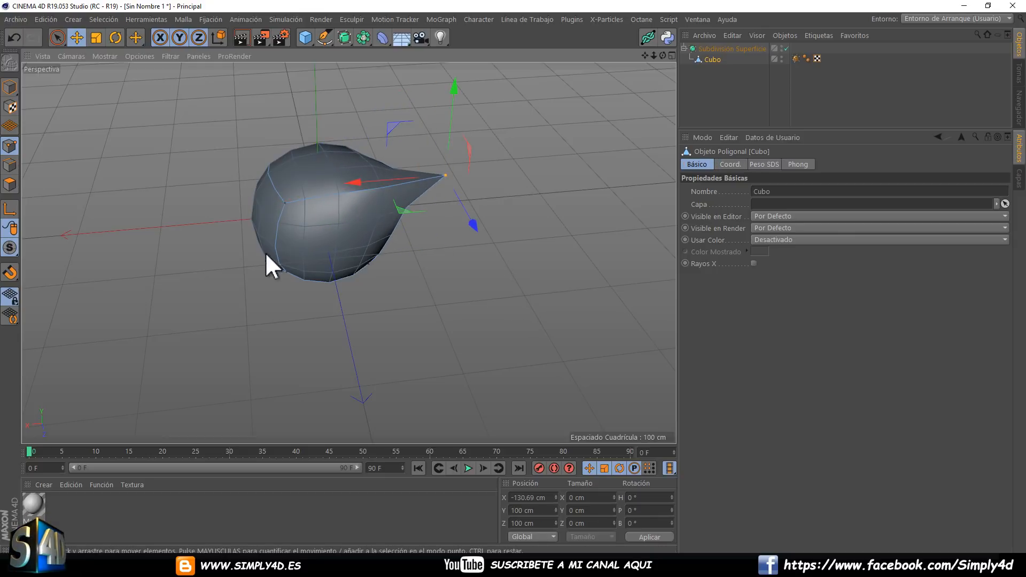
# Give the other three corner points of the same cube face full subdivision weight so they form sharp spikes.
pyautogui.click(284, 203)
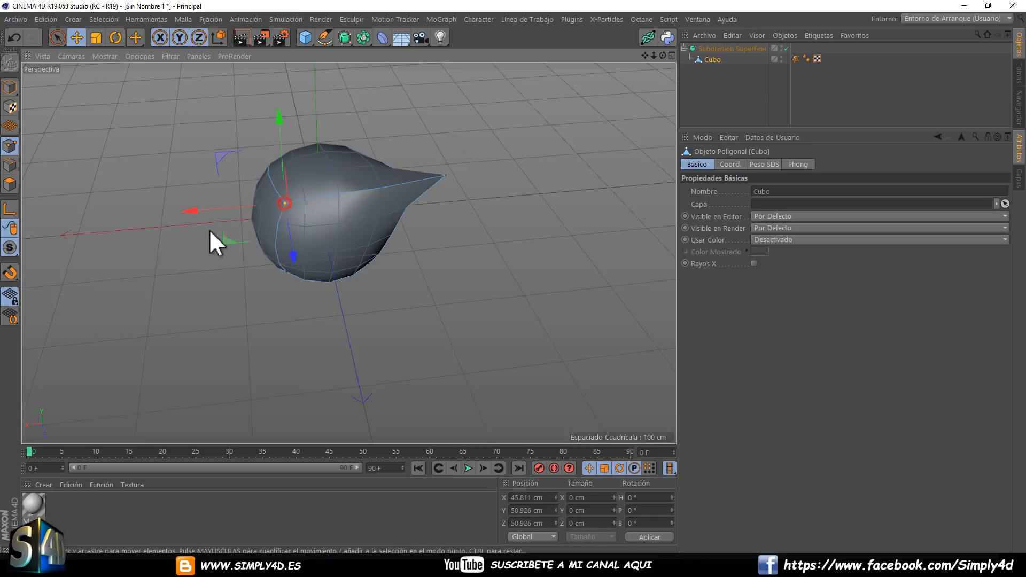
pyautogui.moveTo(171, 248); pyautogui.dragTo(520, 277)
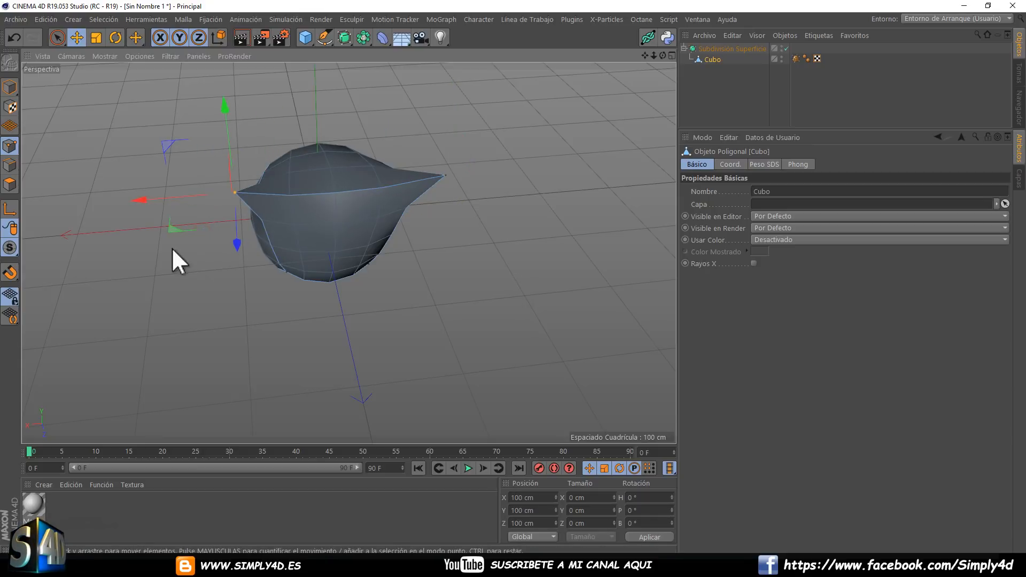
pyautogui.click(287, 271)
pyautogui.moveTo(287, 272); pyautogui.dragTo(198, 312)
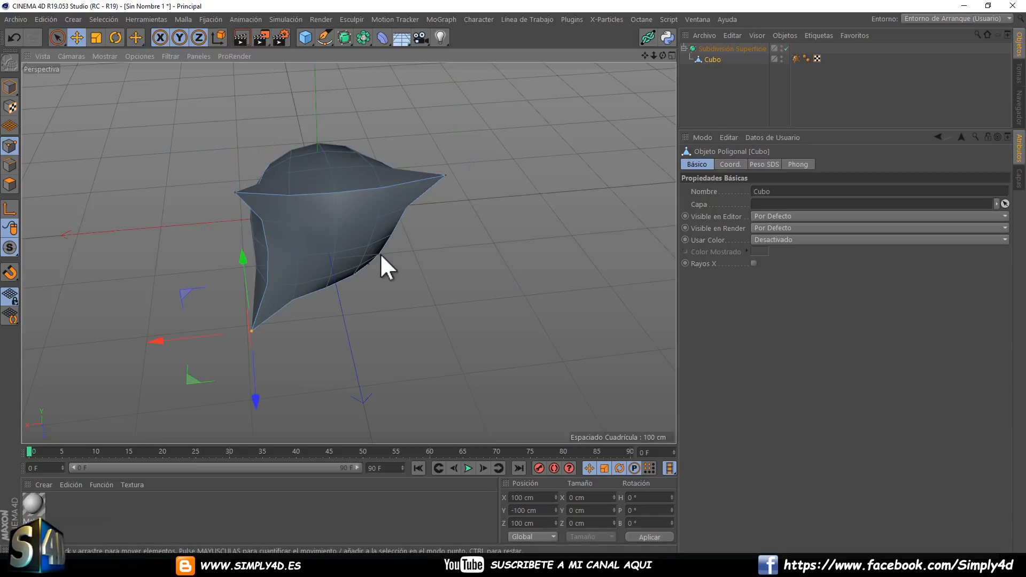
pyautogui.click(367, 264)
pyautogui.moveTo(354, 286); pyautogui.dragTo(320, 296)
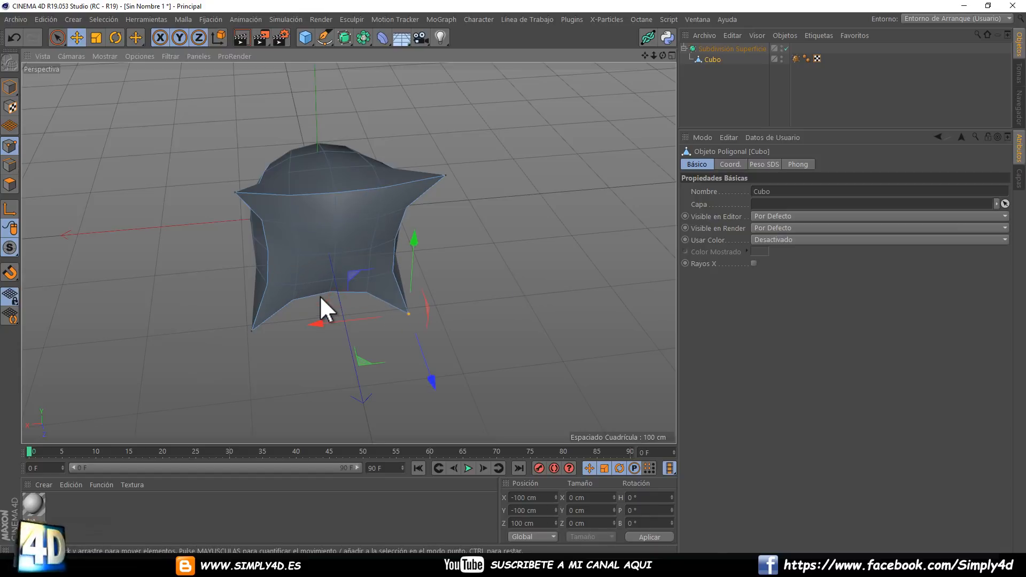
# Display the cube's SDS weight colours and apply full subdivision weight to the upper edge between the two weighted corners.
pyautogui.click(795, 58)
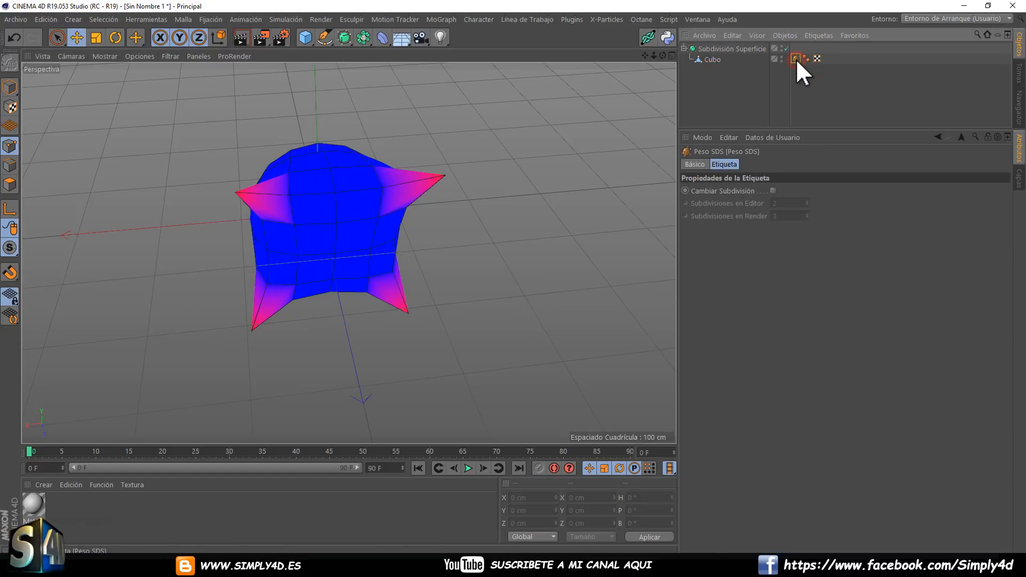
pyautogui.moveTo(429, 168)
pyautogui.keyDown('alt'); pyautogui.mouseDown()
pyautogui.moveTo(421, 157)
pyautogui.moveTo(217, 177)
pyautogui.moveTo(434, 166)
pyautogui.moveTo(414, 164)
pyautogui.mouseUp(); pyautogui.keyUp('alt')
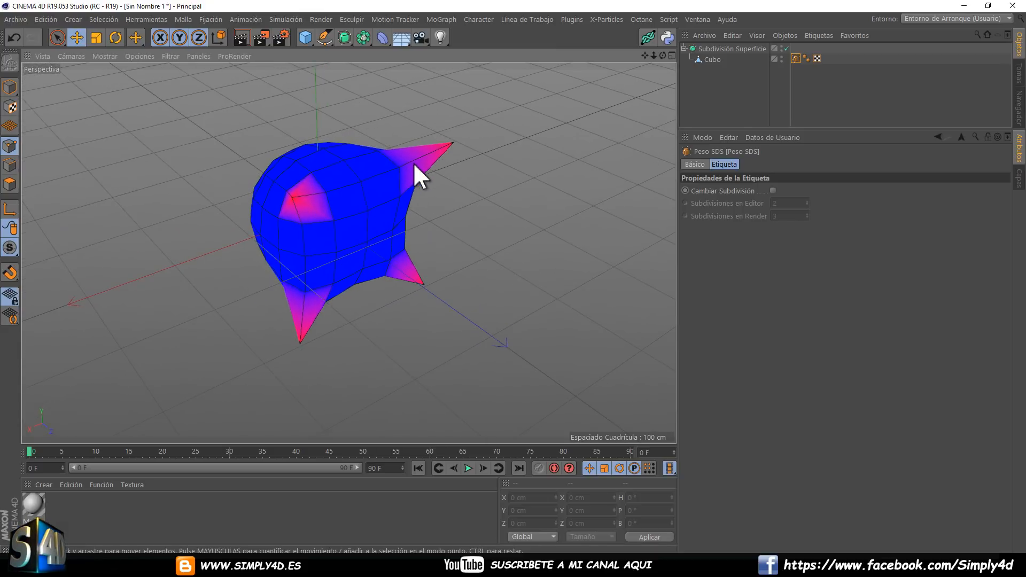
pyautogui.click(10, 164)
pyautogui.click(710, 59)
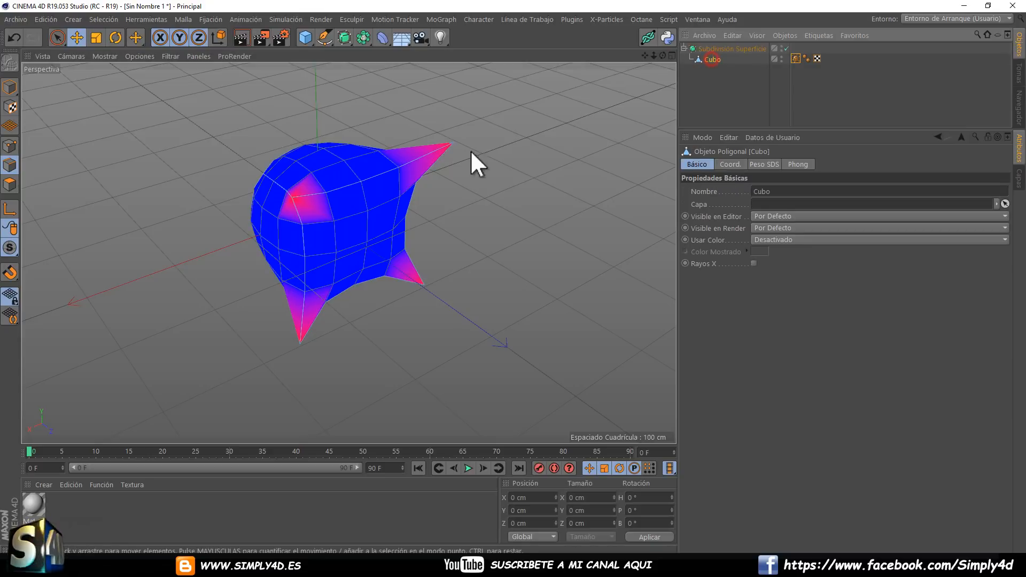
pyautogui.click(361, 178)
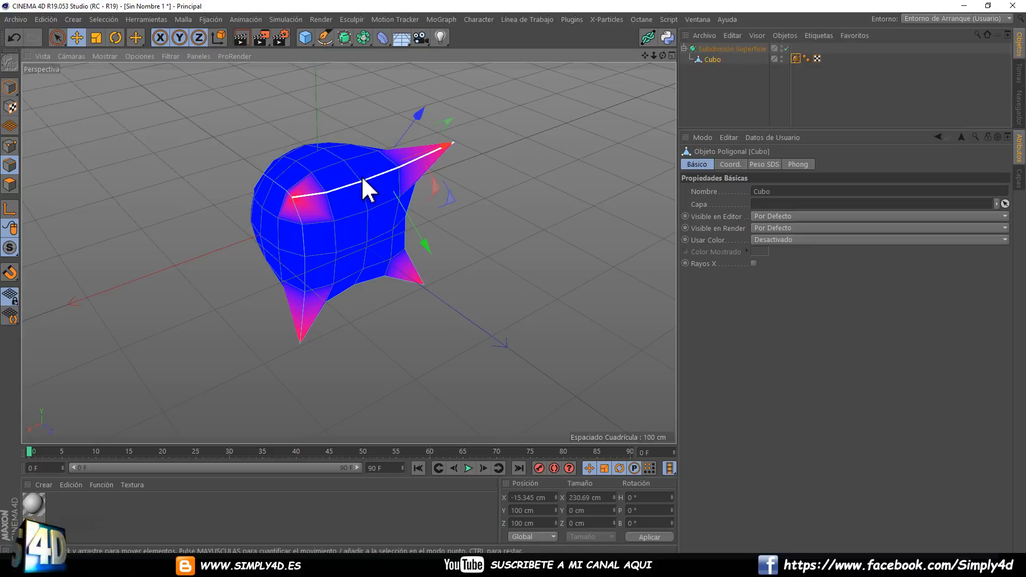
pyautogui.moveTo(514, 278); pyautogui.dragTo(540, 278)
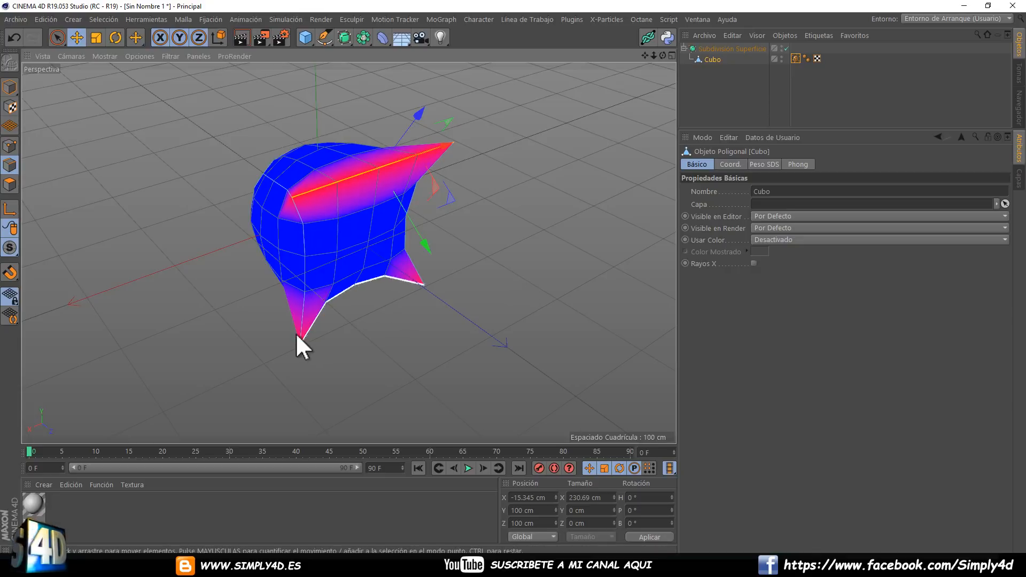
# Apply full subdivision weight to the lower edge and both side edges of the same face.
pyautogui.click(342, 295)
pyautogui.moveTo(344, 310); pyautogui.dragTo(521, 276)
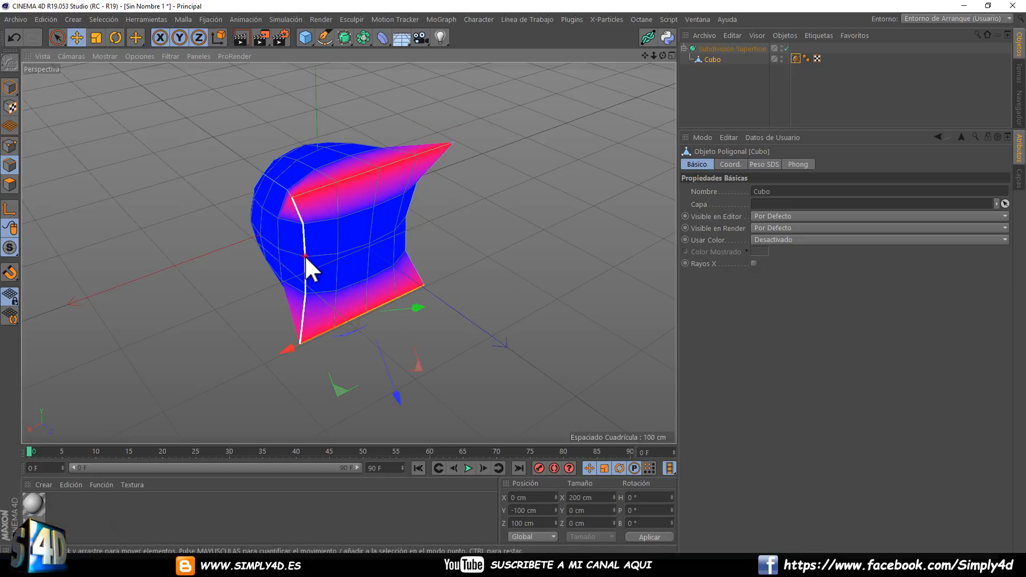
pyautogui.moveTo(305, 255); pyautogui.dragTo(368, 257)
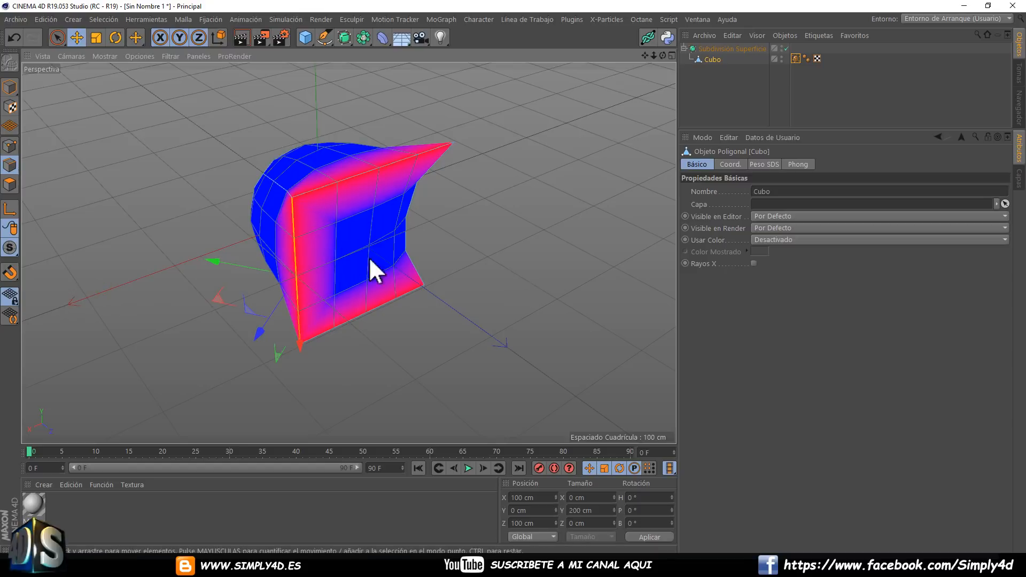
pyautogui.click(405, 238)
pyautogui.moveTo(422, 324); pyautogui.dragTo(515, 277)
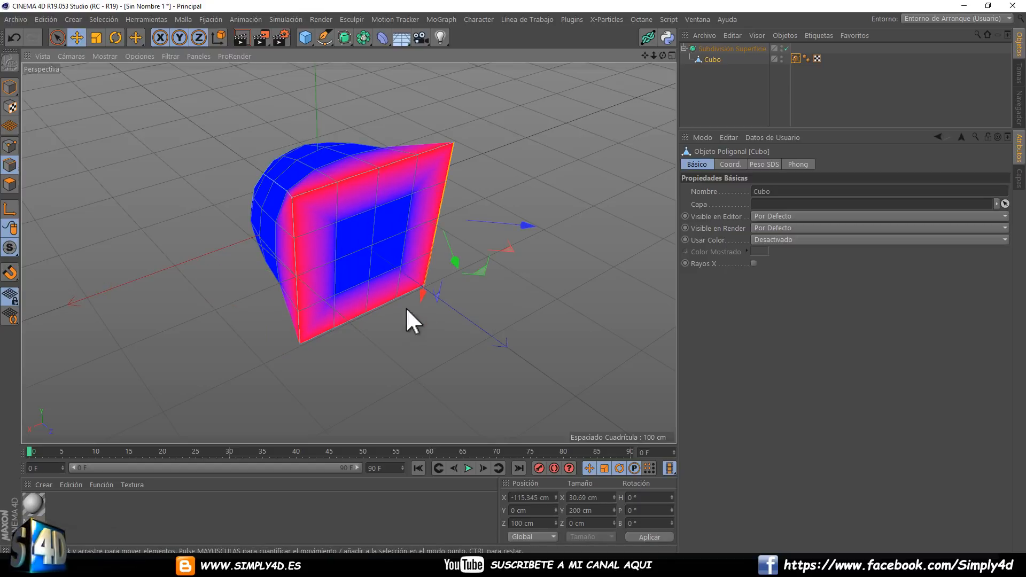
# Switch to polygon editing and select the cube's rounded face opposite the weighted square one.
pyautogui.keyDown('alt'); pyautogui.moveTo(406, 307); pyautogui.dragTo(384, 174); pyautogui.keyUp('alt')
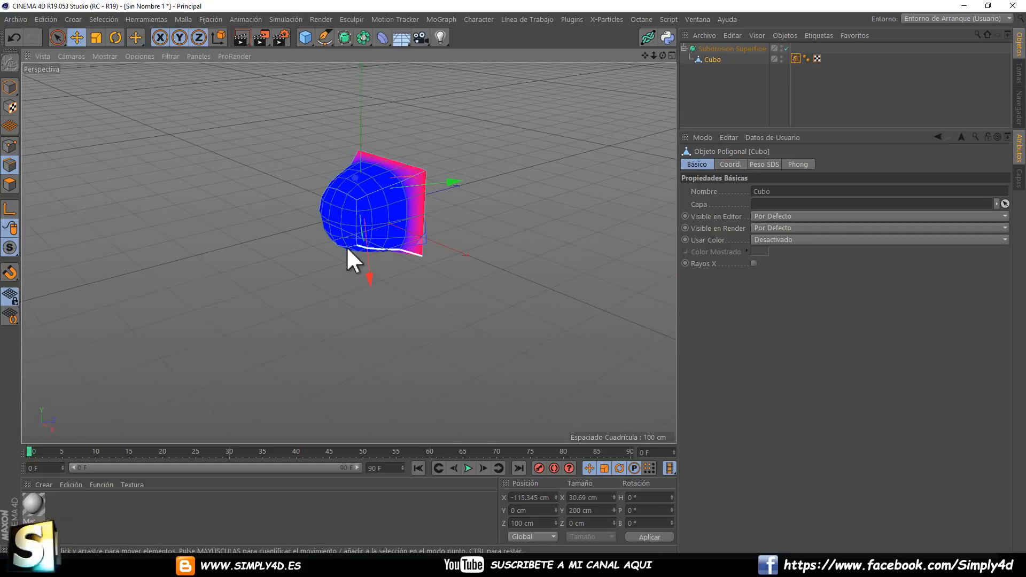
pyautogui.scroll(3, 346, 248)
pyautogui.scroll(-2, 347, 247)
pyautogui.scroll(1, 351, 245)
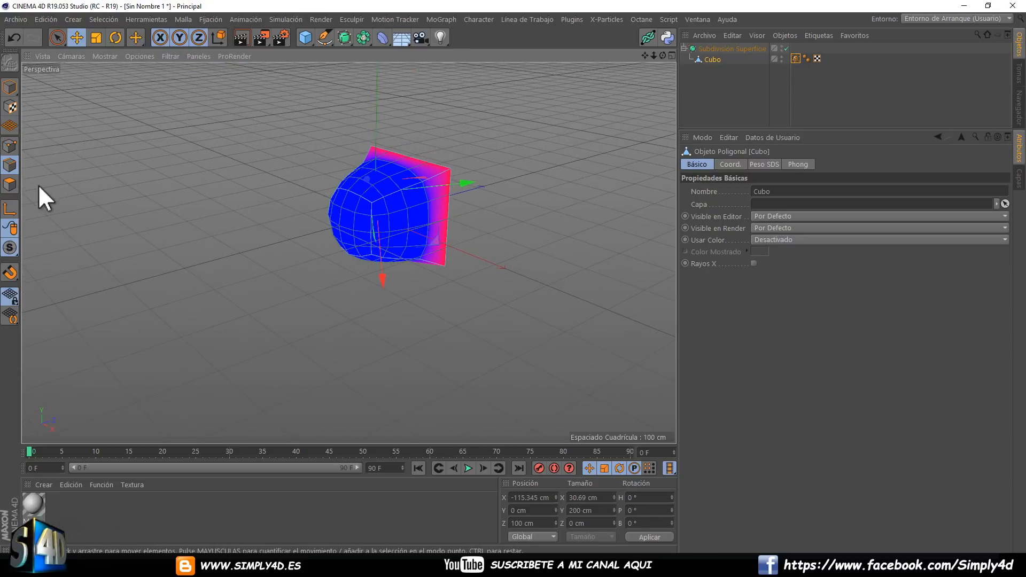
pyautogui.click(10, 182)
pyautogui.click(347, 217)
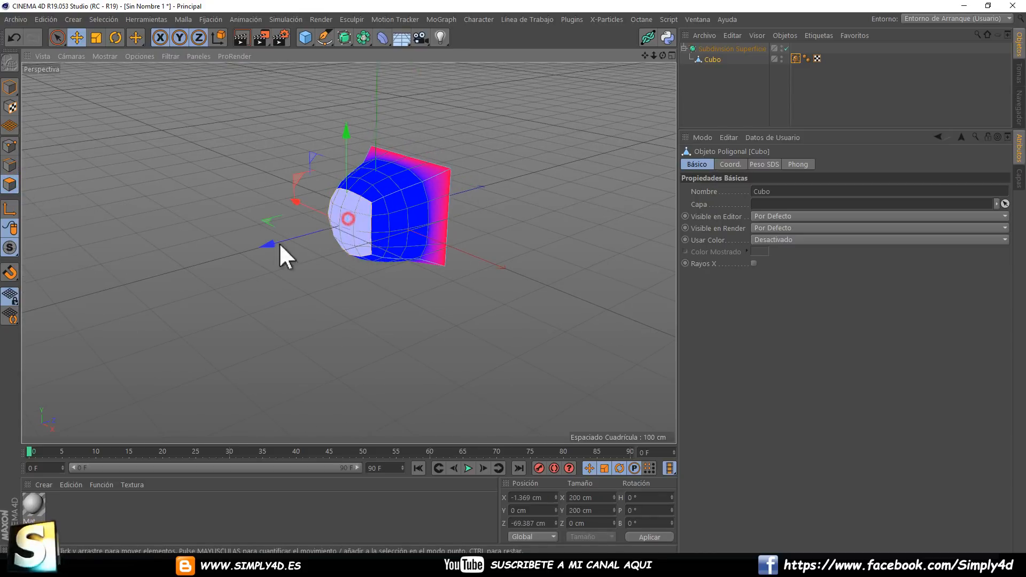
pyautogui.moveTo(215, 270); pyautogui.dragTo(512, 276)
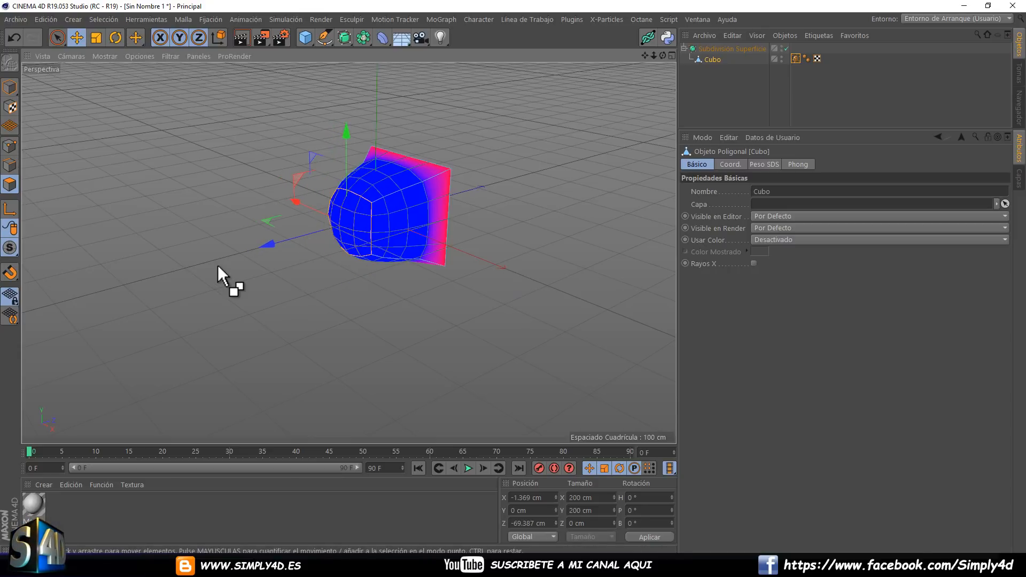
pyautogui.moveTo(219, 269); pyautogui.dragTo(155, 268)
pyautogui.hotkey('ctrl', 'z')
pyautogui.hotkey('ctrl', 'z')
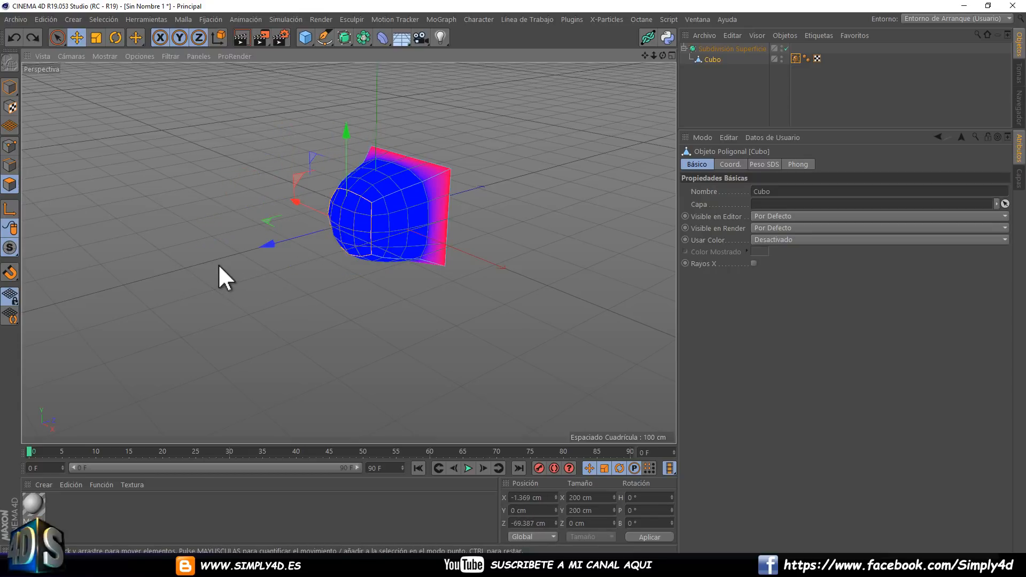
# Apply full subdivision weight to the edges around the selected face only, leaving its corner points unweighted, and deselect the face.
pyautogui.moveTo(213, 273); pyautogui.dragTo(518, 277)
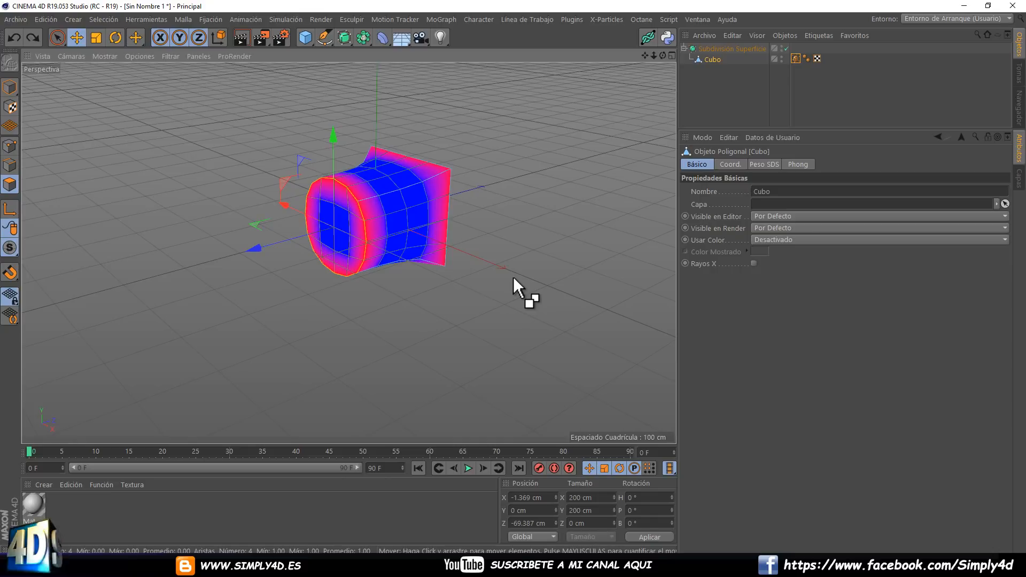
pyautogui.click(411, 283)
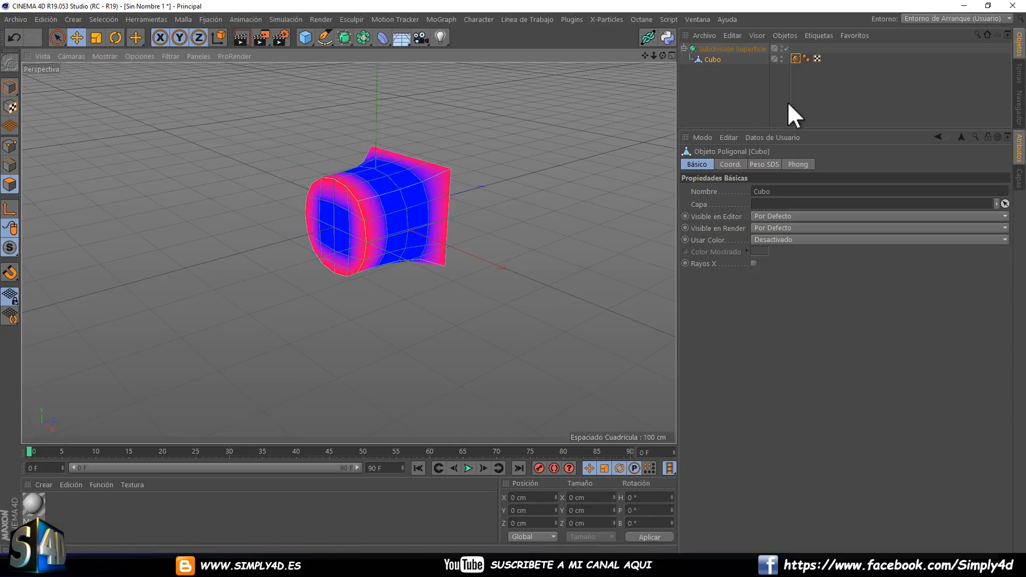
pyautogui.keyDown('alt'); pyautogui.moveTo(485, 188); pyautogui.dragTo(412, 230); pyautogui.keyUp('alt')
pyautogui.click(394, 225)
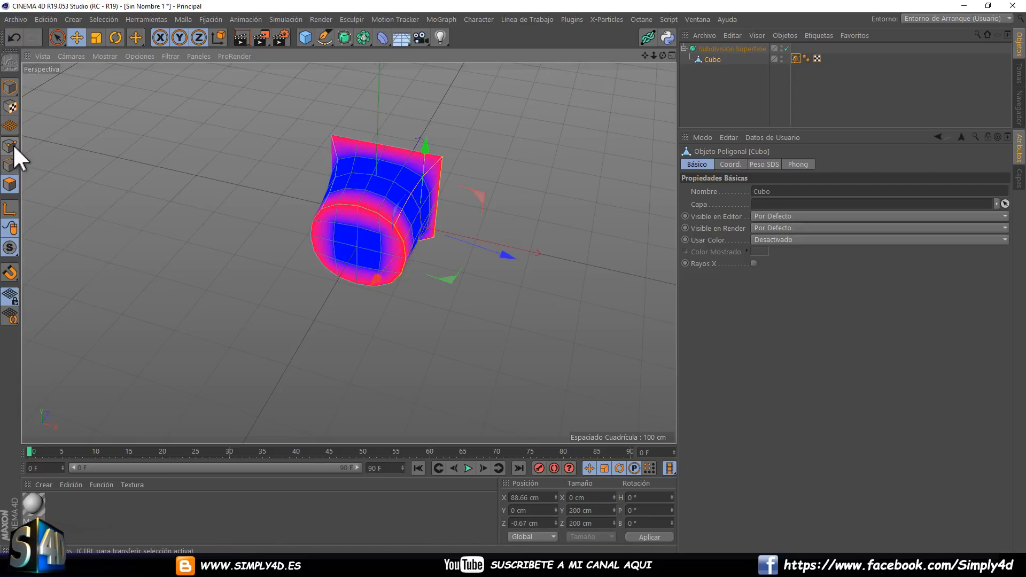
# Switch to point editing and remove the subdivision weight from one upper corner point of the square end.
pyautogui.click(12, 145)
pyautogui.keyDown('alt'); pyautogui.moveTo(512, 206); pyautogui.dragTo(363, 154); pyautogui.keyUp('alt')
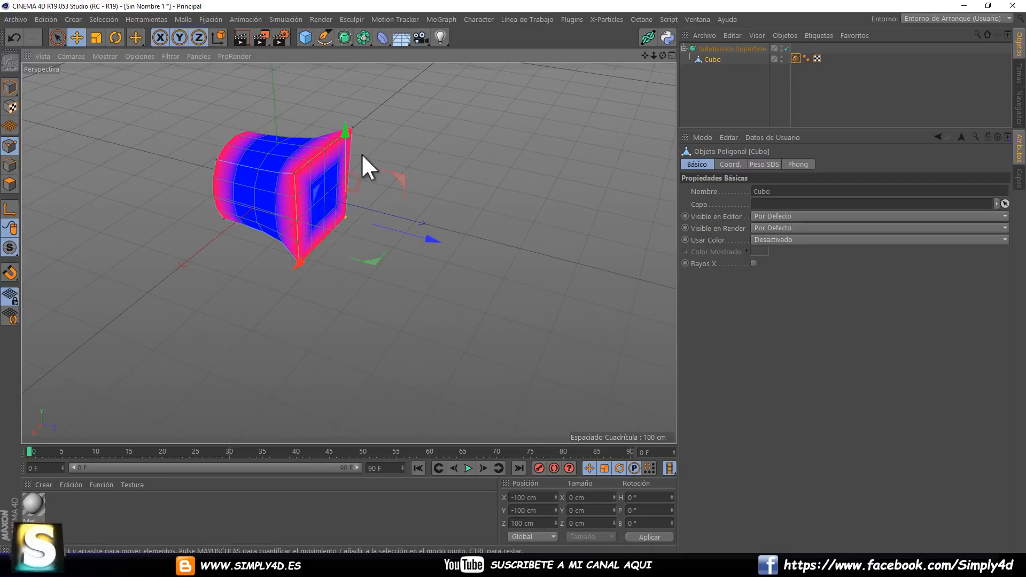
pyautogui.click(294, 174)
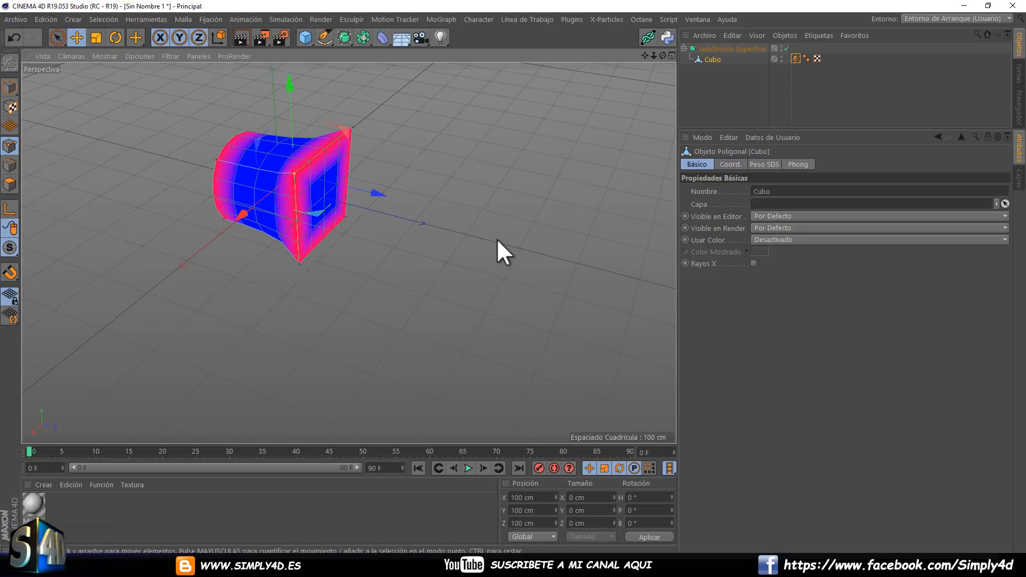
pyautogui.moveTo(519, 277); pyautogui.dragTo(509, 277)
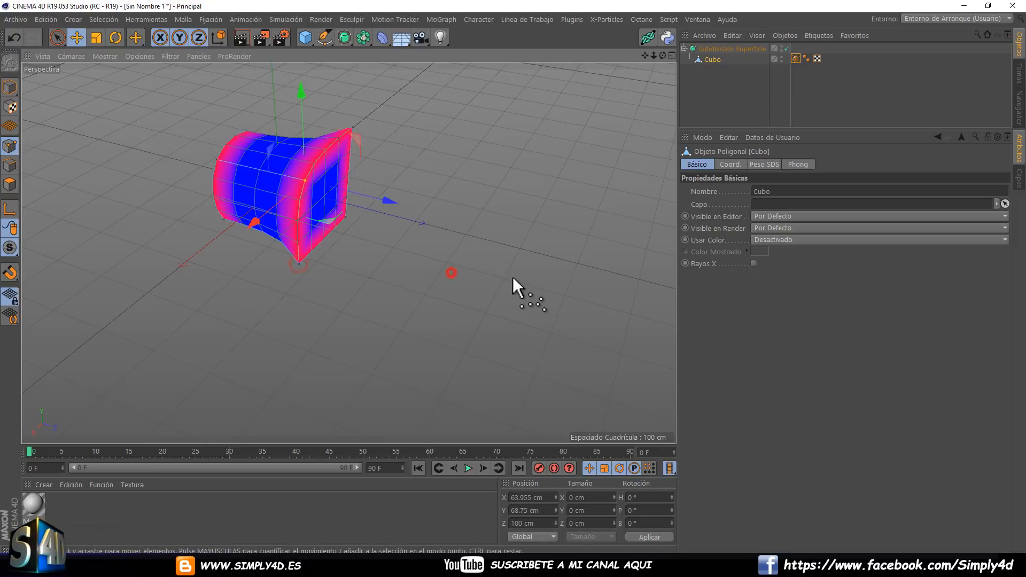
# Remove the subdivision weight from the square end's other three corner points to round it into a cylinder.
pyautogui.click(298, 263)
pyautogui.moveTo(523, 268); pyautogui.dragTo(579, 250)
pyautogui.click(354, 128)
pyautogui.moveTo(513, 277); pyautogui.dragTo(513, 277)
pyautogui.click(346, 217)
pyautogui.moveTo(483, 207)
pyautogui.mouseDown()
pyautogui.moveTo(507, 277)
pyautogui.moveTo(483, 208)
pyautogui.mouseUp()
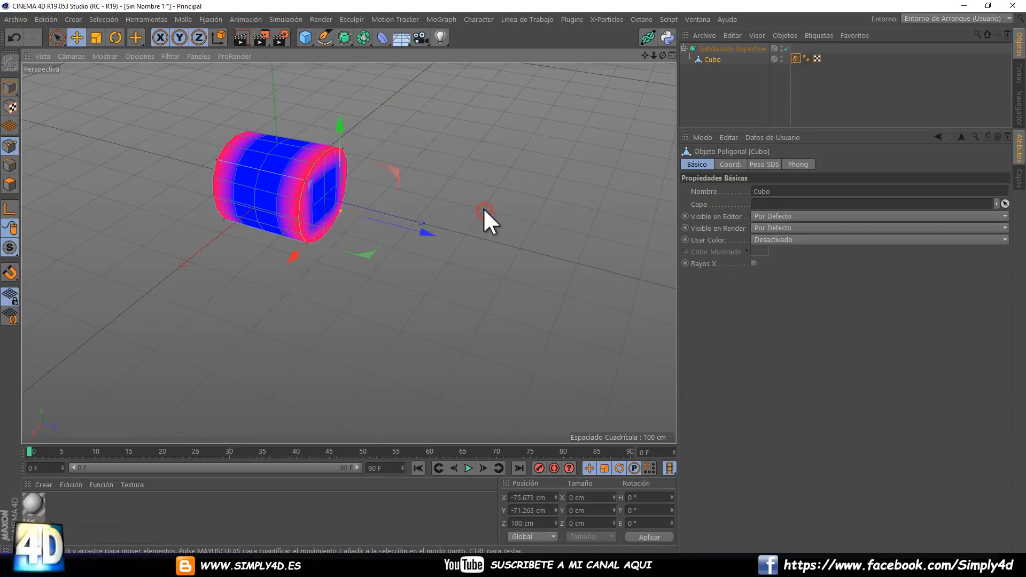
# Deselect the cube to inspect the cylinder without weight colours, and delete the cube from the Subdivision Surface.
pyautogui.keyDown('alt'); pyautogui.moveTo(419, 162); pyautogui.dragTo(280, 174); pyautogui.keyUp('alt')
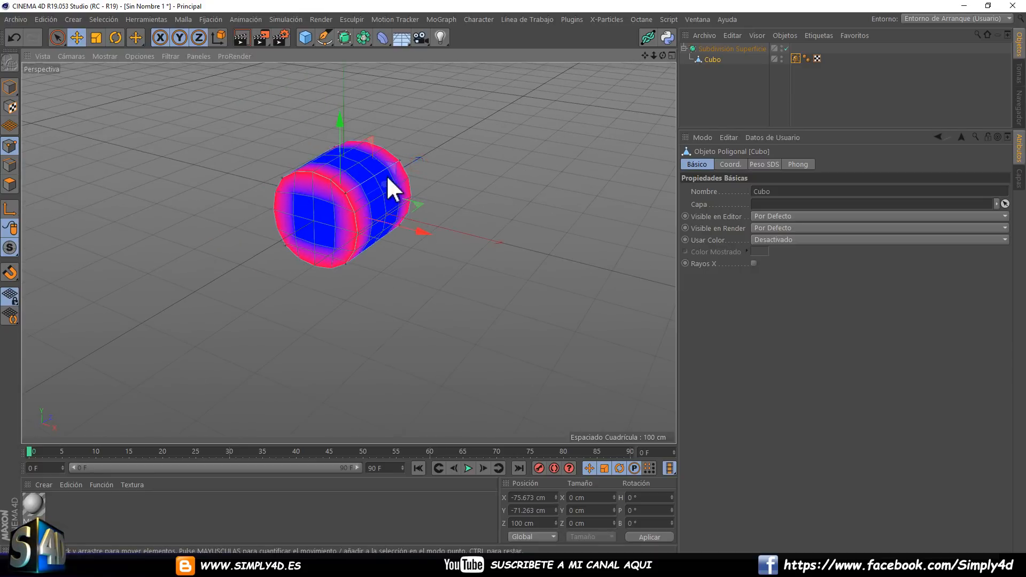
pyautogui.scroll(2, 386, 175)
pyautogui.click(745, 91)
pyautogui.keyDown('alt'); pyautogui.moveTo(343, 187); pyautogui.dragTo(307, 179); pyautogui.keyUp('alt')
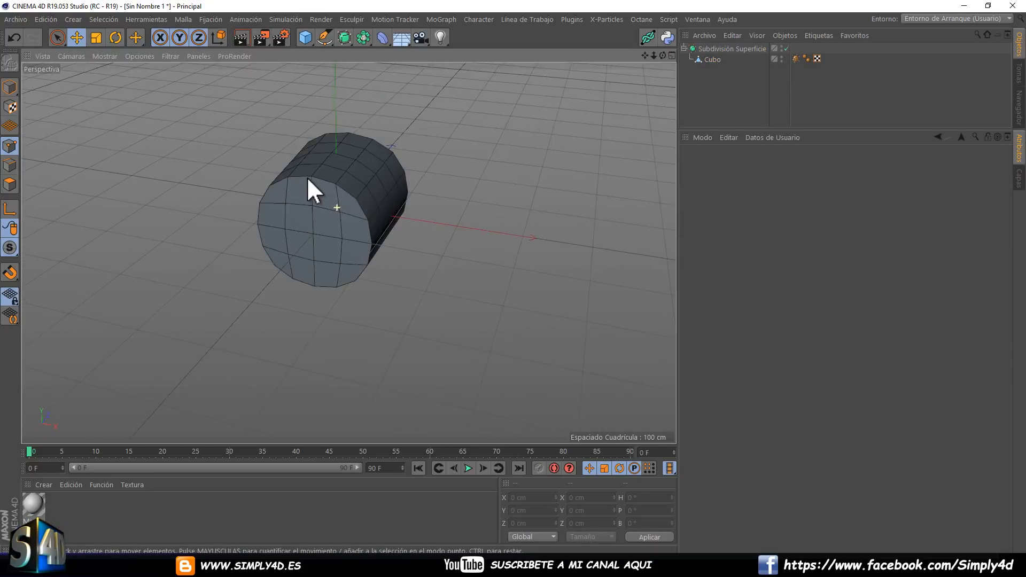
pyautogui.click(704, 59)
pyautogui.press('Delete')
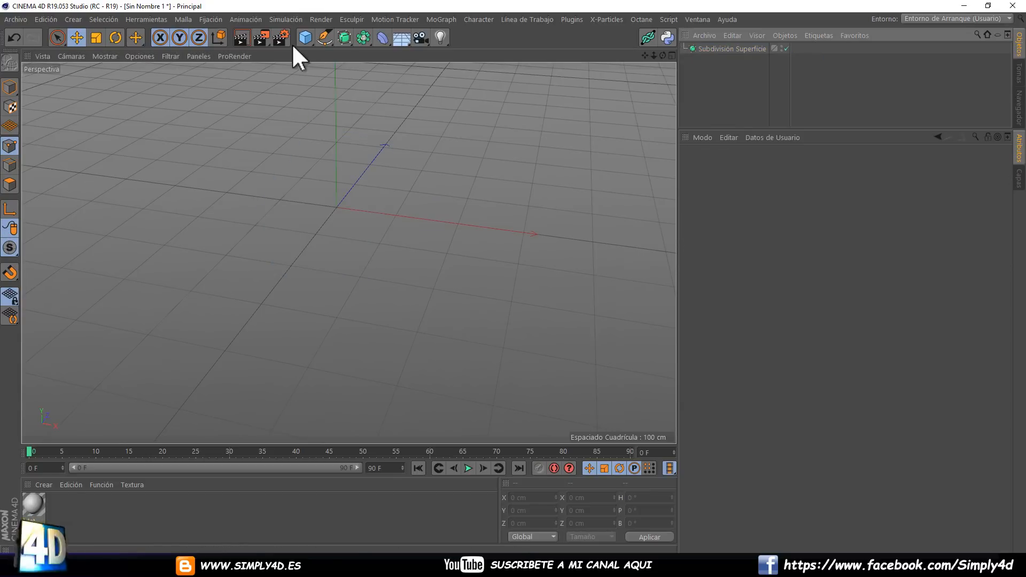
# Add a torus with 4 ring segments and a tube radius of about 26 cm.
pyautogui.click(307, 39)
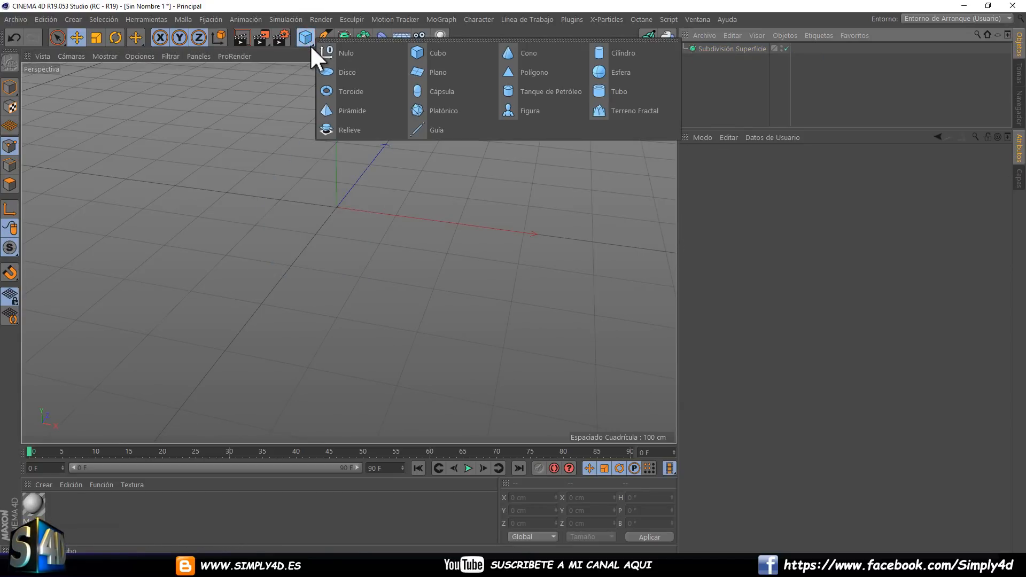
pyautogui.click(350, 92)
pyautogui.moveTo(796, 190); pyautogui.dragTo(797, 202)
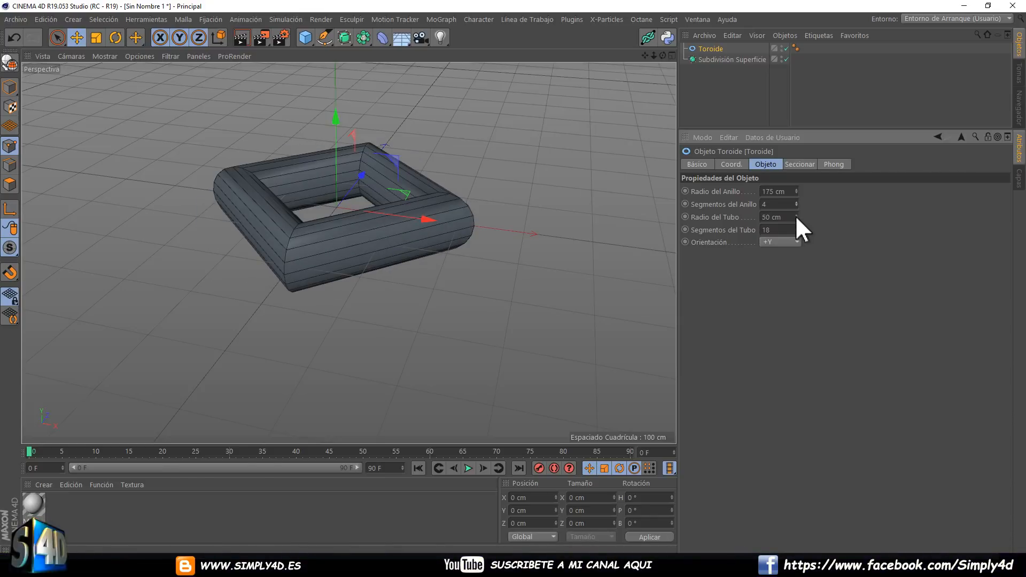
pyautogui.moveTo(795, 215); pyautogui.dragTo(795, 215)
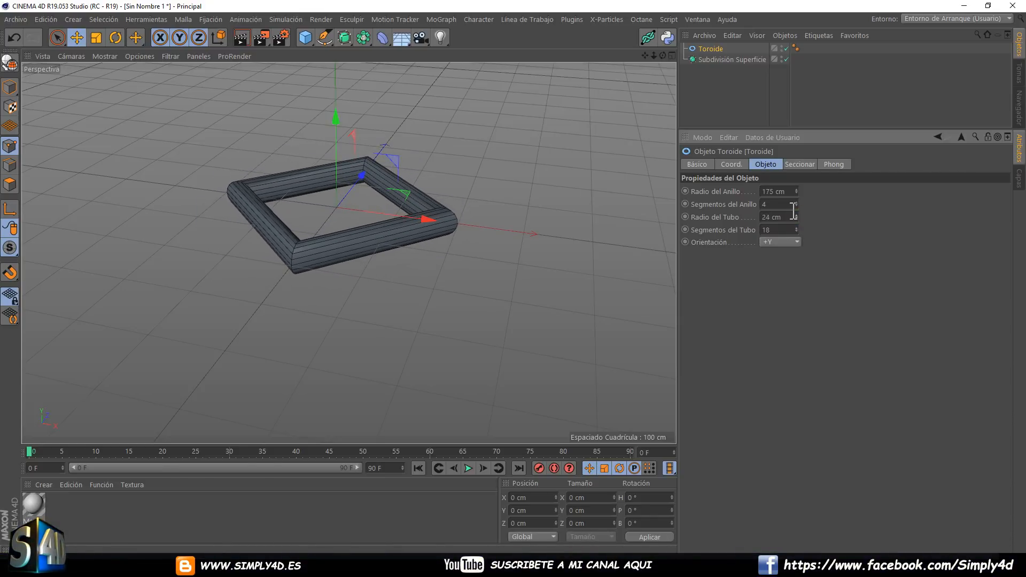
# Make the torus editable, place it inside the Subdivision Surface and deselect it to inspect the smoothed ring.
pyautogui.click(719, 85)
pyautogui.click(710, 47)
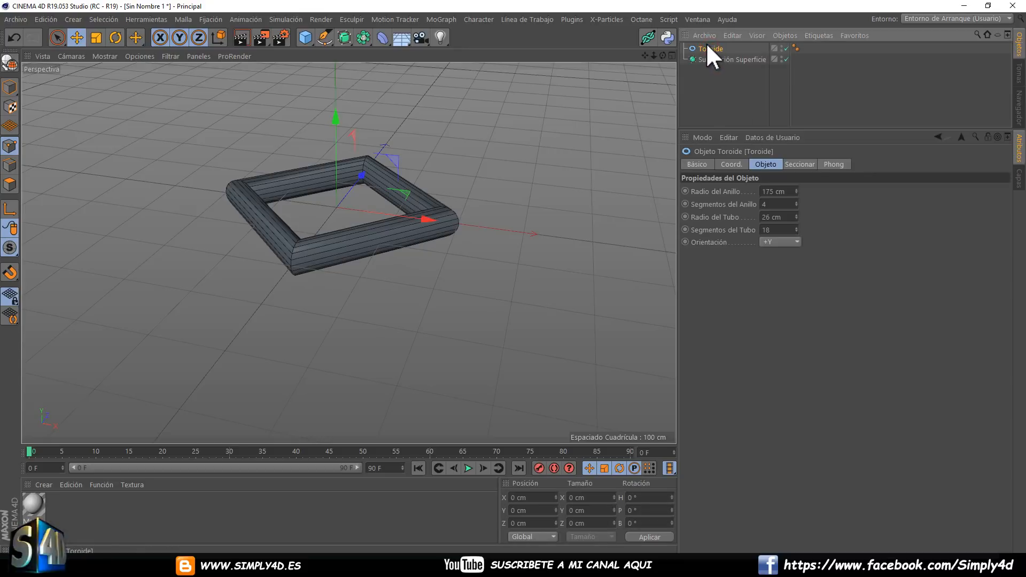
pyautogui.press('c')
pyautogui.moveTo(710, 53); pyautogui.dragTo(710, 58)
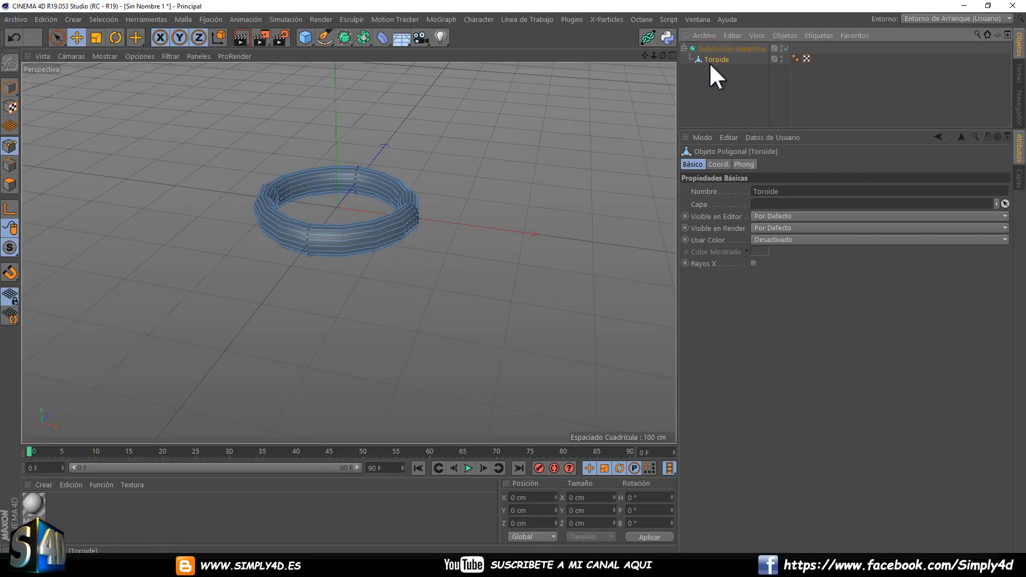
pyautogui.click(713, 80)
pyautogui.scroll(10, 313, 243)
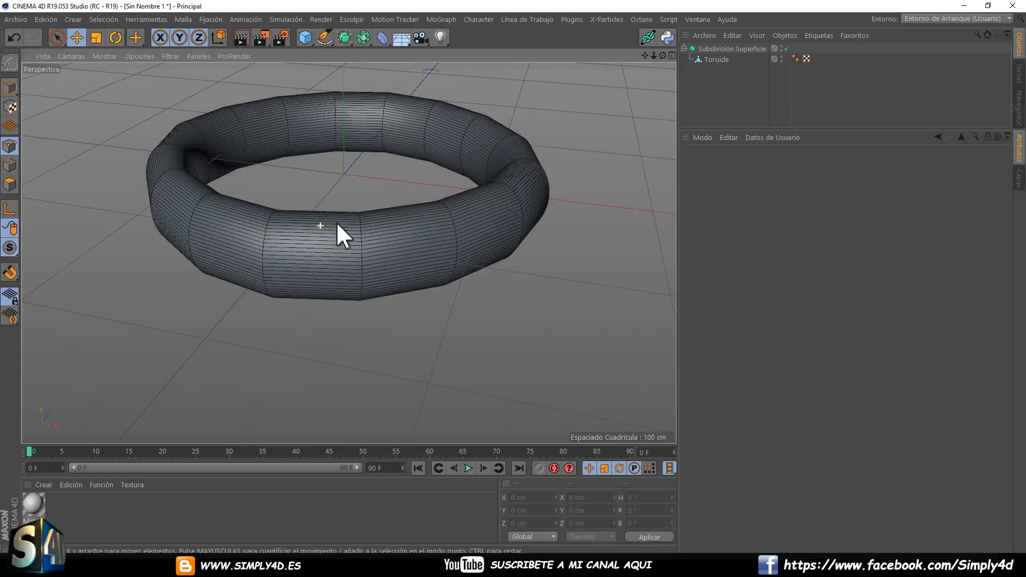
# Set the Subdivision Surface's editor and render subdivisions both to 1.
pyautogui.click(719, 48)
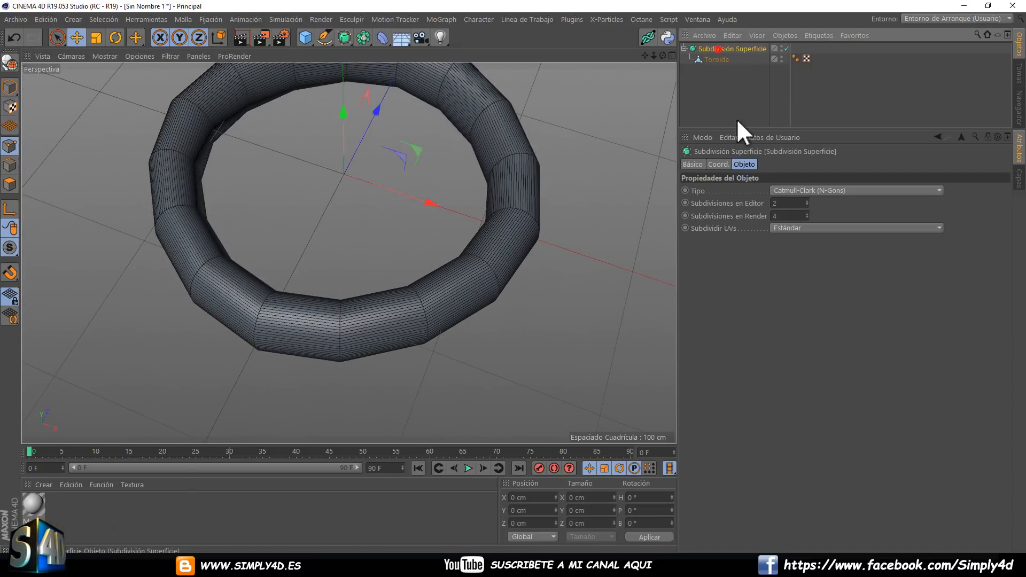
pyautogui.click(807, 201)
pyautogui.moveTo(807, 199); pyautogui.dragTo(807, 200)
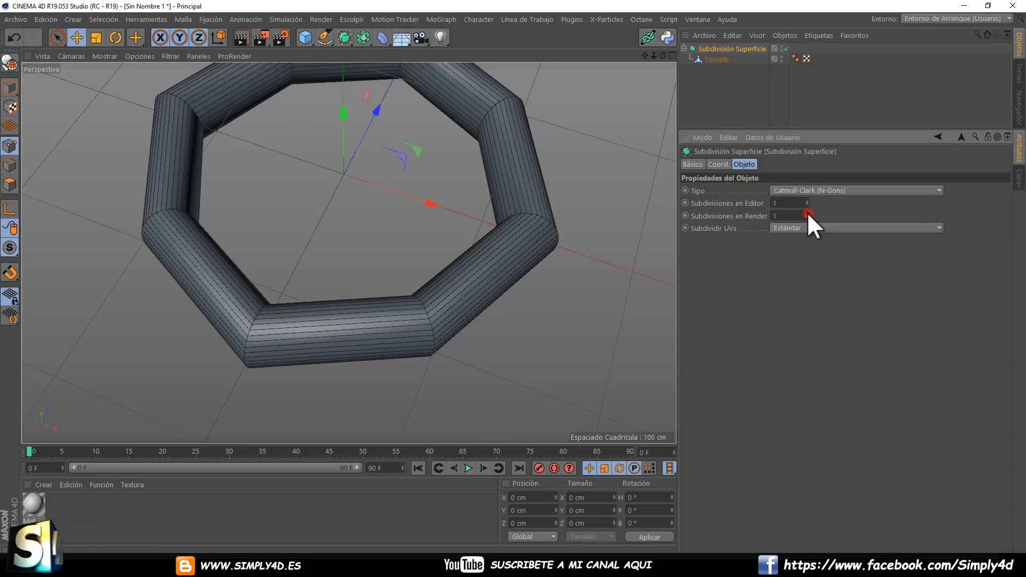
pyautogui.click(807, 201)
pyautogui.moveTo(807, 201); pyautogui.dragTo(807, 201)
pyautogui.click(806, 201)
pyautogui.scroll(-4, 427, 197)
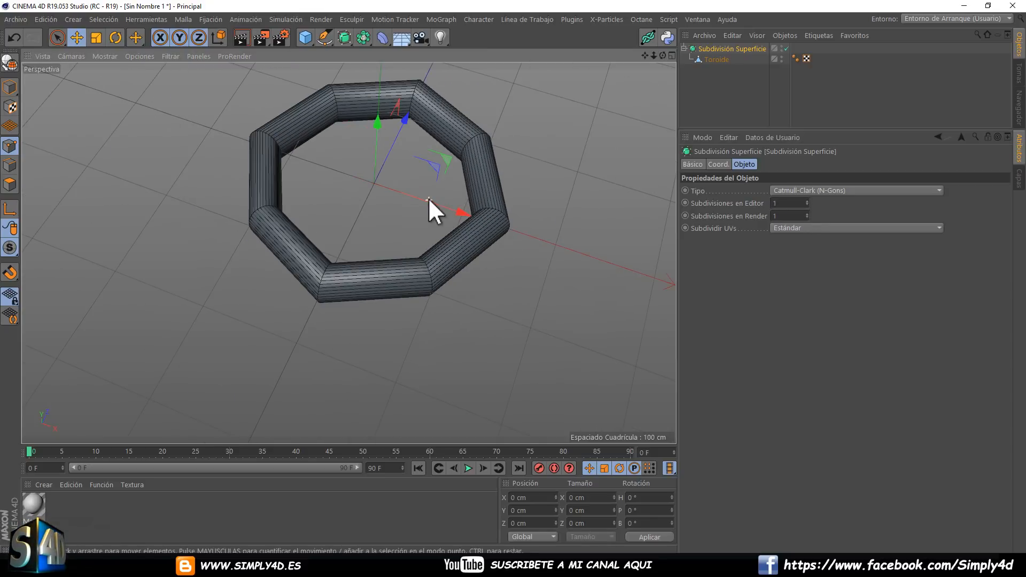
pyautogui.keyDown('alt'); pyautogui.moveTo(428, 198); pyautogui.dragTo(445, 173); pyautogui.keyUp('alt')
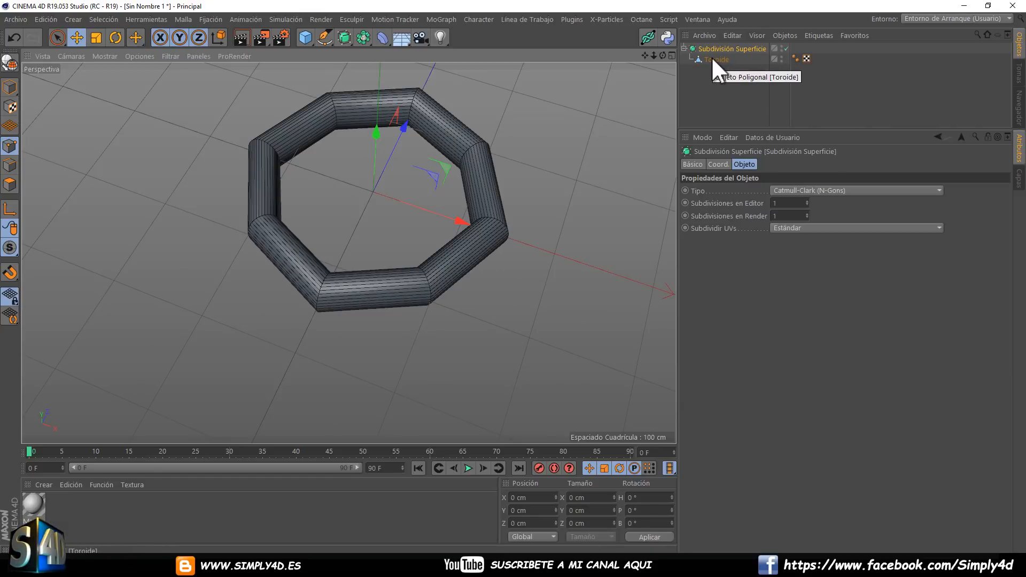
# Compare the torus with subdivision off and on, and delete the Subdivision Surface together with the torus.
pyautogui.click(785, 48)
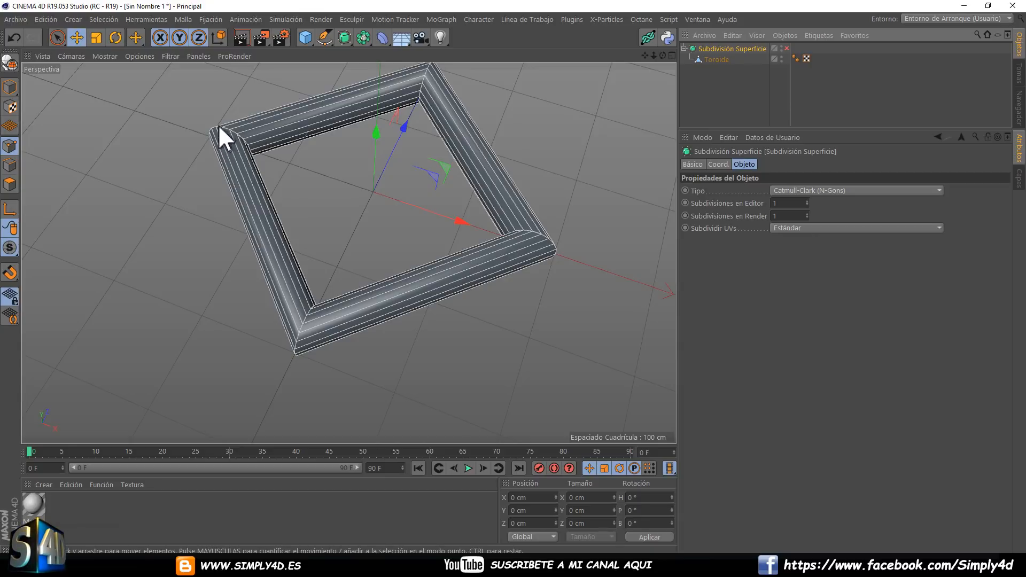
pyautogui.click(786, 48)
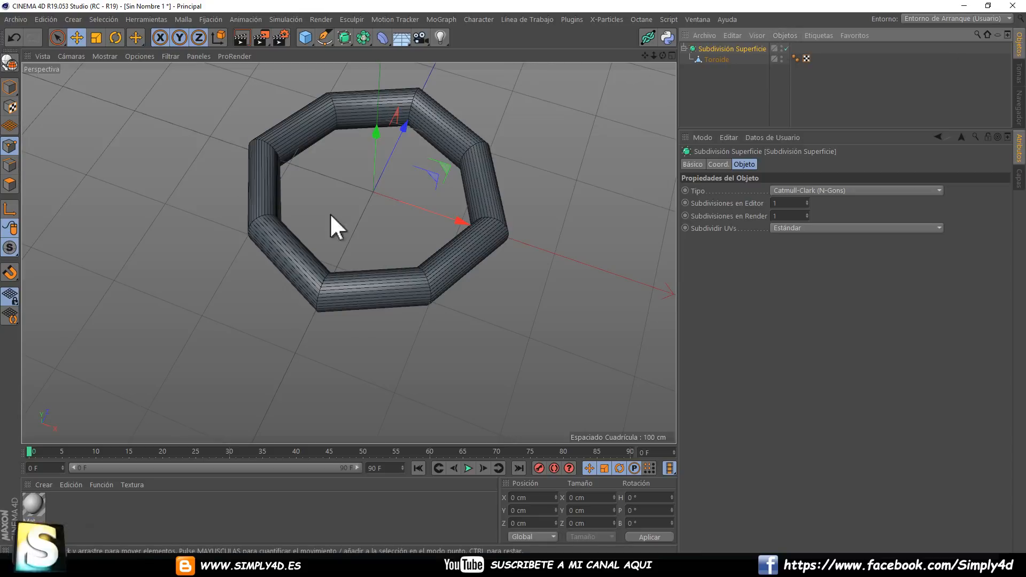
pyautogui.click(715, 49)
pyautogui.press('Delete')
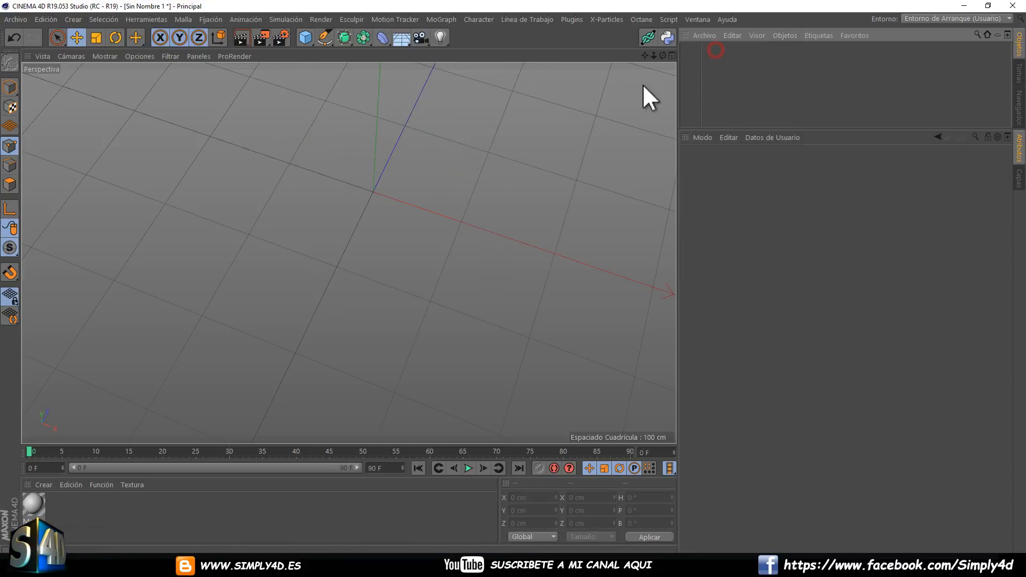
# Add a default 200 cm cube and make it editable.
pyautogui.click(304, 40)
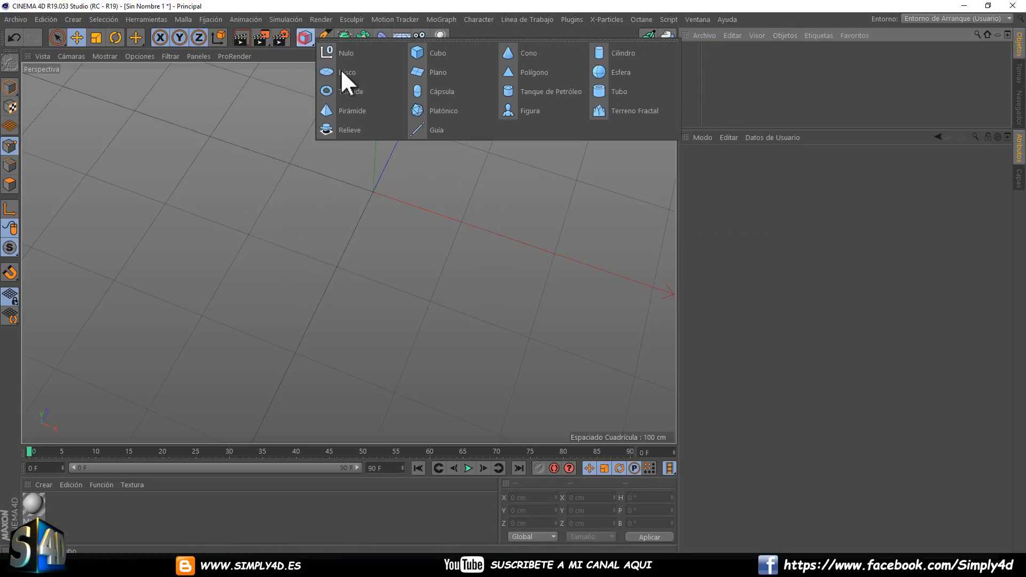
pyautogui.click(424, 50)
pyautogui.scroll(-6, 373, 188)
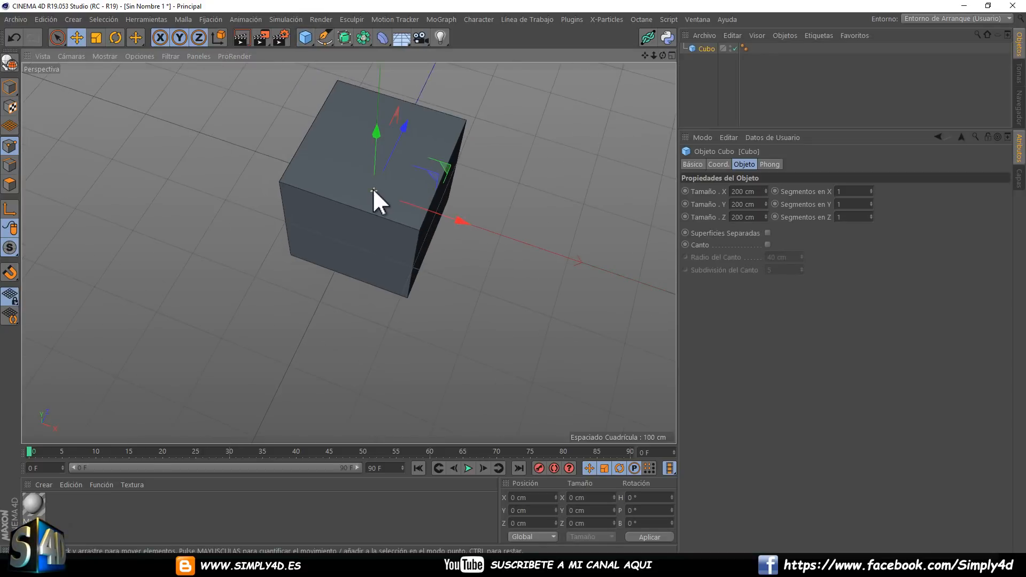
pyautogui.keyDown('alt'); pyautogui.moveTo(354, 218); pyautogui.dragTo(382, 188); pyautogui.keyUp('alt')
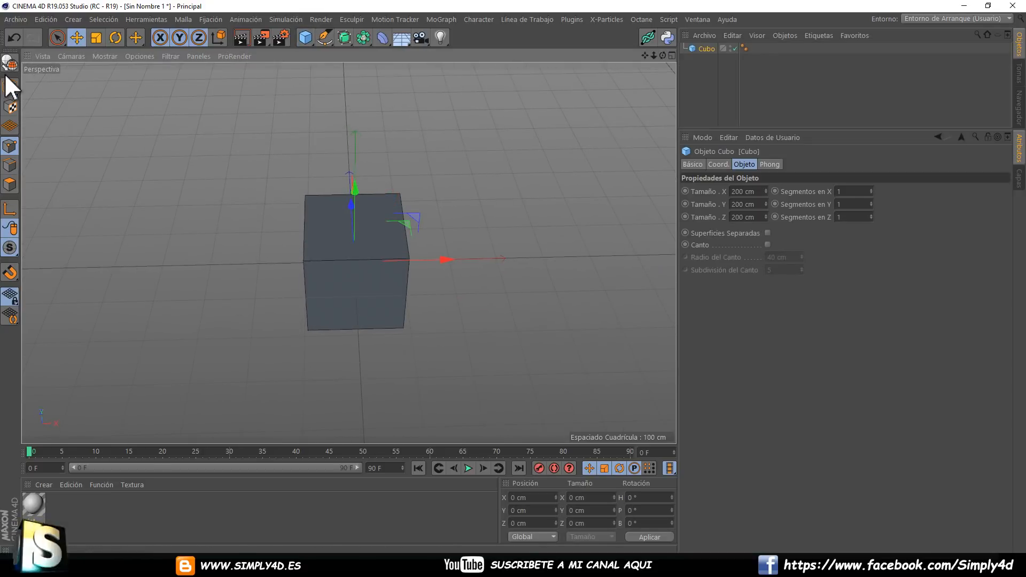
pyautogui.click(10, 65)
# Widen the cube's top face to about 320 cm with an outward Inner Extrude and raise it to a height of about 155 cm.
pyautogui.click(11, 181)
pyautogui.click(328, 233)
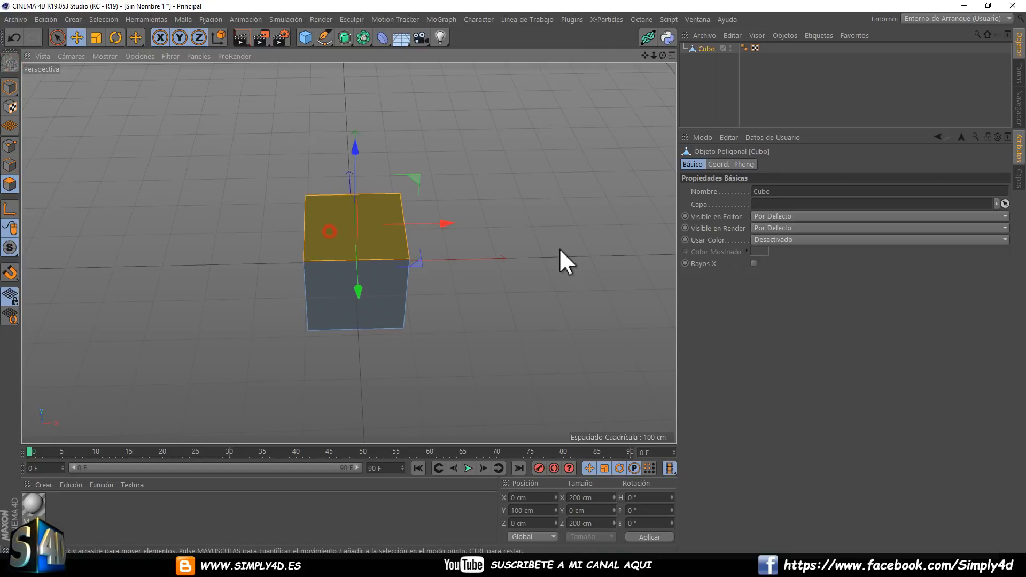
pyautogui.rightClick(560, 255)
pyautogui.click(594, 289)
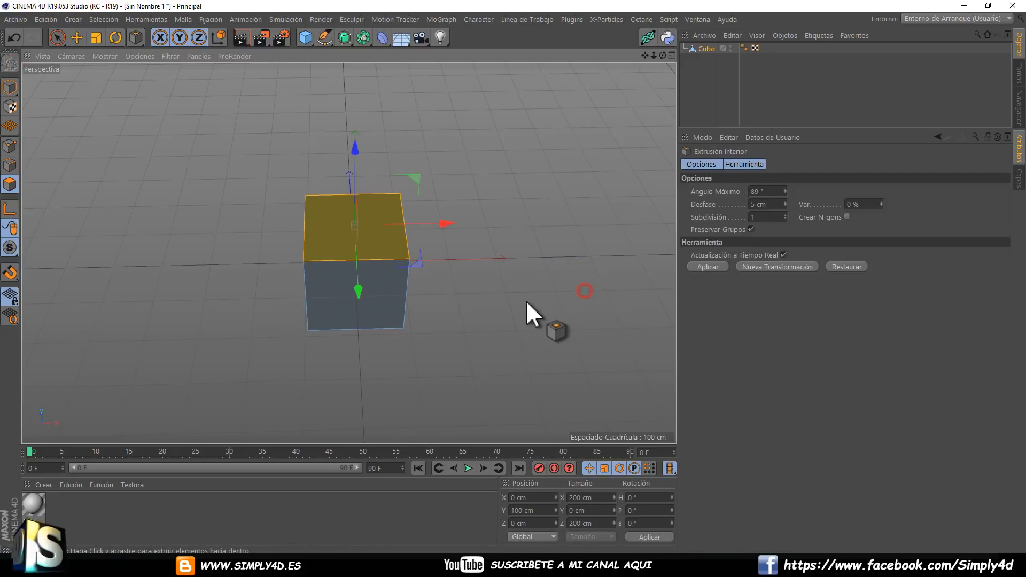
pyautogui.moveTo(526, 300); pyautogui.dragTo(513, 277)
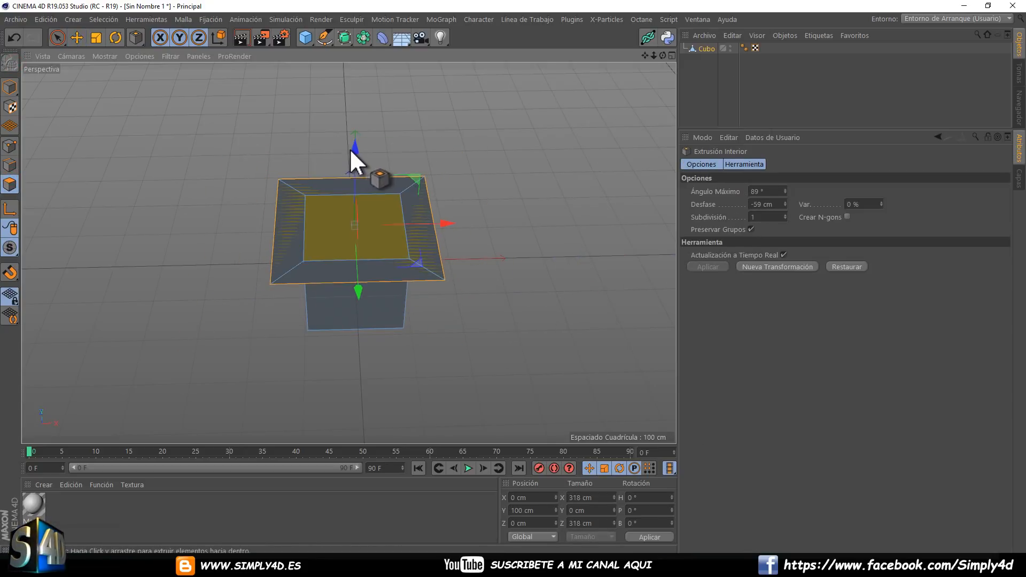
pyautogui.moveTo(350, 148); pyautogui.dragTo(357, 127)
pyautogui.press('space')
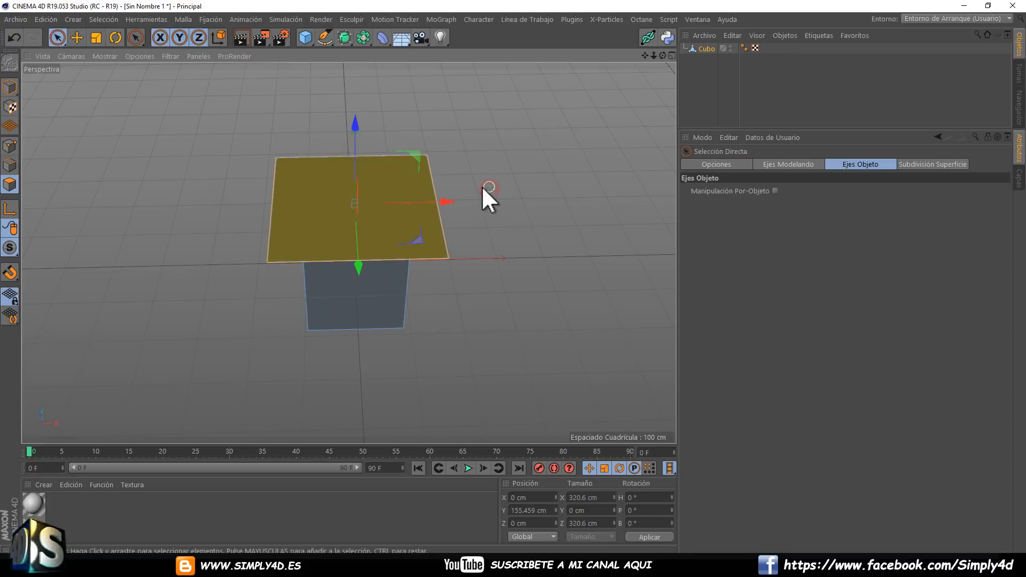
# Extend the widened top face upward with an inward taper to a height of about 196 cm and inset it with Inner Extrude.
pyautogui.keyDown('alt'); pyautogui.moveTo(495, 177); pyautogui.dragTo(461, 278); pyautogui.keyUp('alt')
pyautogui.rightClick(525, 241)
pyautogui.click(551, 263)
pyautogui.rightClick(540, 257)
pyautogui.click(570, 294)
# Extrude the inset top face upward by about 251 cm and deselect the cube.
pyautogui.rightClick(567, 245)
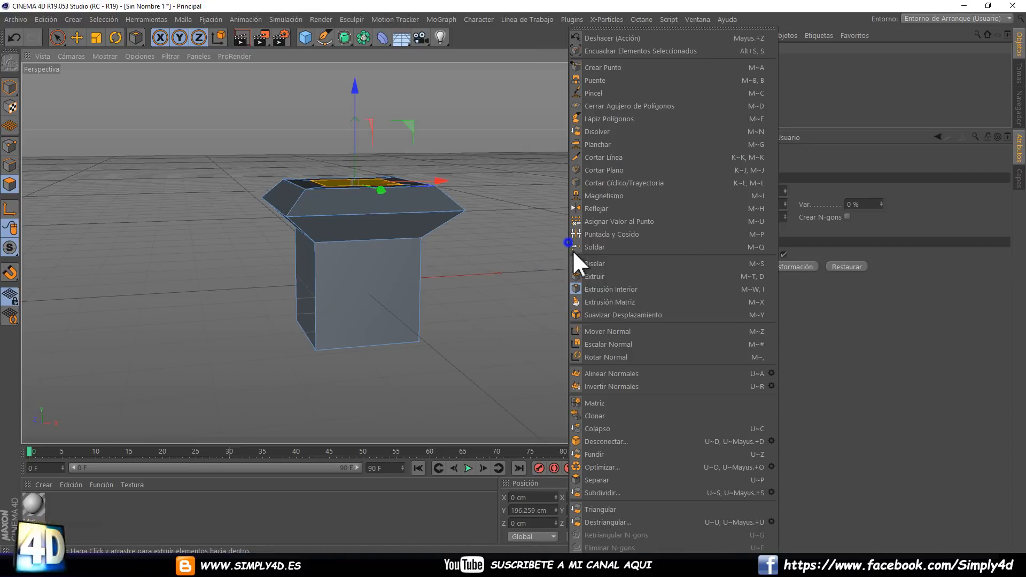
pyautogui.click(594, 269)
pyautogui.moveTo(546, 284); pyautogui.dragTo(509, 290)
pyautogui.click(688, 71)
pyautogui.scroll(-5, 419, 203)
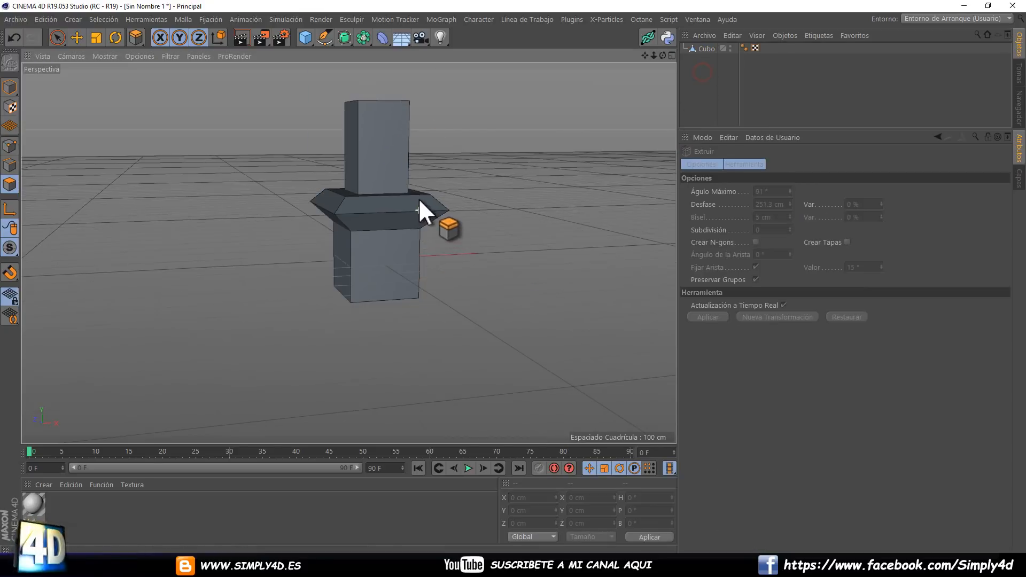
pyautogui.keyDown('alt'); pyautogui.moveTo(406, 229); pyautogui.dragTo(440, 275); pyautogui.keyUp('alt')
# Add a Subdivision Surface, place the extruded cube inside it and deselect it to inspect the smoothed shape.
pyautogui.click(351, 38)
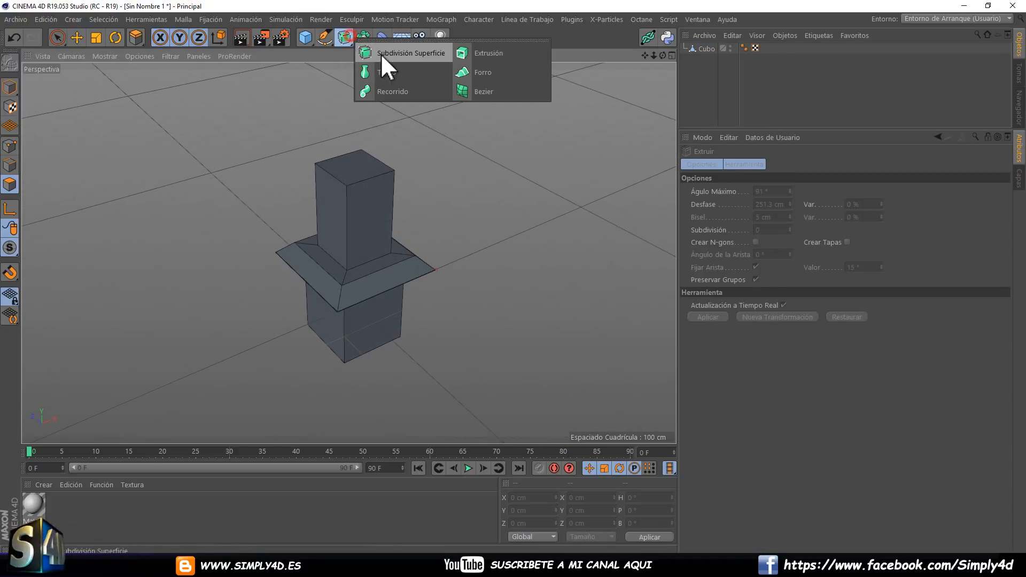
pyautogui.click(380, 55)
pyautogui.moveTo(707, 60); pyautogui.dragTo(703, 49)
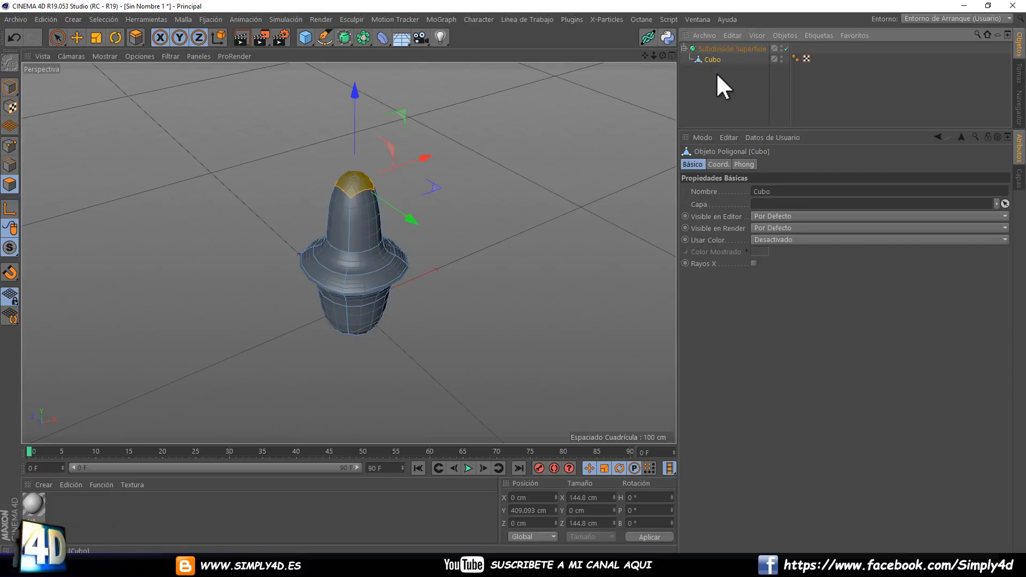
pyautogui.click(717, 74)
pyautogui.keyDown('alt'); pyautogui.moveTo(405, 180); pyautogui.dragTo(404, 225); pyautogui.keyUp('alt')
pyautogui.scroll(3, 419, 215)
pyautogui.keyDown('alt'); pyautogui.moveTo(327, 219); pyautogui.dragTo(386, 203, button='middle'); pyautogui.keyUp('alt')
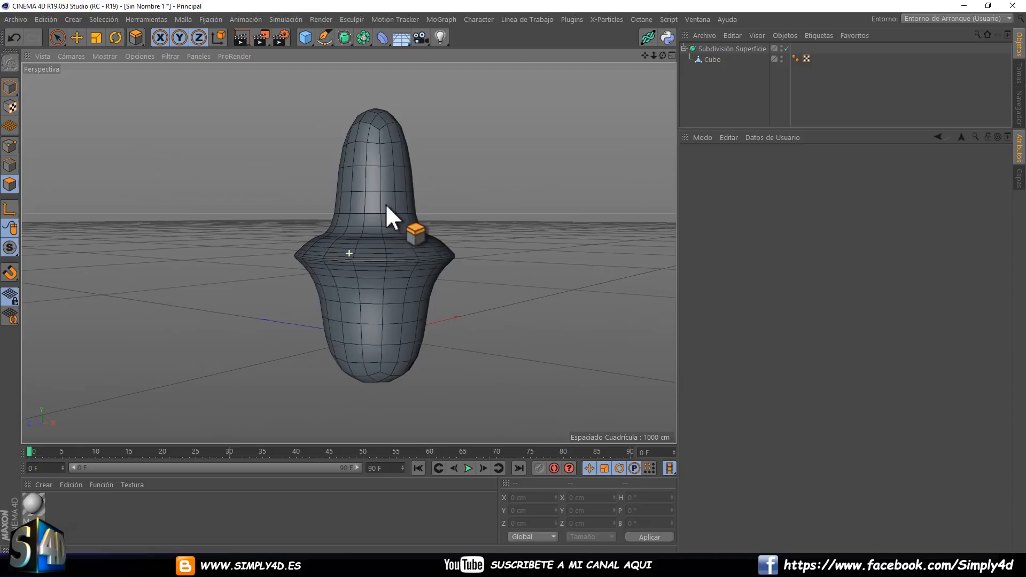
# Switch the Subdivision Surface off and on repeatedly to compare the box model with its smoothed form.
pyautogui.click(785, 47)
pyautogui.click(785, 48)
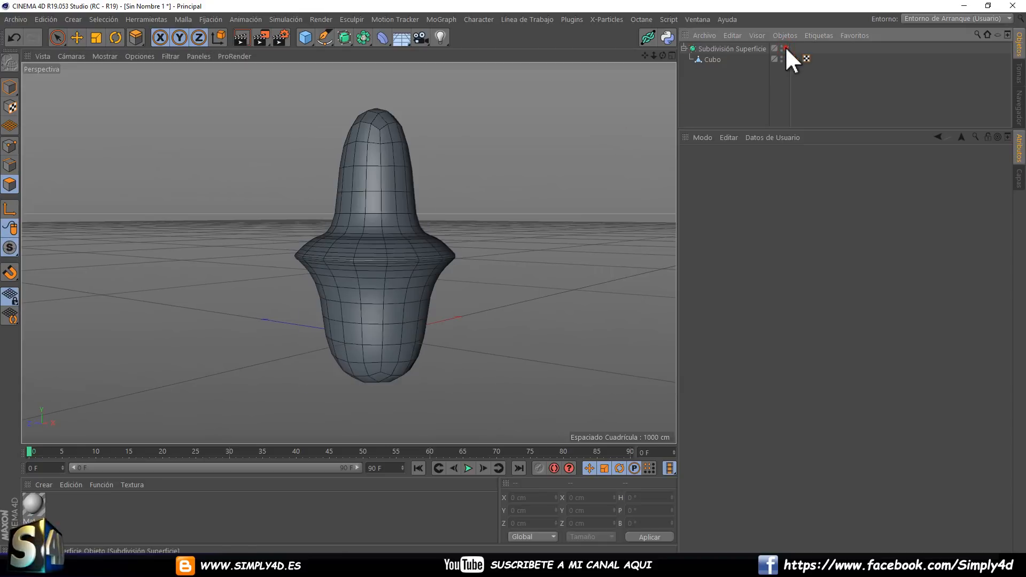
pyautogui.click(786, 47)
pyautogui.click(785, 48)
pyautogui.click(785, 48)
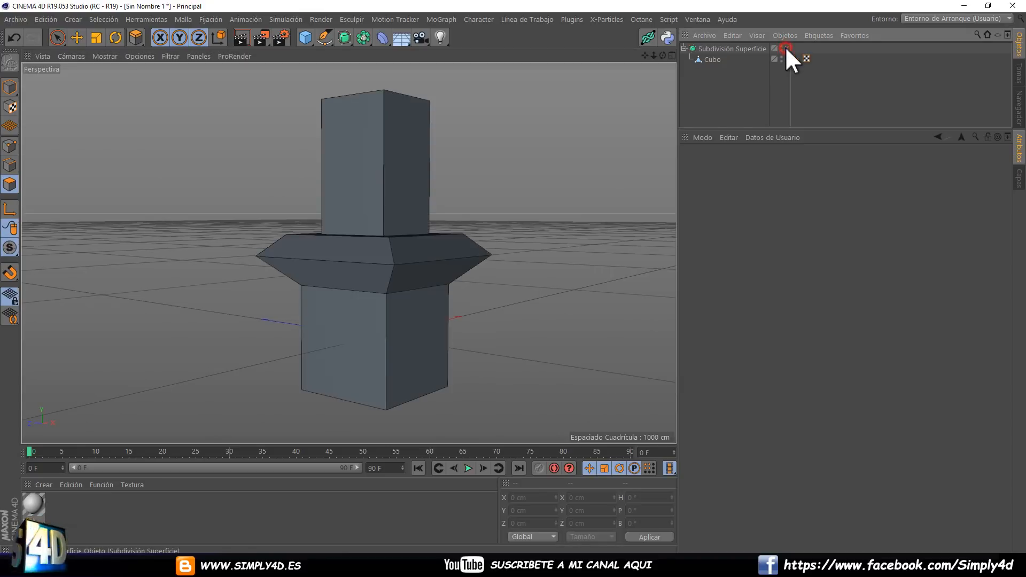
pyautogui.click(784, 47)
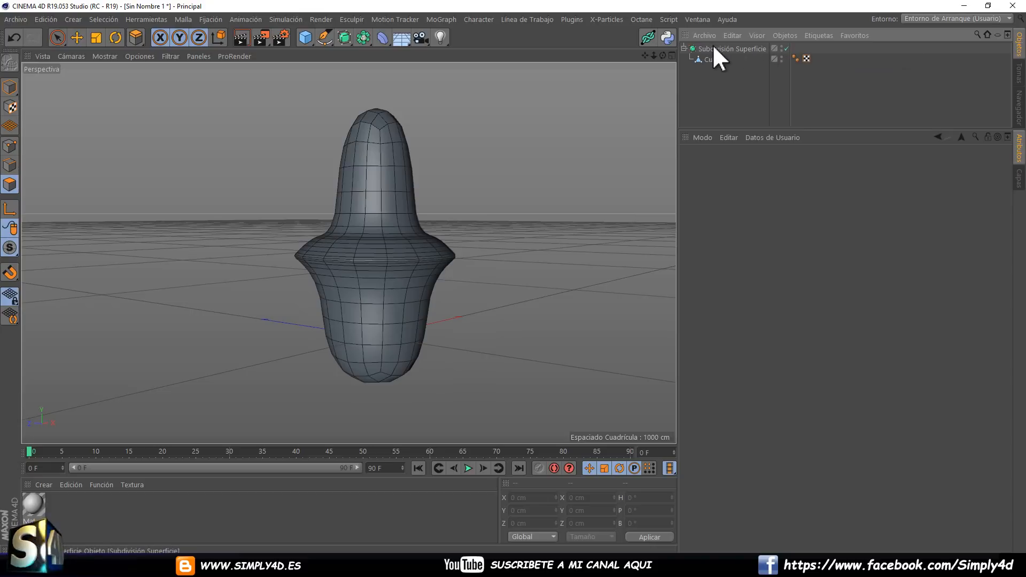
# Set the Subdivision Surface's editor subdivisions to 5 and display the model shaded without mesh lines.
pyautogui.click(748, 46)
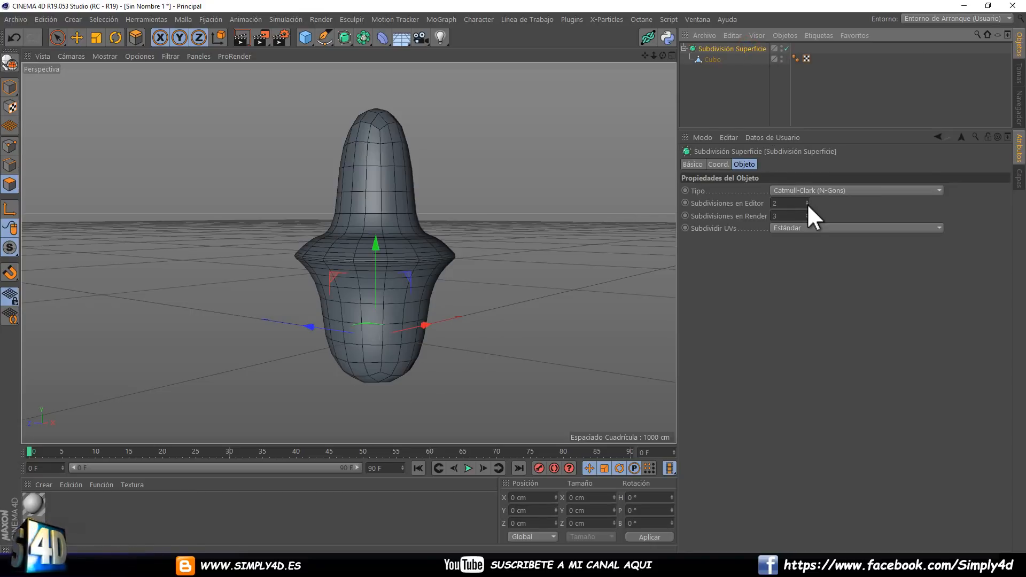
pyautogui.moveTo(807, 203); pyautogui.dragTo(806, 201)
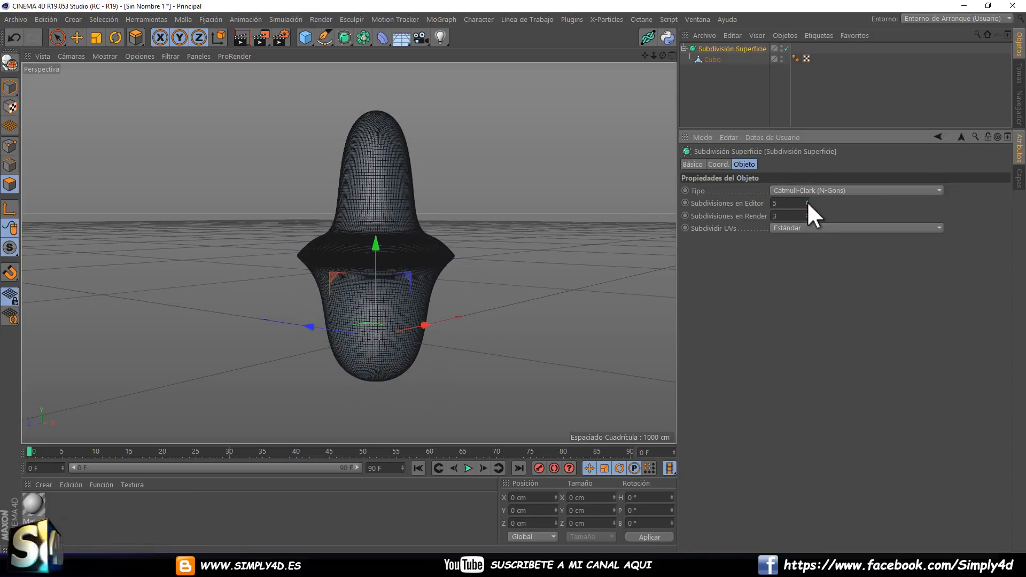
pyautogui.click(736, 110)
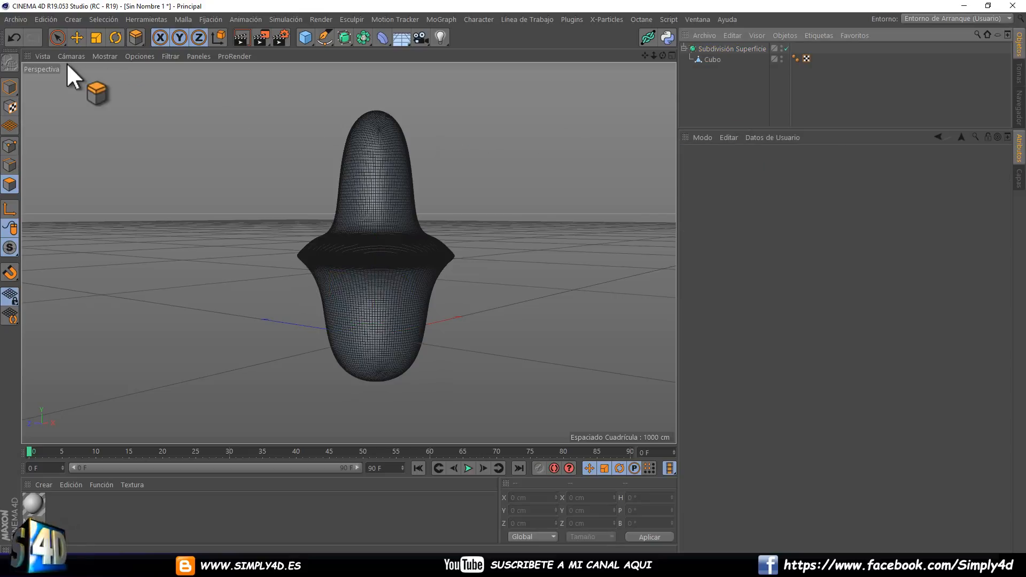
pyautogui.click(101, 56)
pyautogui.click(109, 71)
pyautogui.keyDown('alt'); pyautogui.moveTo(319, 155); pyautogui.dragTo(153, 175); pyautogui.keyUp('alt')
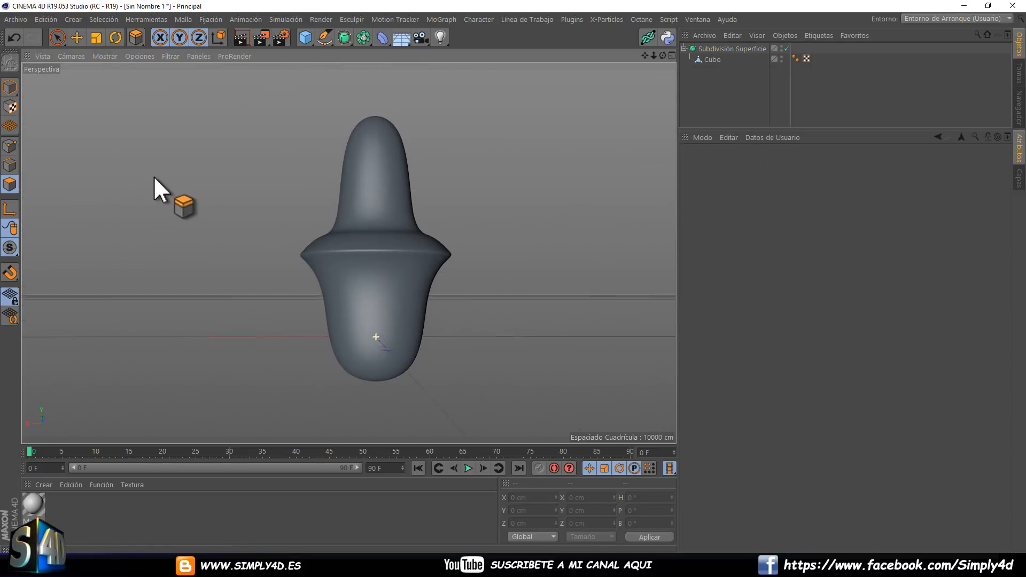
# Loop-select the outer band of faces on the cube's flange, switching the Subdivision Surface off for picking and back on.
pyautogui.click(712, 59)
pyautogui.click(104, 19)
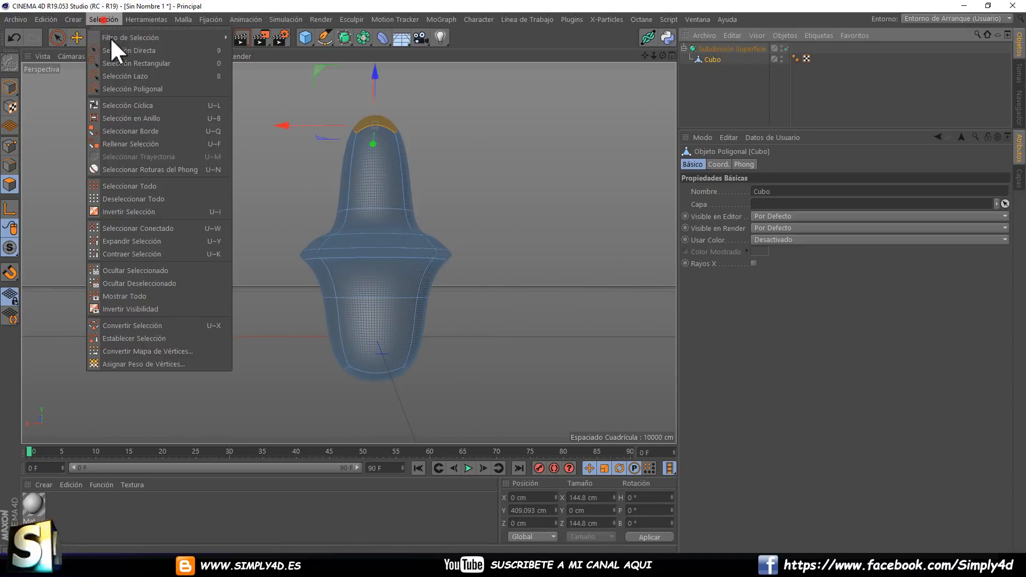
pyautogui.click(113, 105)
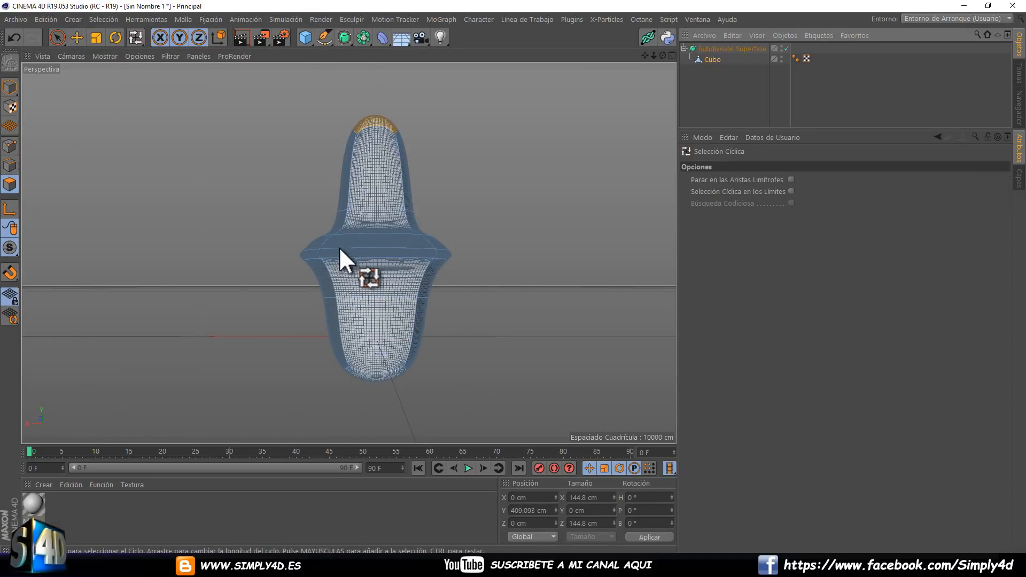
pyautogui.click(786, 48)
pyautogui.keyDown('alt'); pyautogui.moveTo(308, 239); pyautogui.dragTo(290, 185); pyautogui.keyUp('alt')
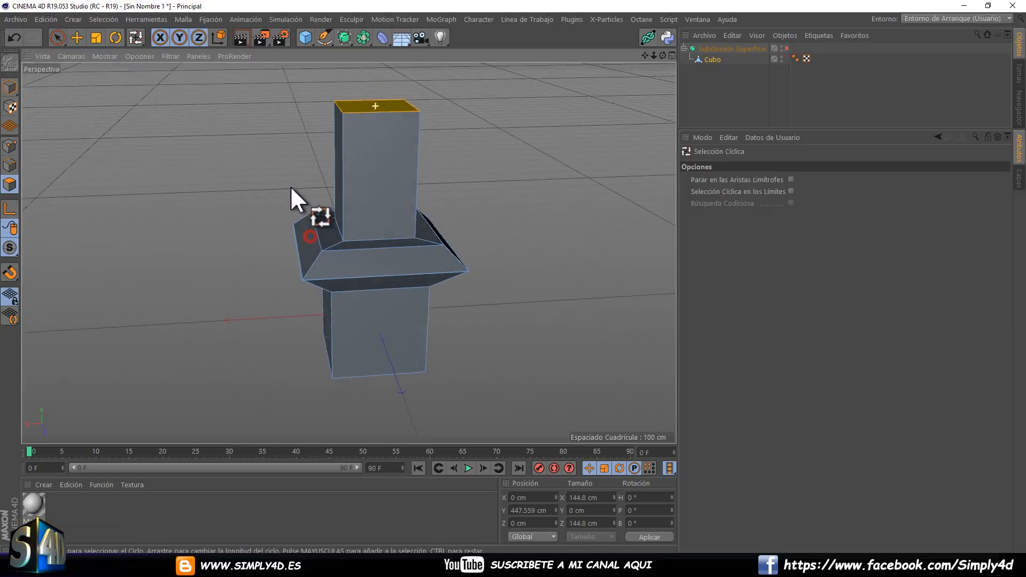
pyautogui.click(316, 268)
pyautogui.click(786, 48)
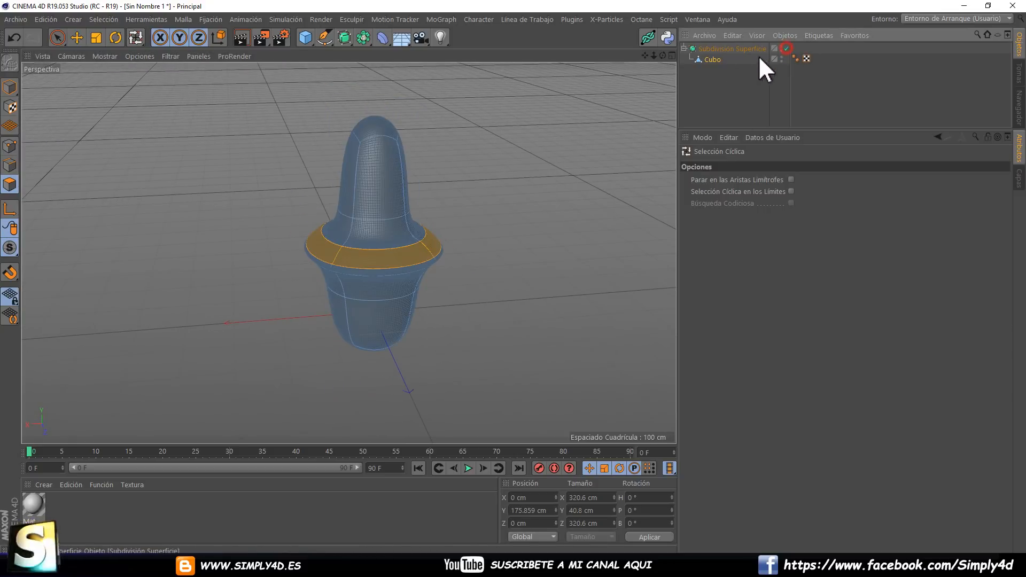
# Scale the selected flange band down to about 131 cm wide and lower it to about Y 71 cm.
pyautogui.click(96, 37)
pyautogui.moveTo(148, 127); pyautogui.dragTo(203, 106)
pyautogui.click(77, 37)
pyautogui.scroll(5, 354, 176)
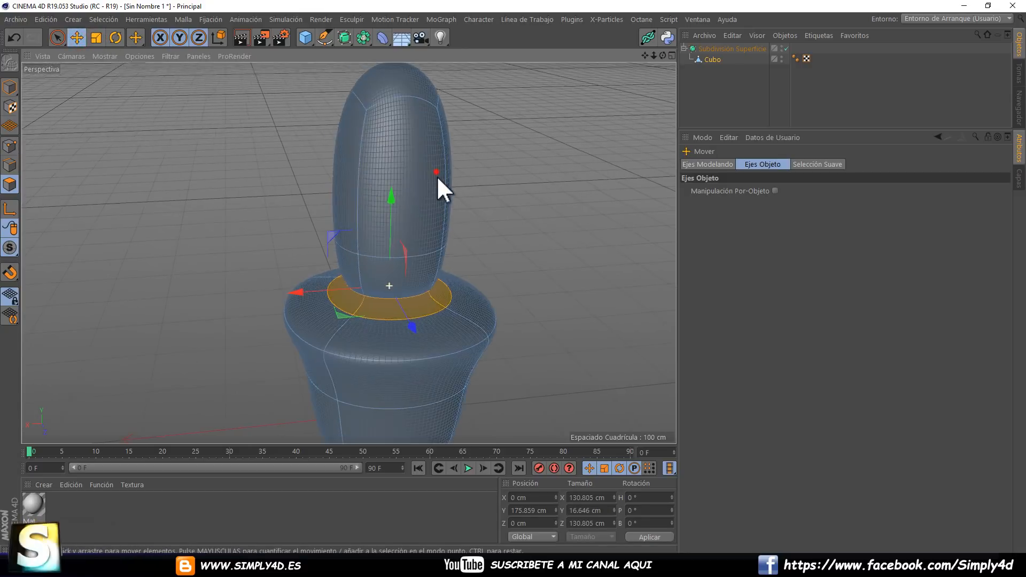
pyautogui.keyDown('alt'); pyautogui.moveTo(437, 176); pyautogui.dragTo(433, 175); pyautogui.keyUp('alt')
pyautogui.keyDown('alt'); pyautogui.moveTo(434, 175); pyautogui.dragTo(429, 148, button='middle'); pyautogui.keyUp('alt')
pyautogui.moveTo(378, 187); pyautogui.dragTo(335, 193)
pyautogui.keyDown('alt'); pyautogui.moveTo(336, 194); pyautogui.dragTo(318, 127, button='middle'); pyautogui.keyUp('alt')
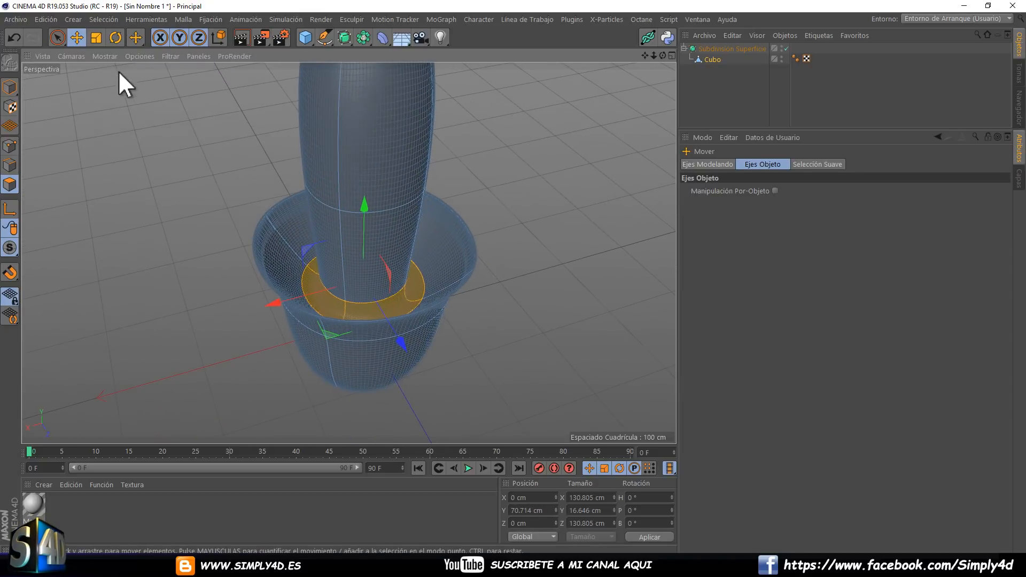
# Resize the lowered band to about 132 cm wide and 21 cm high, and raise it to about Y 100 cm.
pyautogui.click(96, 38)
pyautogui.moveTo(331, 163); pyautogui.dragTo(424, 160)
pyautogui.moveTo(365, 201); pyautogui.dragTo(403, 359)
pyautogui.keyDown('alt'); pyautogui.moveTo(249, 66); pyautogui.dragTo(252, 101, button='middle'); pyautogui.keyUp('alt')
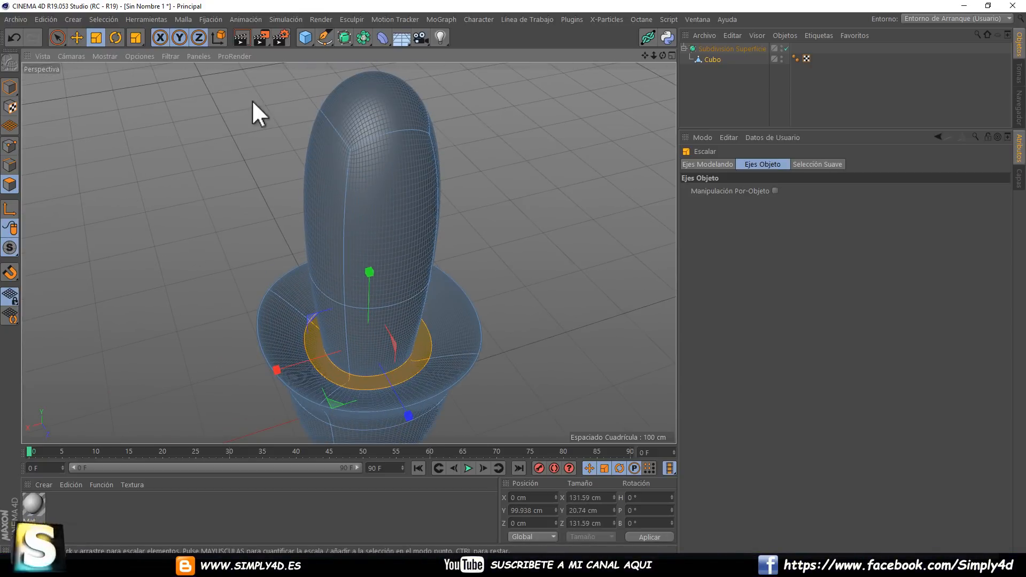
# Add the loop of side faces around the upper column to the selection and inset the faces with Extrude Inner.
pyautogui.moveTo(135, 38); pyautogui.dragTo(194, 91)
pyautogui.click(363, 200)
pyautogui.rightClick(516, 207)
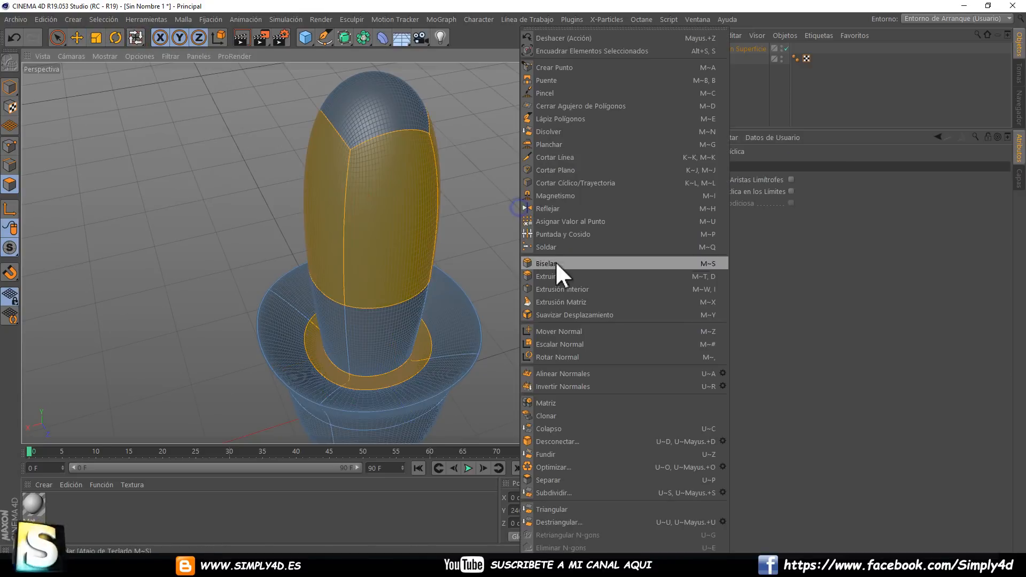
pyautogui.click(557, 288)
pyautogui.moveTo(511, 277); pyautogui.dragTo(569, 268)
# Extrude the inset faces outward by about 110 cm to form arms around the column.
pyautogui.rightClick(579, 240)
pyautogui.click(600, 274)
pyautogui.scroll(-5, 539, 261)
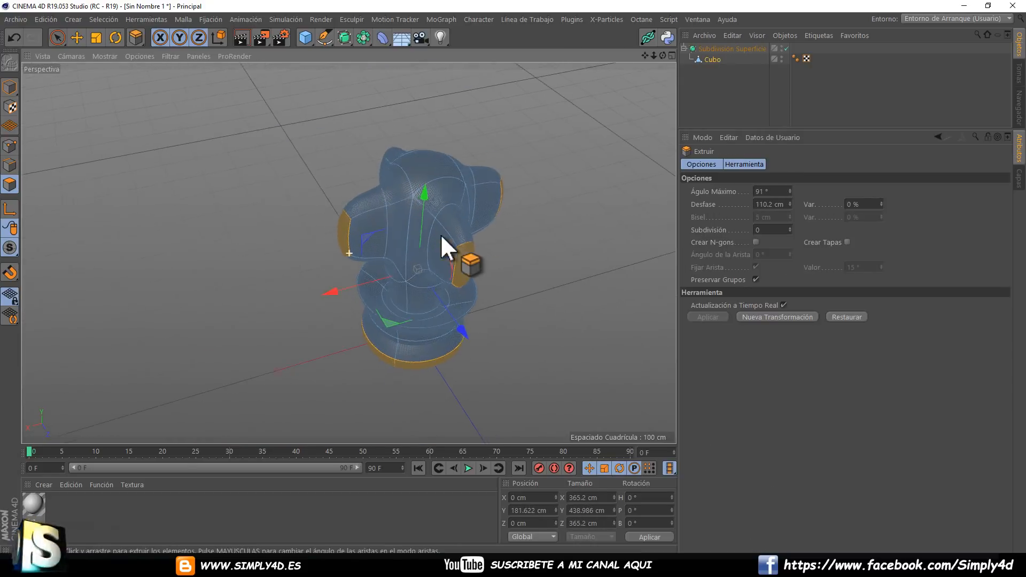
pyautogui.moveTo(441, 236)
pyautogui.keyDown('alt'); pyautogui.mouseDown()
pyautogui.moveTo(348, 243)
pyautogui.moveTo(527, 245)
pyautogui.moveTo(523, 278)
pyautogui.moveTo(499, 278)
pyautogui.moveTo(540, 258)
pyautogui.moveTo(503, 277)
pyautogui.moveTo(659, 289)
pyautogui.moveTo(513, 293)
pyautogui.mouseUp(); pyautogui.keyUp('alt')
pyautogui.rightClick(517, 256)
pyautogui.click(541, 260)
# Inset the selected end faces again, extrude them by about 196 cm and deselect the cube.
pyautogui.rightClick(539, 258)
pyautogui.click(569, 286)
pyautogui.rightClick(560, 273)
pyautogui.click(582, 273)
pyautogui.click(740, 93)
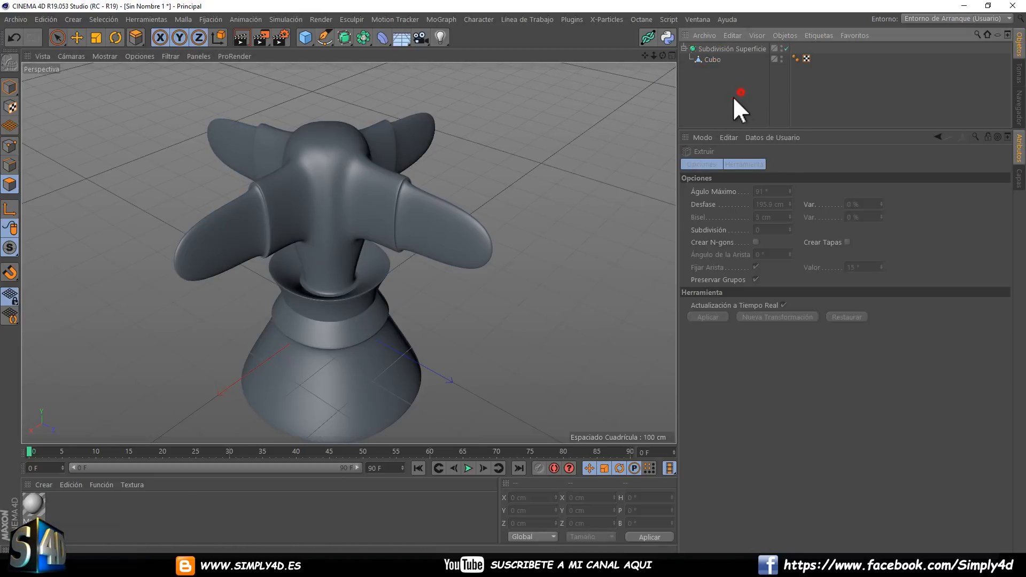
# Compare the four-armed model with the Subdivision Surface off and on from several angles.
pyautogui.keyDown('alt'); pyautogui.moveTo(556, 160); pyautogui.dragTo(485, 141); pyautogui.keyUp('alt')
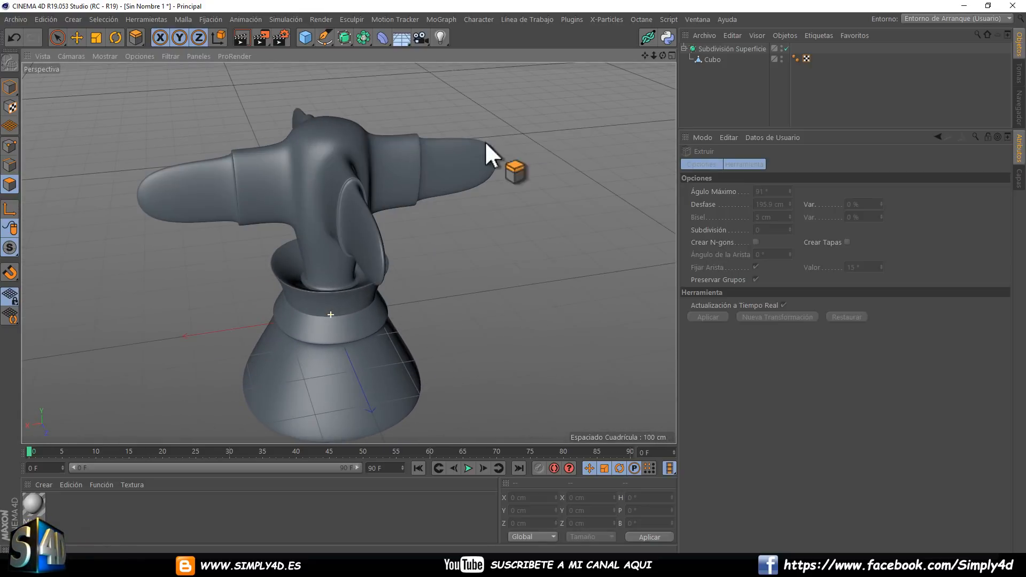
pyautogui.click(786, 48)
pyautogui.keyDown('alt'); pyautogui.moveTo(561, 155); pyautogui.dragTo(466, 172); pyautogui.keyUp('alt')
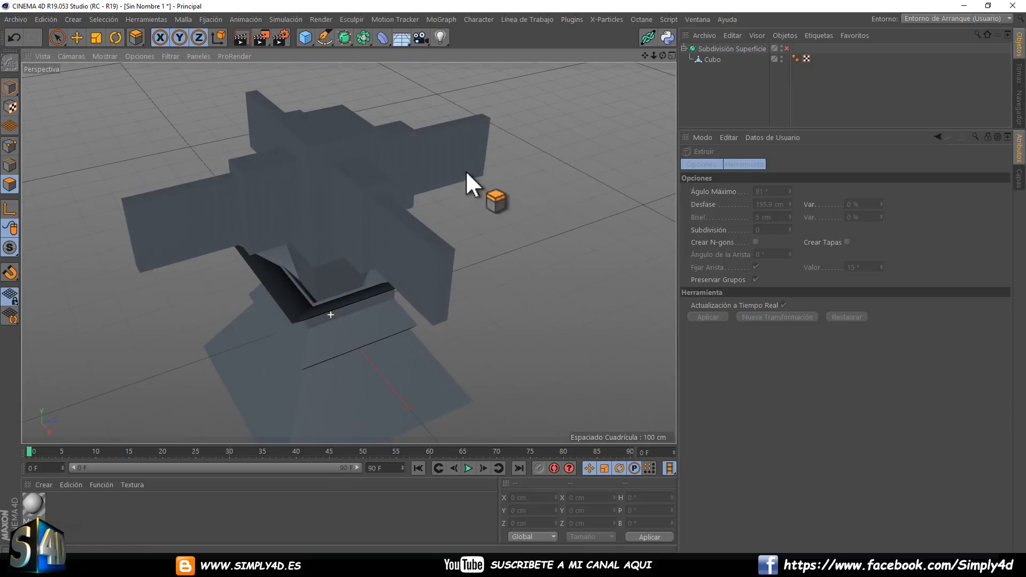
pyautogui.click(787, 48)
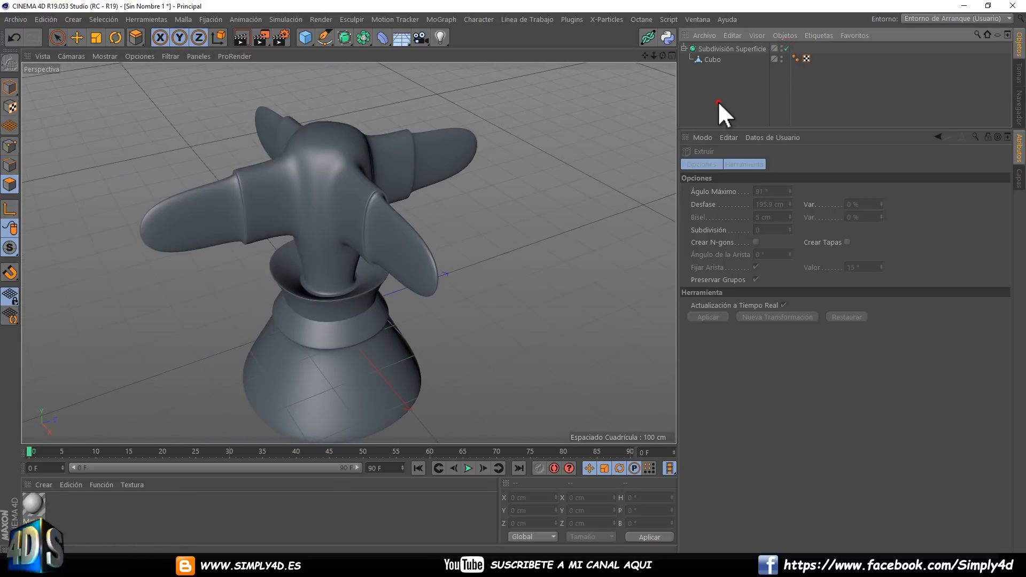
pyautogui.keyDown('alt'); pyautogui.moveTo(516, 210); pyautogui.dragTo(503, 191); pyautogui.keyUp('alt')
# Lower the Subdivision Surface's editor subdivisions to 1, then raise them to 4 to compare the smoothing.
pyautogui.click(729, 49)
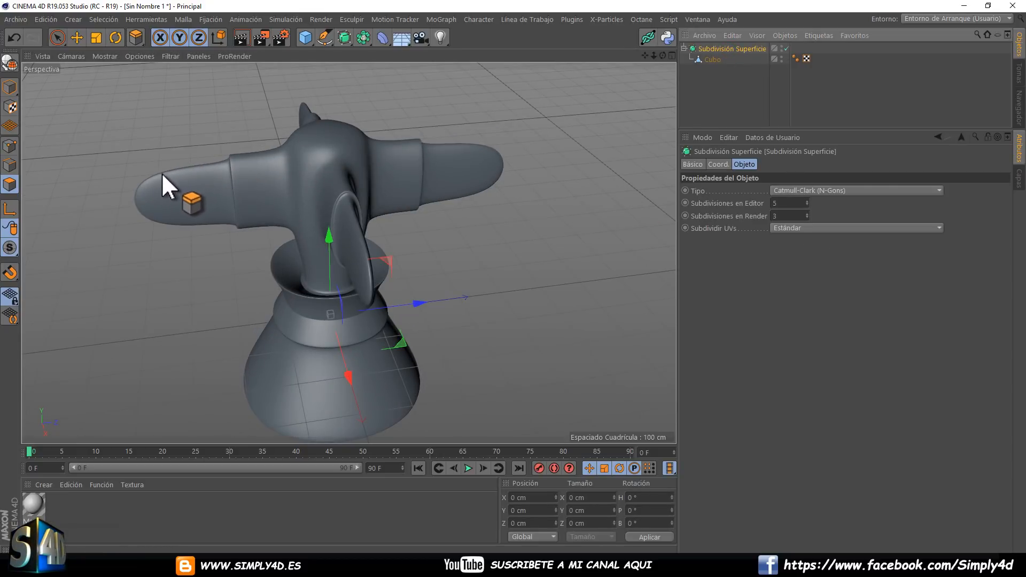
pyautogui.moveTo(807, 202); pyautogui.dragTo(807, 201)
pyautogui.click(807, 201)
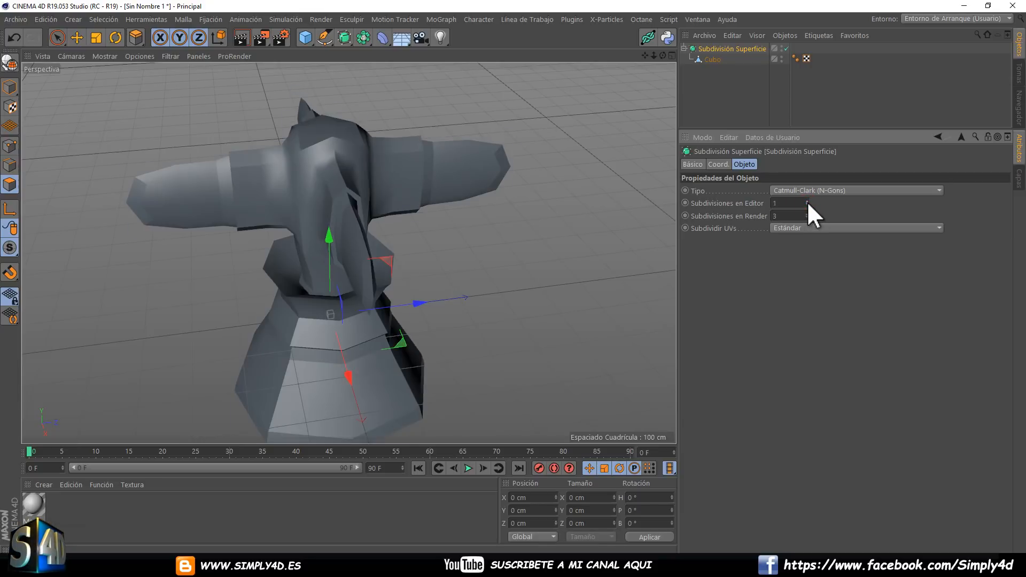
pyautogui.keyDown('alt'); pyautogui.moveTo(453, 199); pyautogui.dragTo(478, 186); pyautogui.keyUp('alt')
pyautogui.click(807, 202)
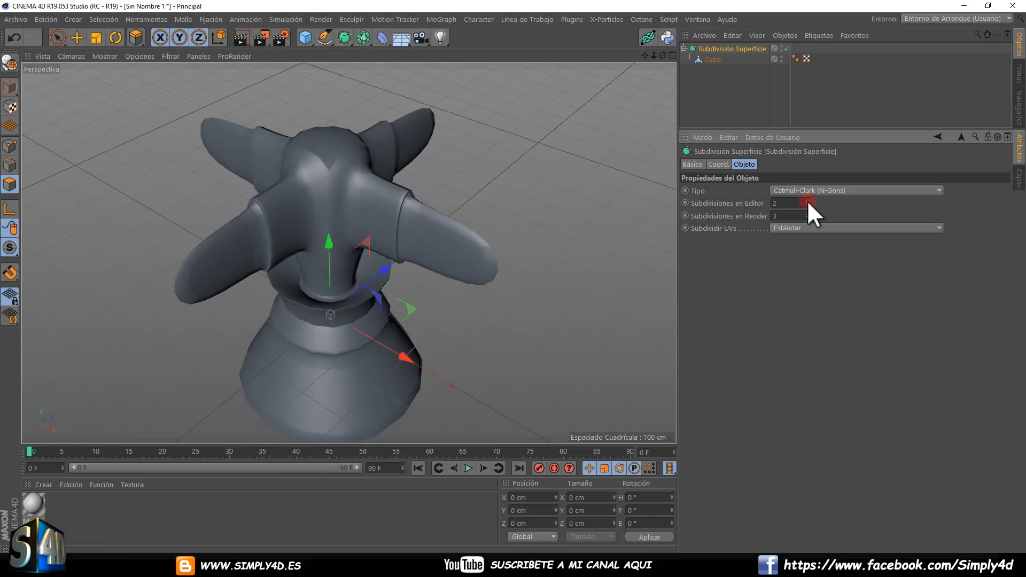
pyautogui.click(807, 201)
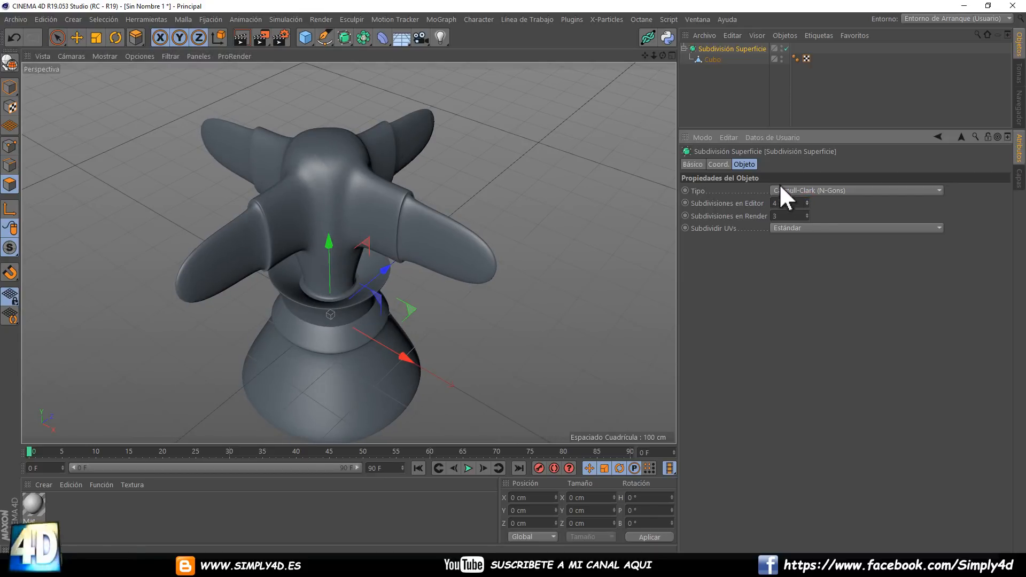
# Set the smoothing angle of the cube's Phong tag to 53° and turn off its angle limit.
pyautogui.click(795, 58)
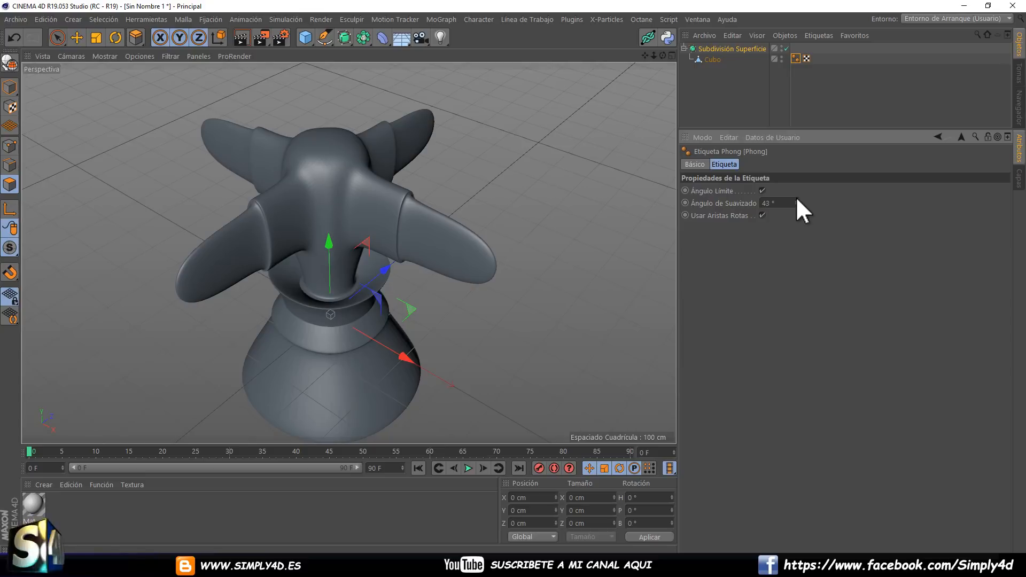
pyautogui.click(762, 191)
pyautogui.keyDown('alt'); pyautogui.moveTo(414, 233); pyautogui.dragTo(438, 165); pyautogui.keyUp('alt')
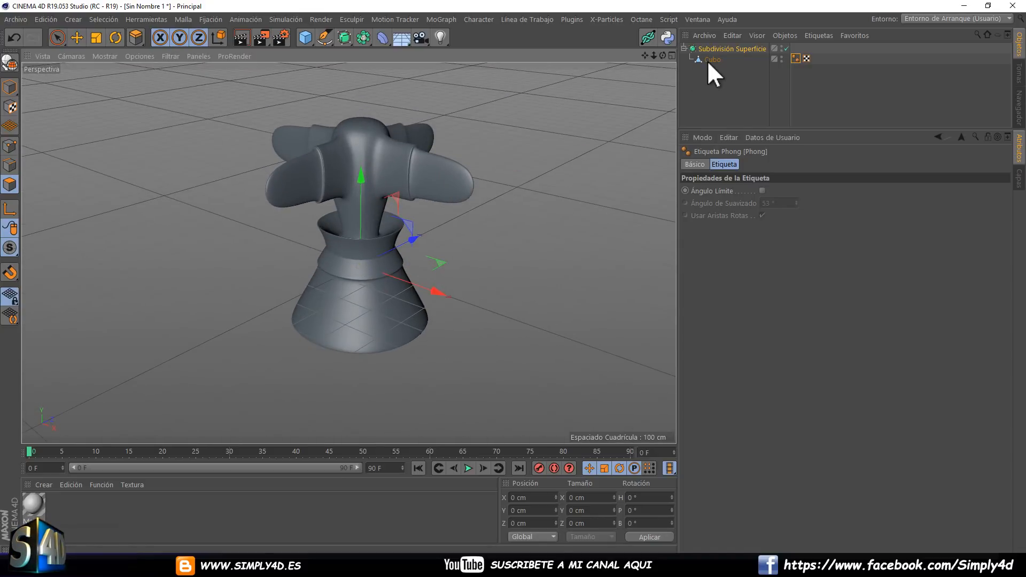
pyautogui.click(346, 36)
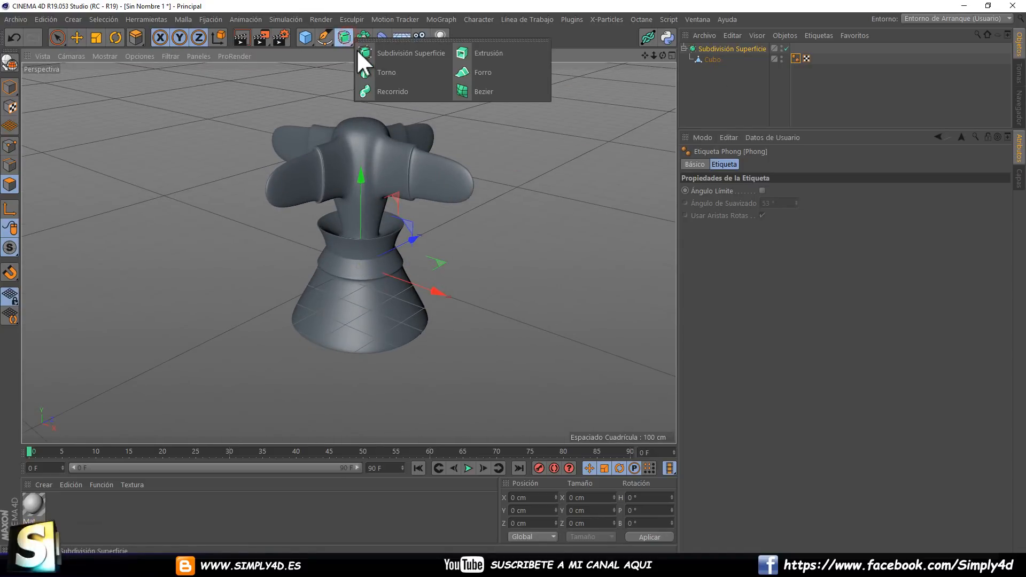
pyautogui.click(743, 78)
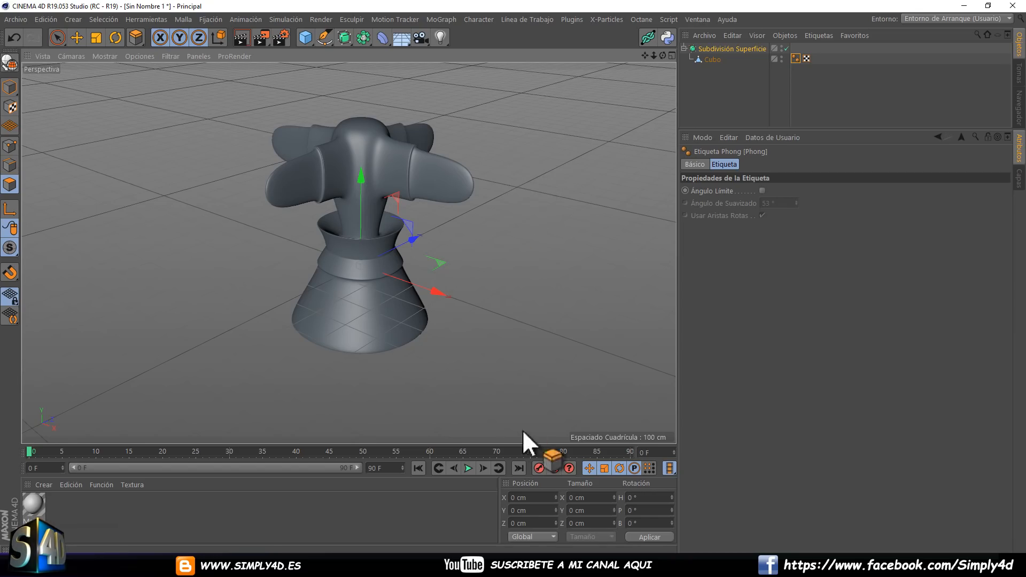
pyautogui.click(651, 565)
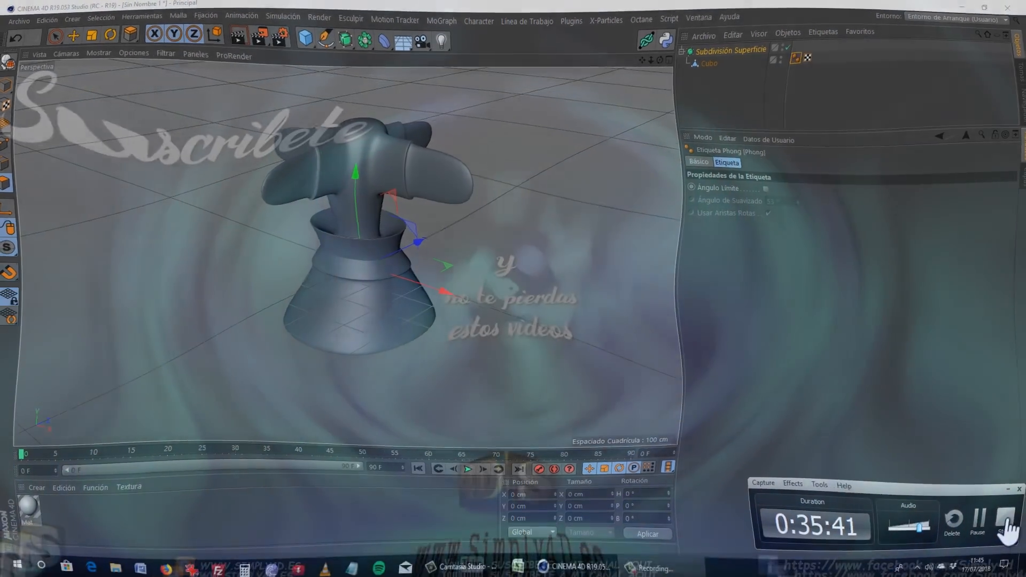